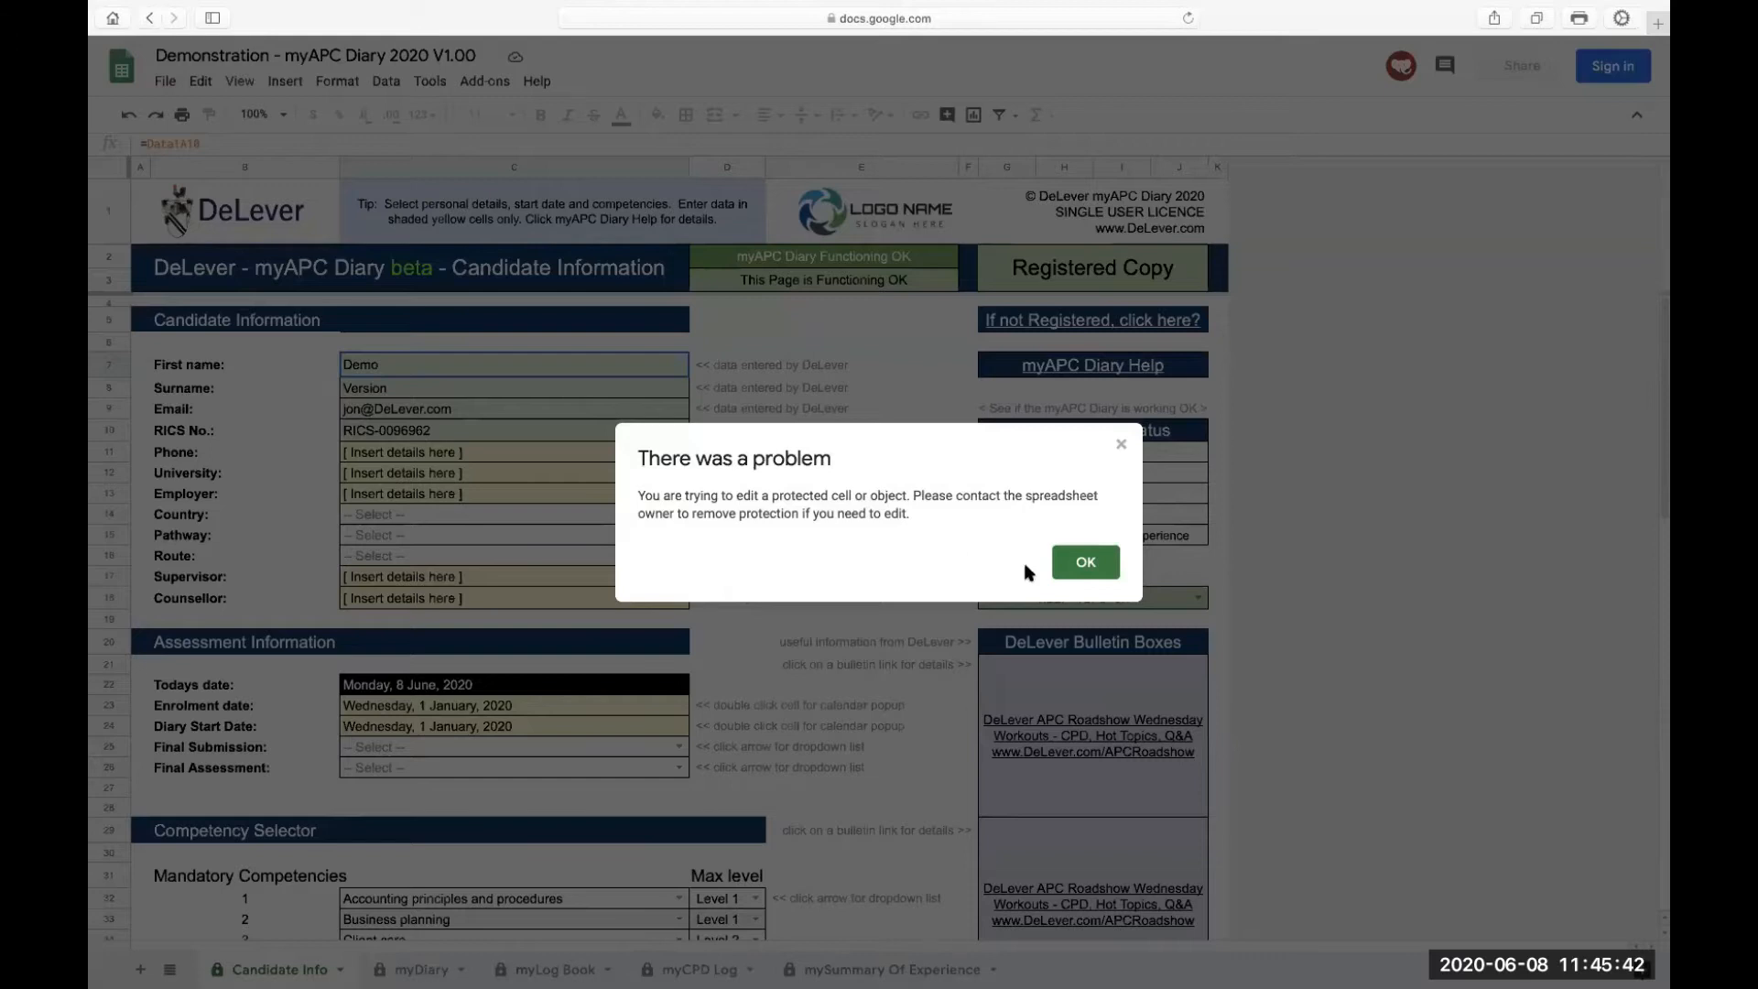
Dismiss the protected-cell warning to return to the Candidate Info sheet
click(1097, 567)
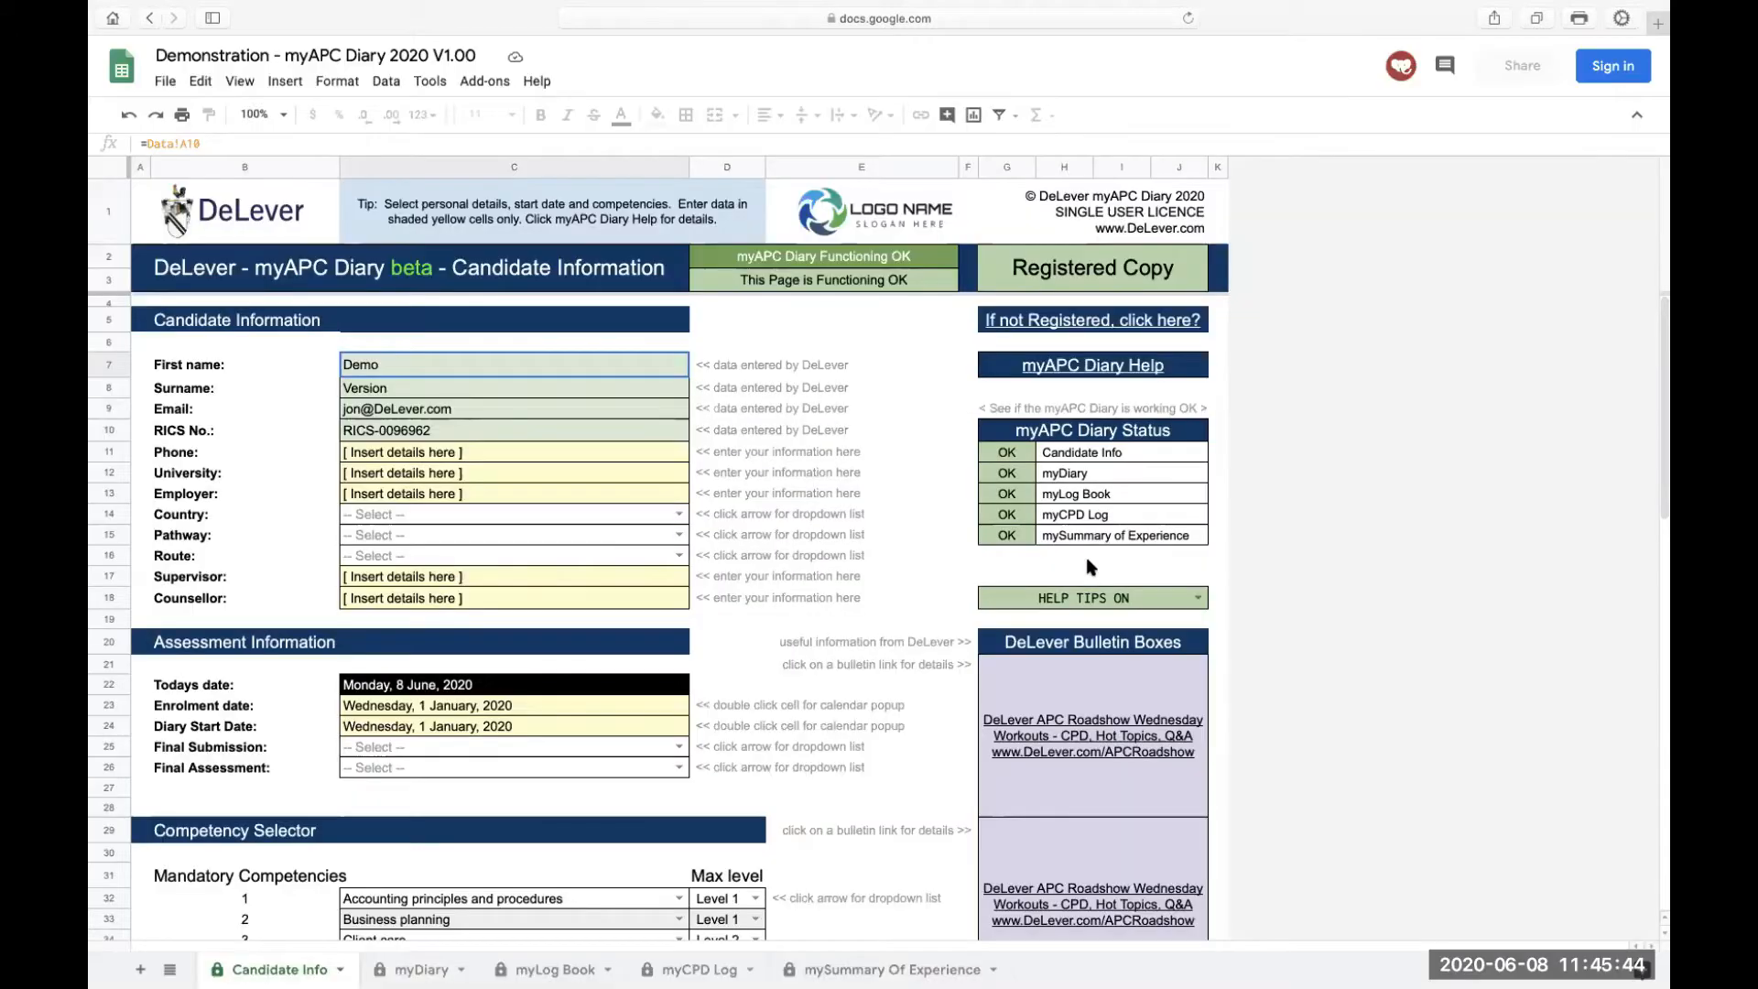
Replace the Phone field's placeholder text with a placeholder phone number
drag(702, 366, 710, 431)
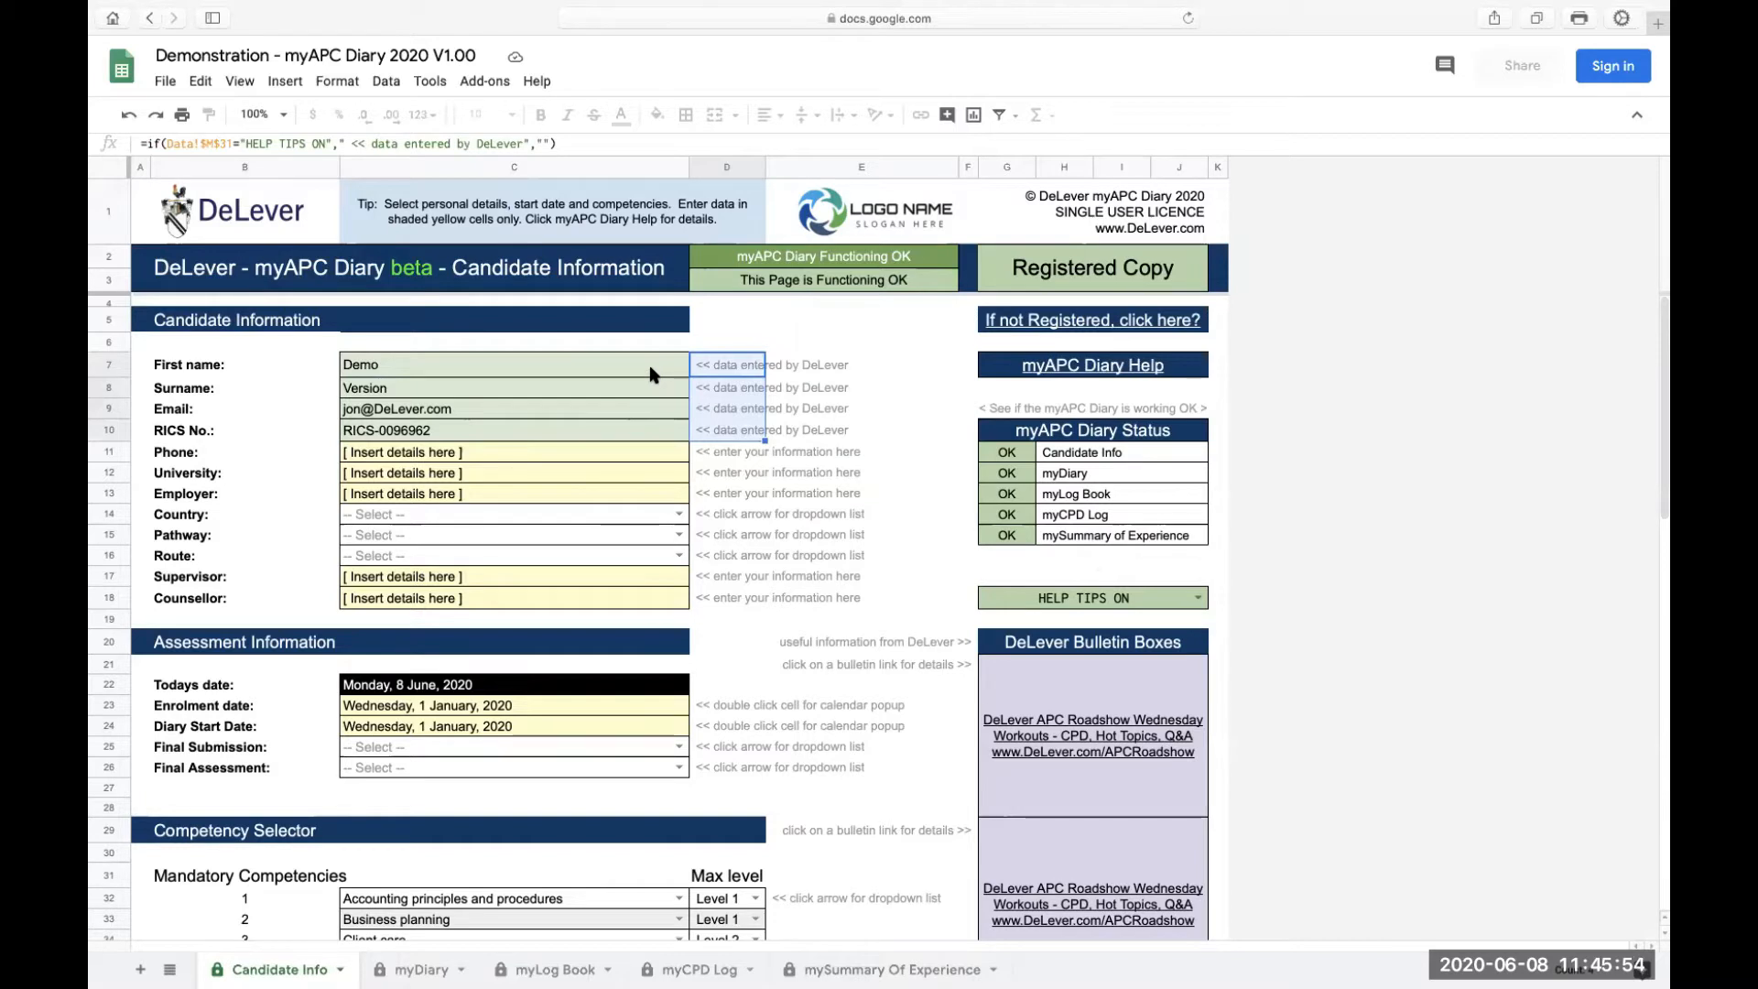
click(641, 454)
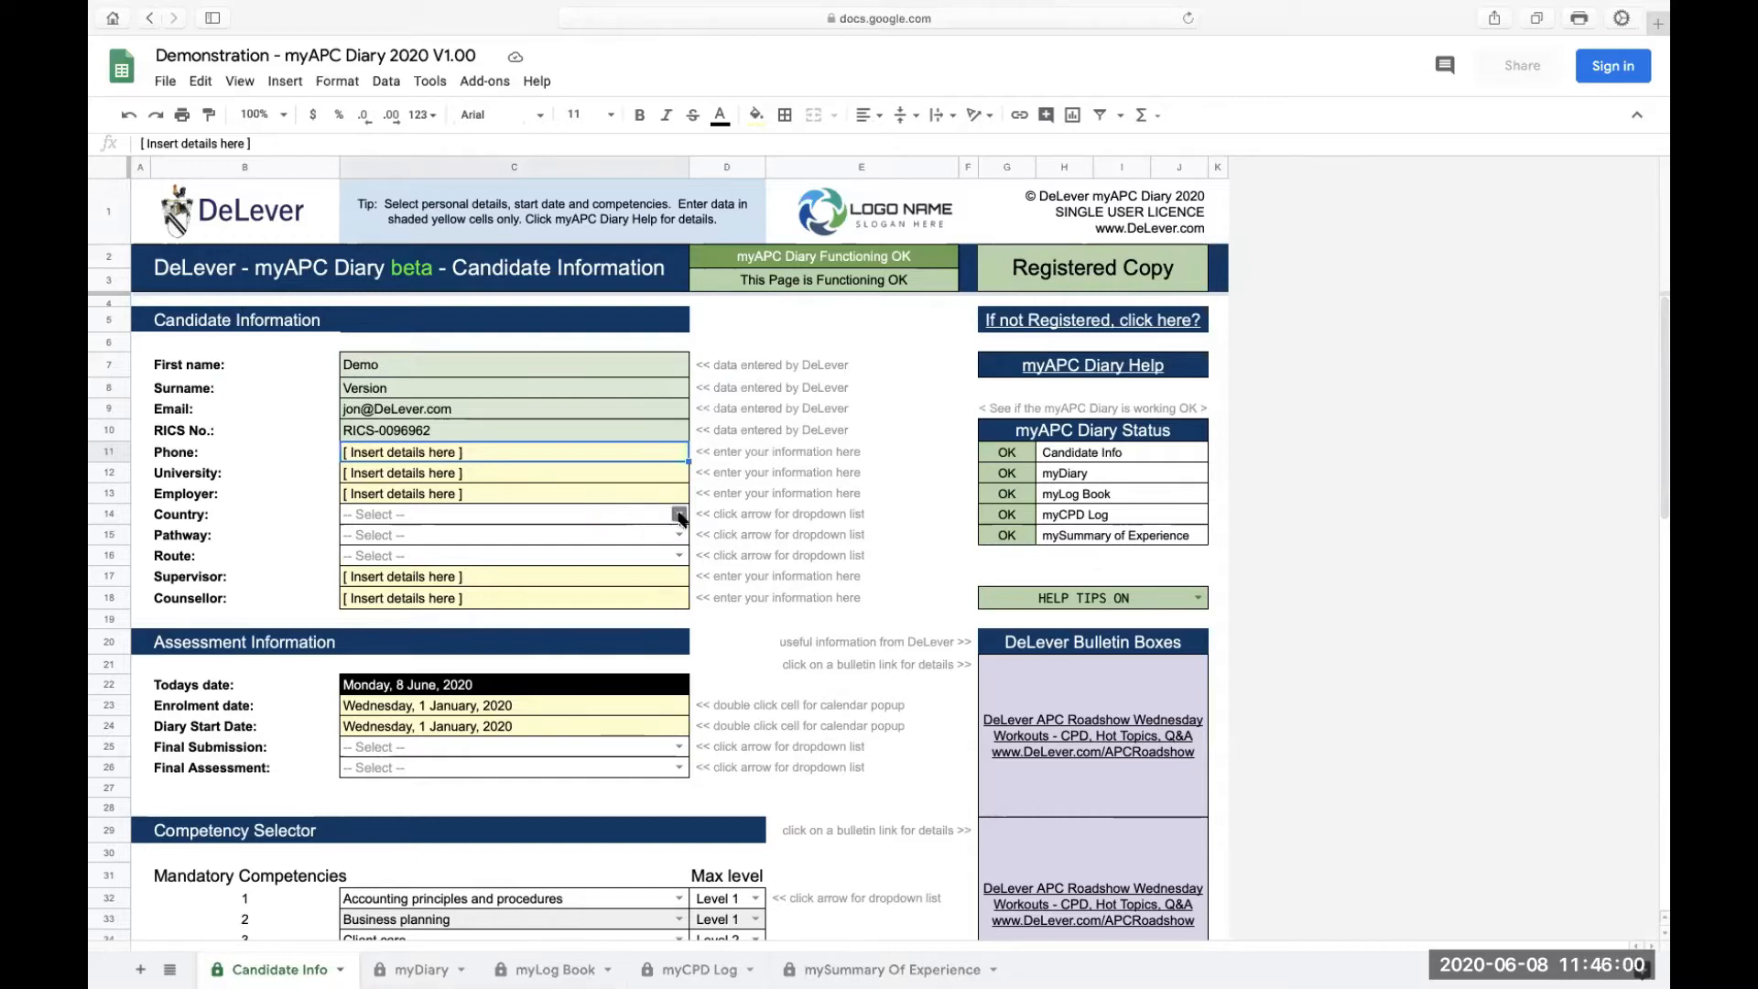
double_click(507, 455)
drag(519, 453, 342, 470)
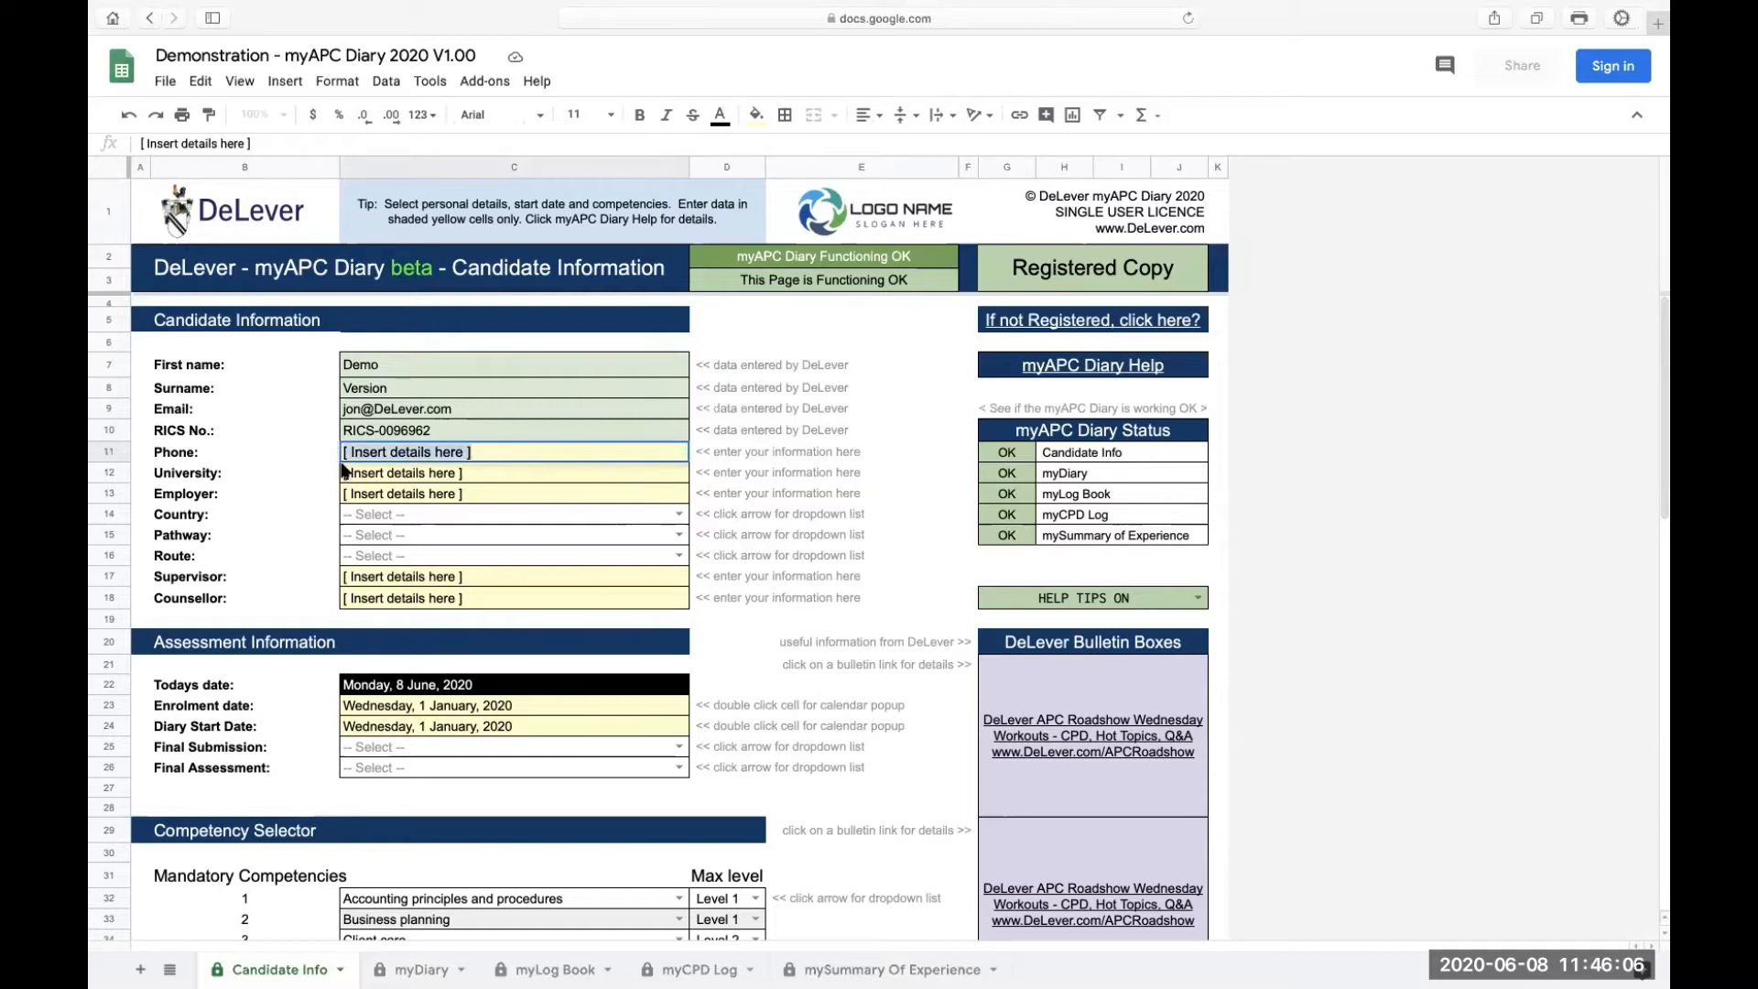
text(0000 000 000)
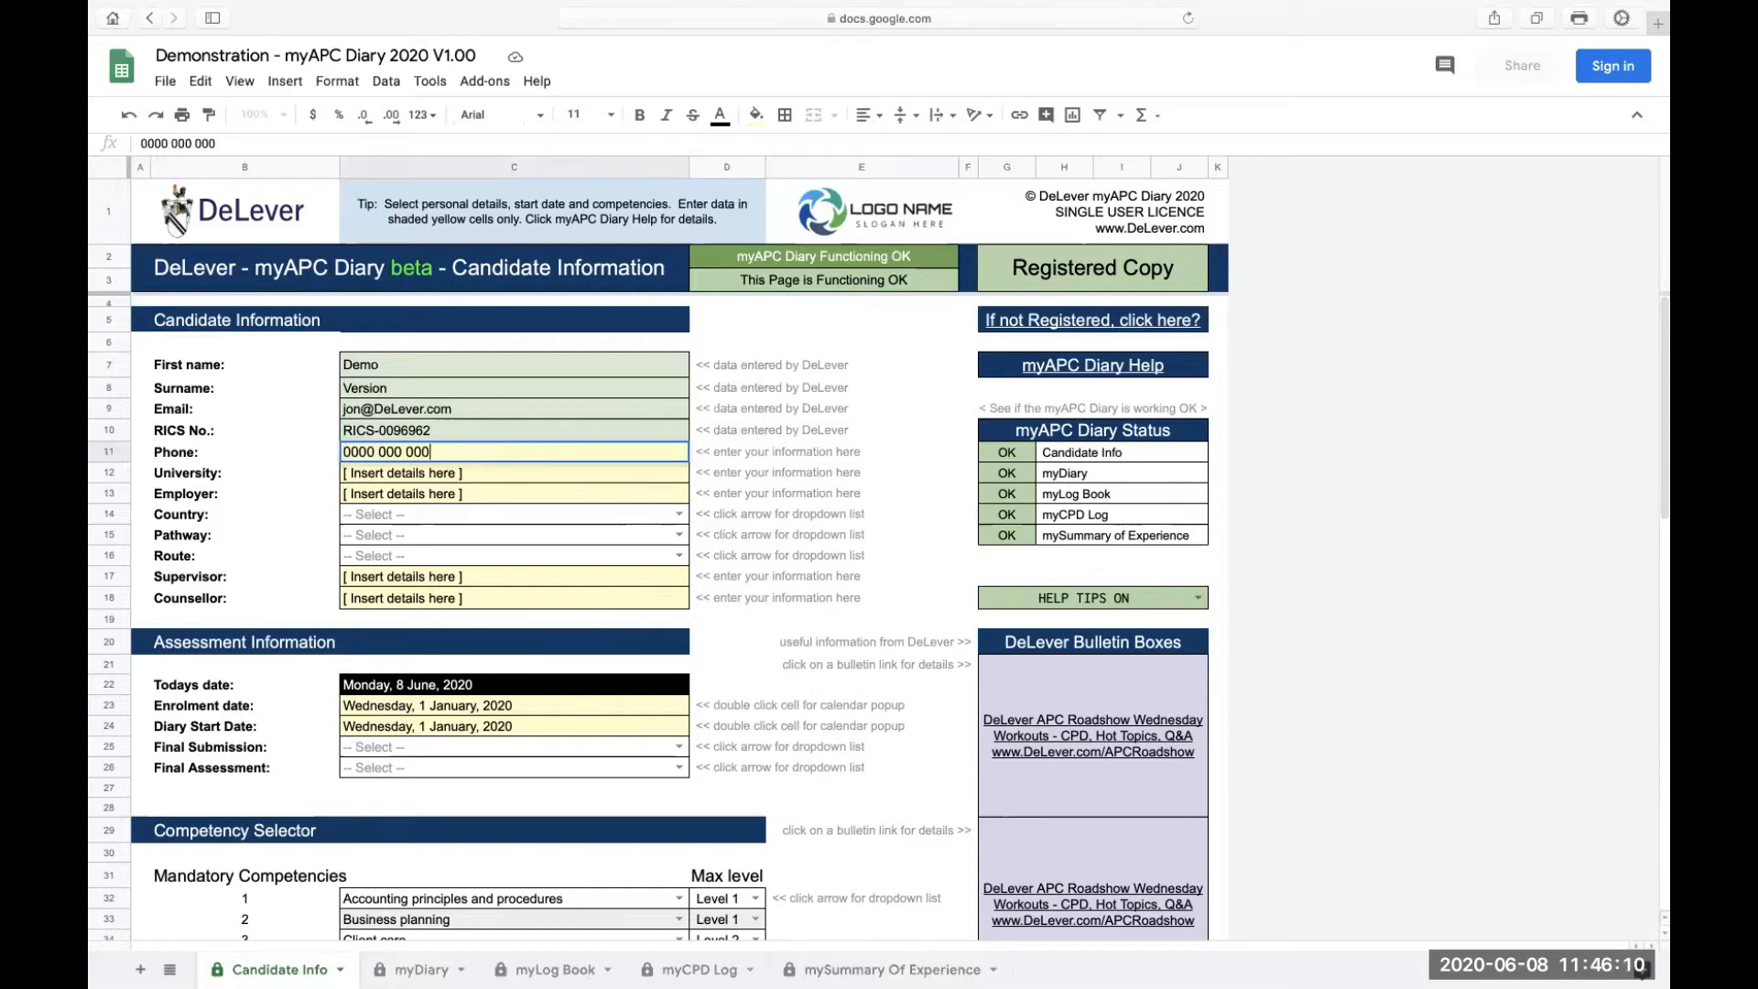
click(443, 474)
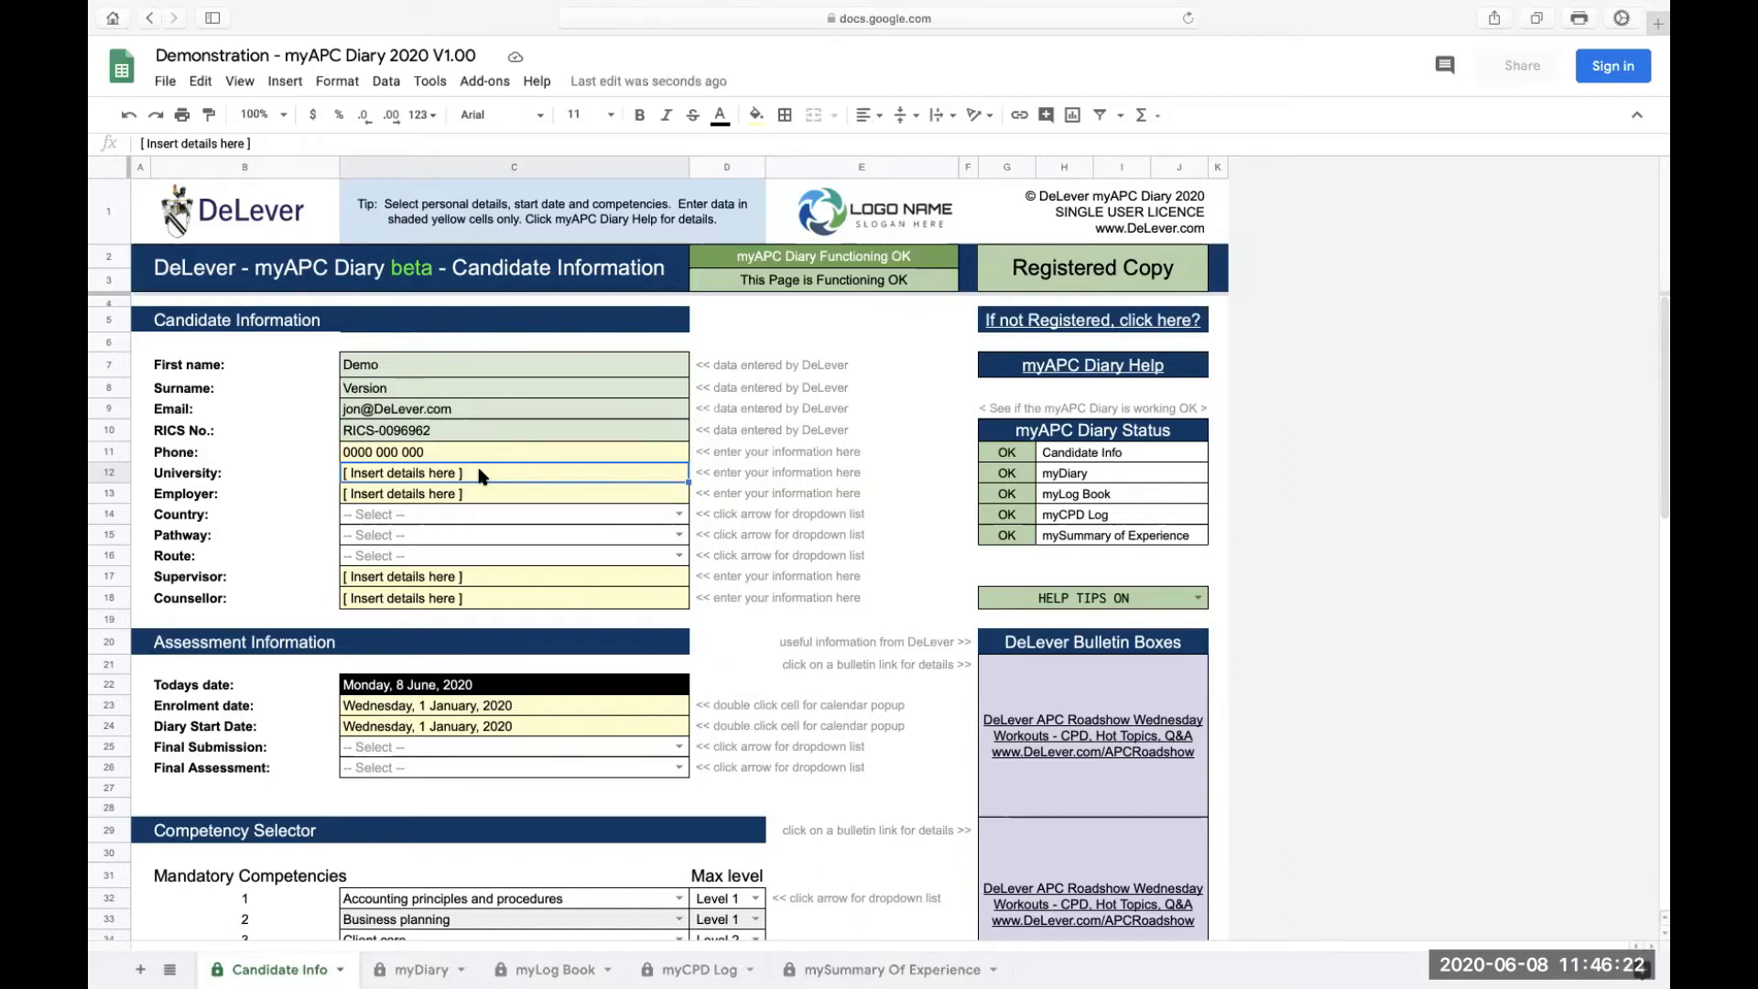
Enter DeLever as the Employer
double_click(418, 469)
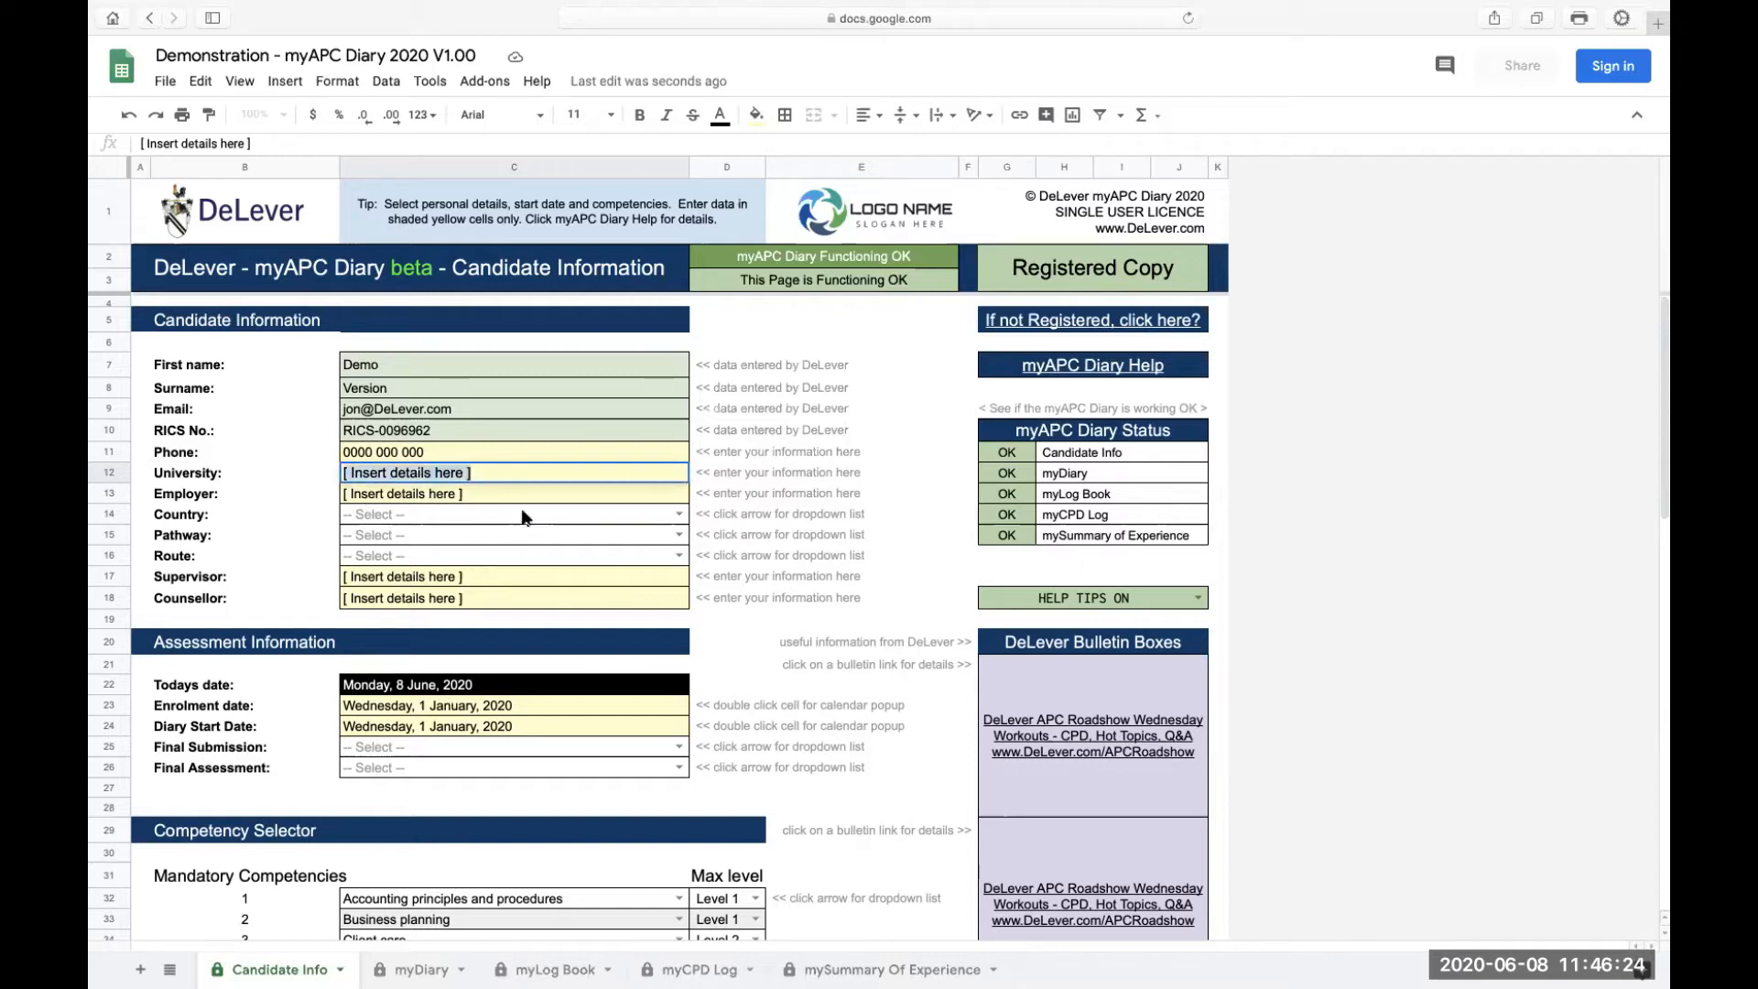
click(495, 497)
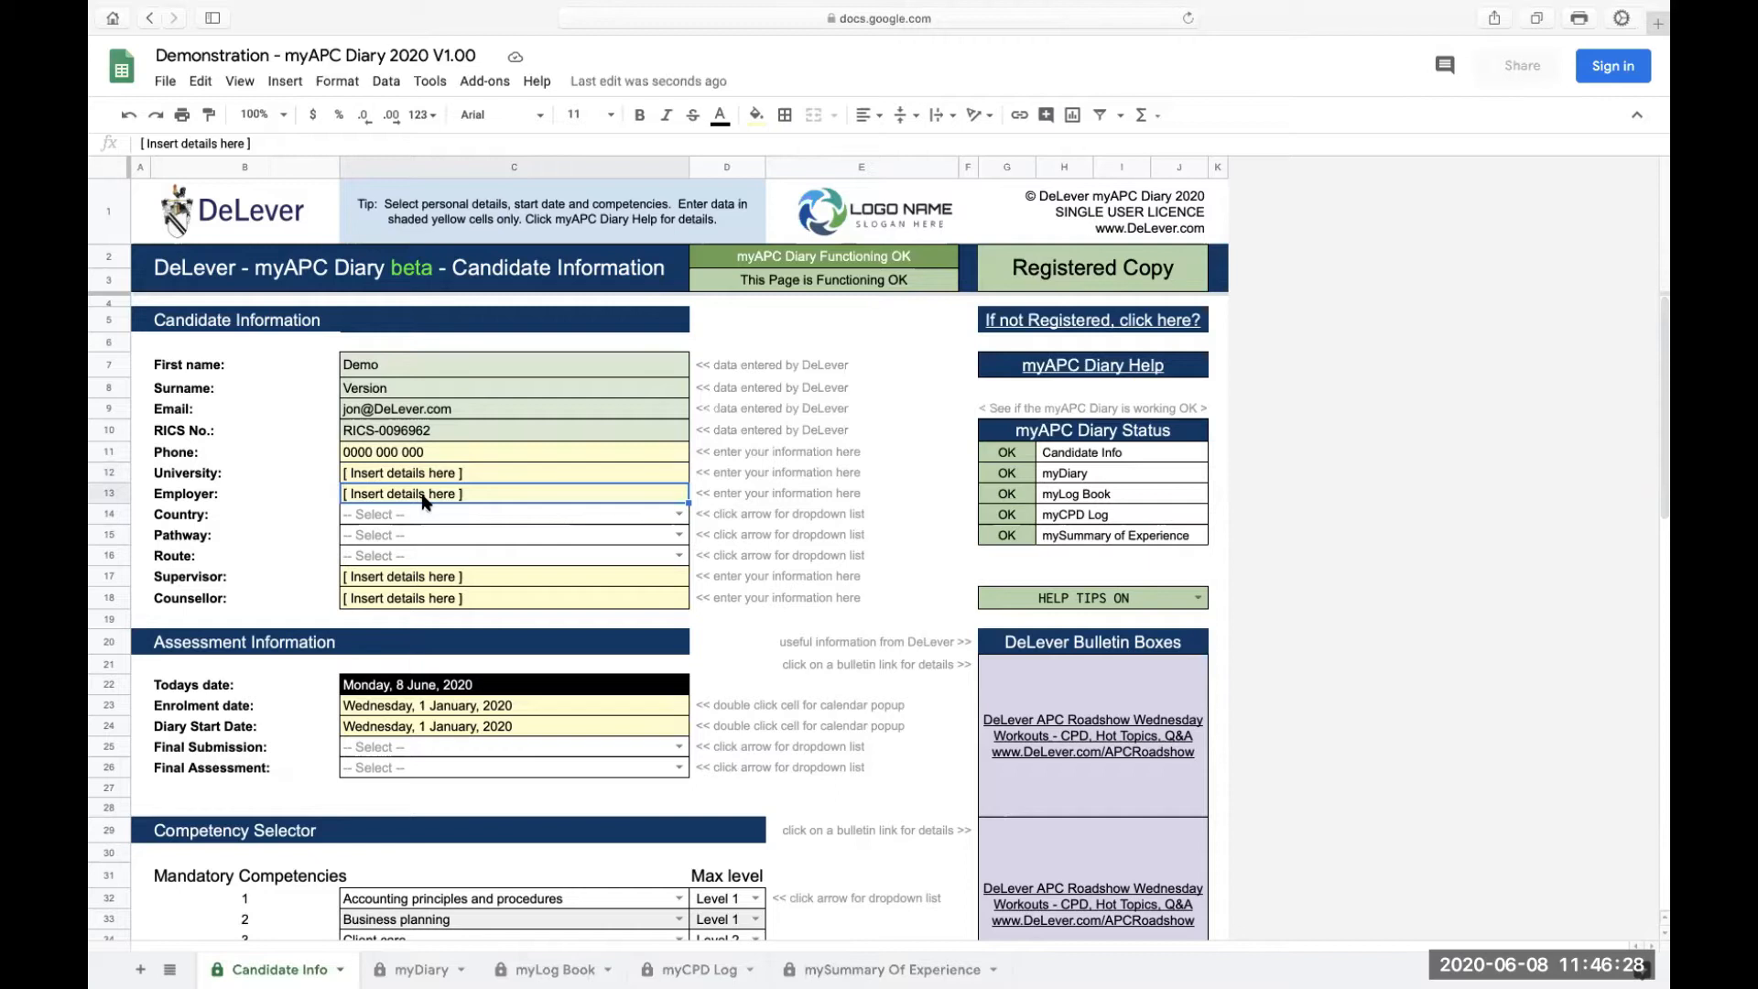
text(DeLever)
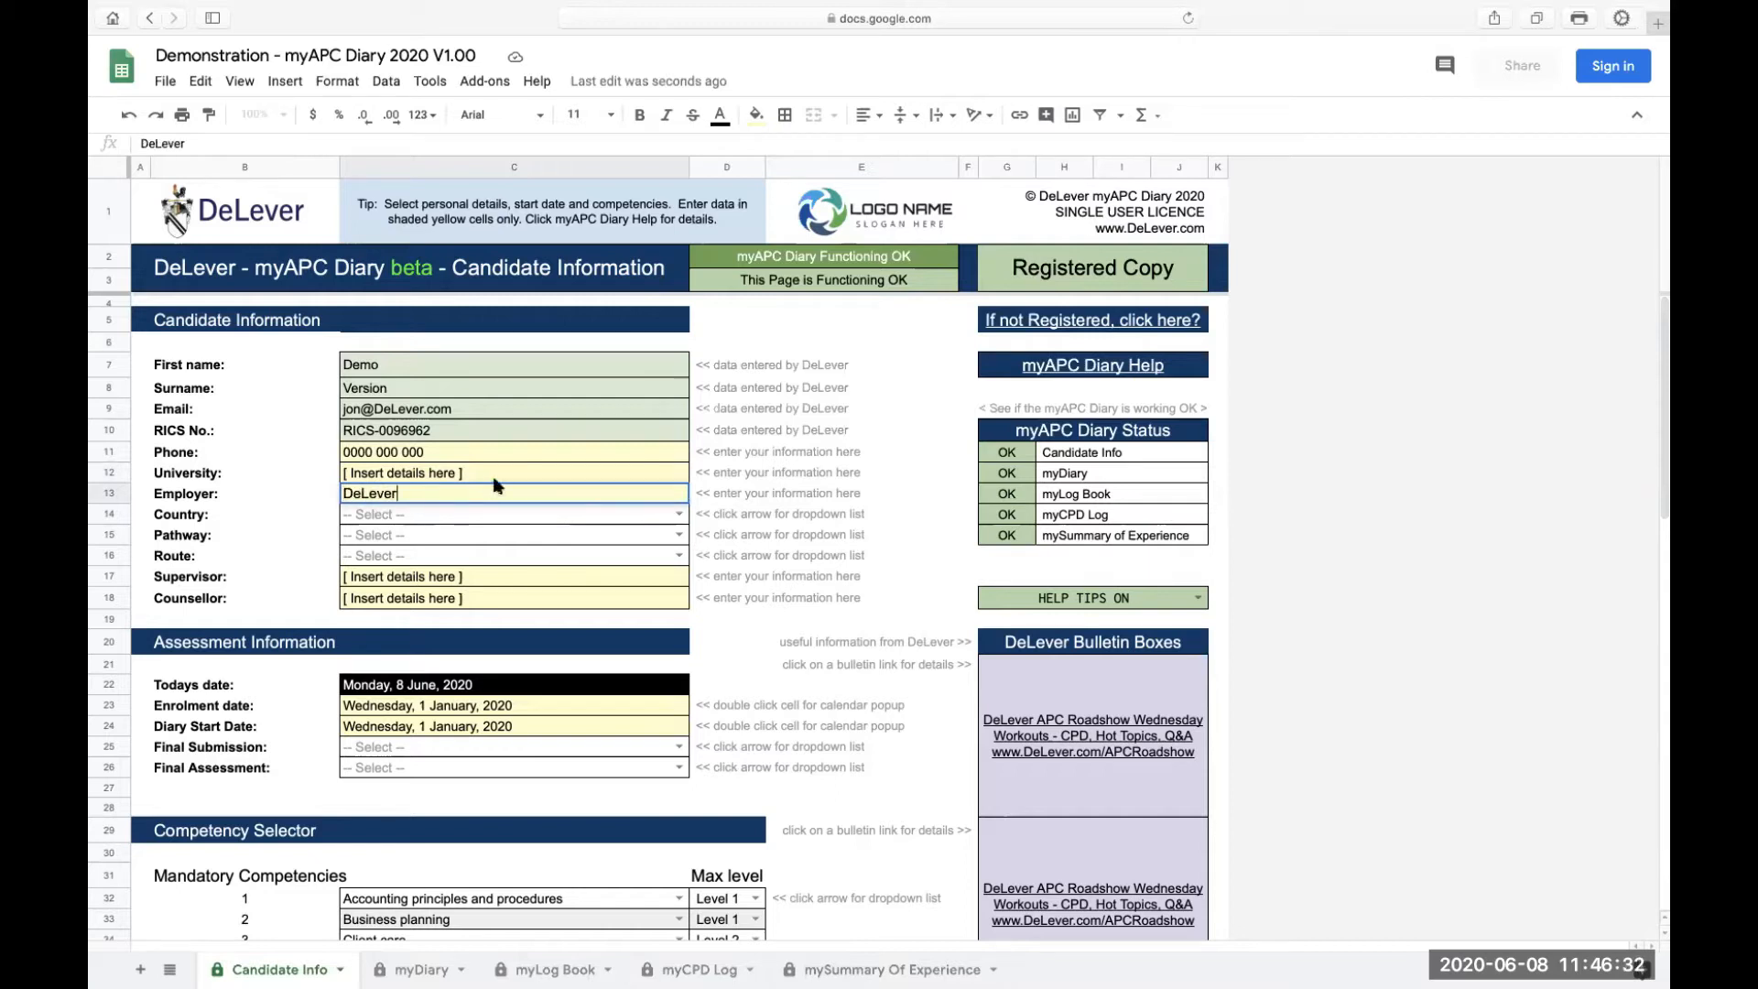
click(523, 474)
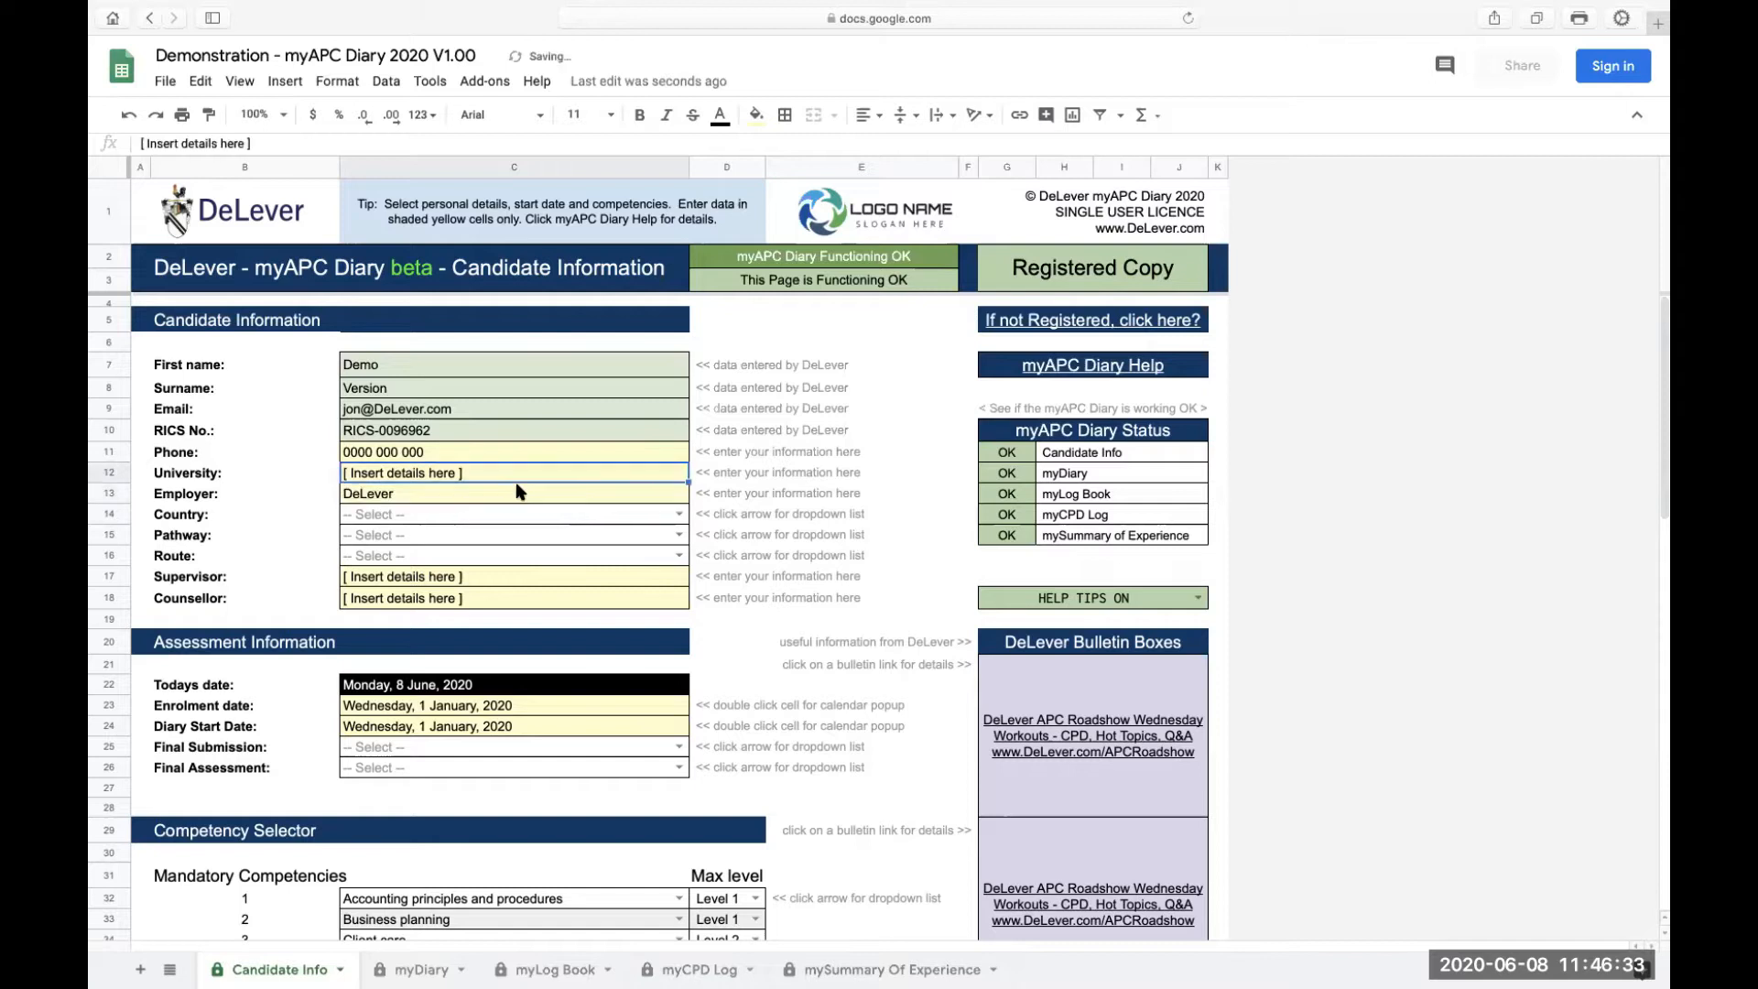
Set Country to United Kingdom from the dropdown after typed 'Eng' fails validation
click(679, 515)
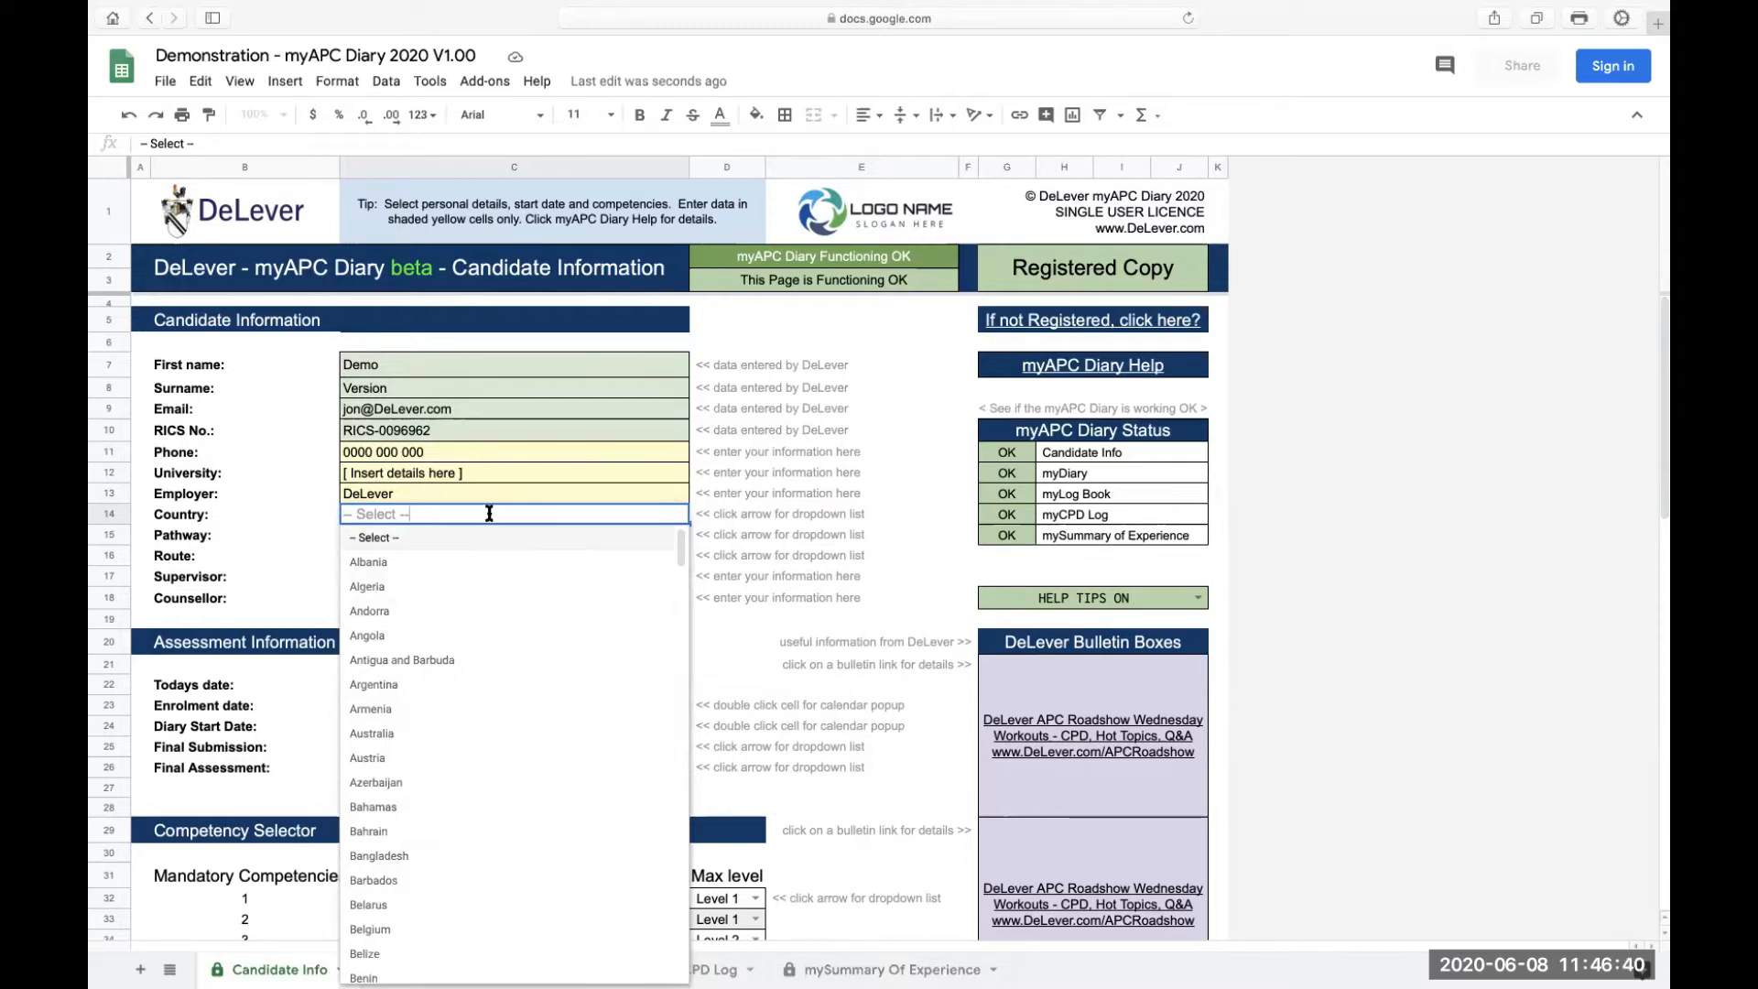
key(Escape)
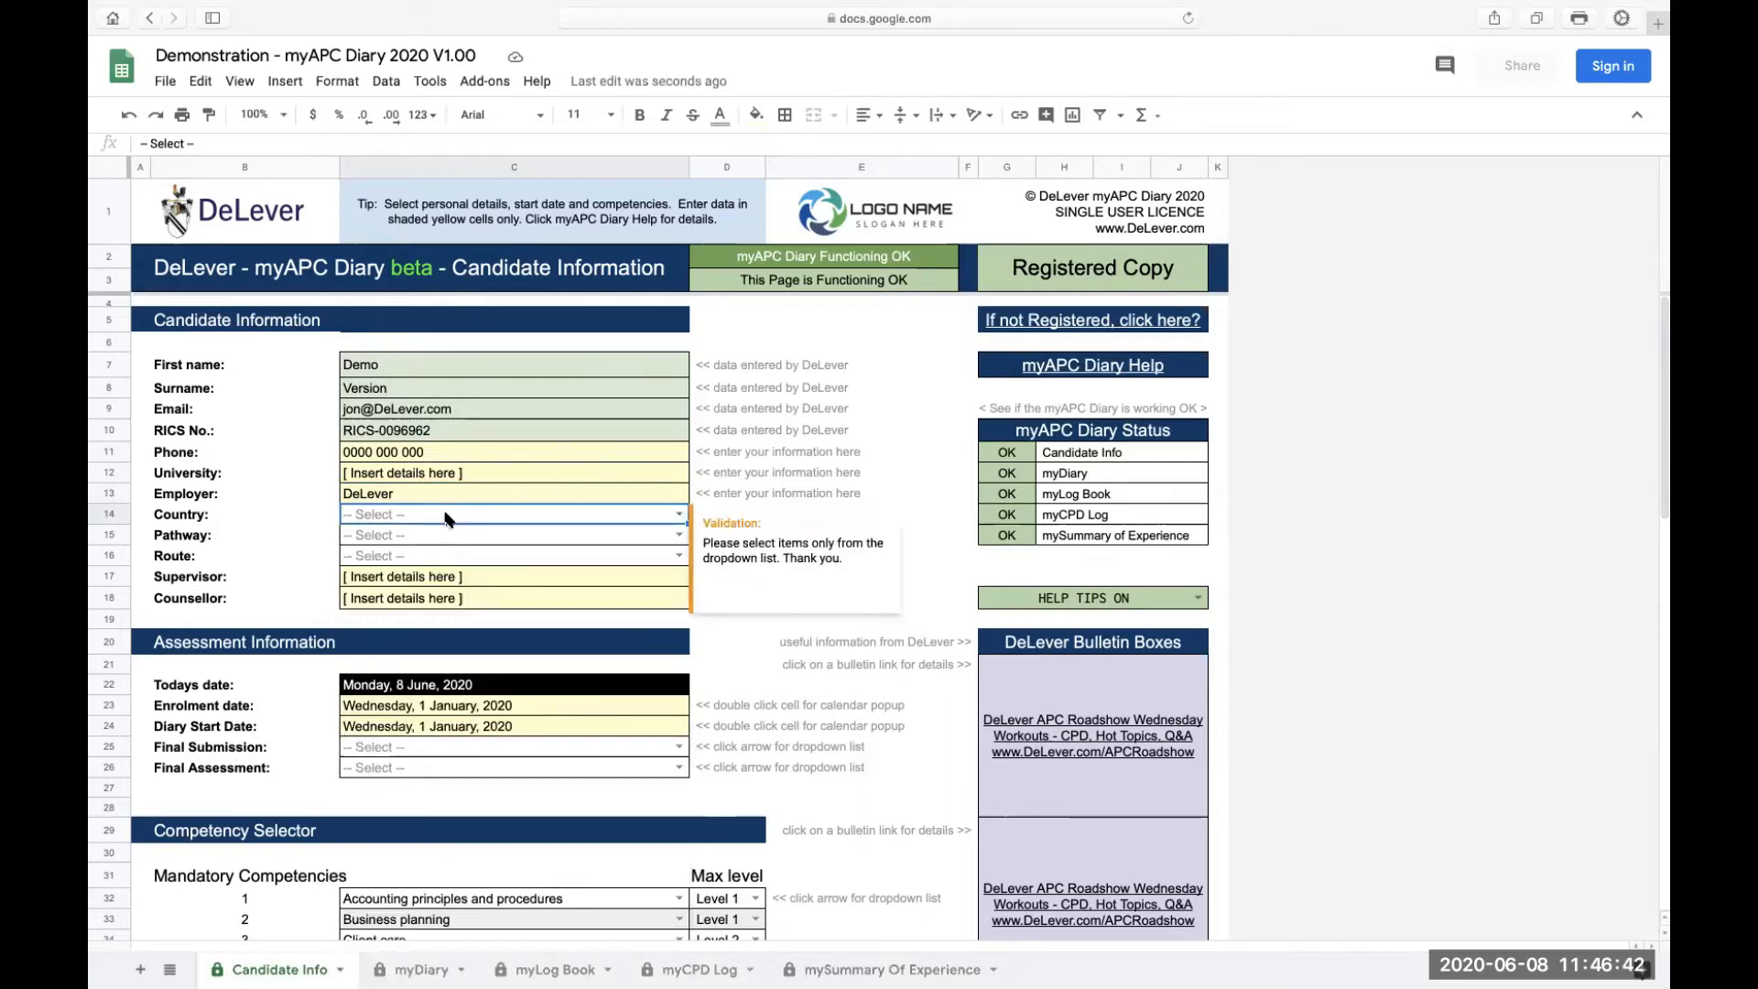
text(England)
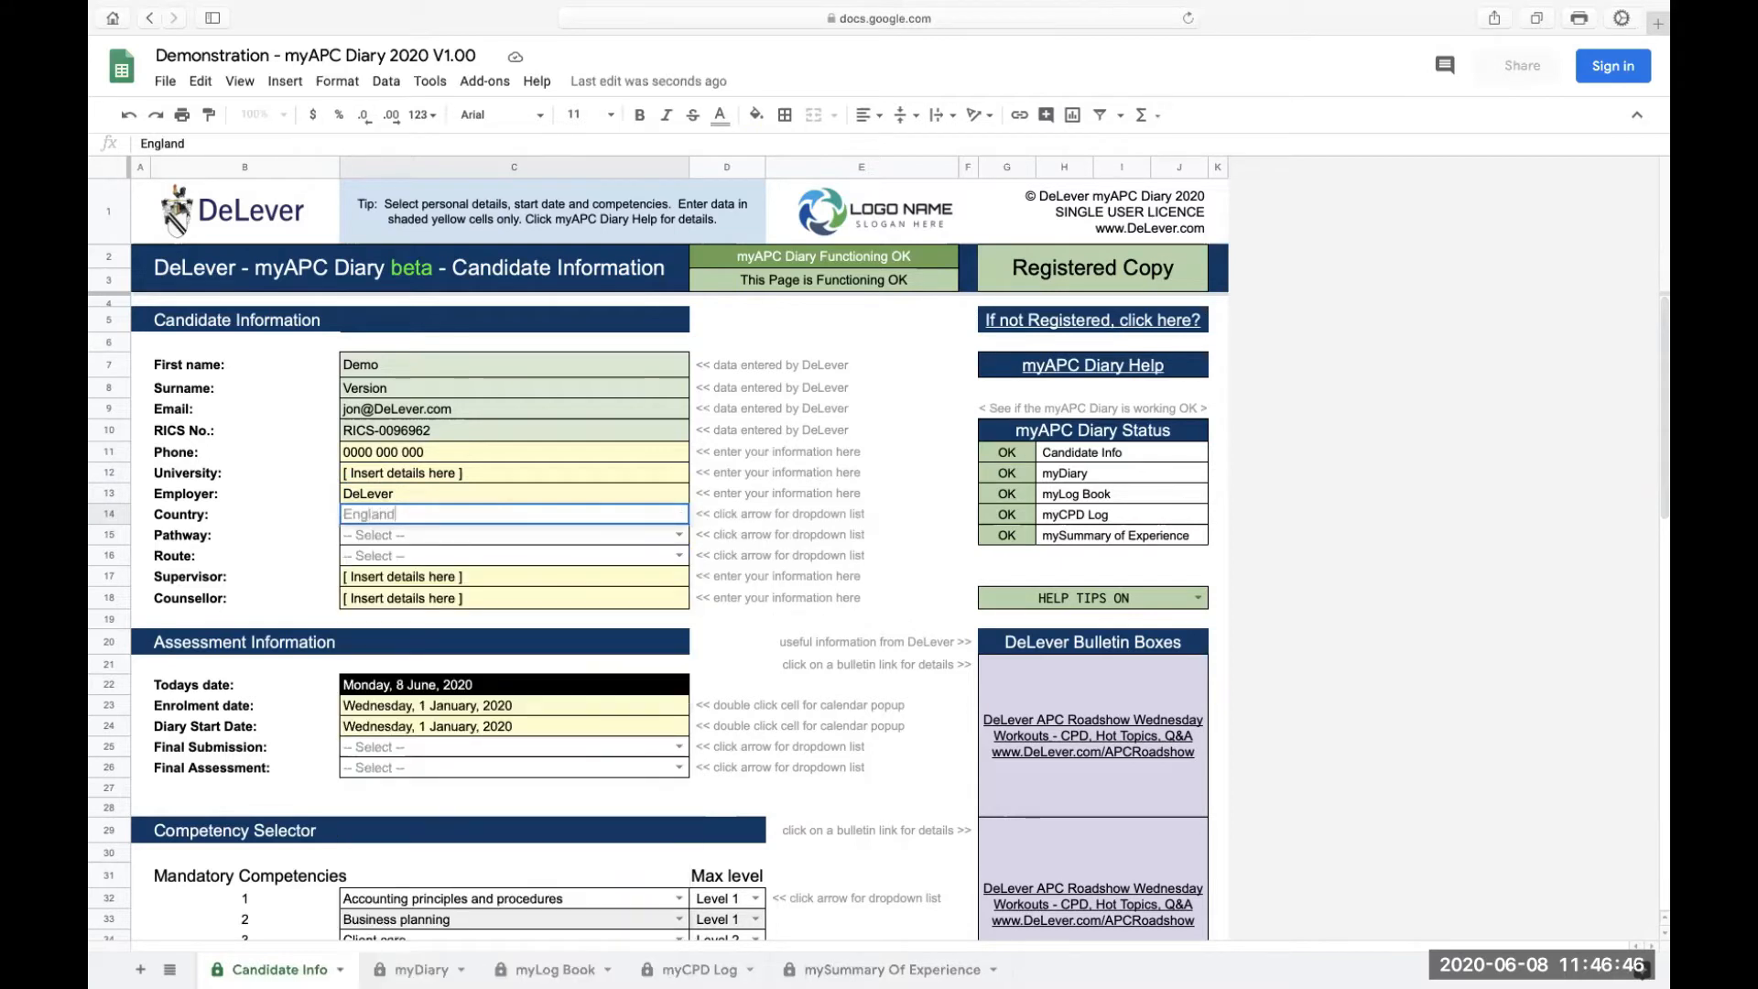
key(Return)
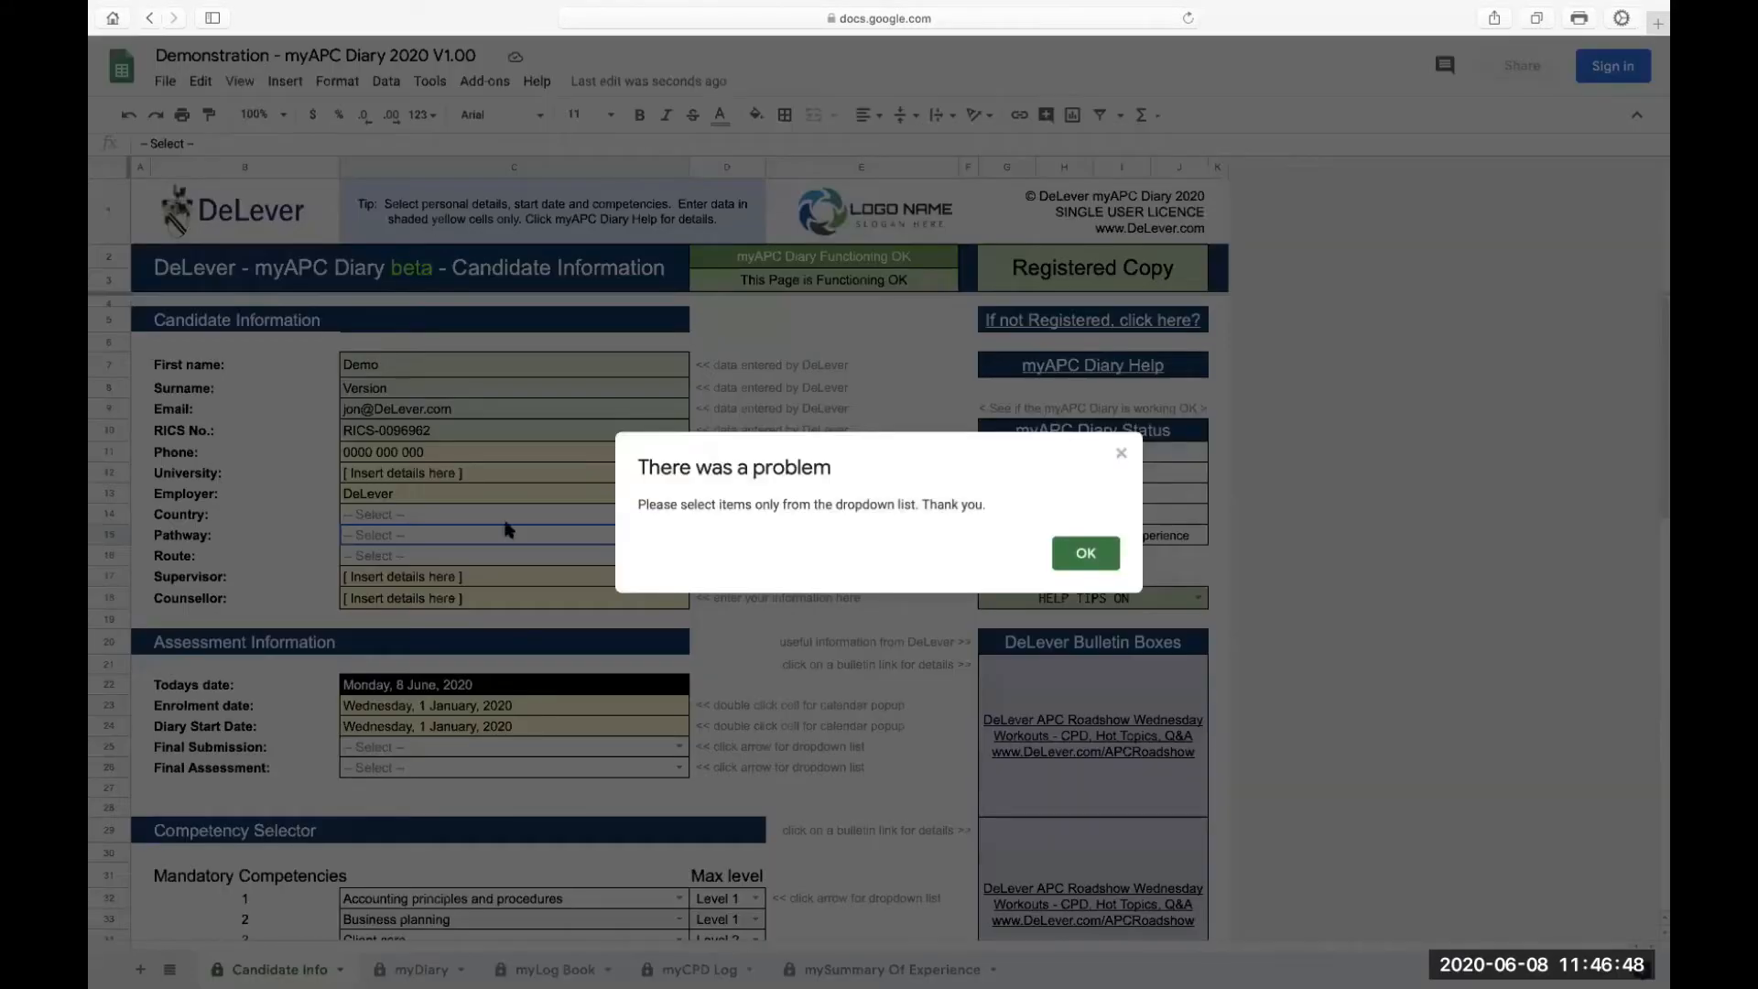
click(1086, 554)
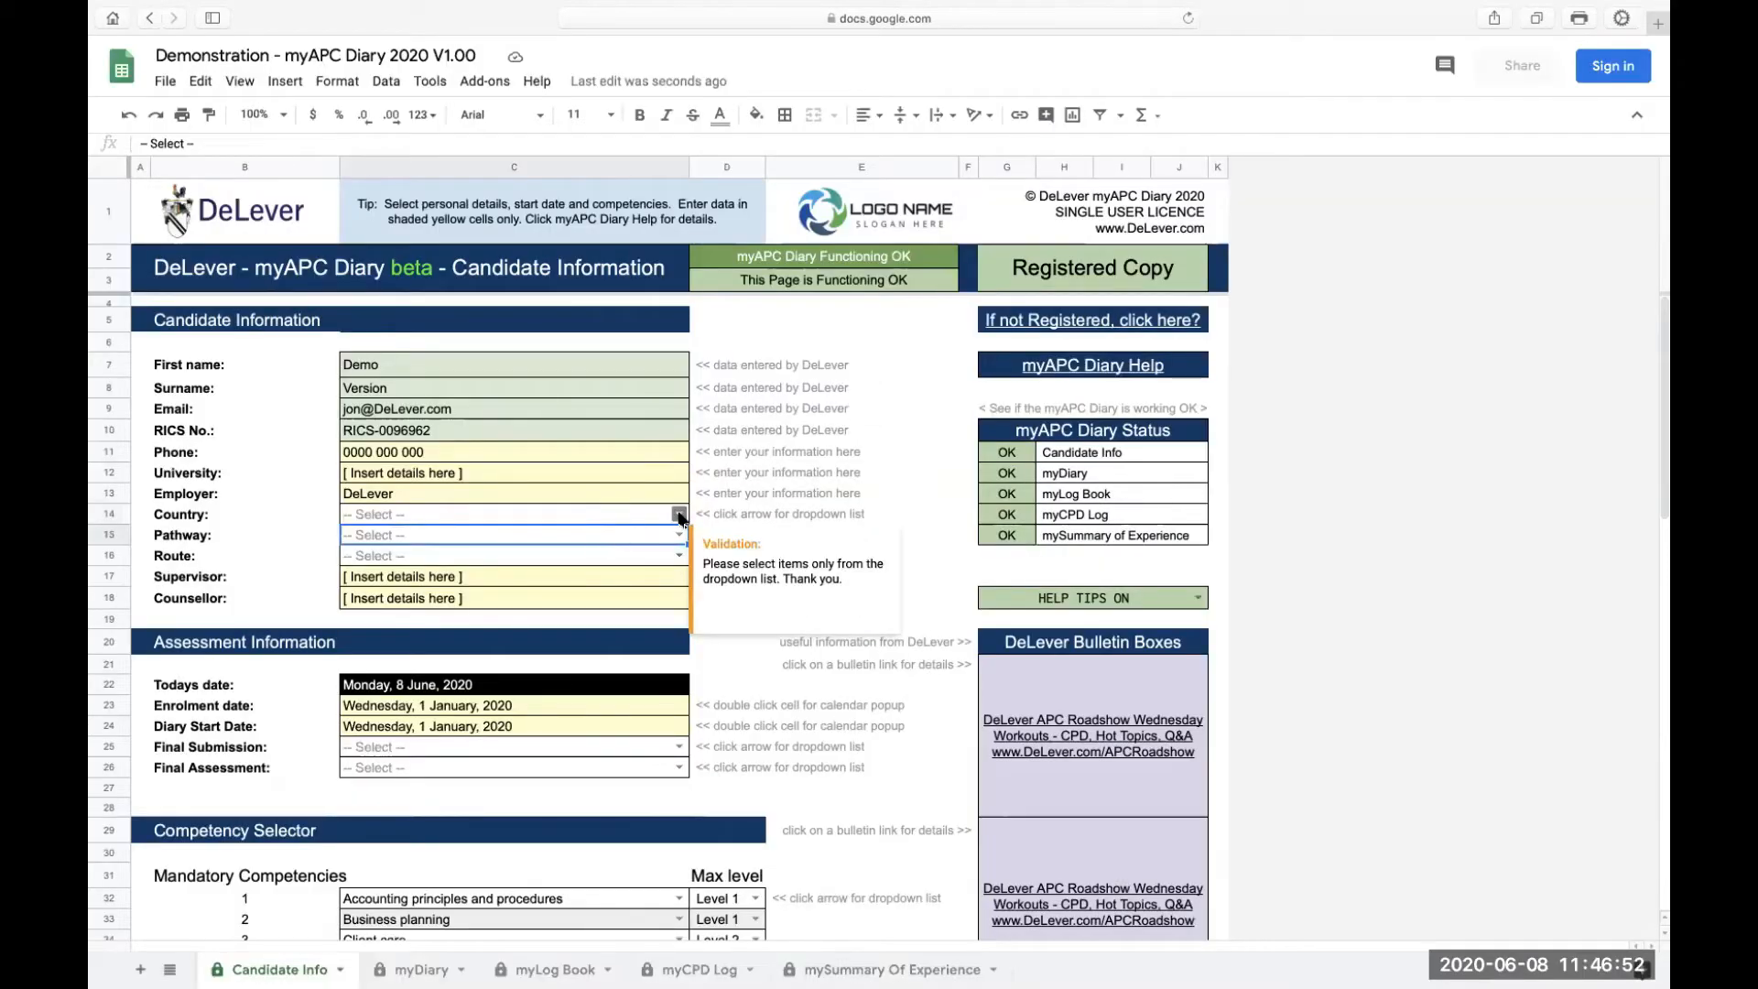
click(714, 519)
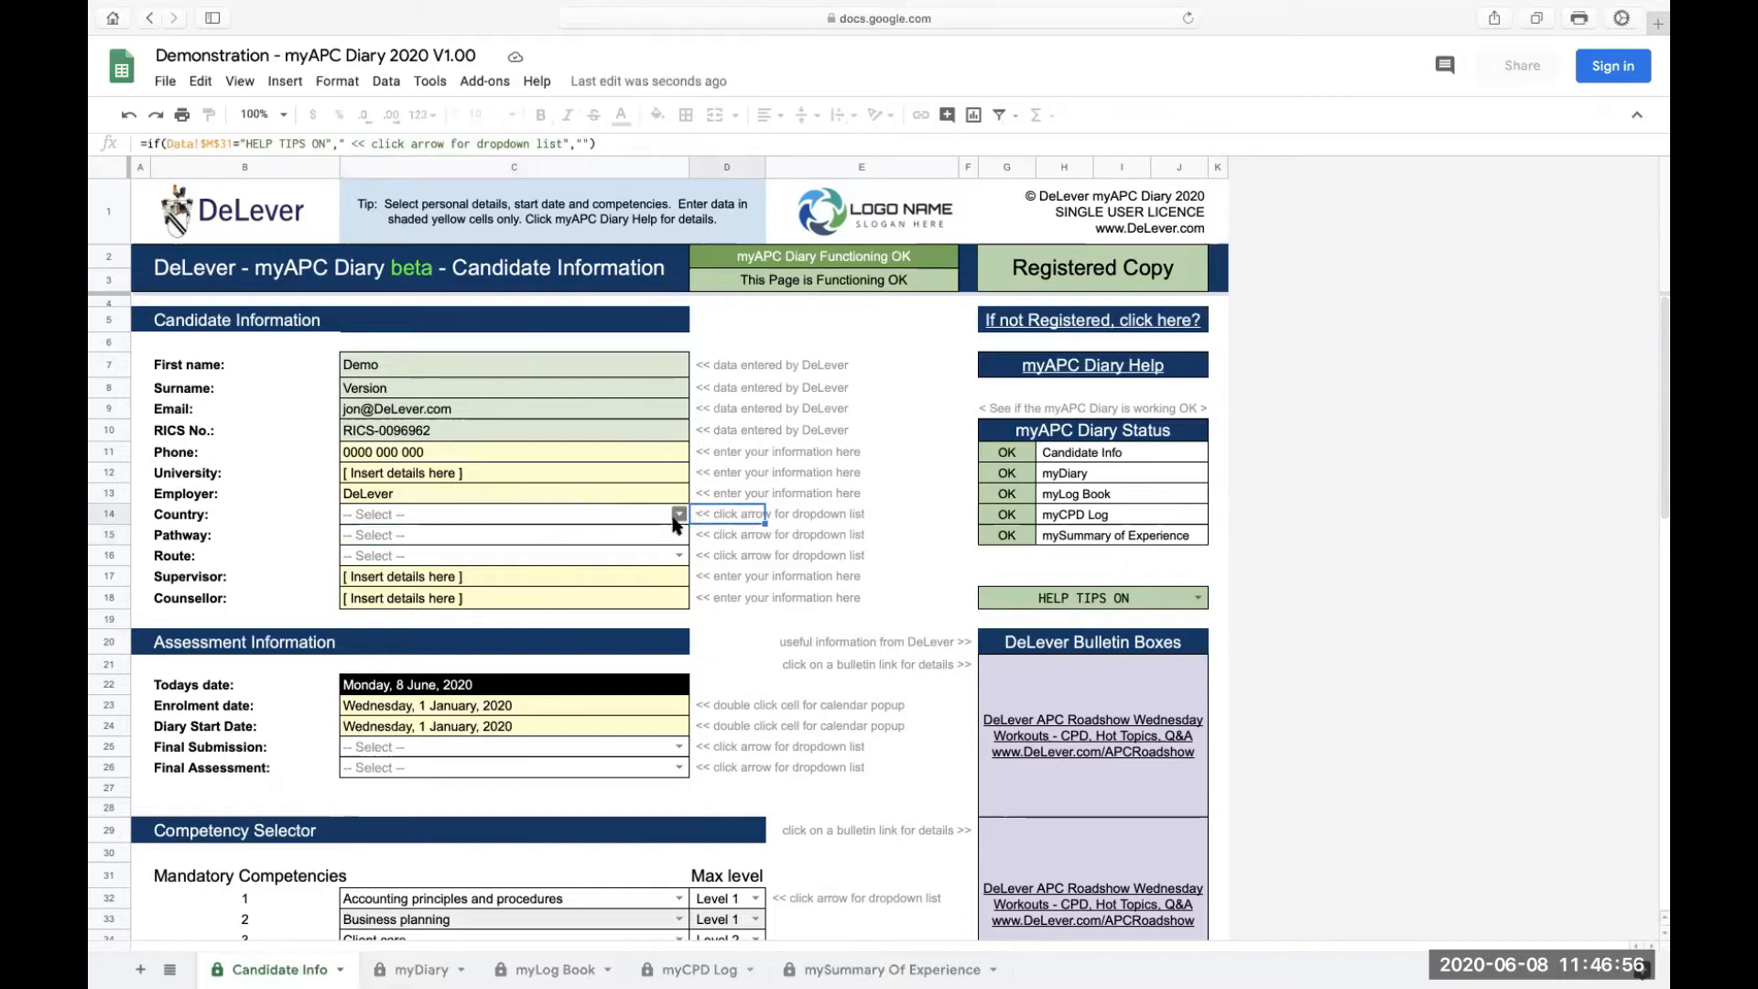
click(678, 516)
scroll(605, 751, down, 15)
drag(678, 694, 683, 976)
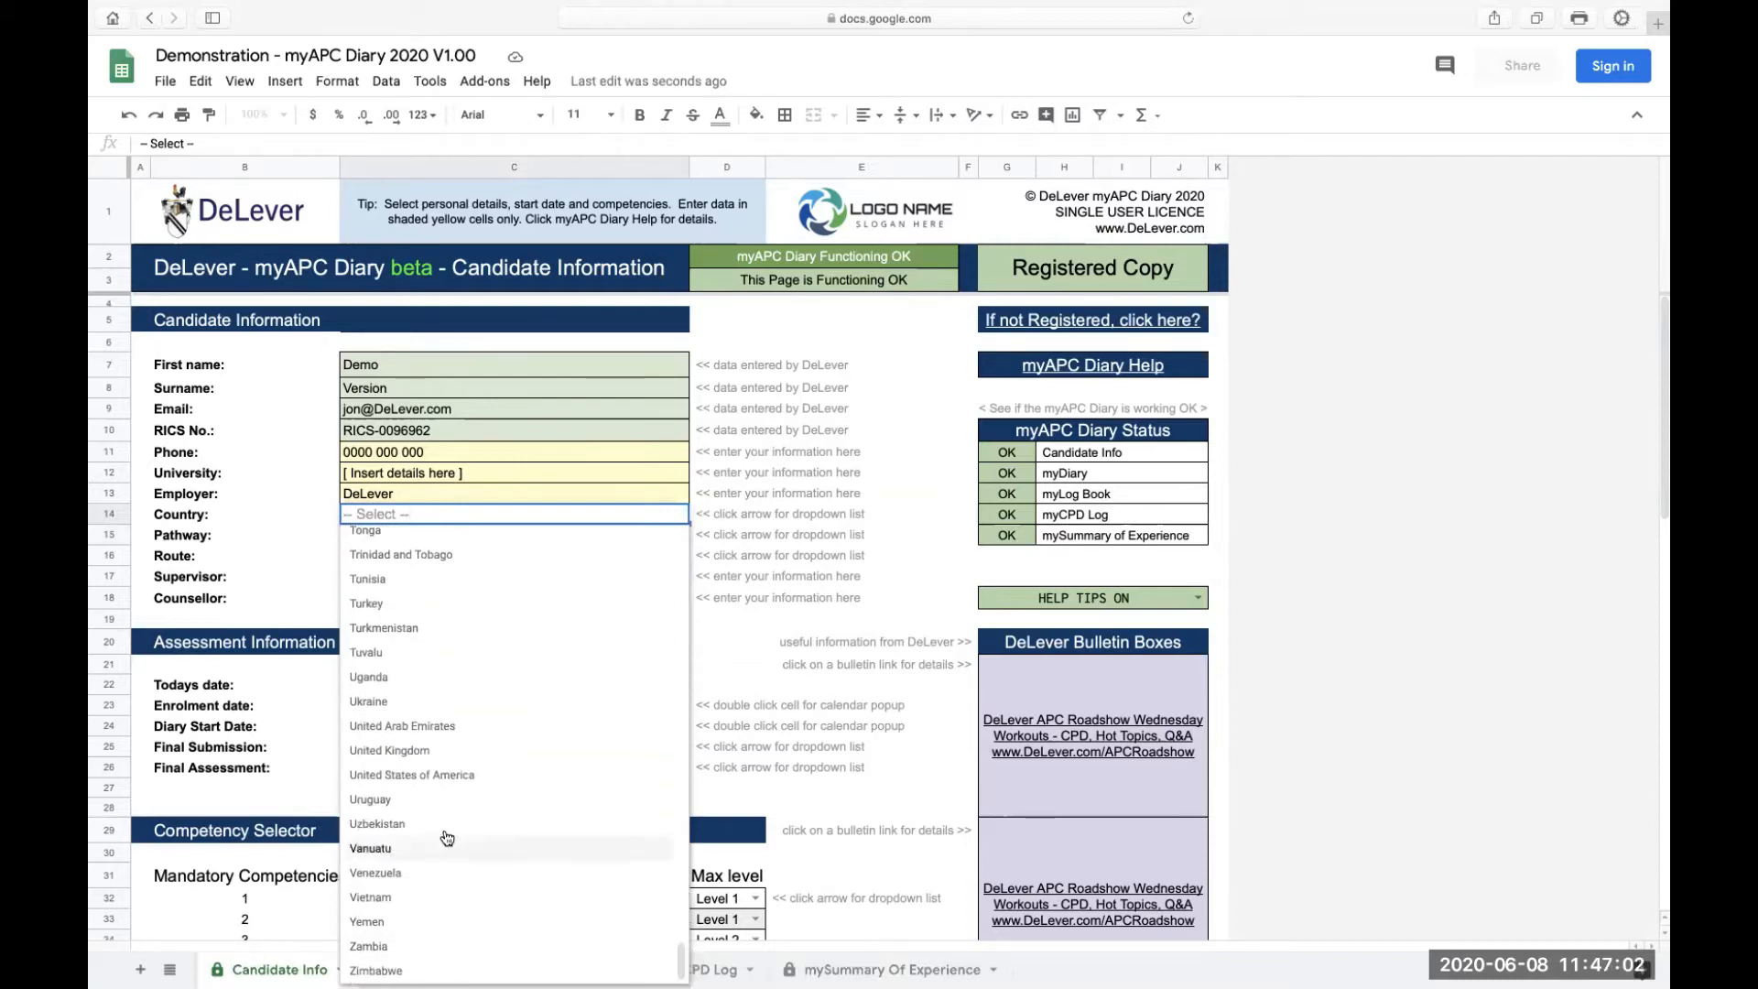
click(415, 750)
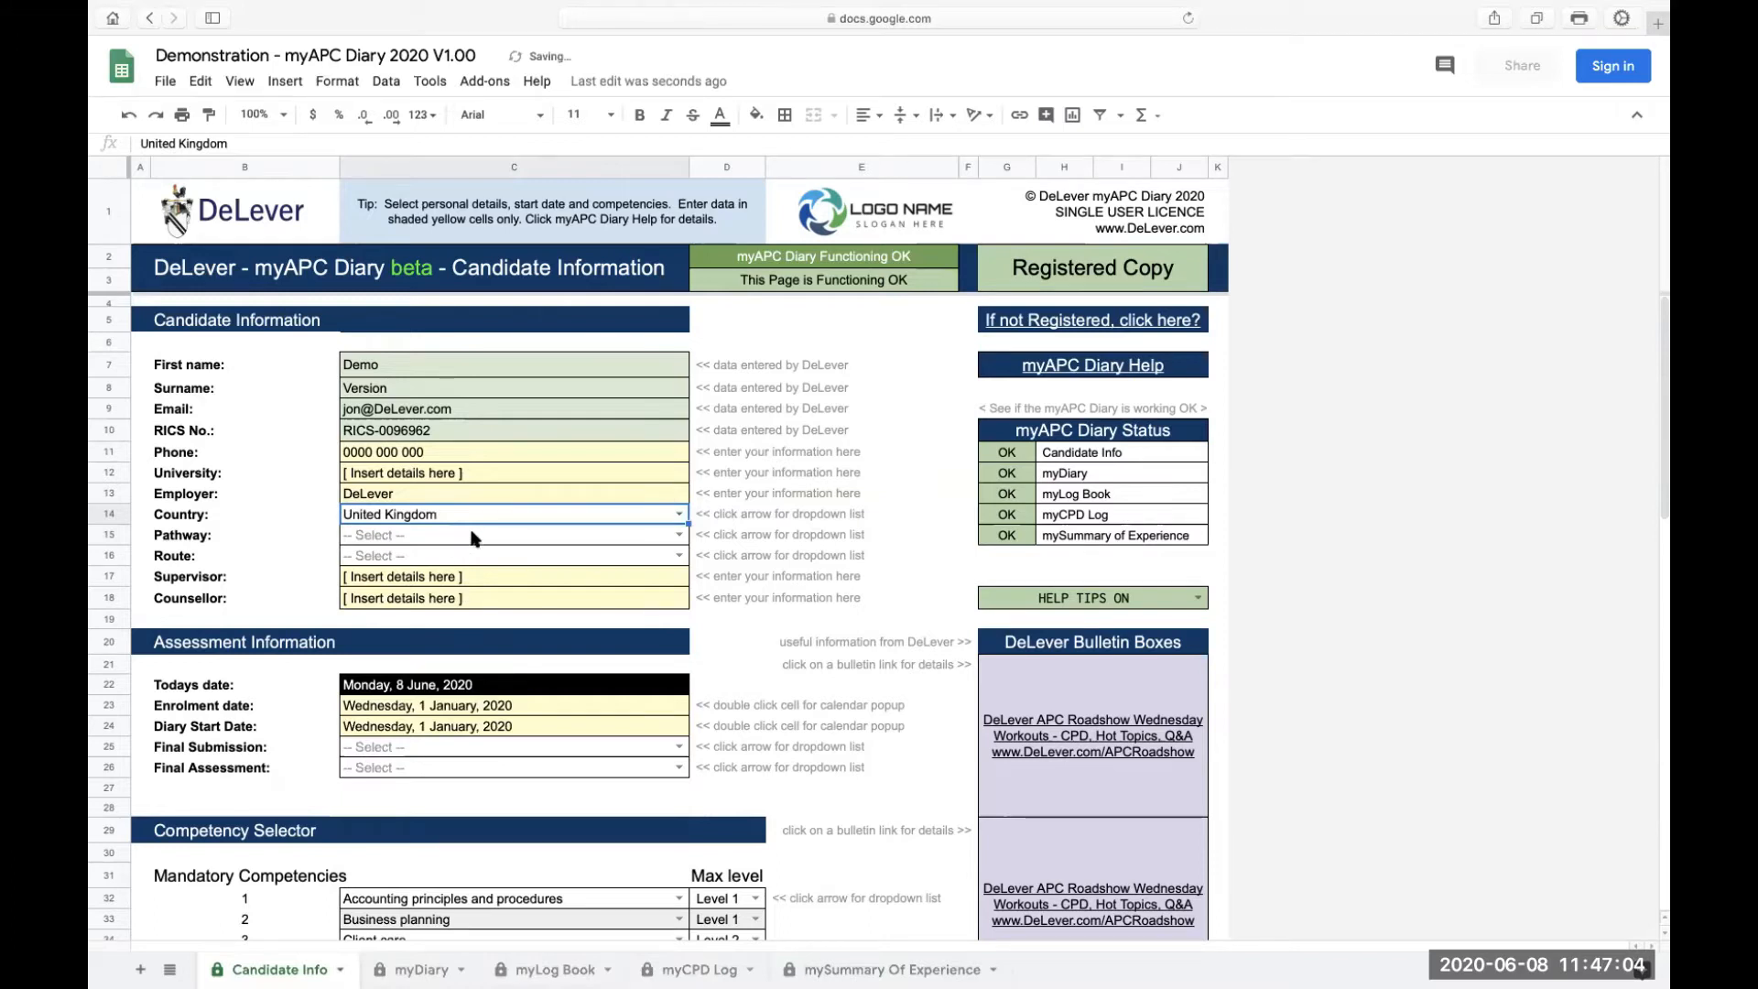
Set Pathway to Quantity Surveying and Construction
click(679, 535)
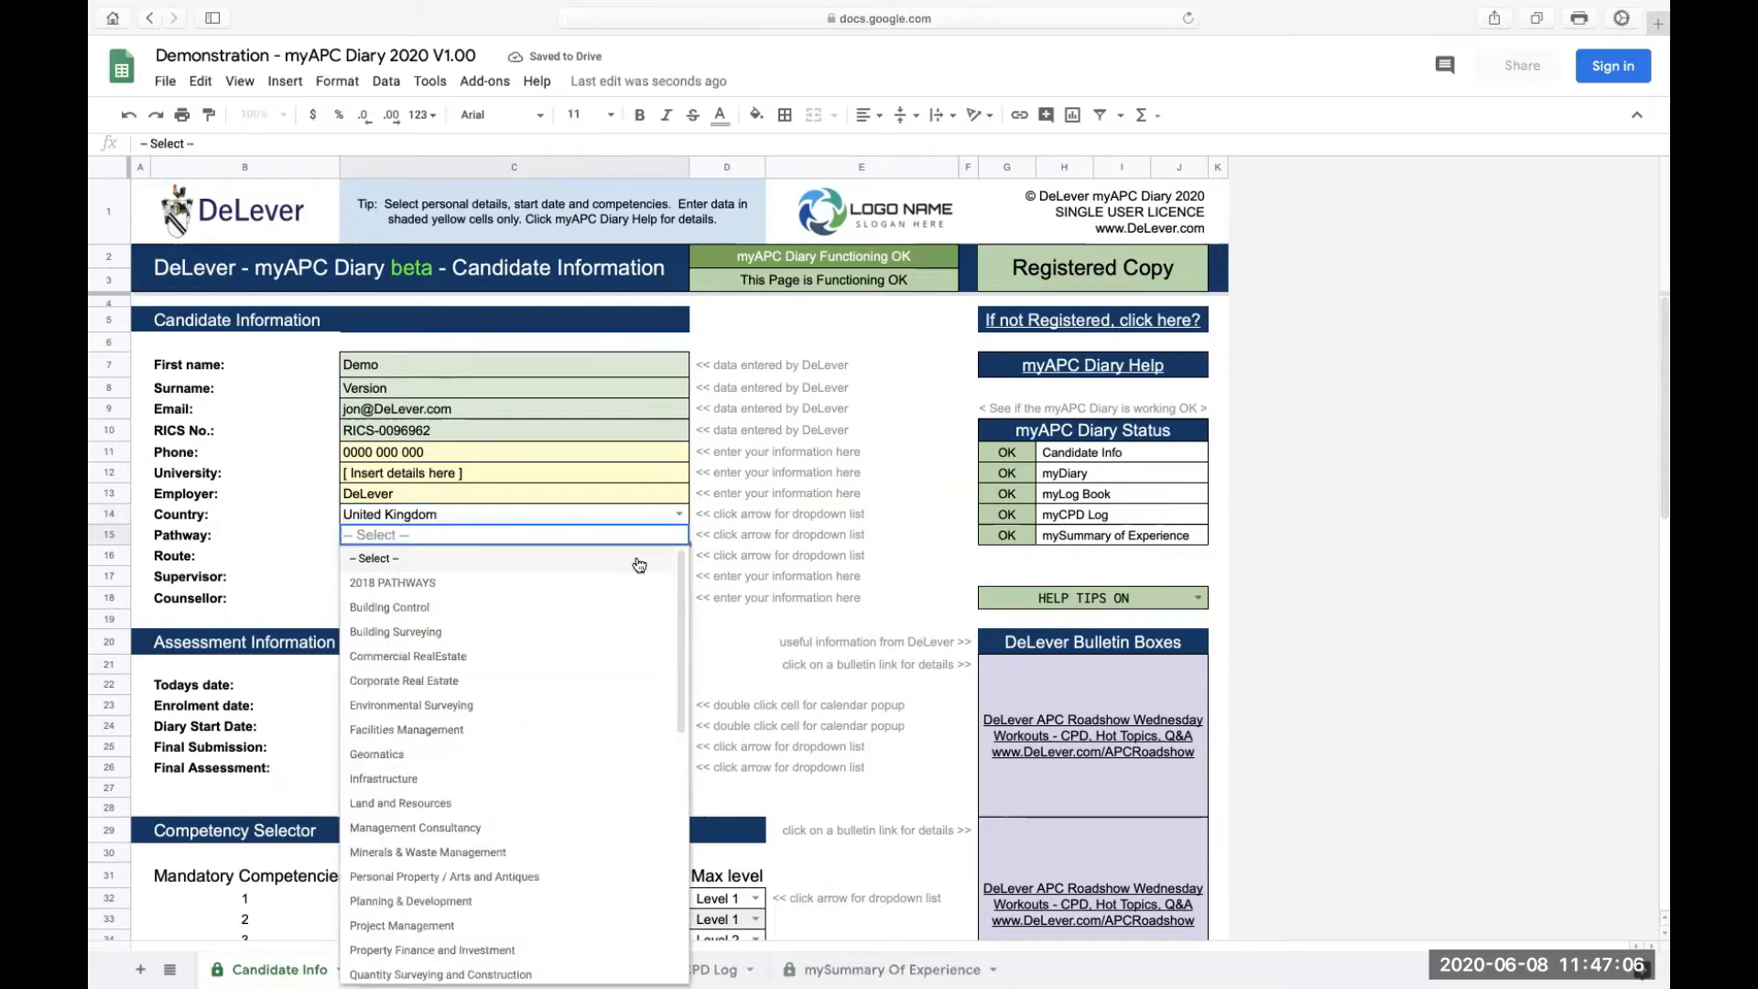
scroll(431, 706, down, 4)
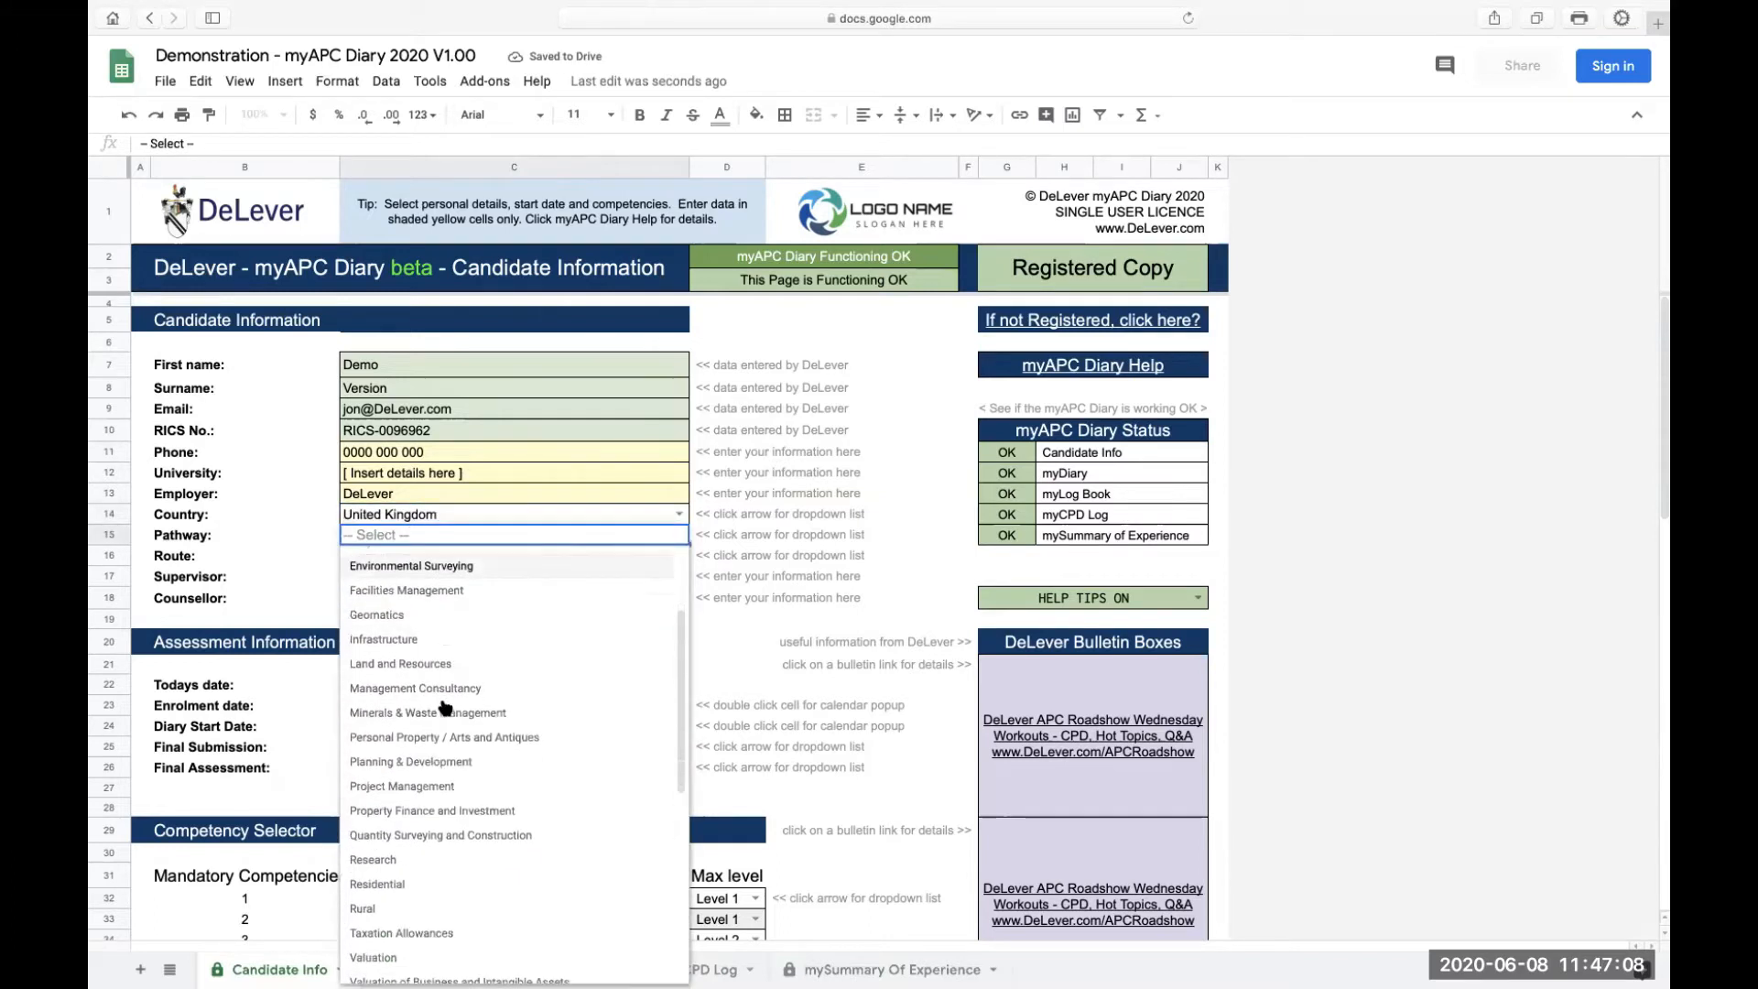
click(443, 778)
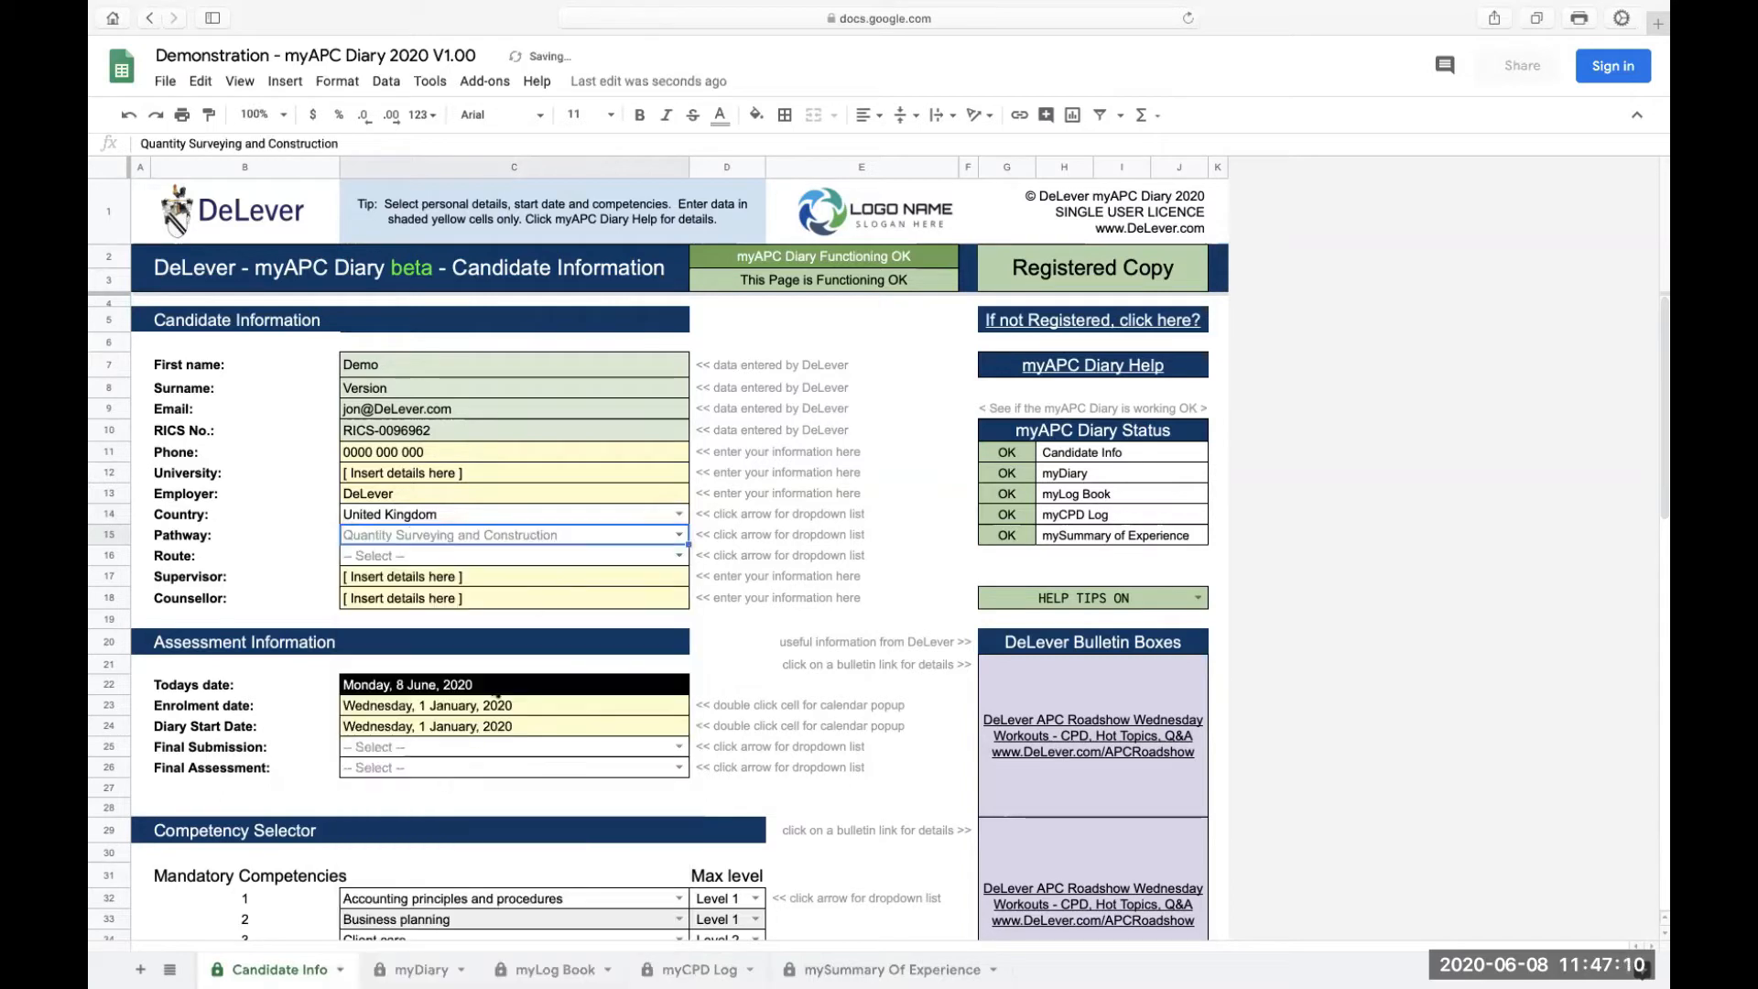
click(677, 556)
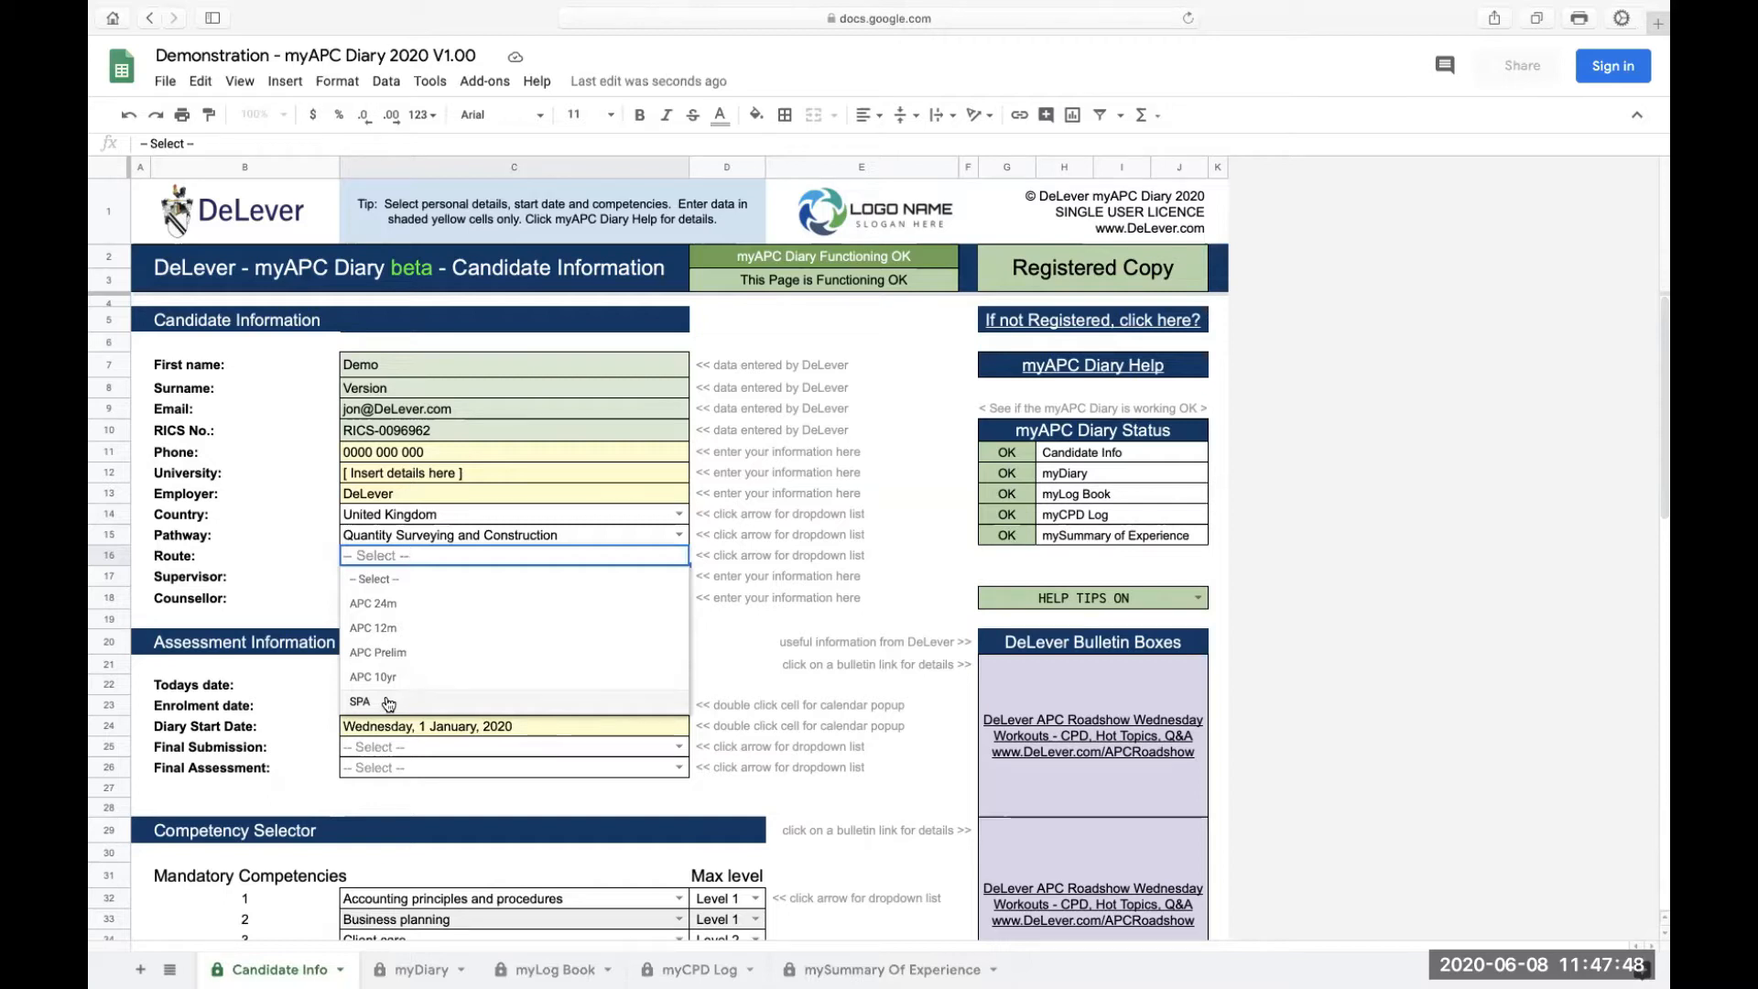
Set Route to APC 24m, enter the supervisor's name, then try editing the protected Today's date
click(393, 608)
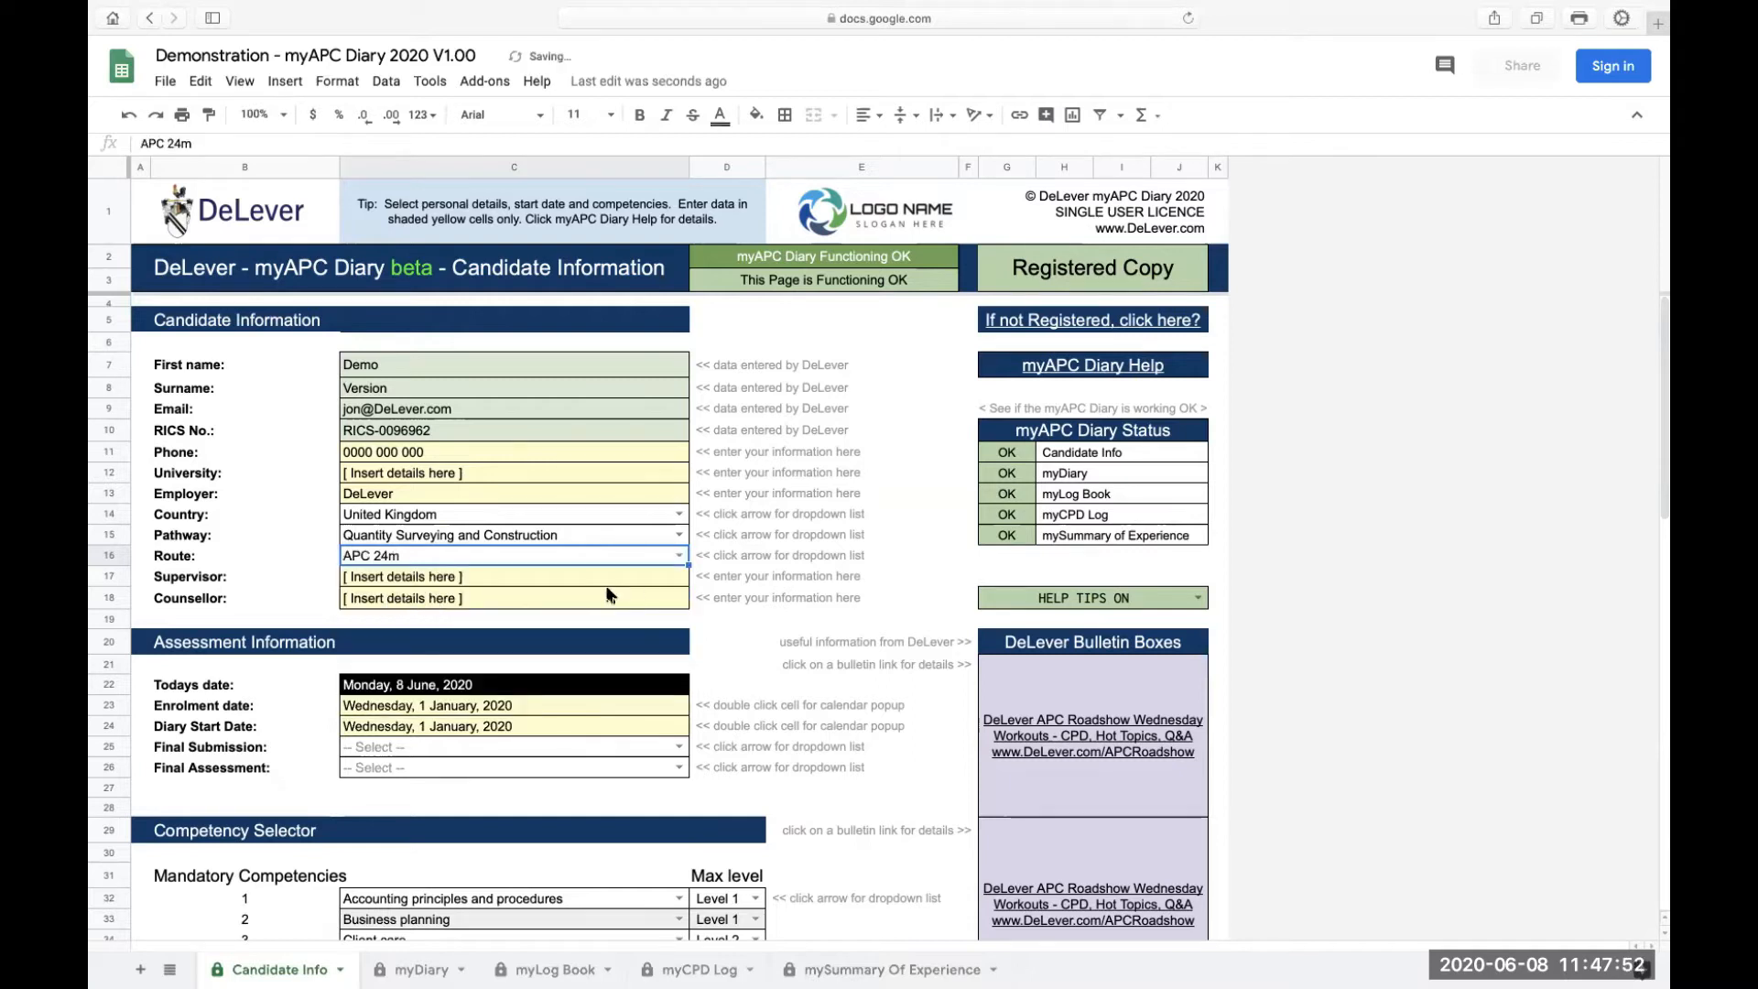
double_click(485, 584)
key(Escape)
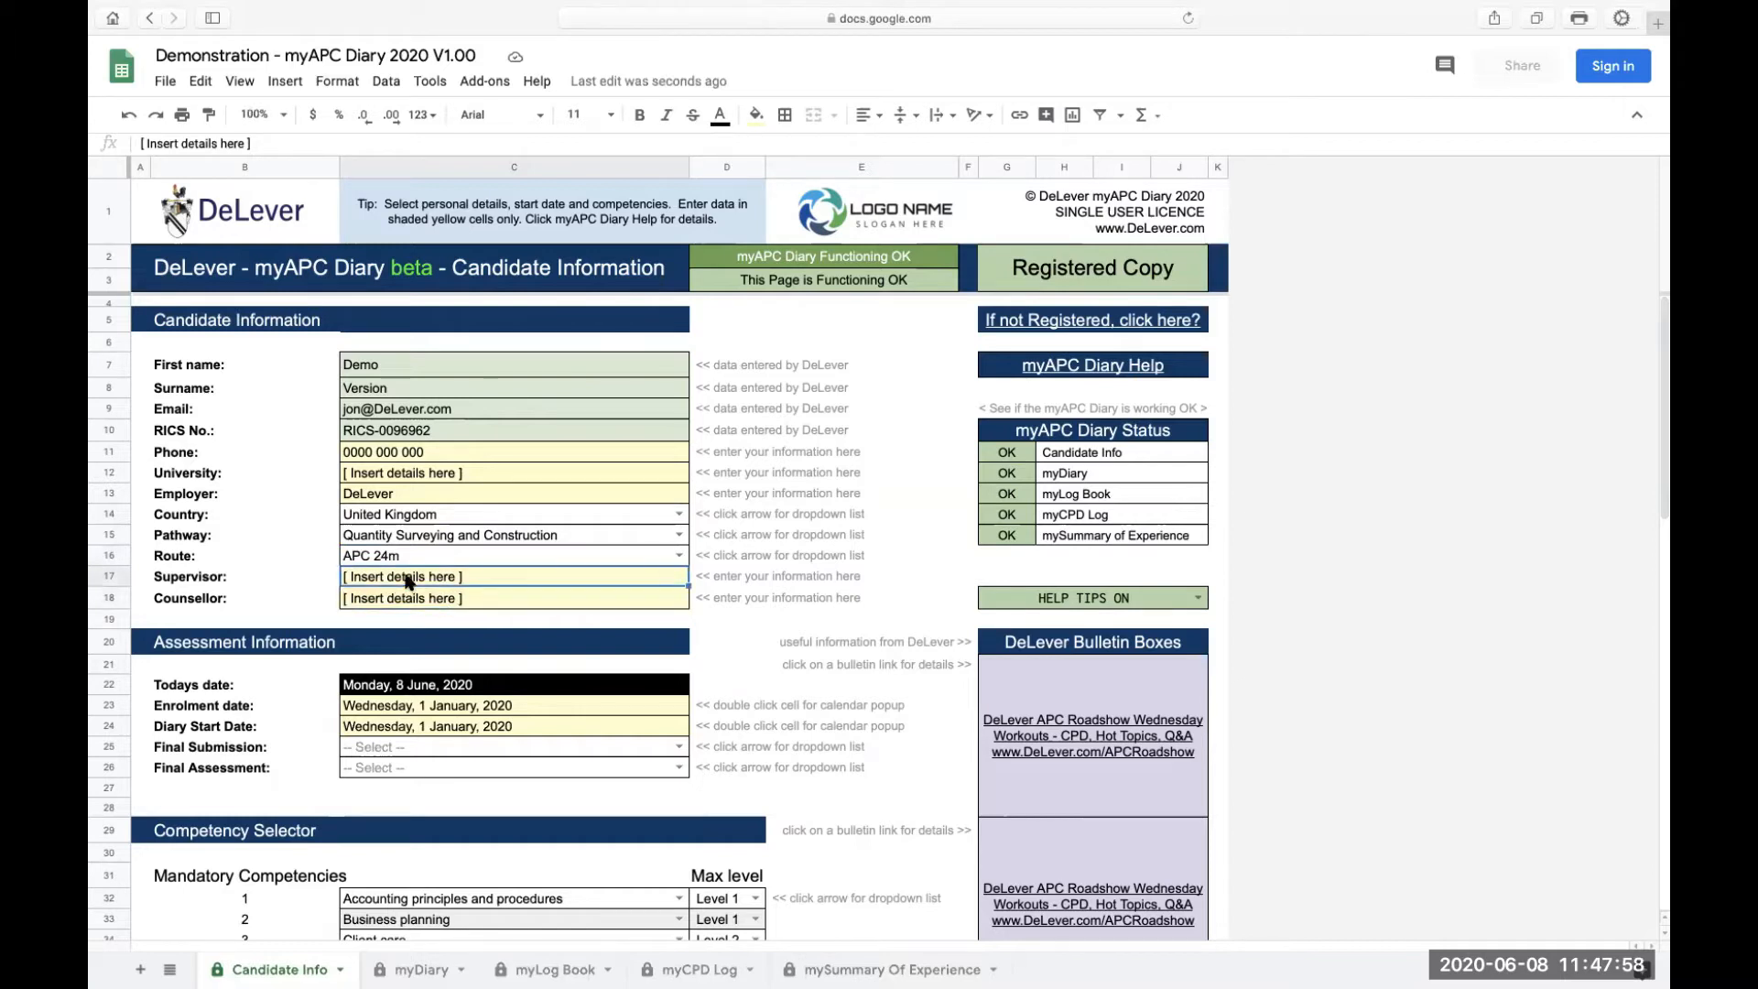
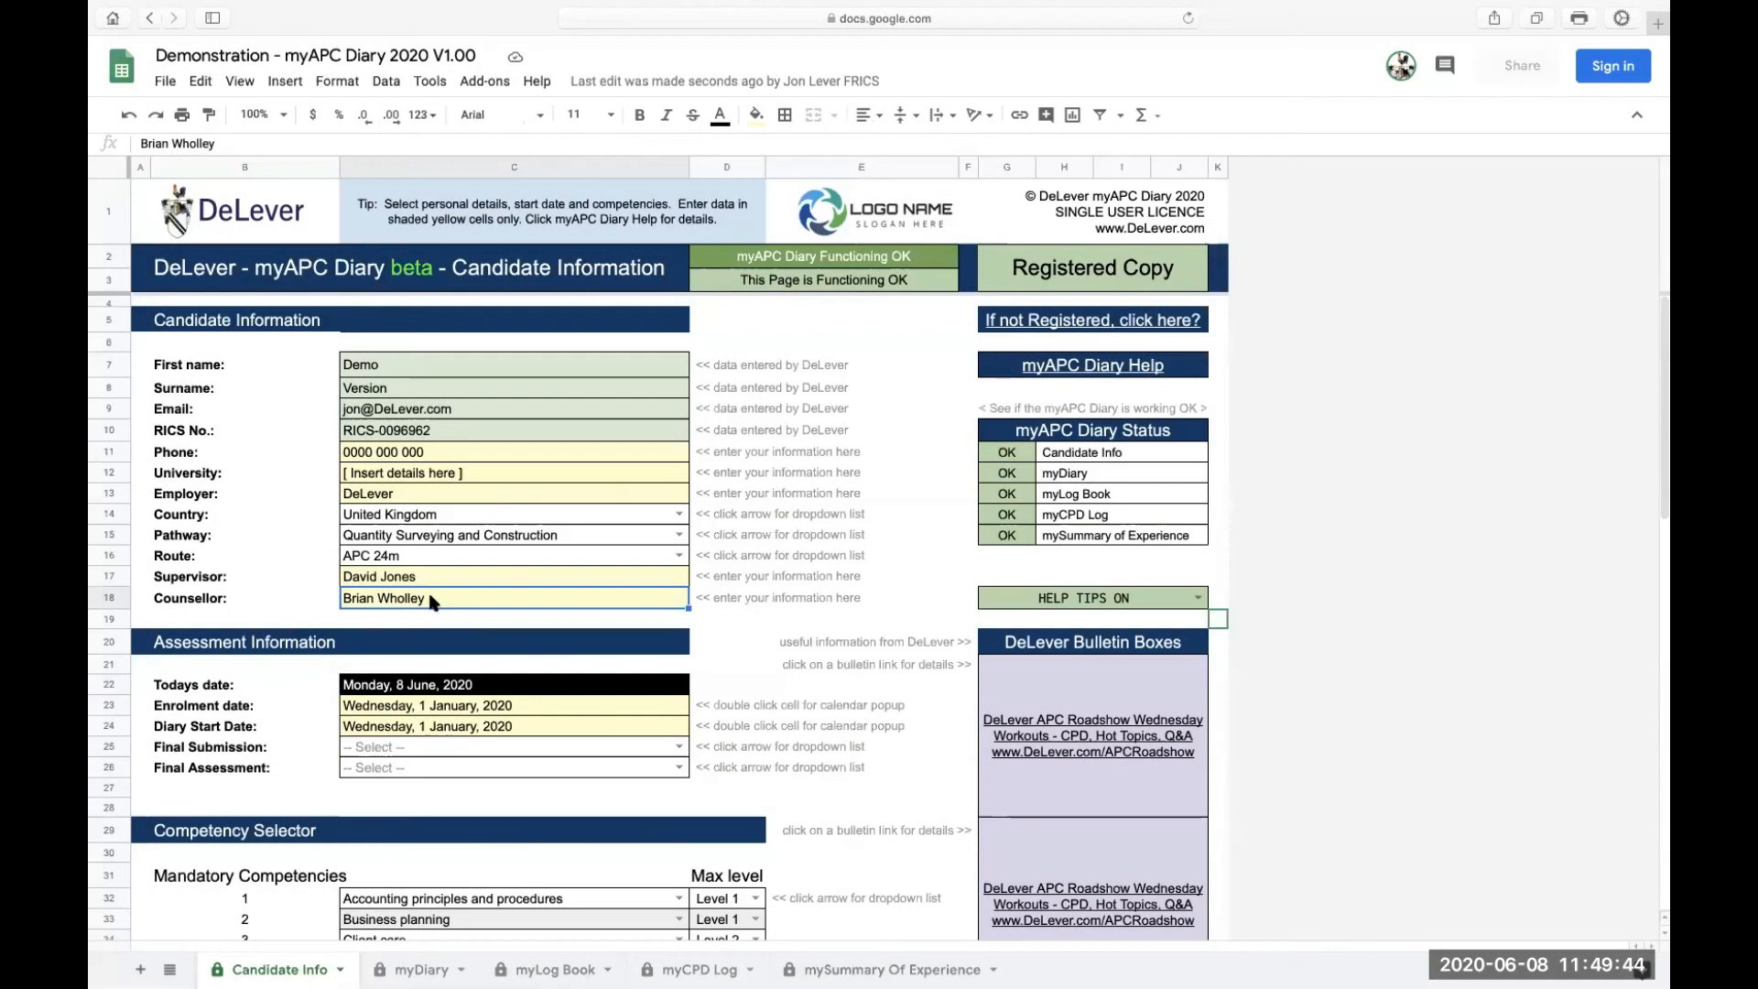
click(173, 691)
double_click(434, 686)
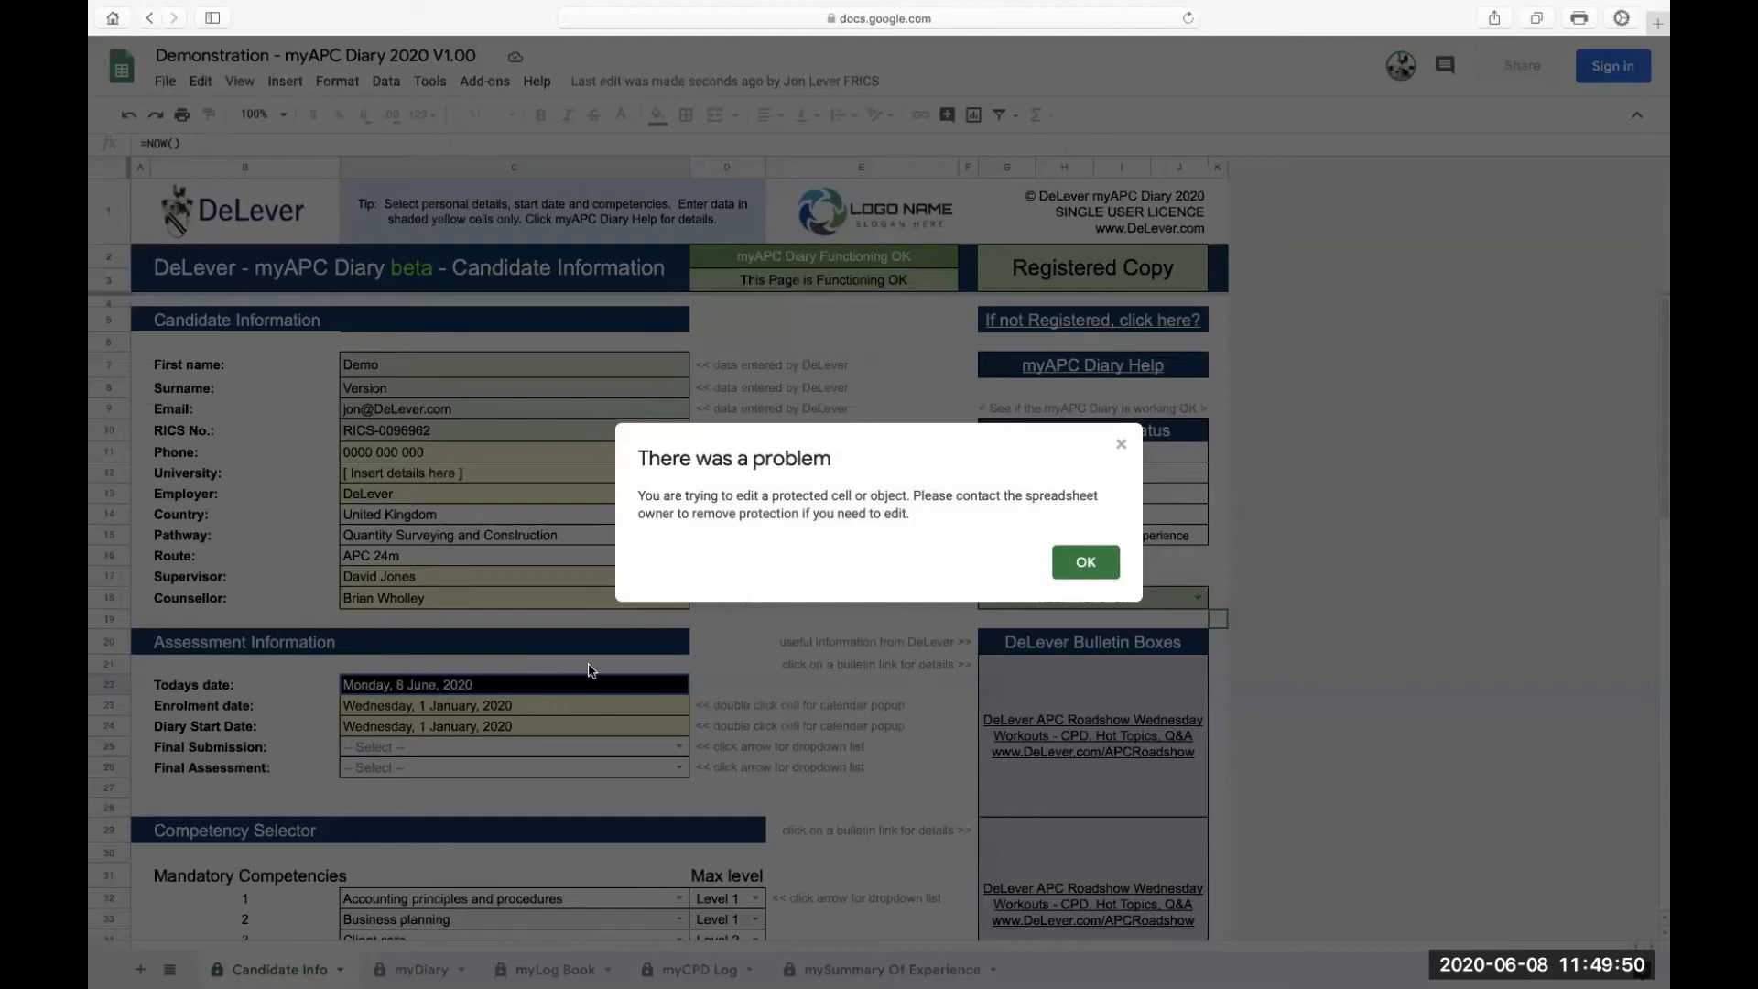
Dismiss the protected-cell warning and inspect the Enrolment date cell and its help tip
click(1086, 563)
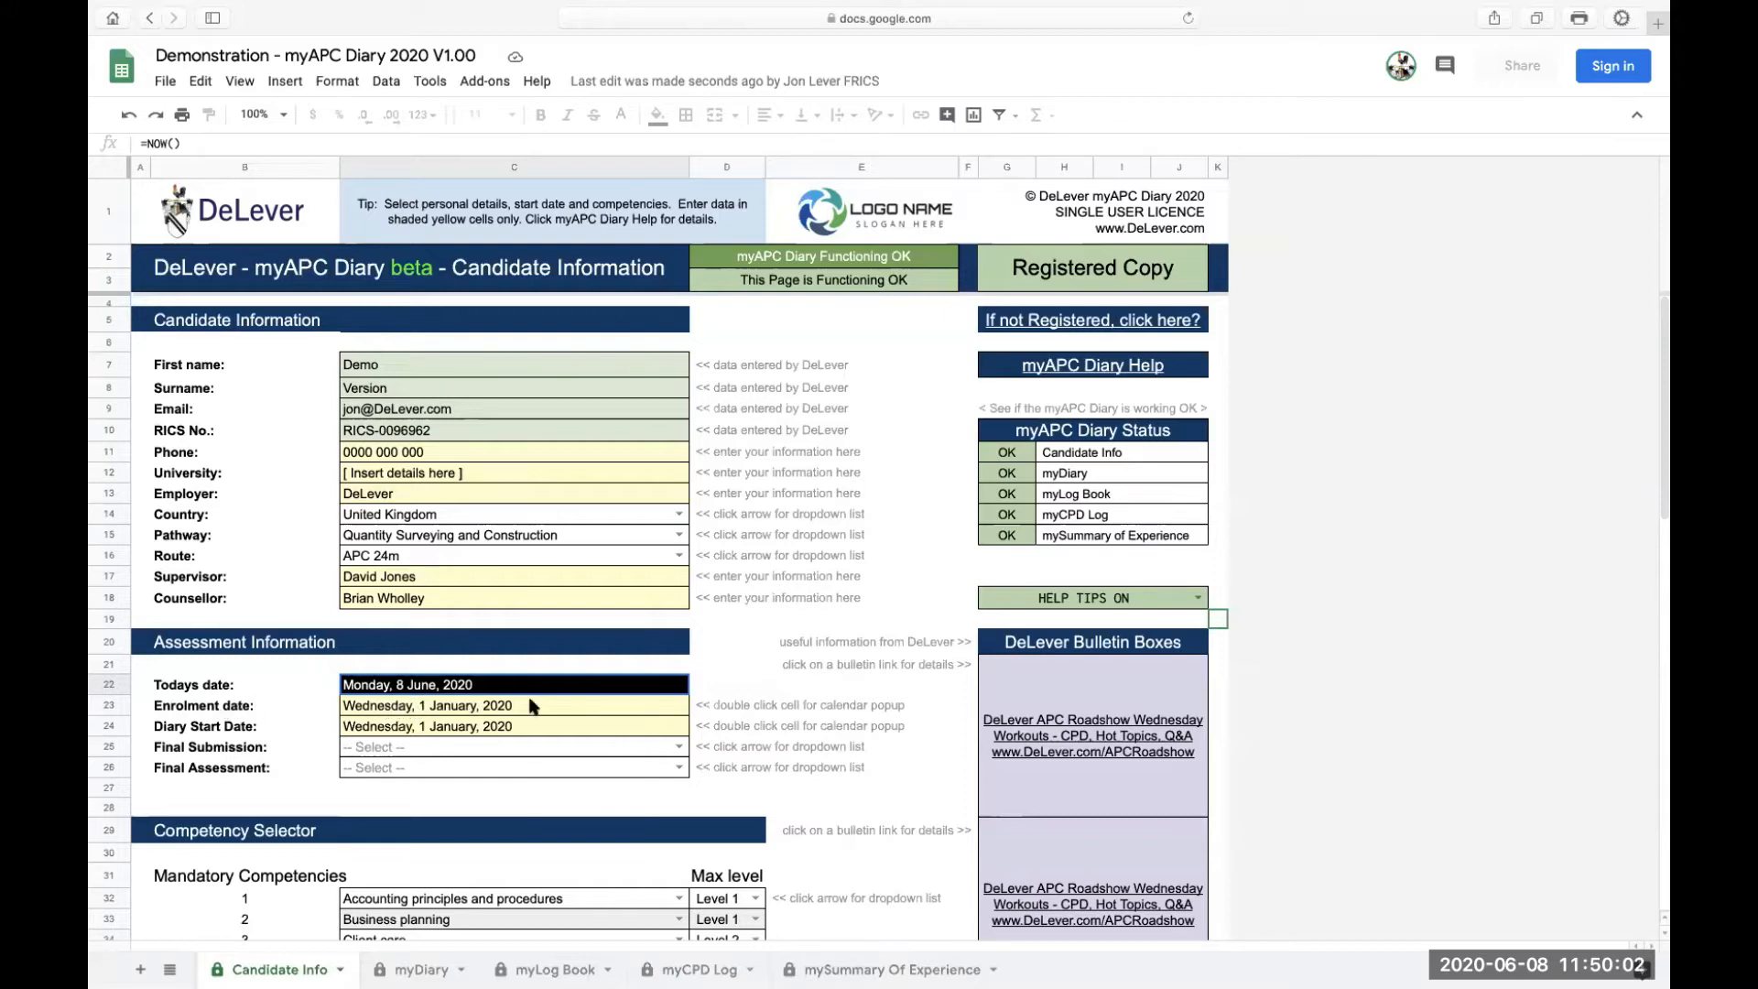
click(589, 707)
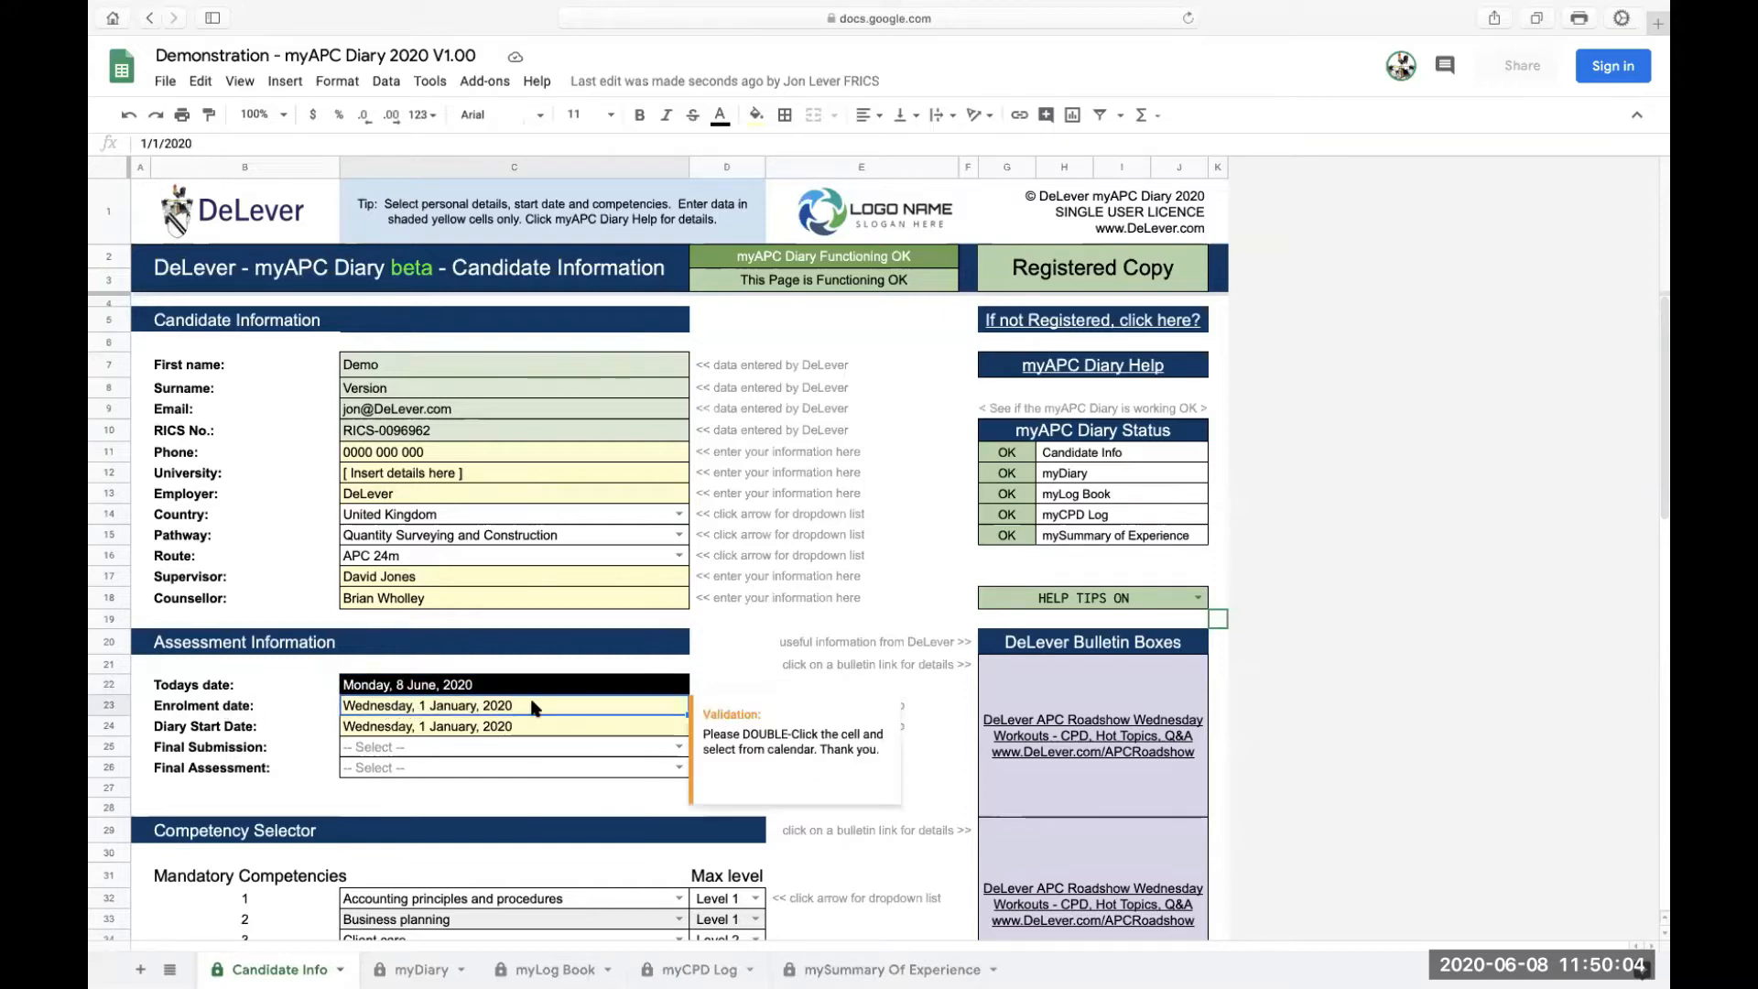
click(706, 667)
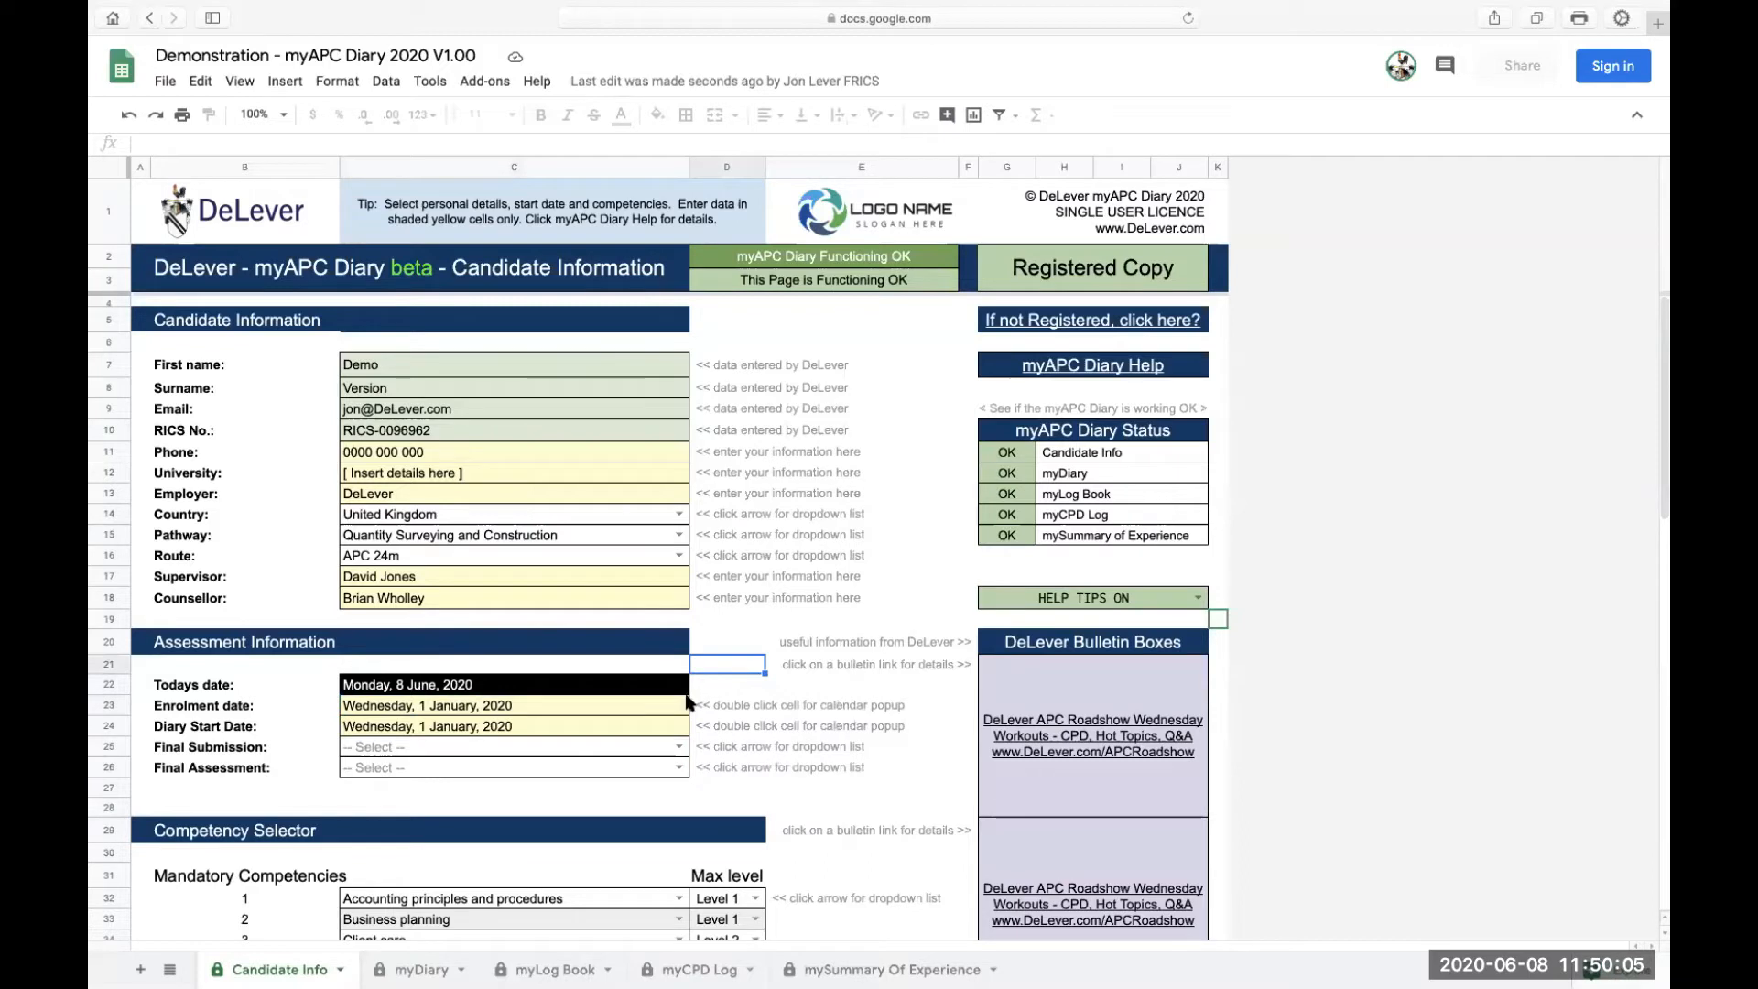
click(641, 705)
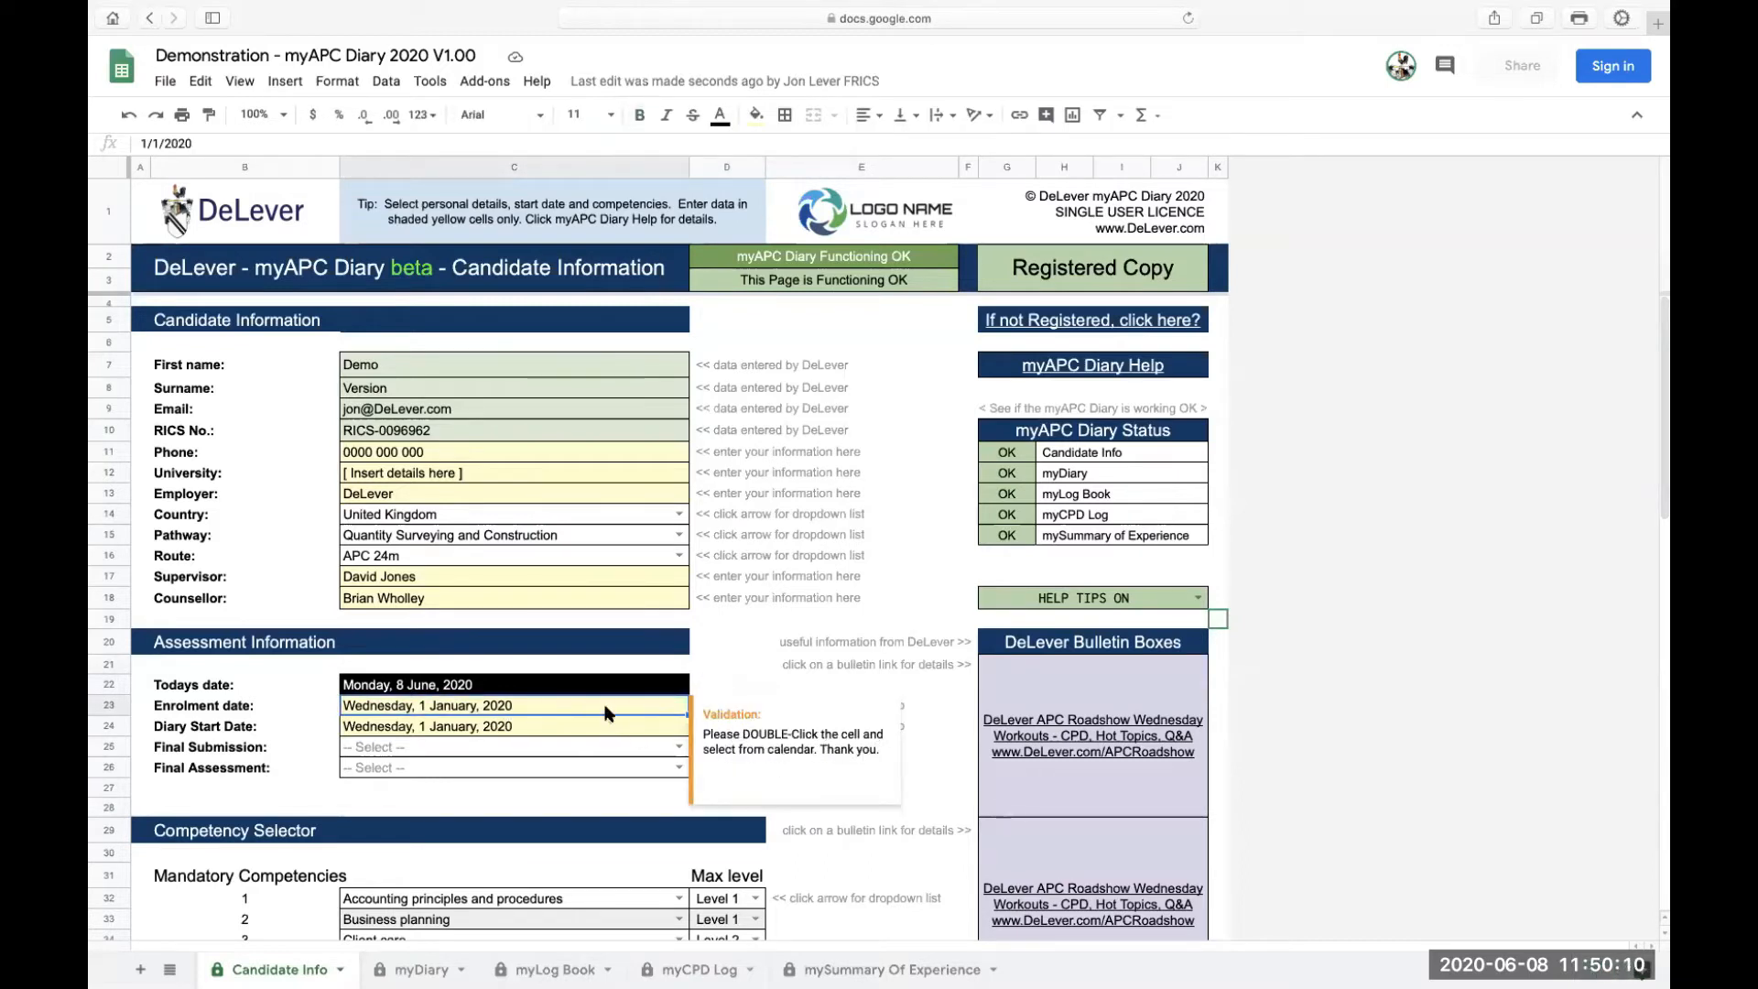
click(706, 685)
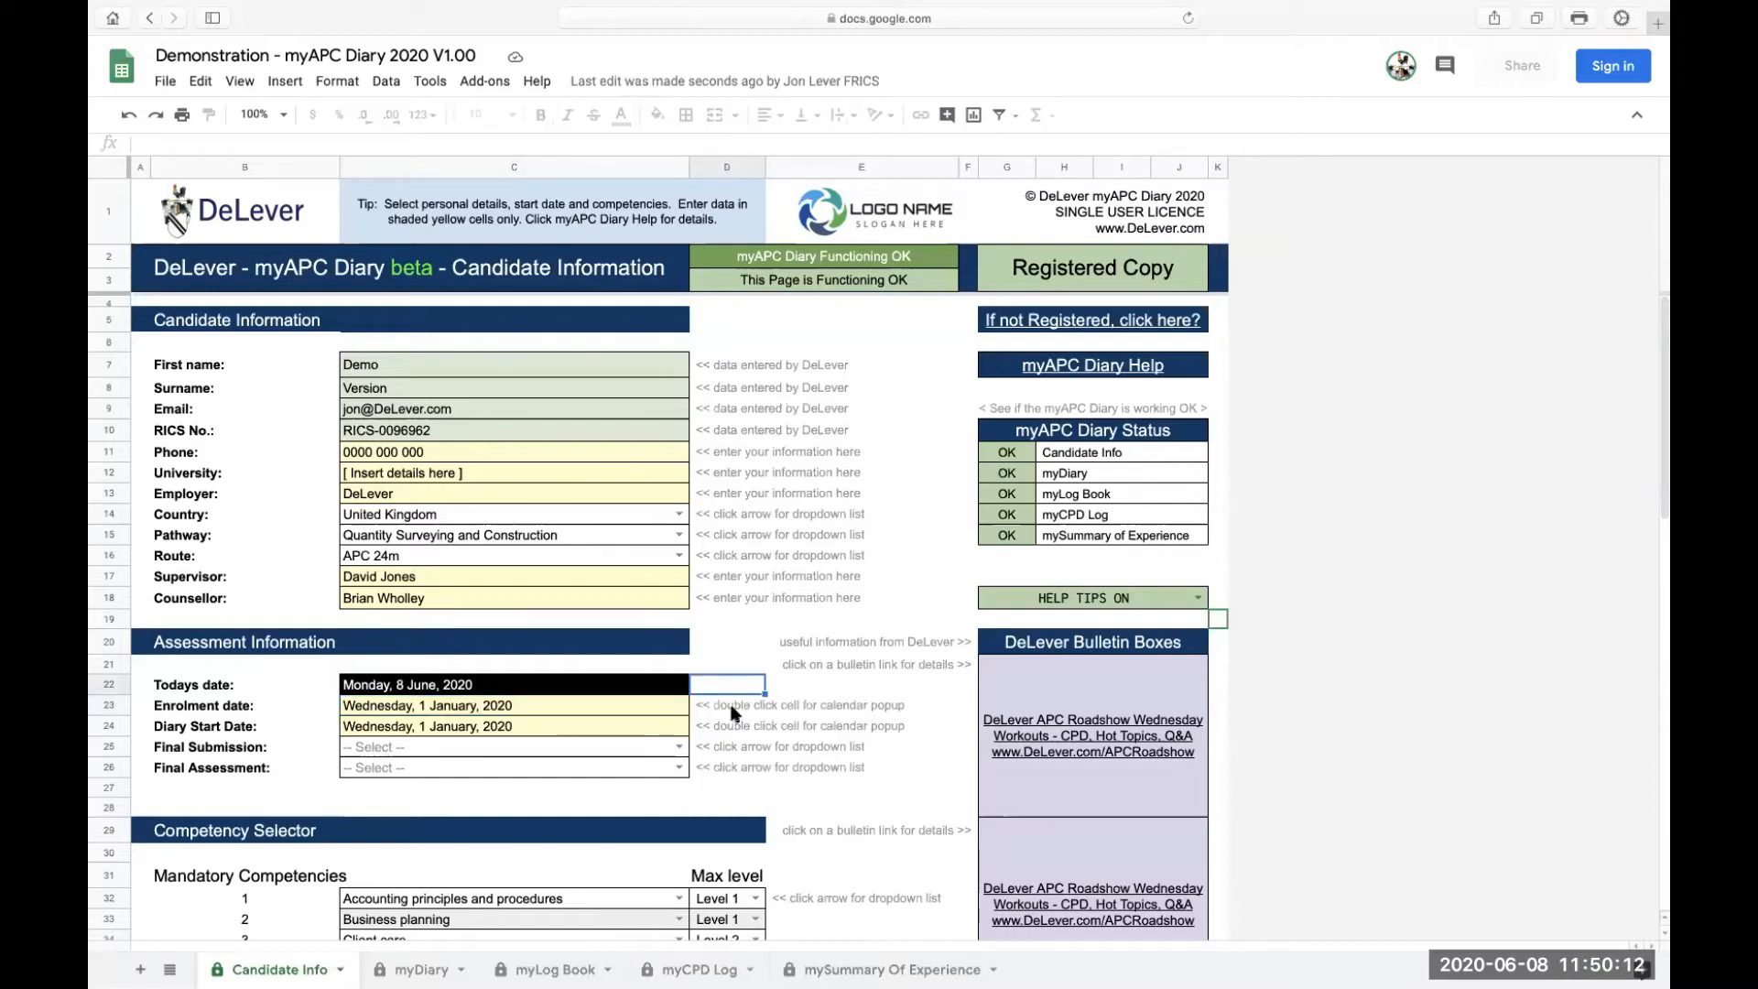
click(717, 705)
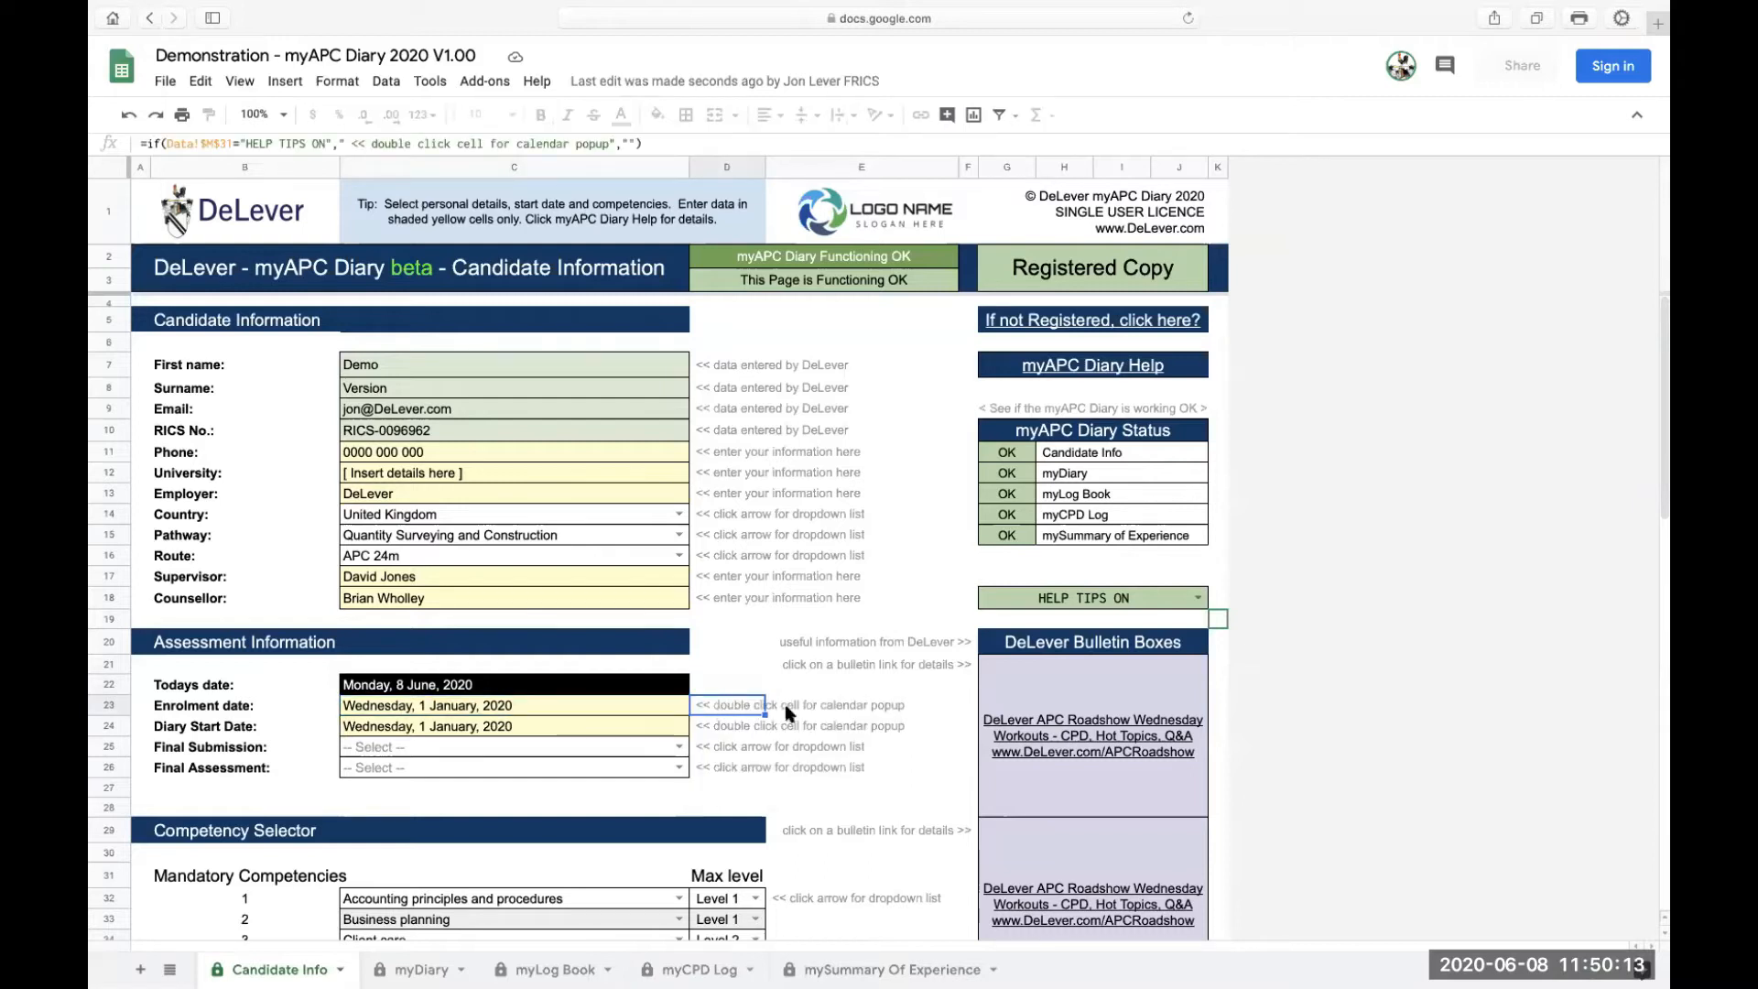
Set both Enrolment date and Diary Start Date to 1 January 2020 via the calendar
double_click(530, 706)
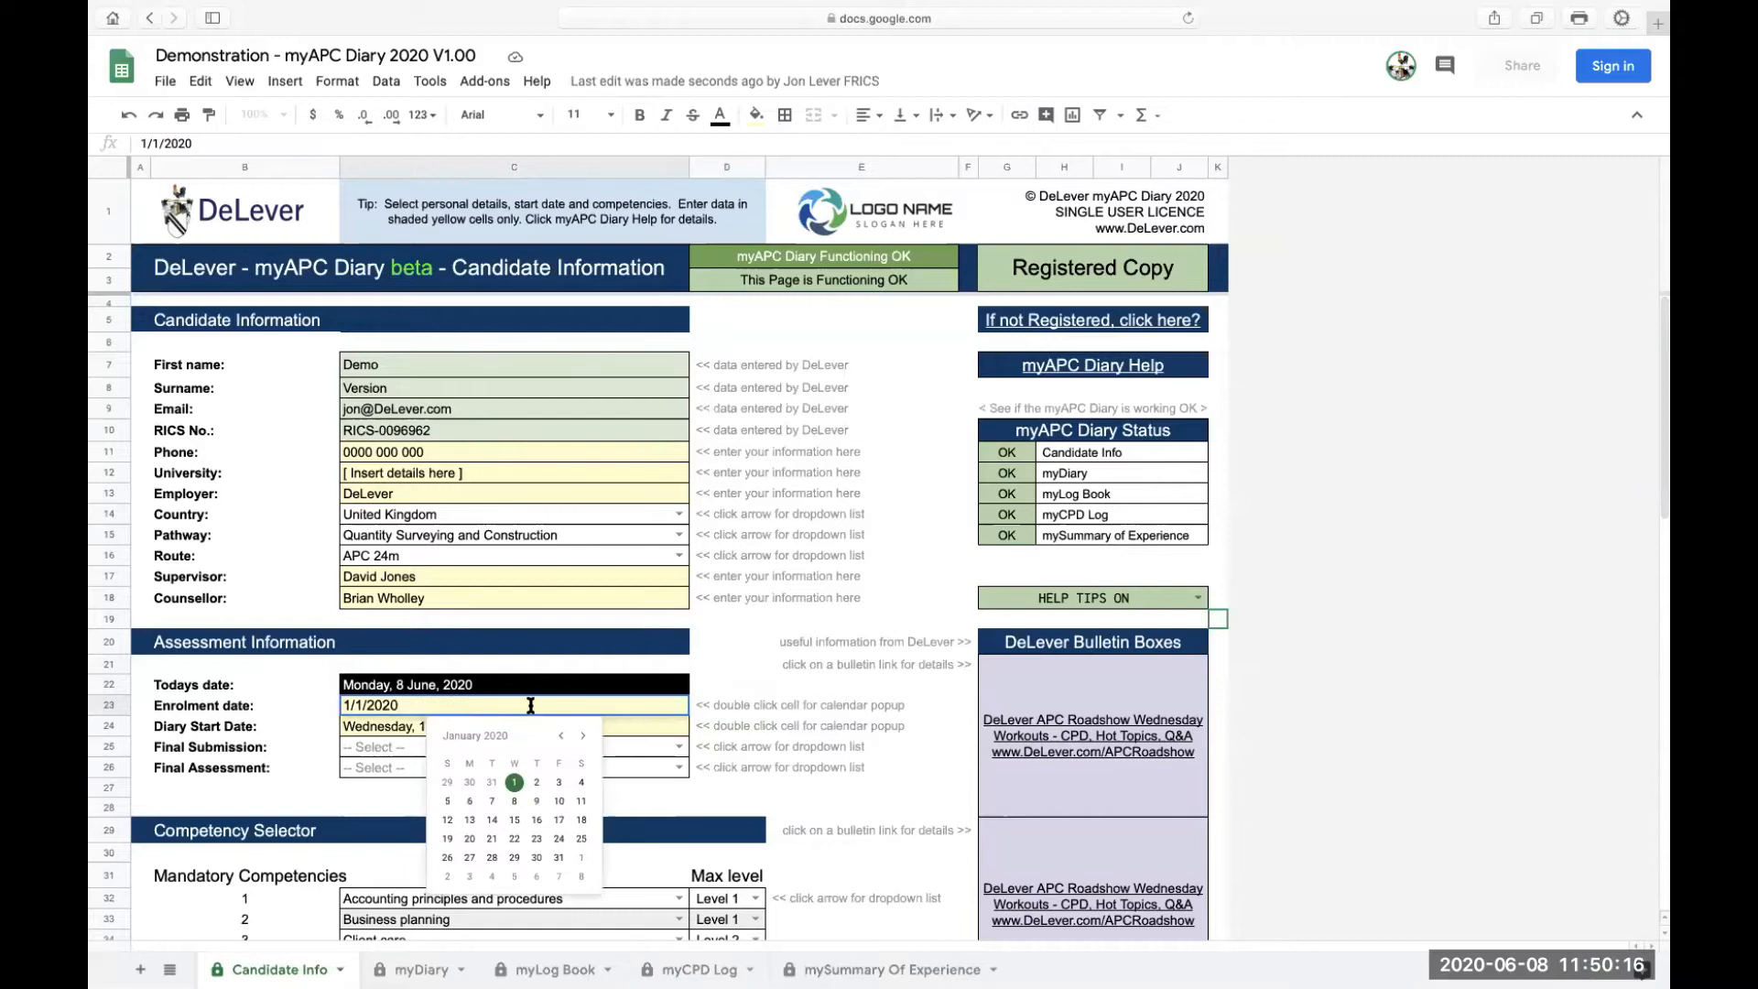
click(514, 784)
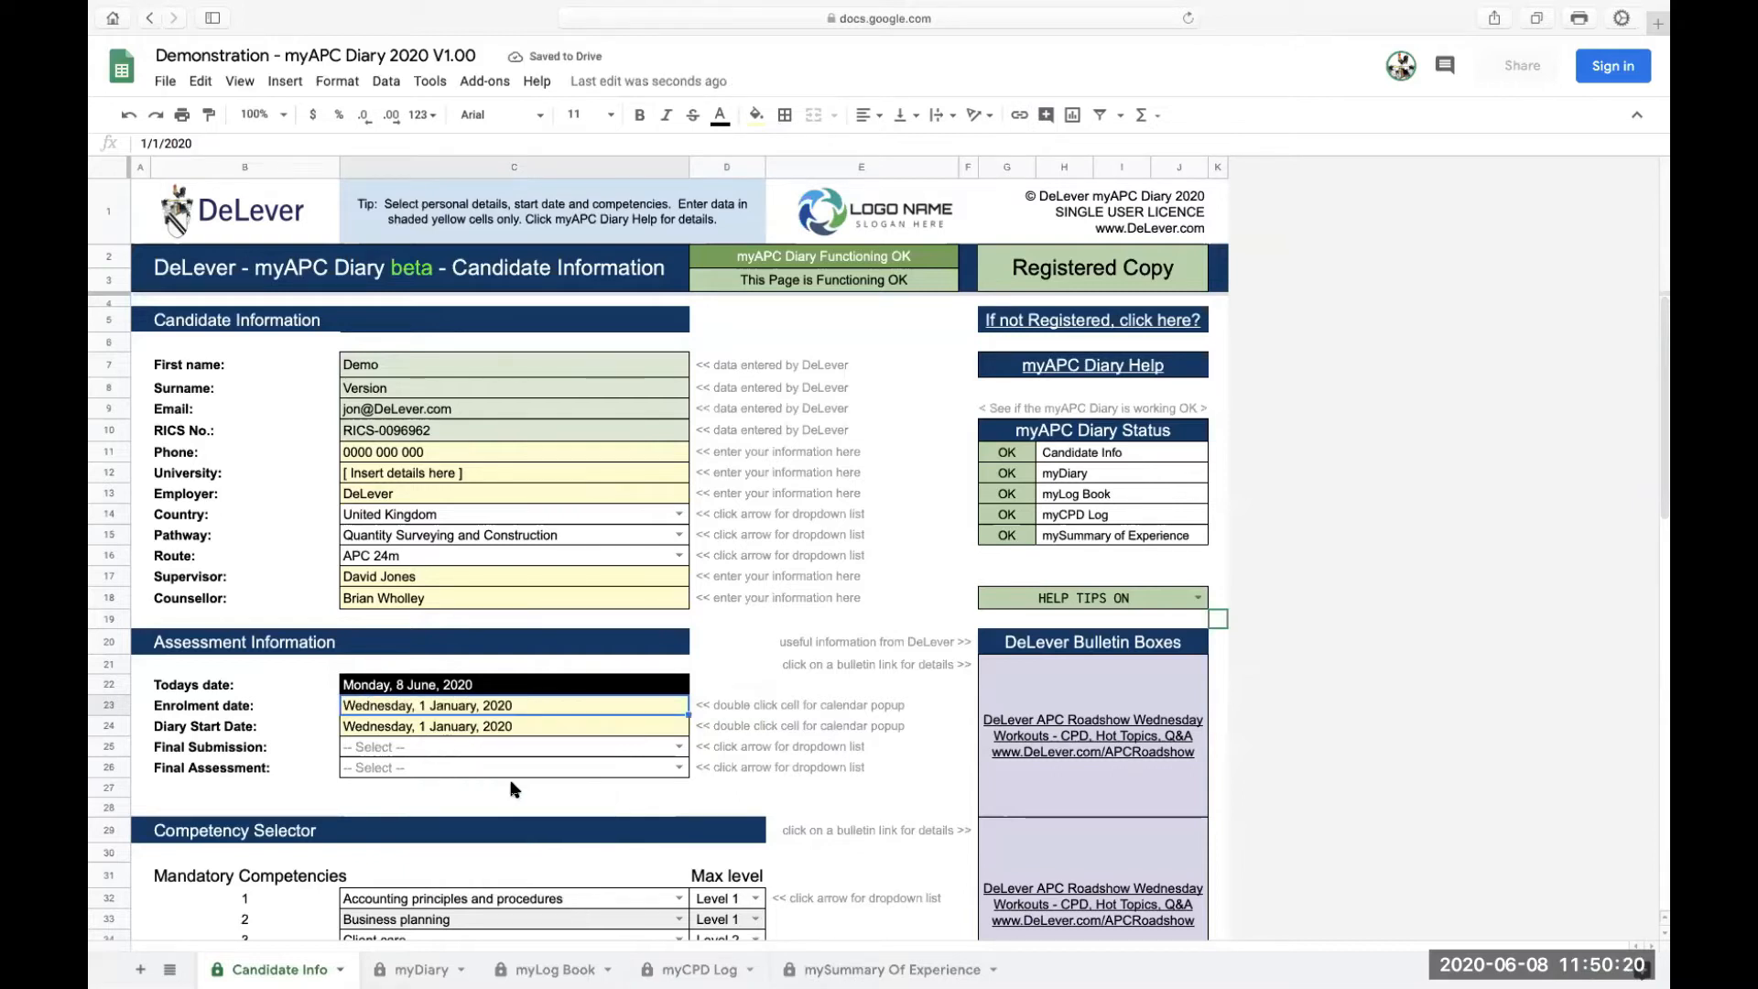
double_click(519, 726)
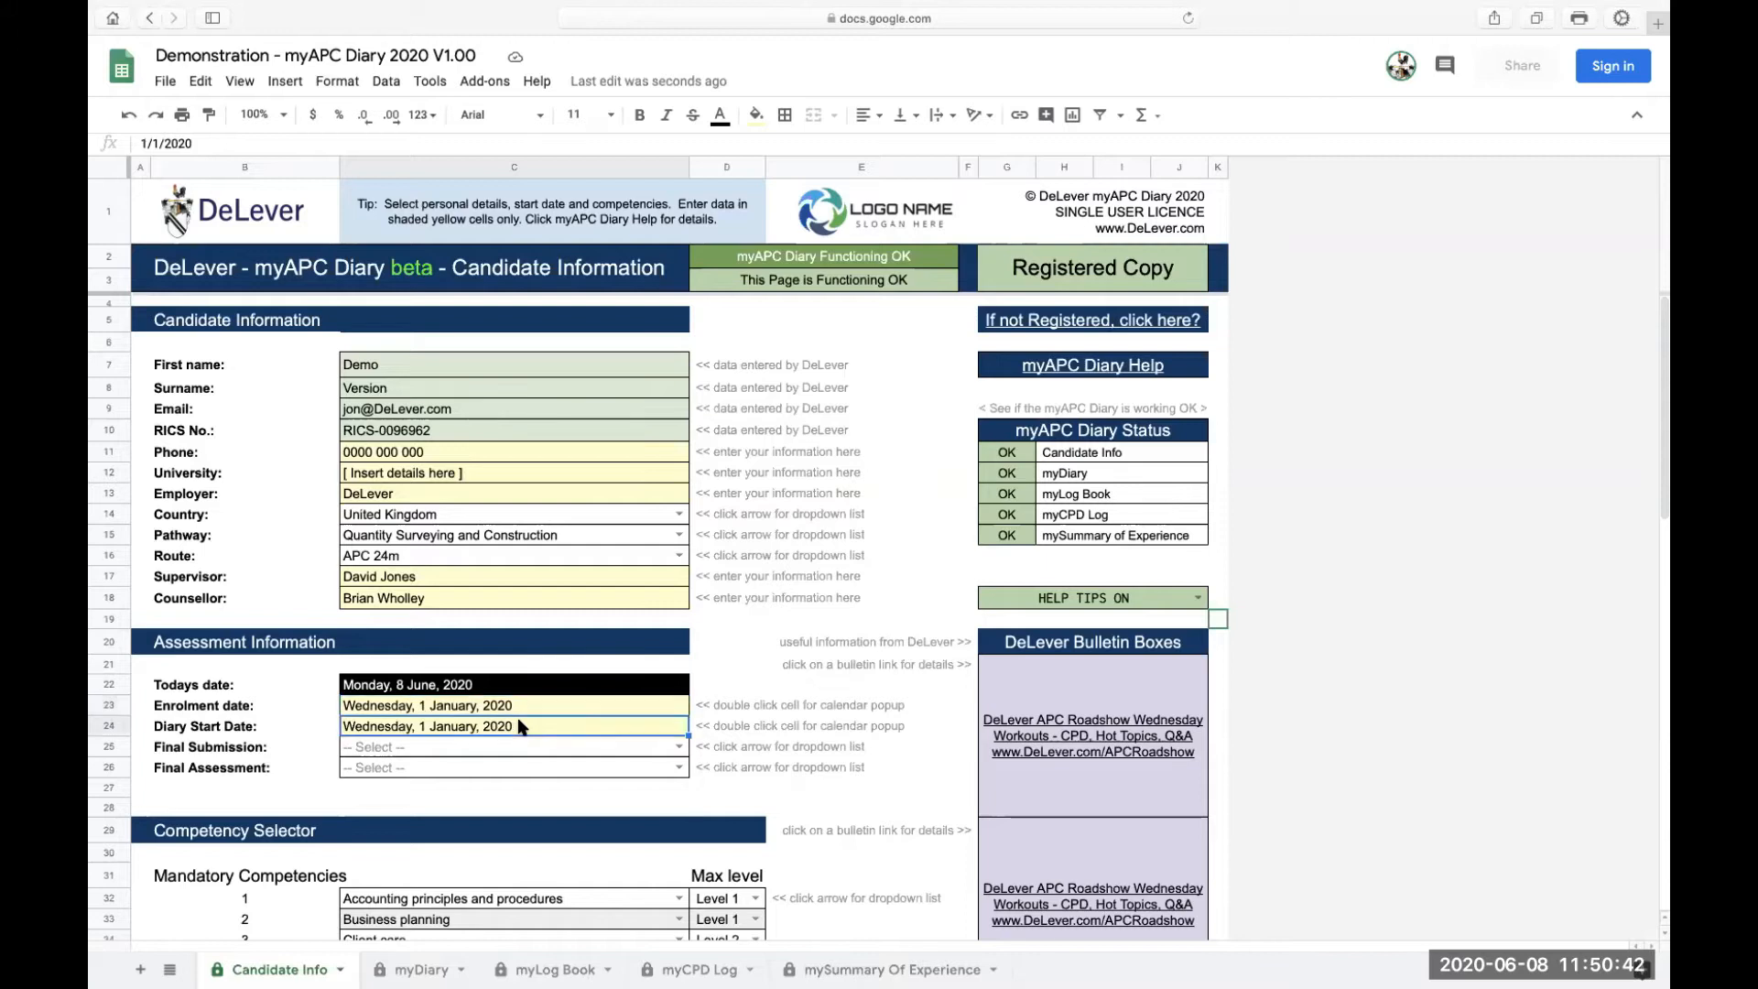
click(515, 804)
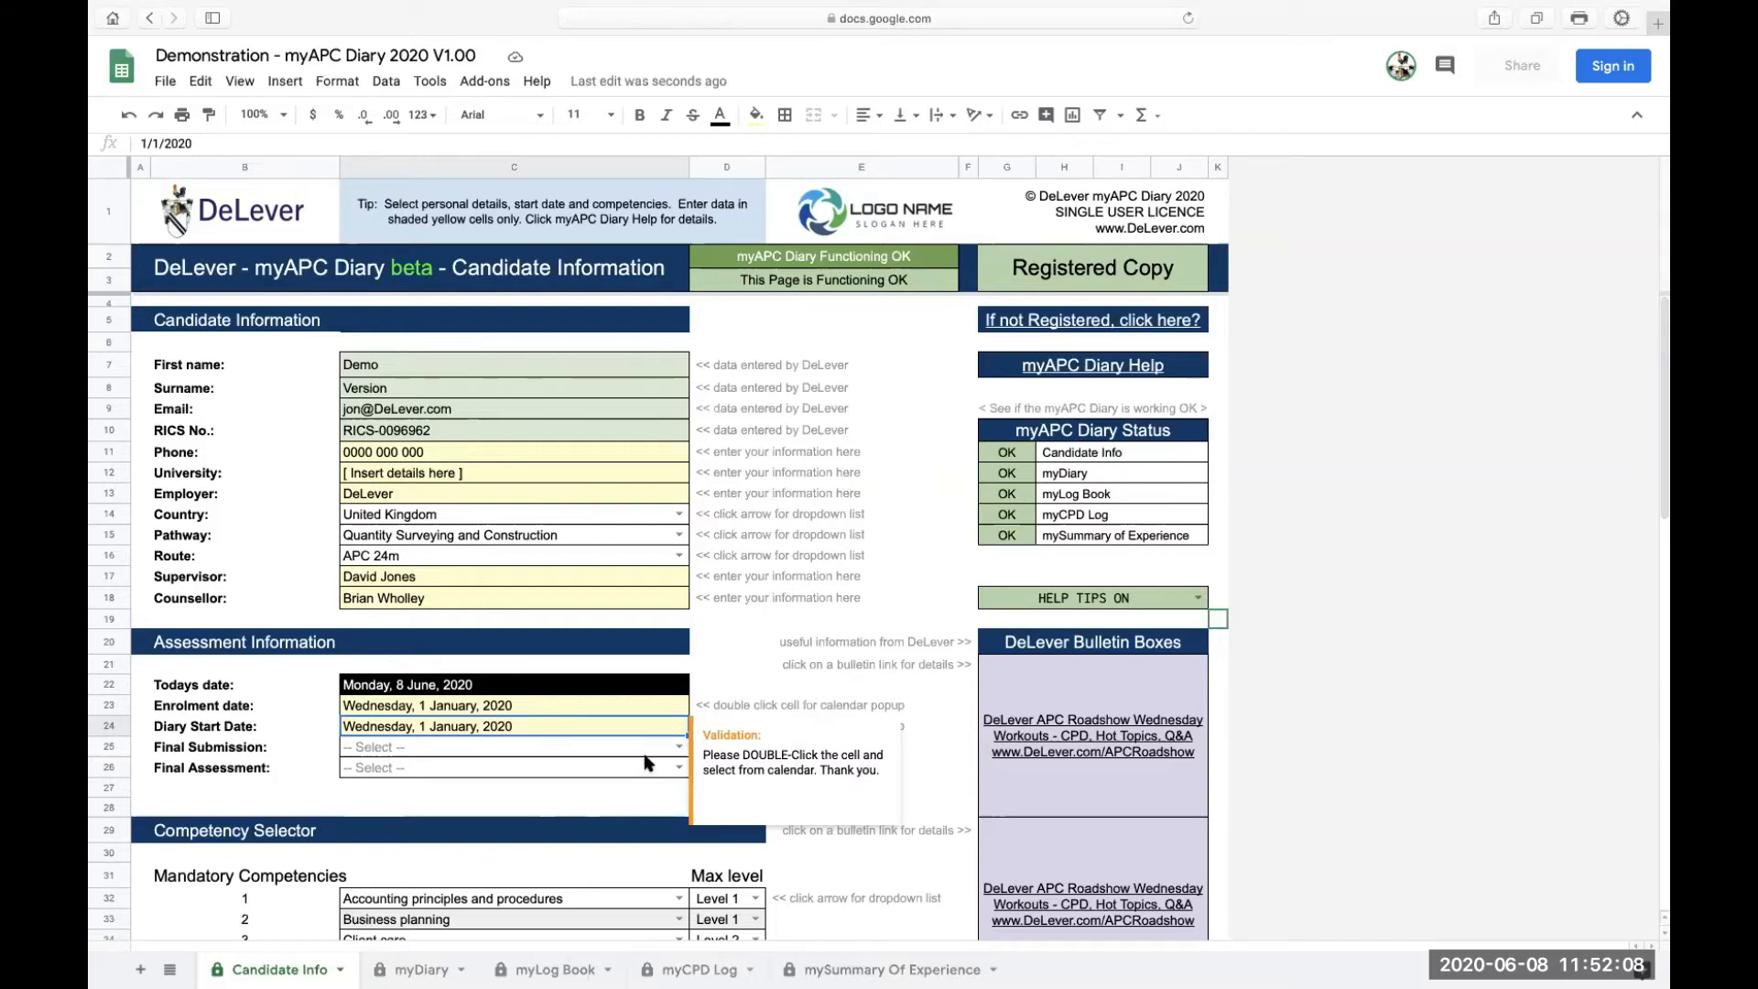
Show the list of Final Submission windows
click(679, 747)
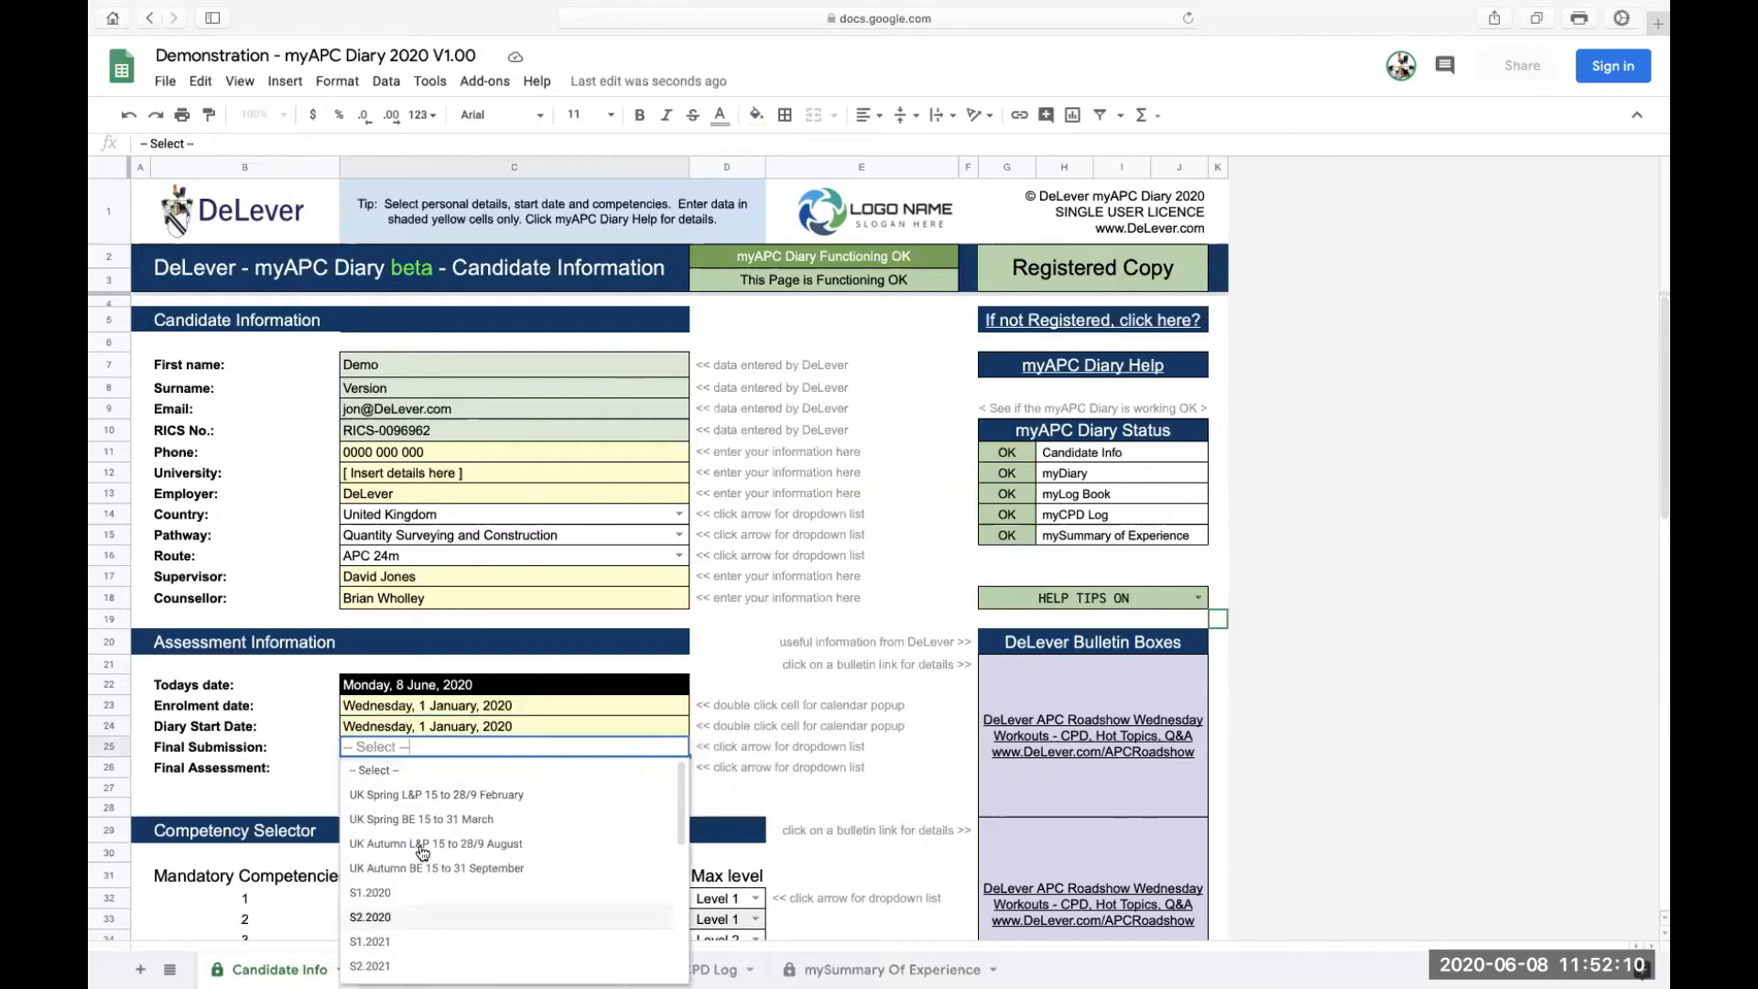
Set Final Submission to UK Spring BE 15 to 31 March
scroll(396, 833, down, 5)
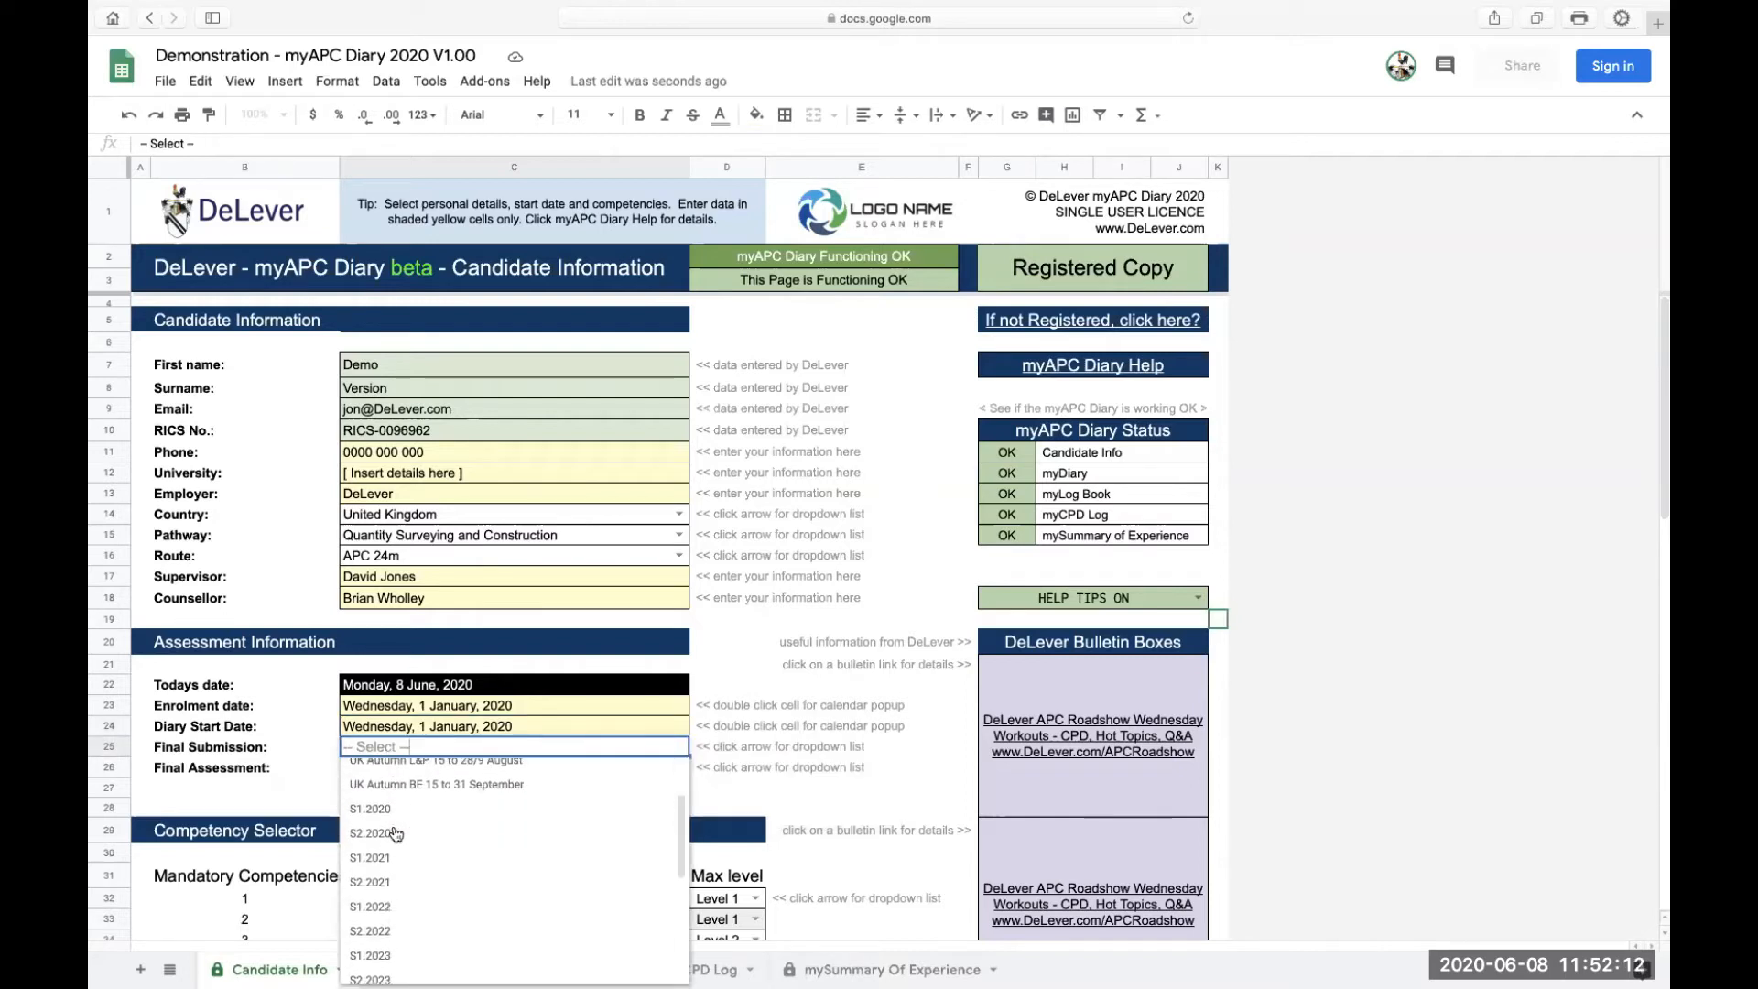
scroll(396, 833, up, 4)
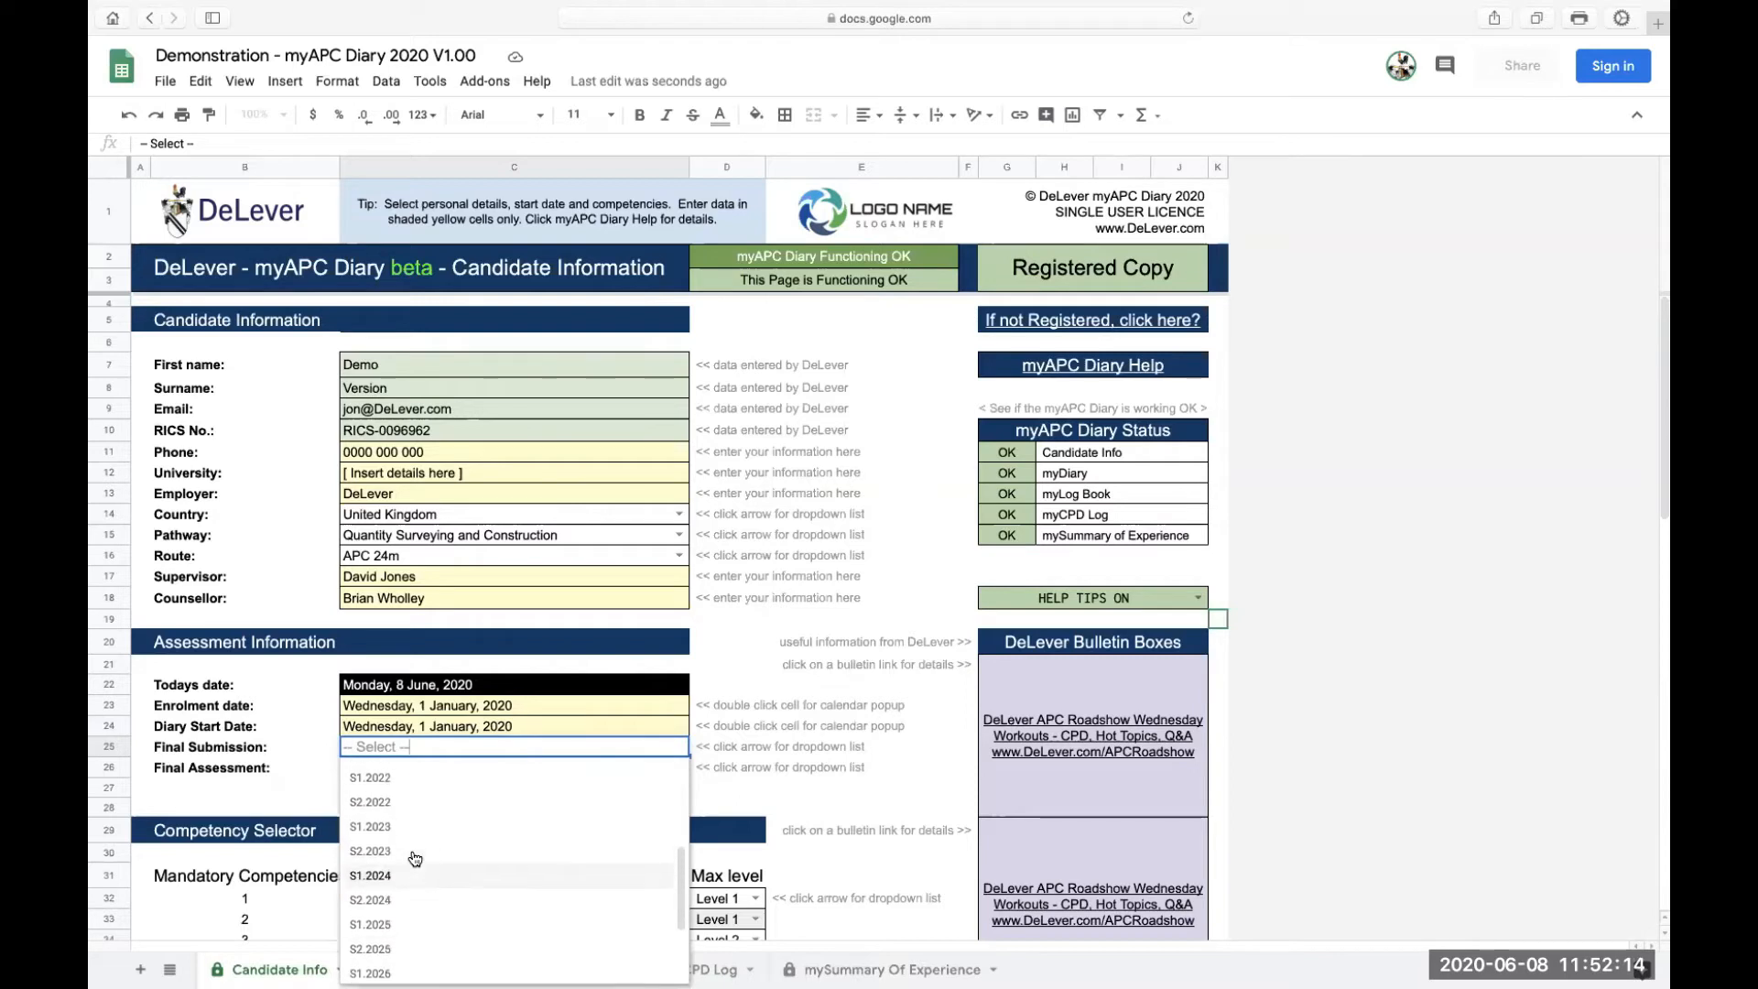
scroll(412, 852, up, 1)
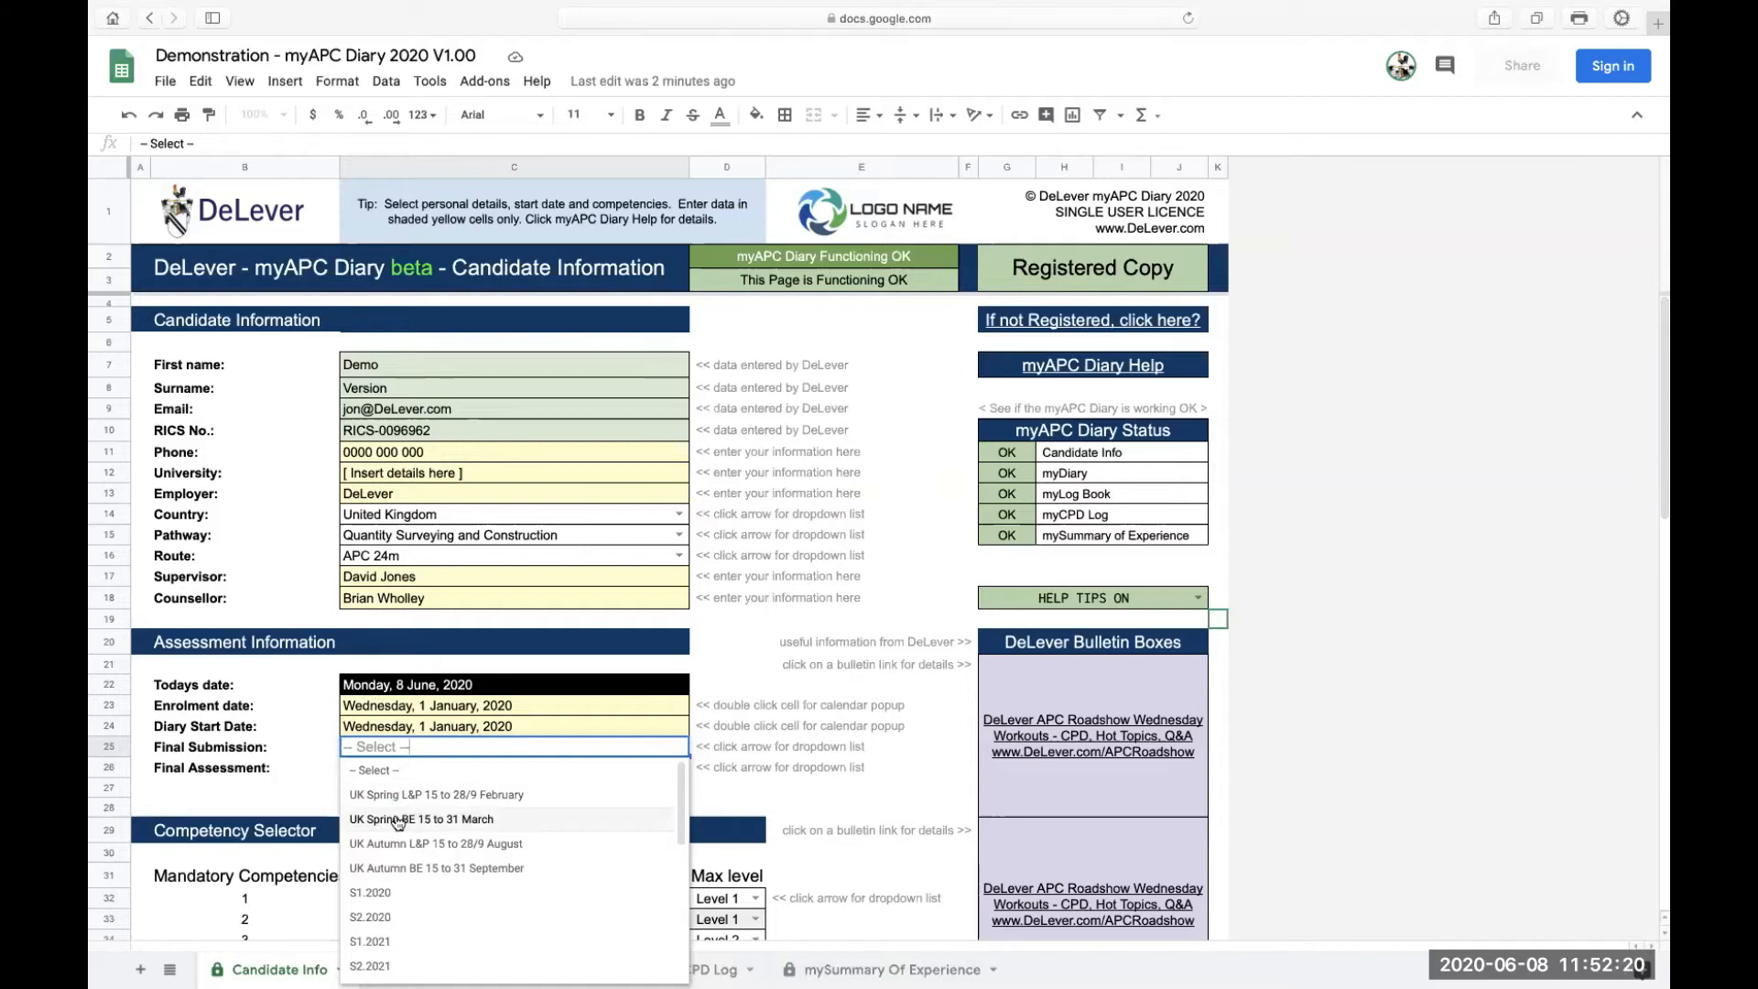
click(397, 820)
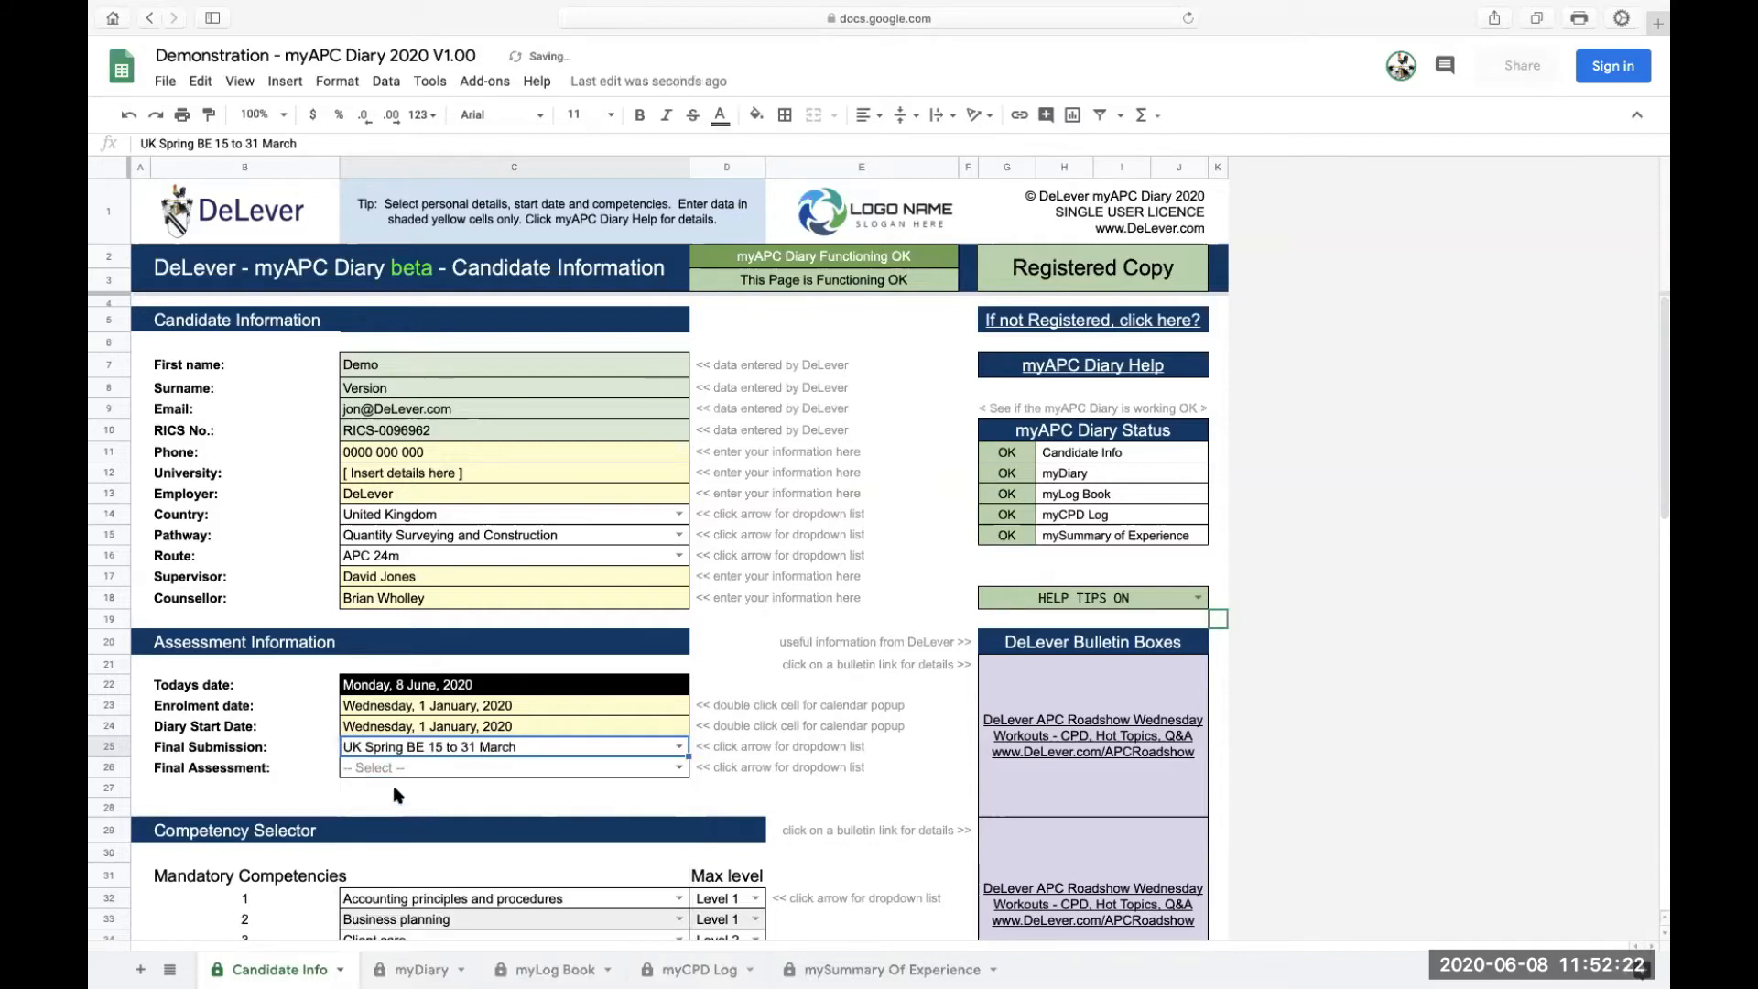
Set Final Assessment to S1.2021, correcting an initial S2.2021 pick, and check the help tips
click(679, 767)
scroll(385, 850, down, 2)
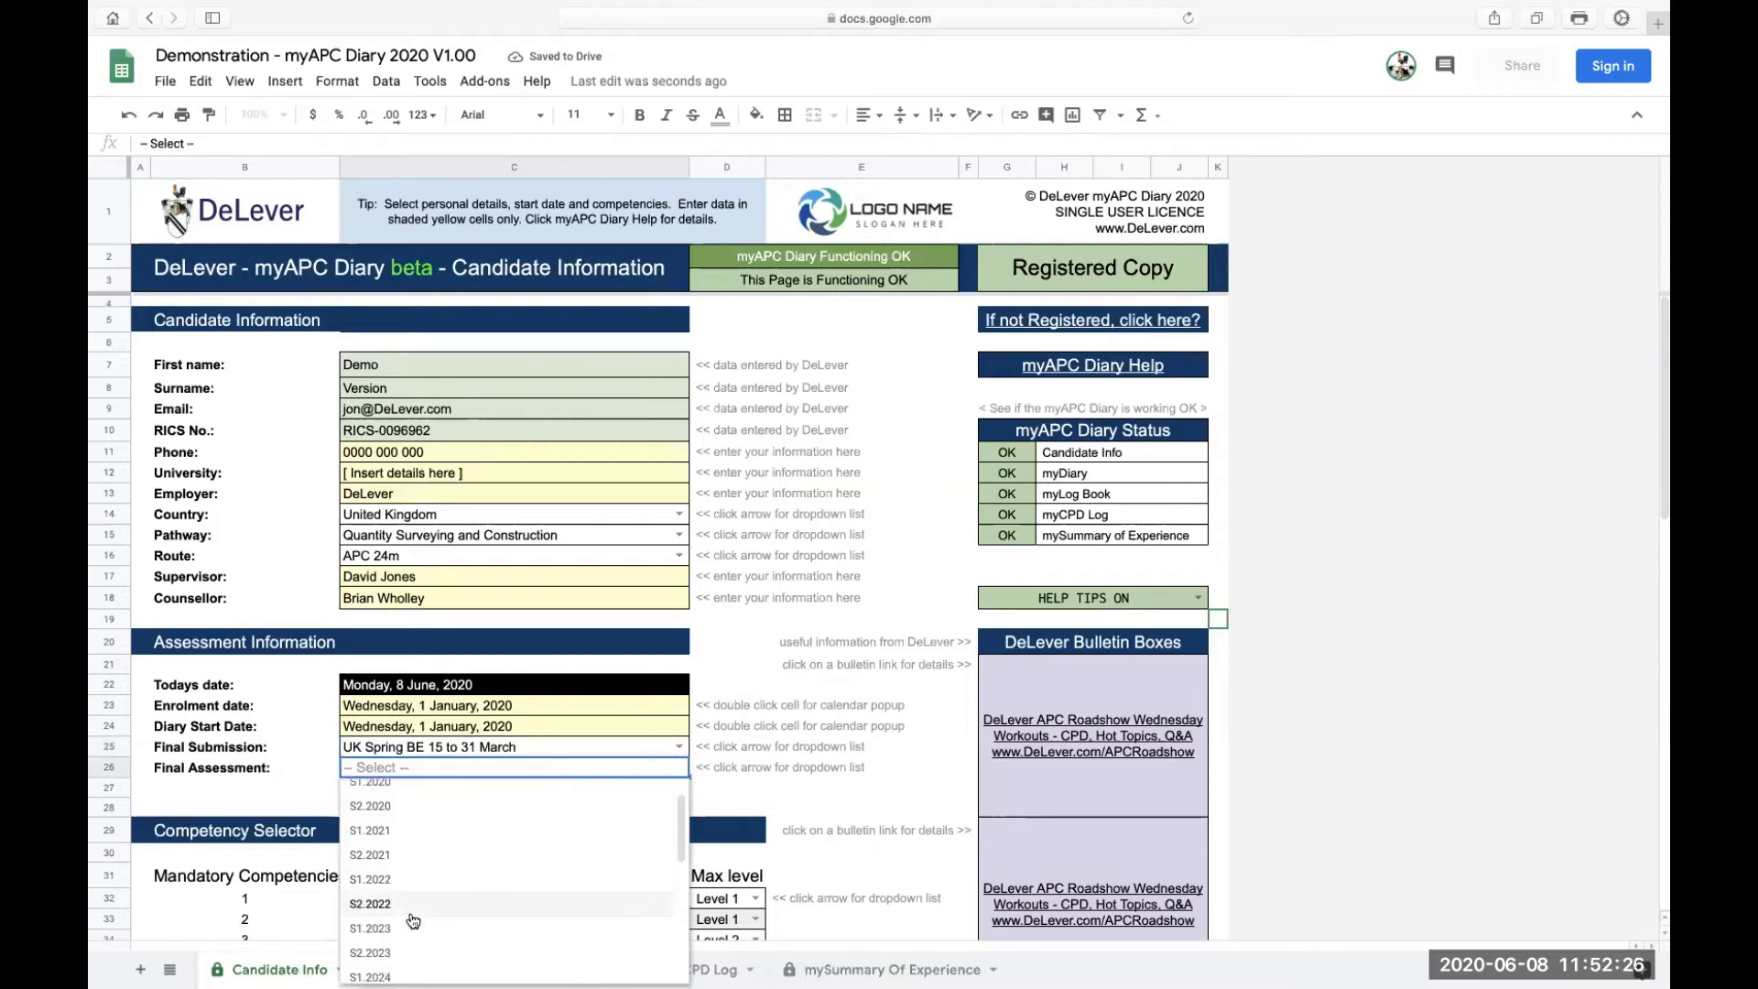
click(369, 855)
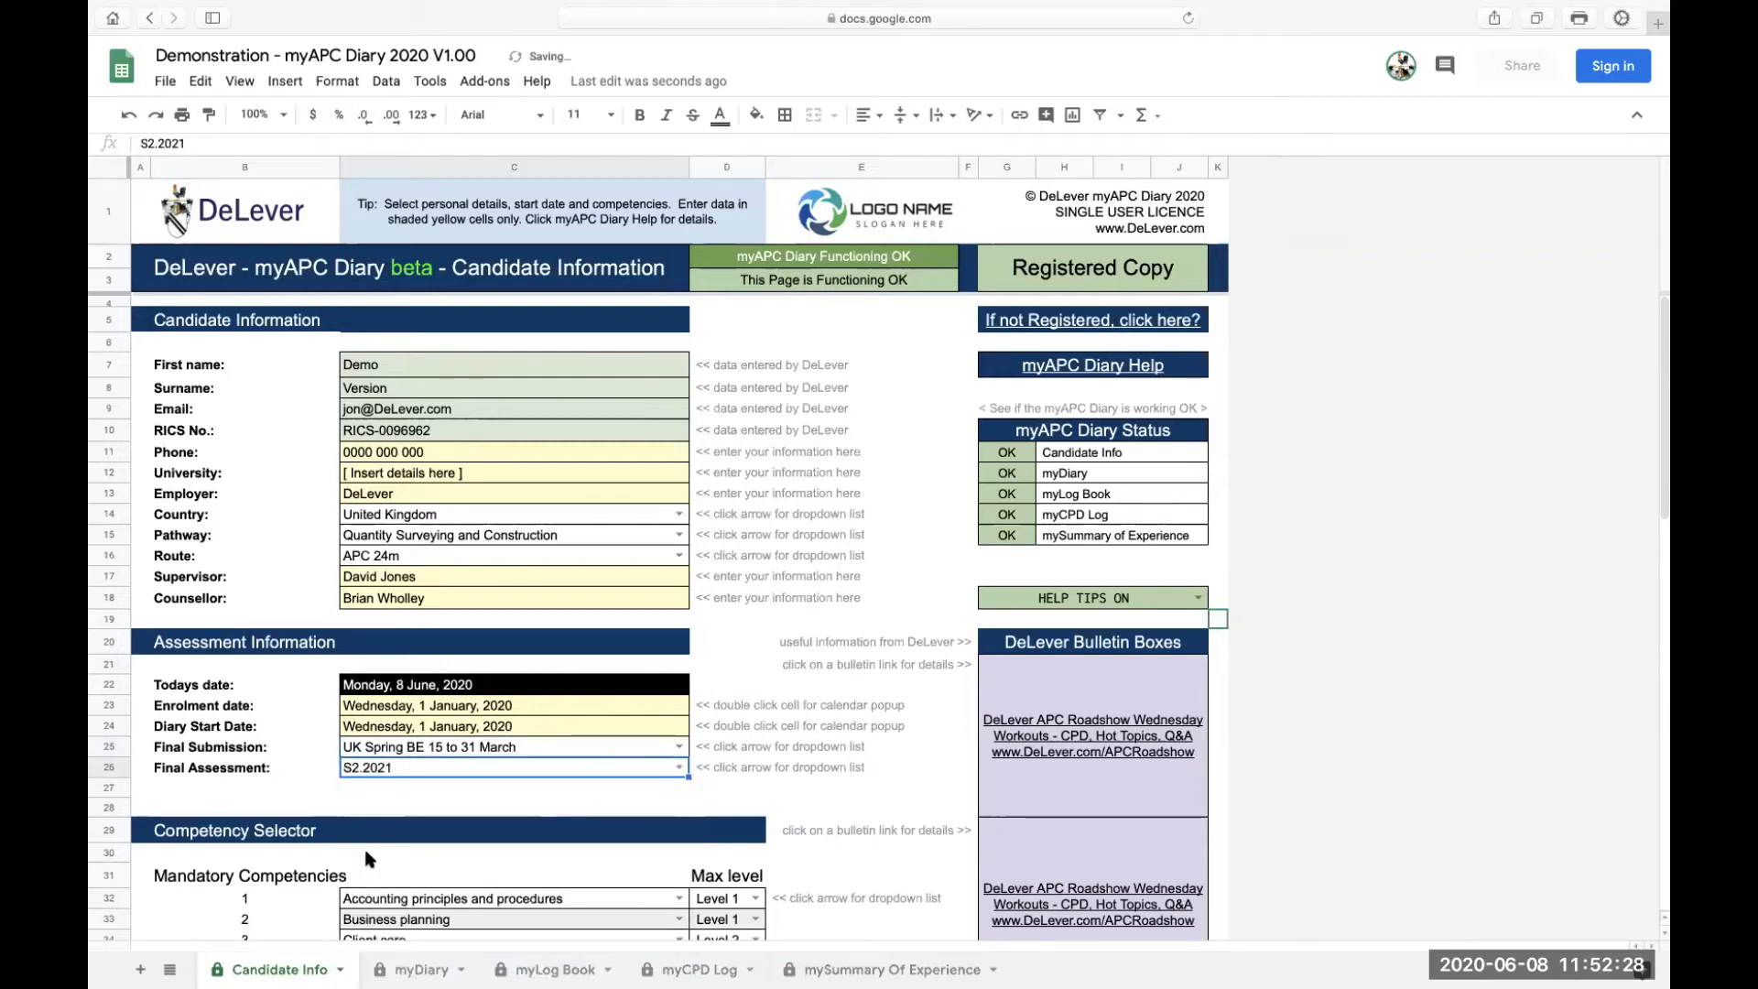
click(679, 767)
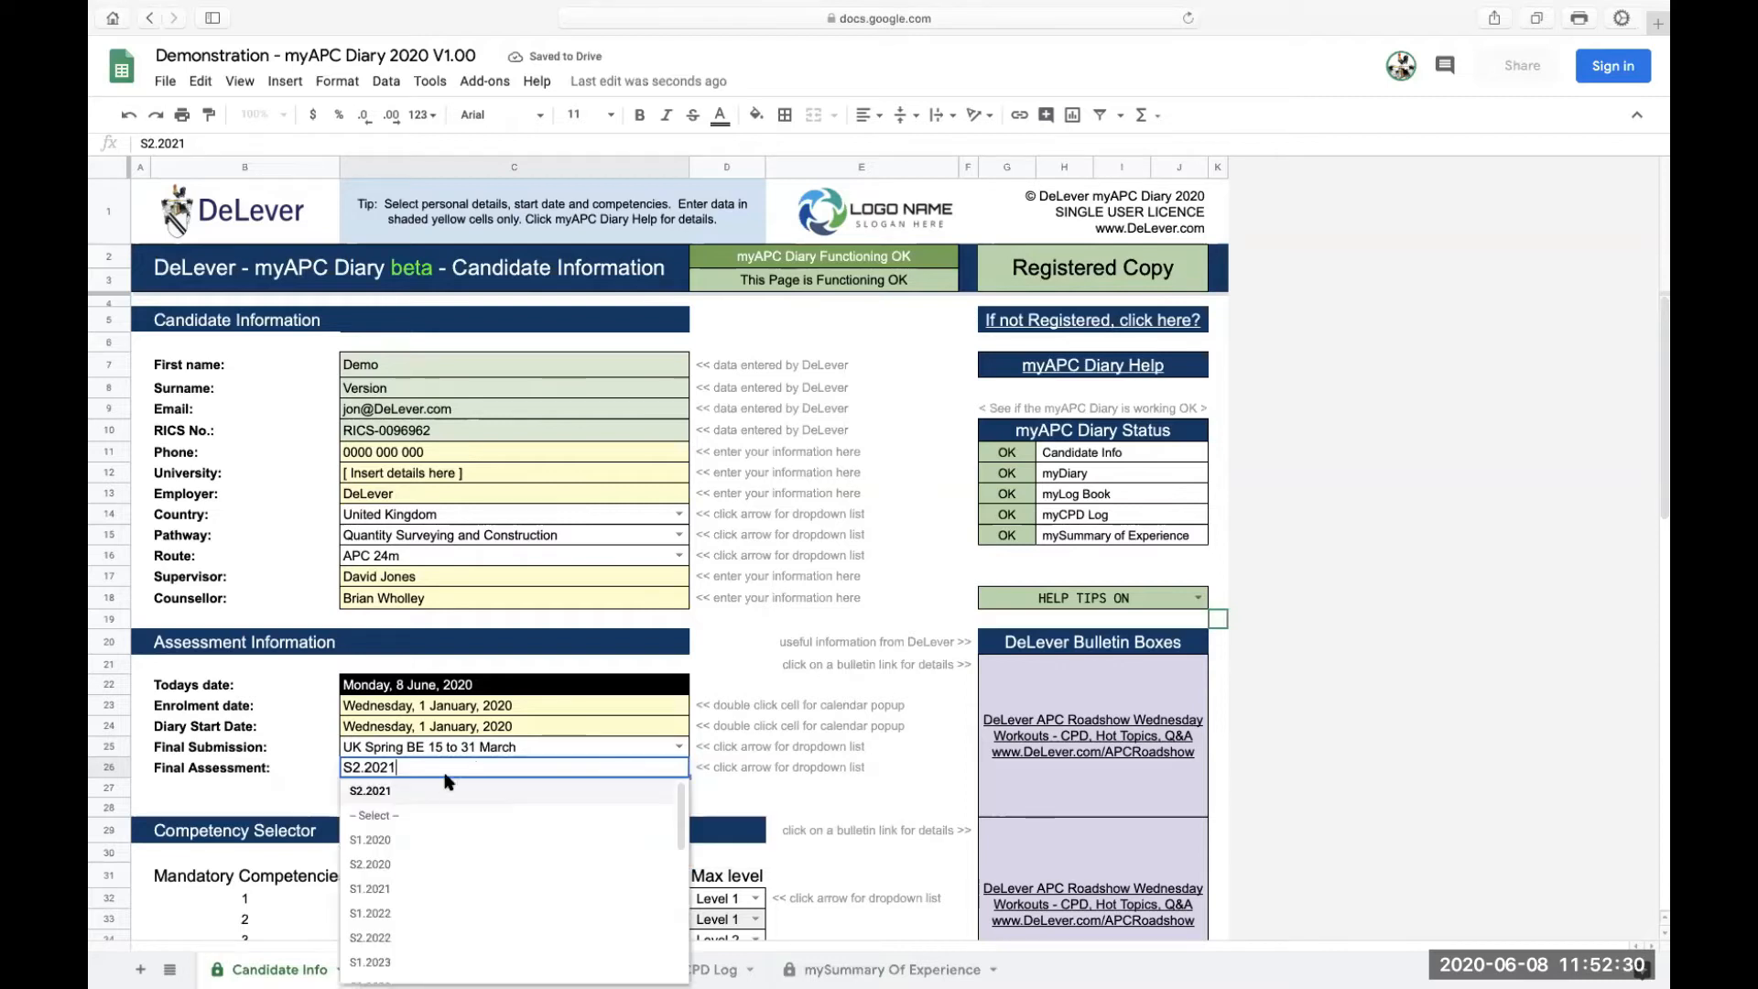
click(371, 888)
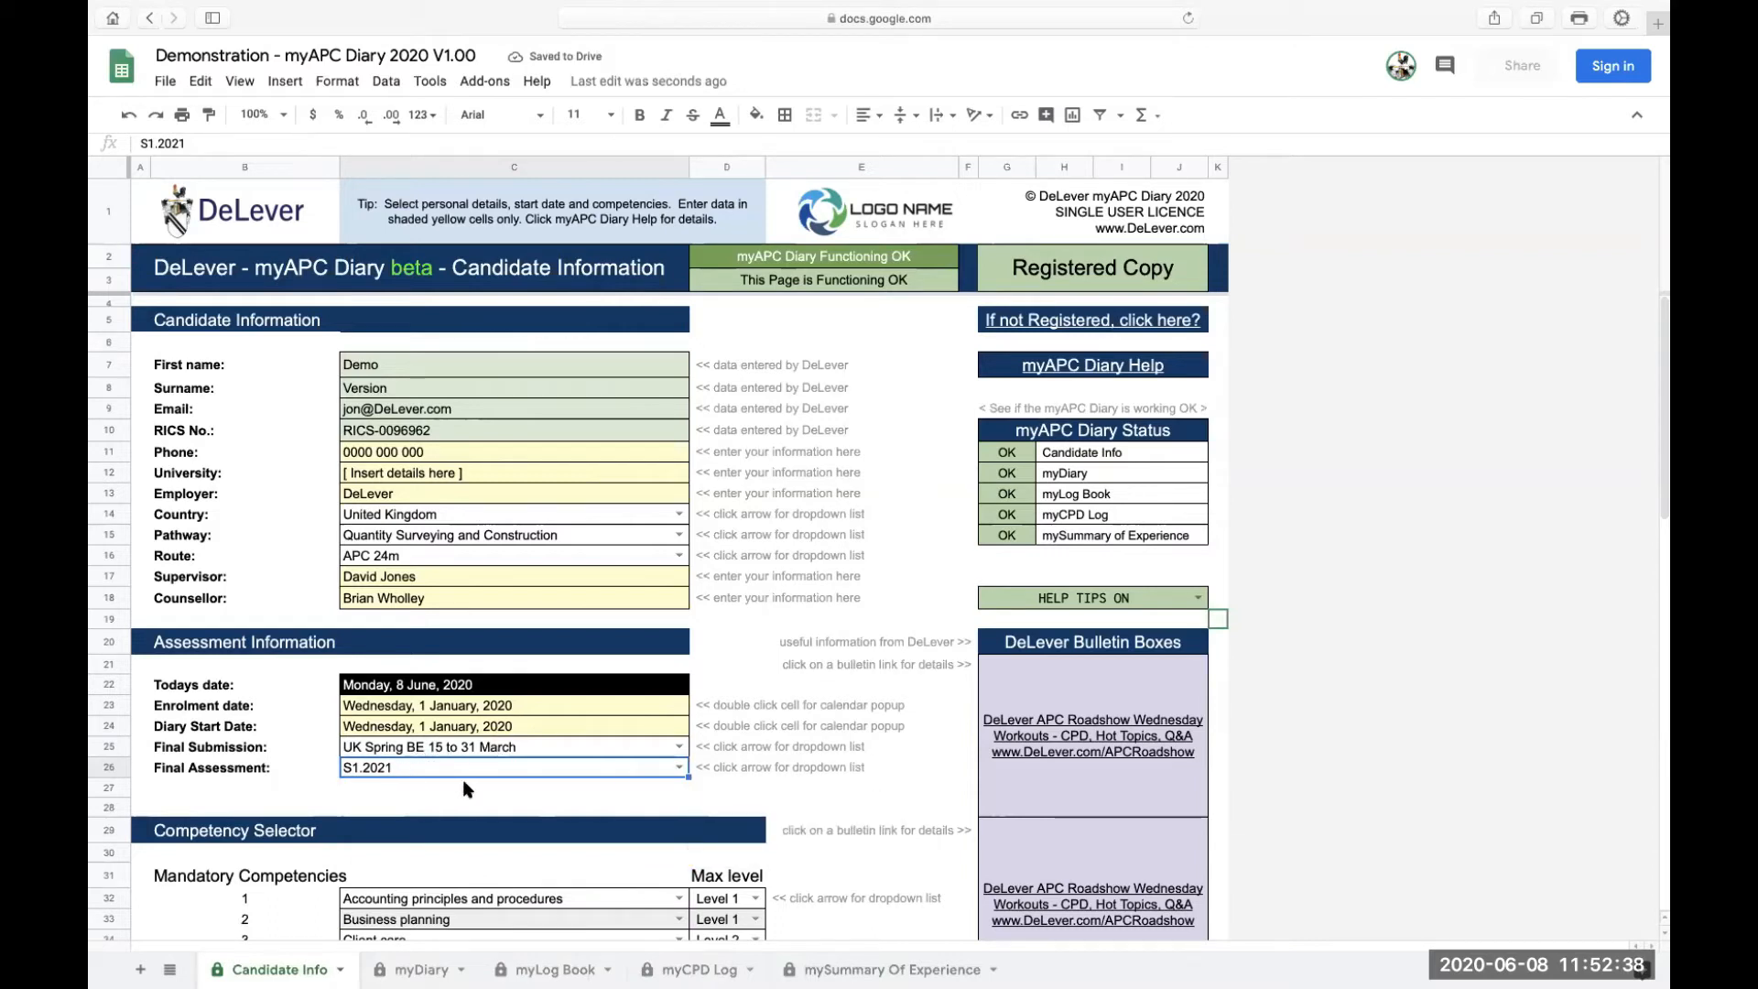
click(711, 740)
click(712, 761)
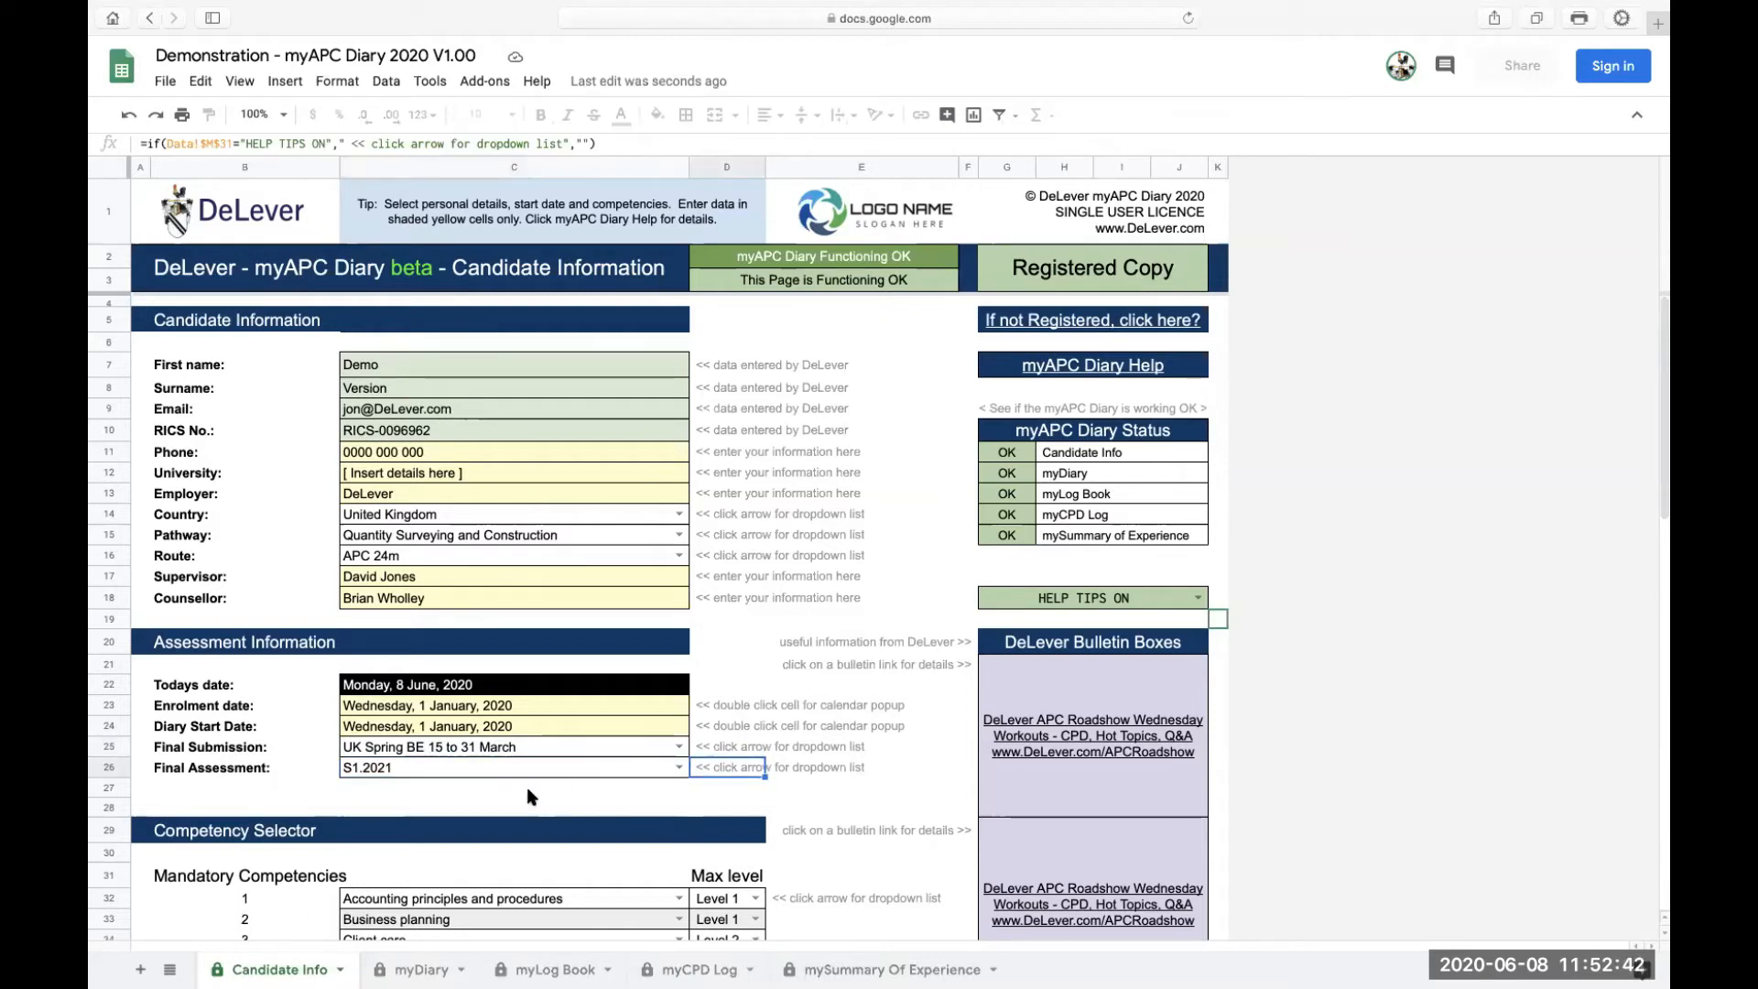
scroll(529, 796, down, 10)
scroll(529, 795, up, 3)
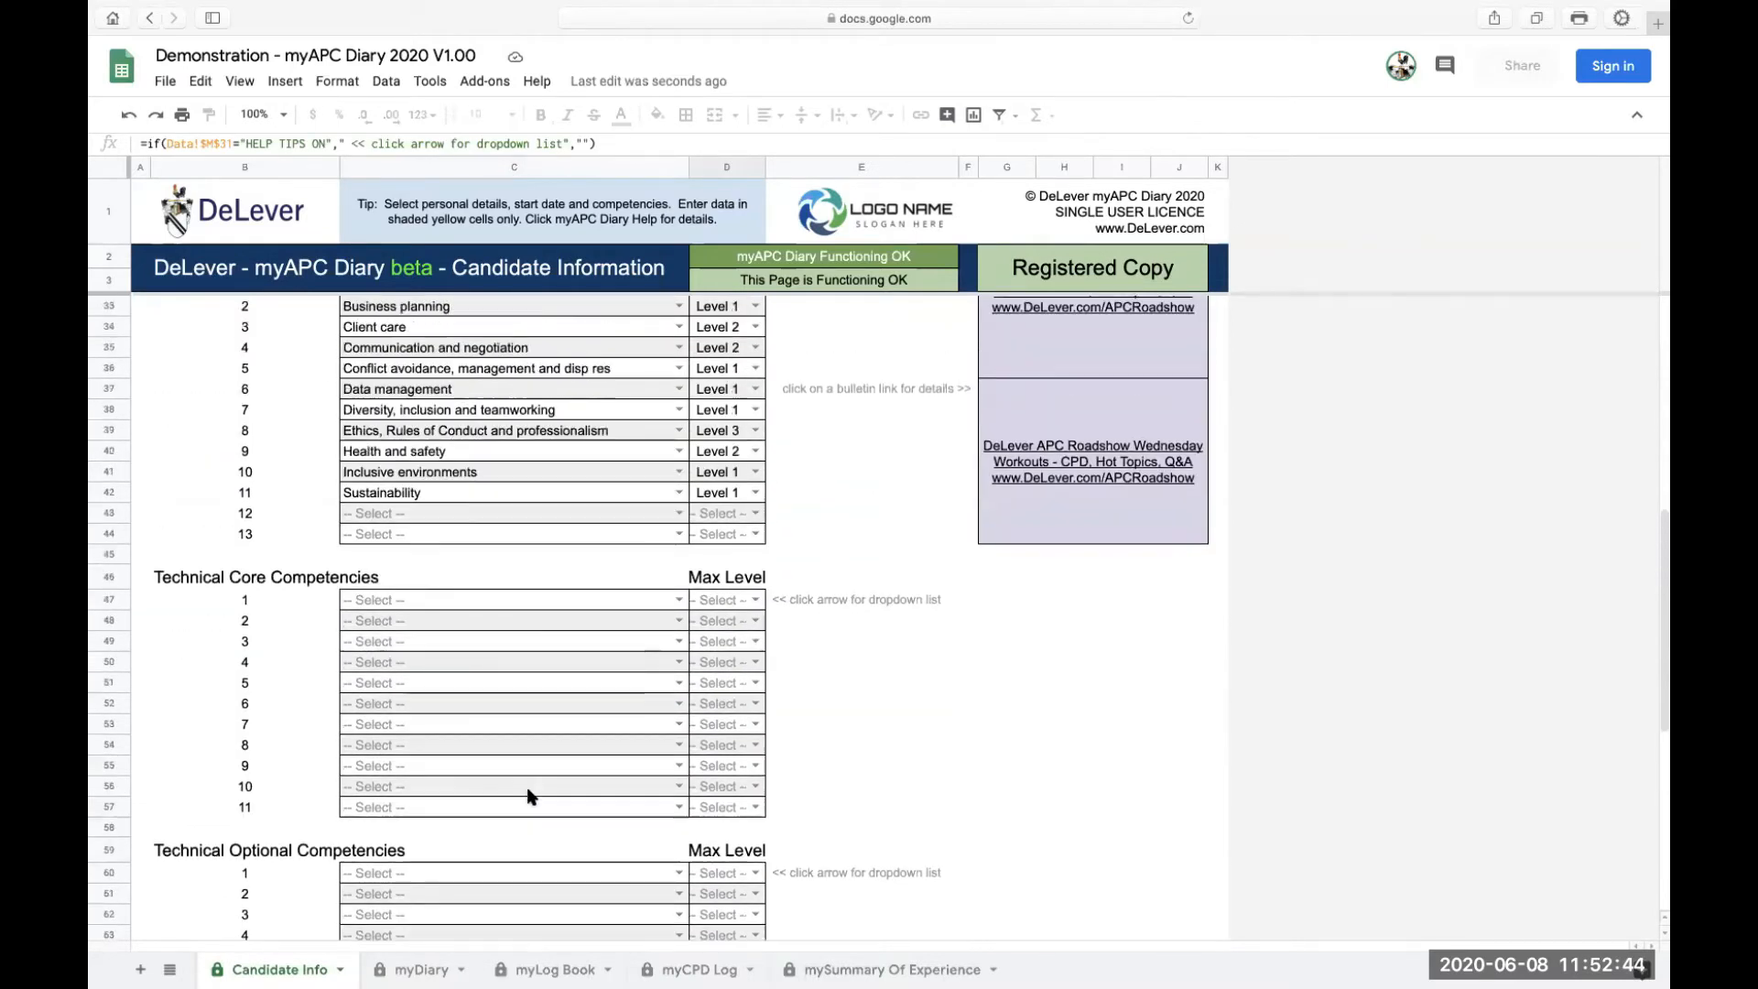
scroll(530, 795, up, 5)
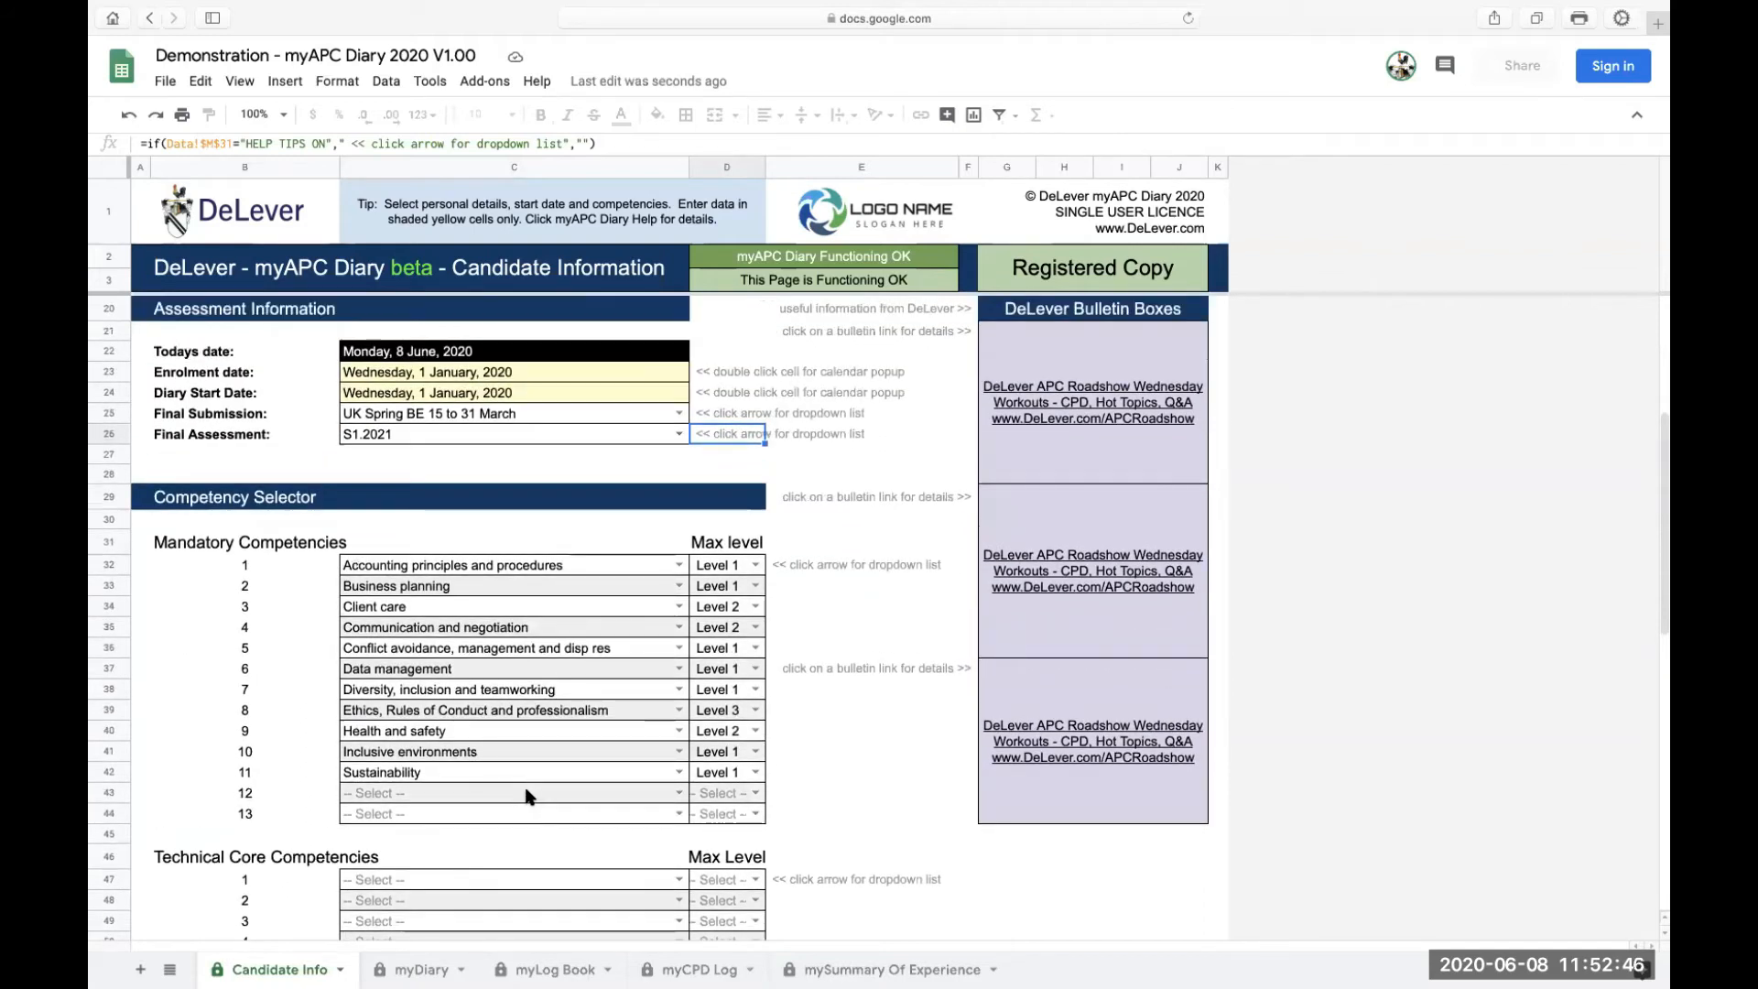
click(194, 503)
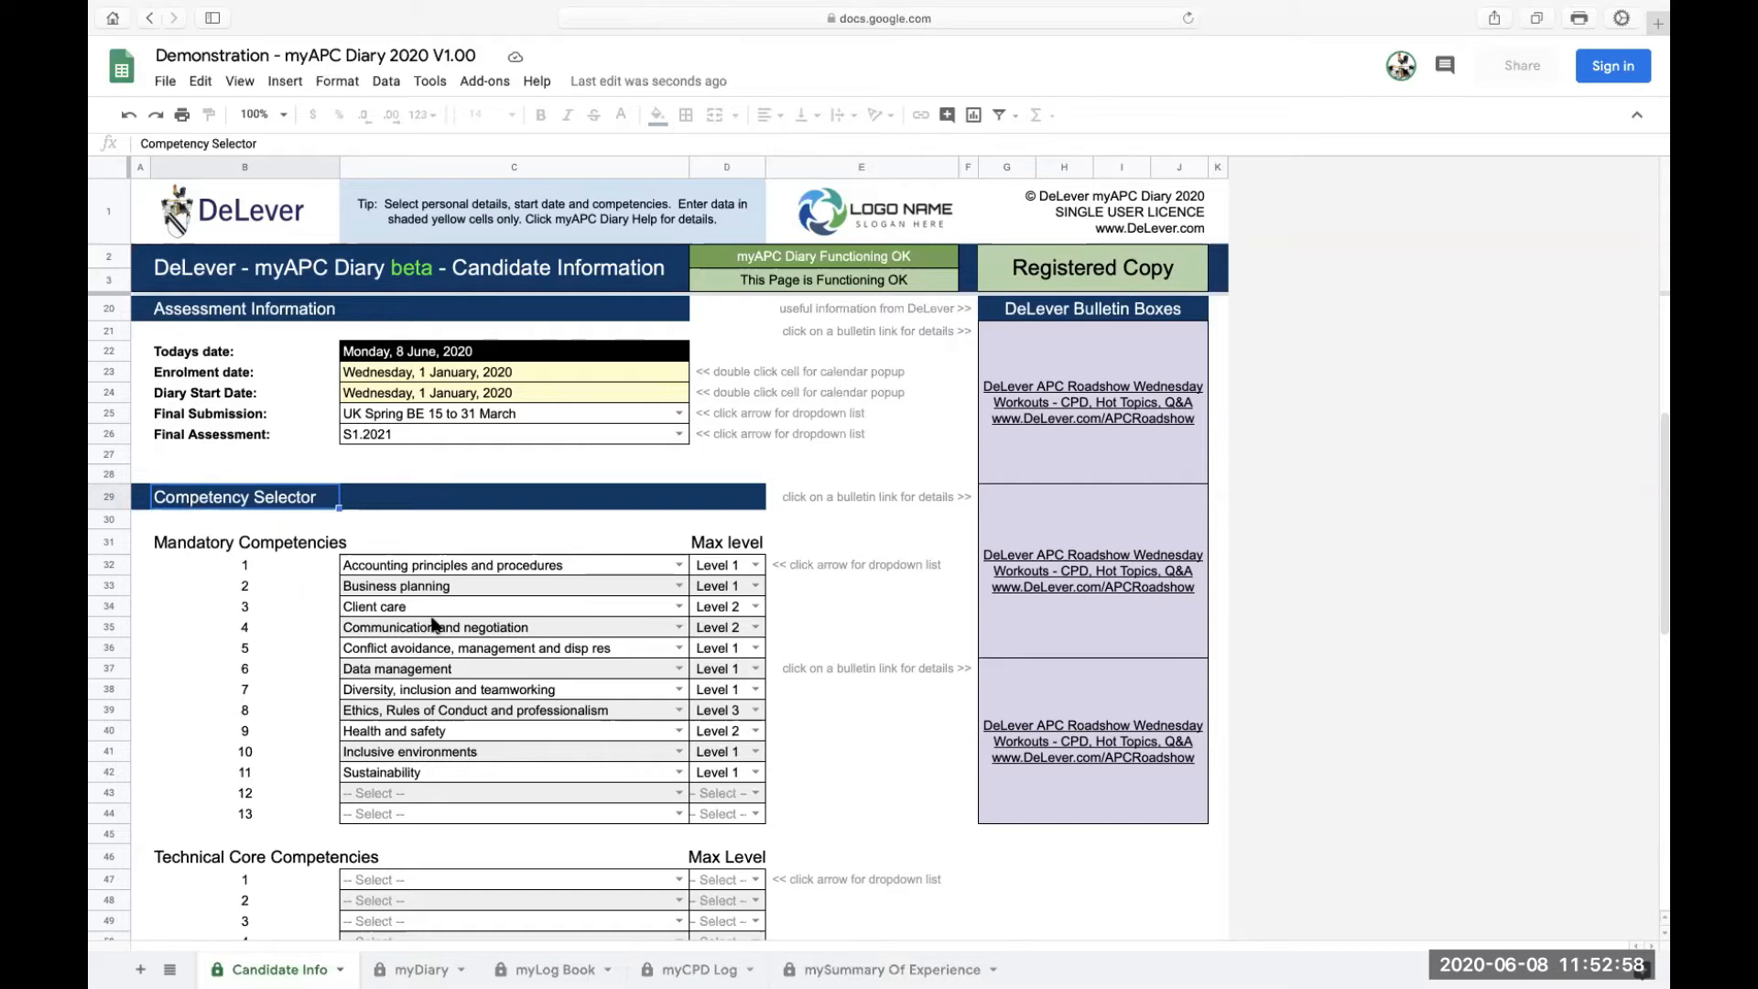
drag(403, 567, 431, 775)
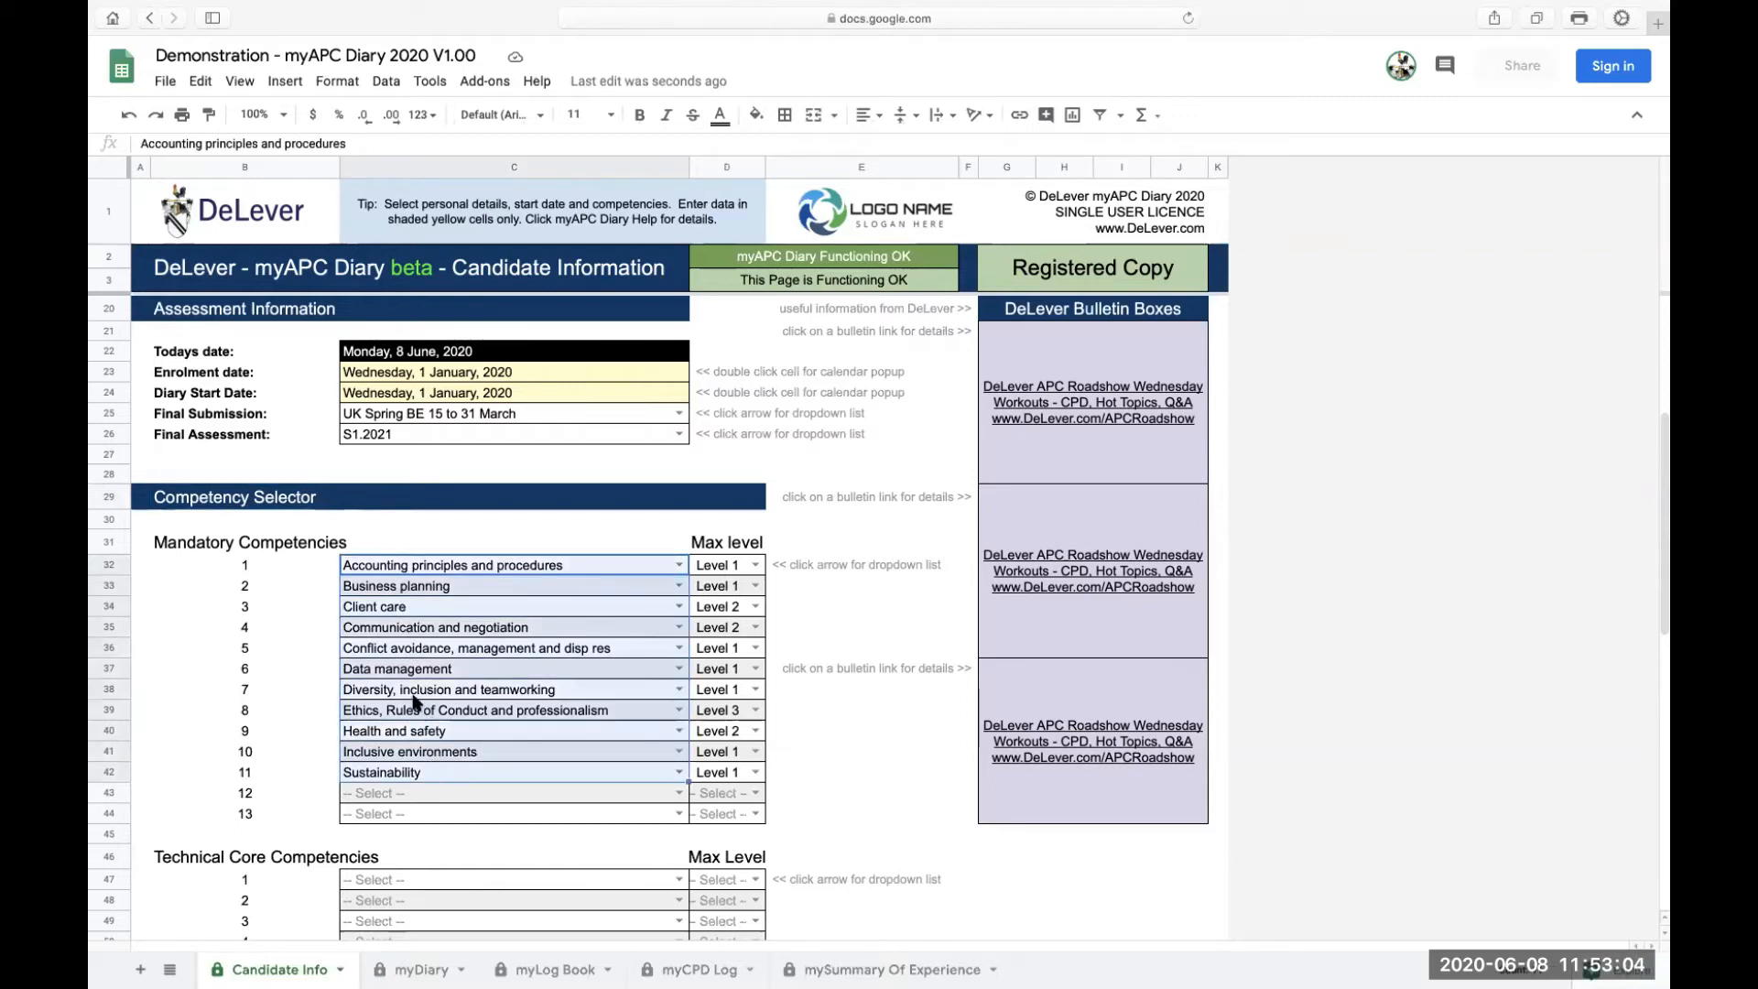
click(393, 752)
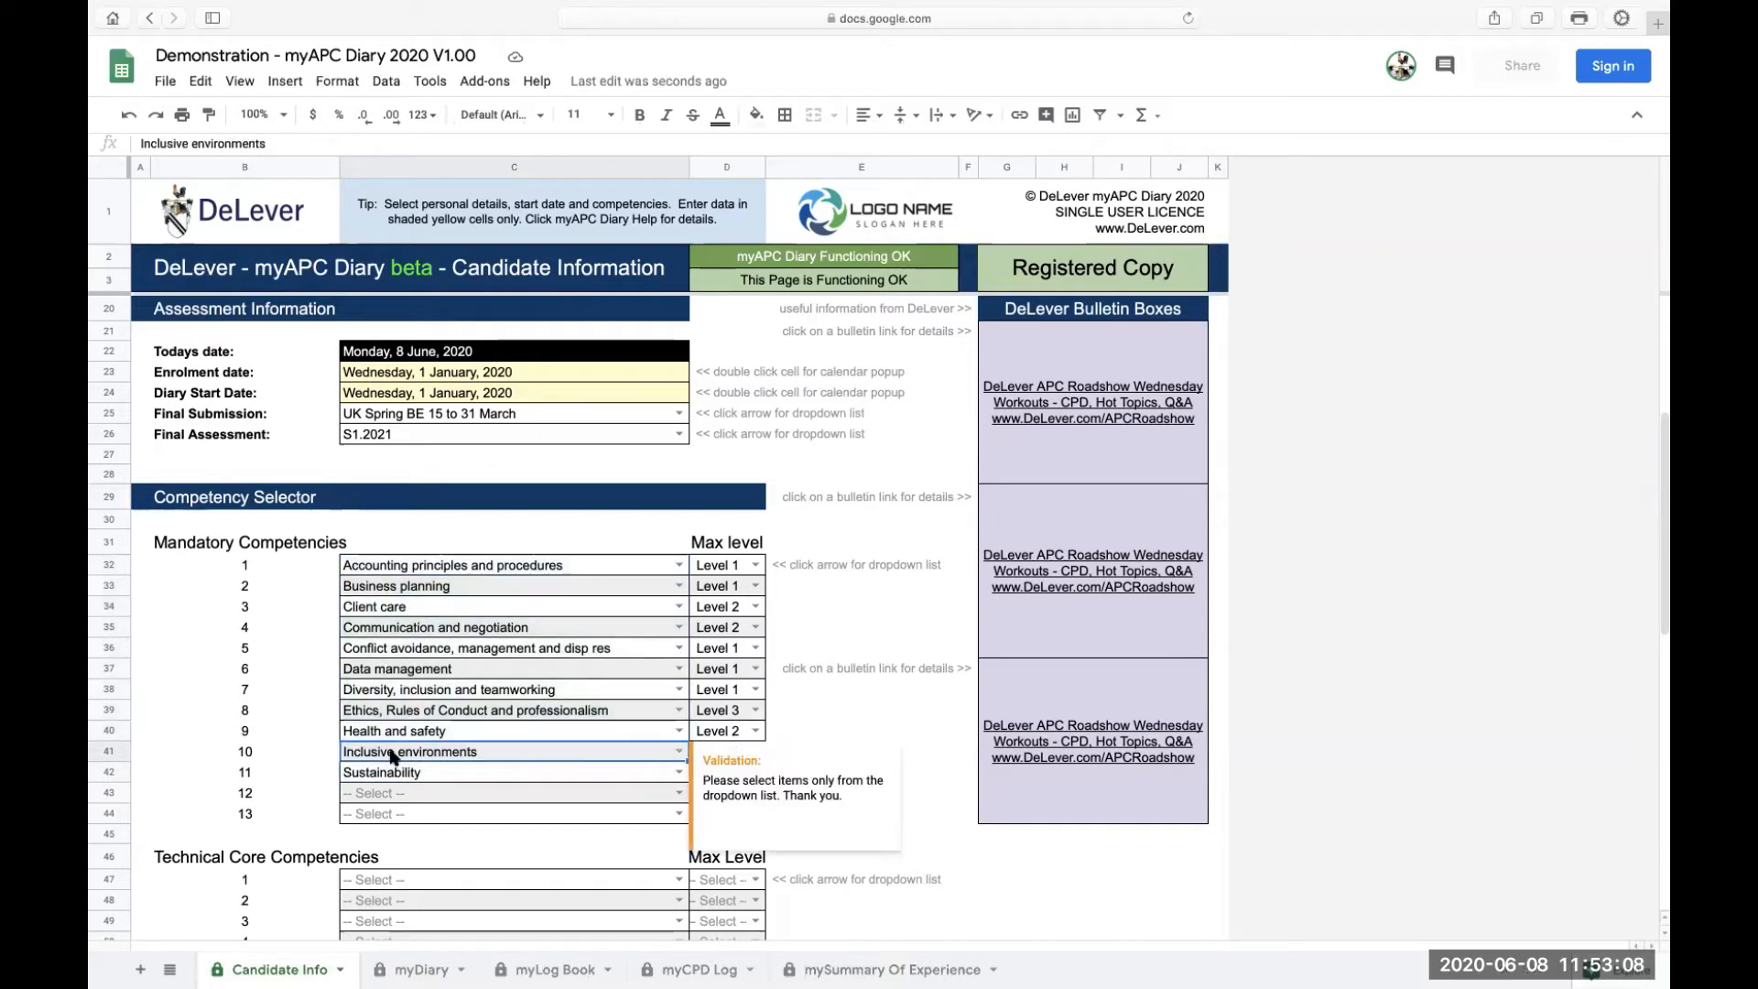
click(428, 693)
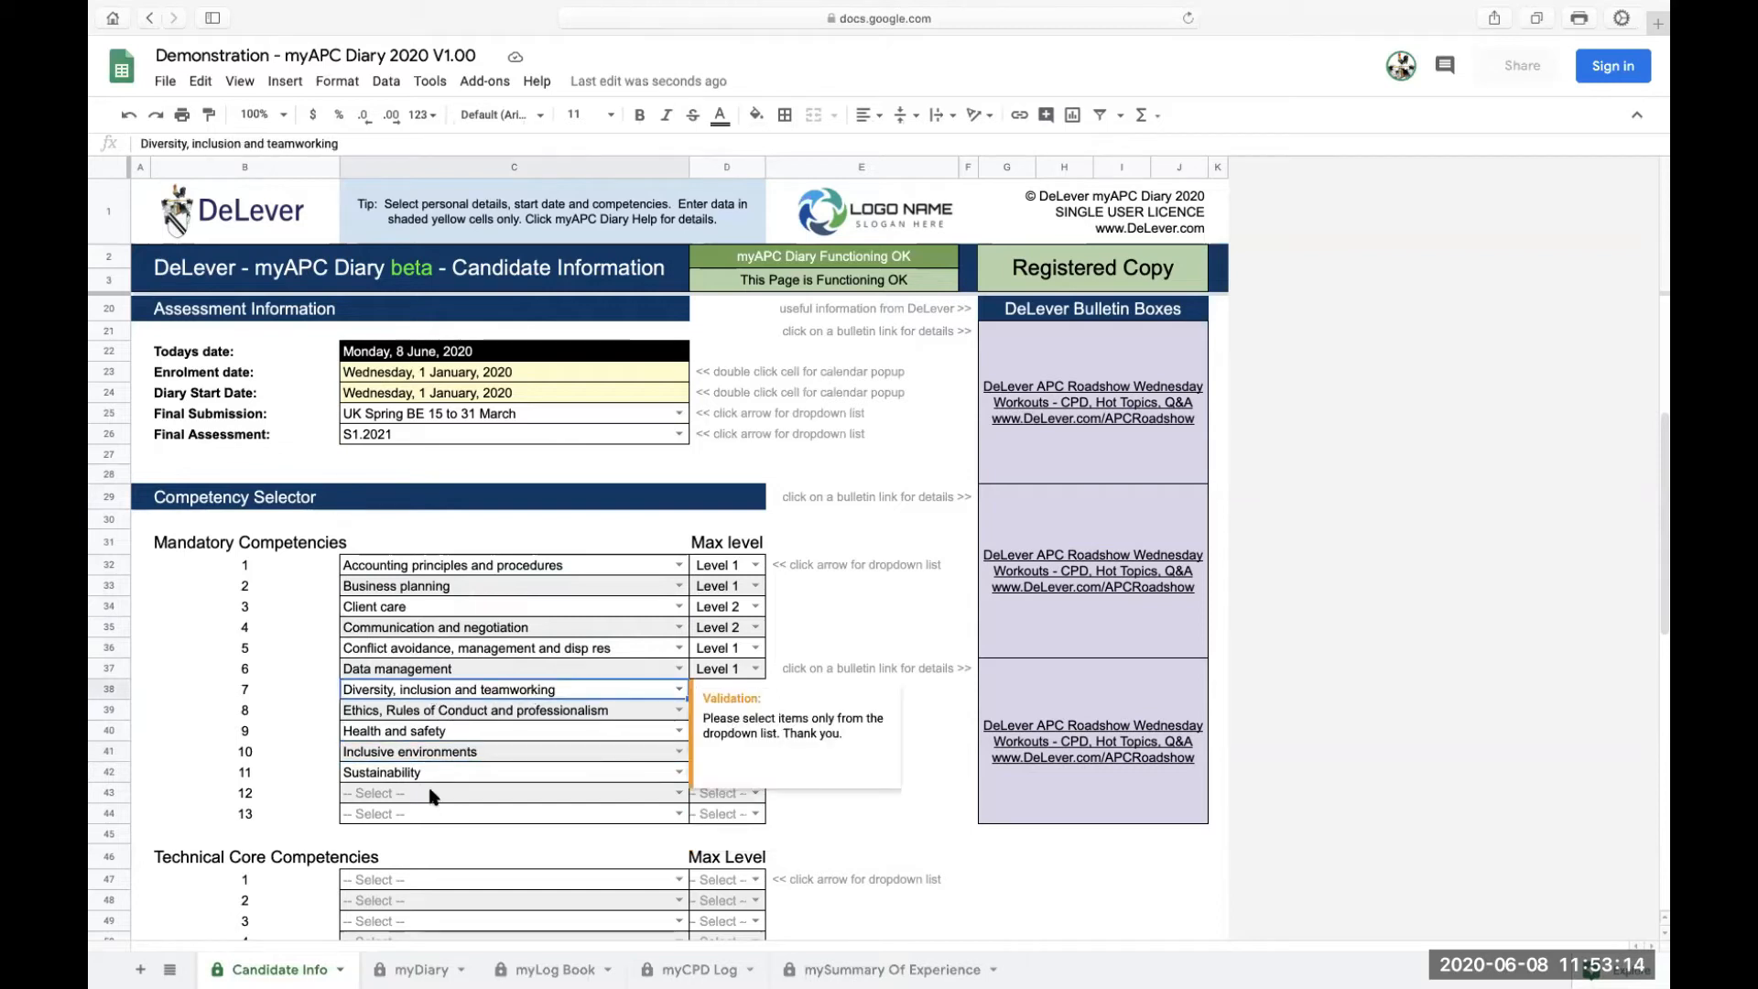
drag(432, 794, 434, 816)
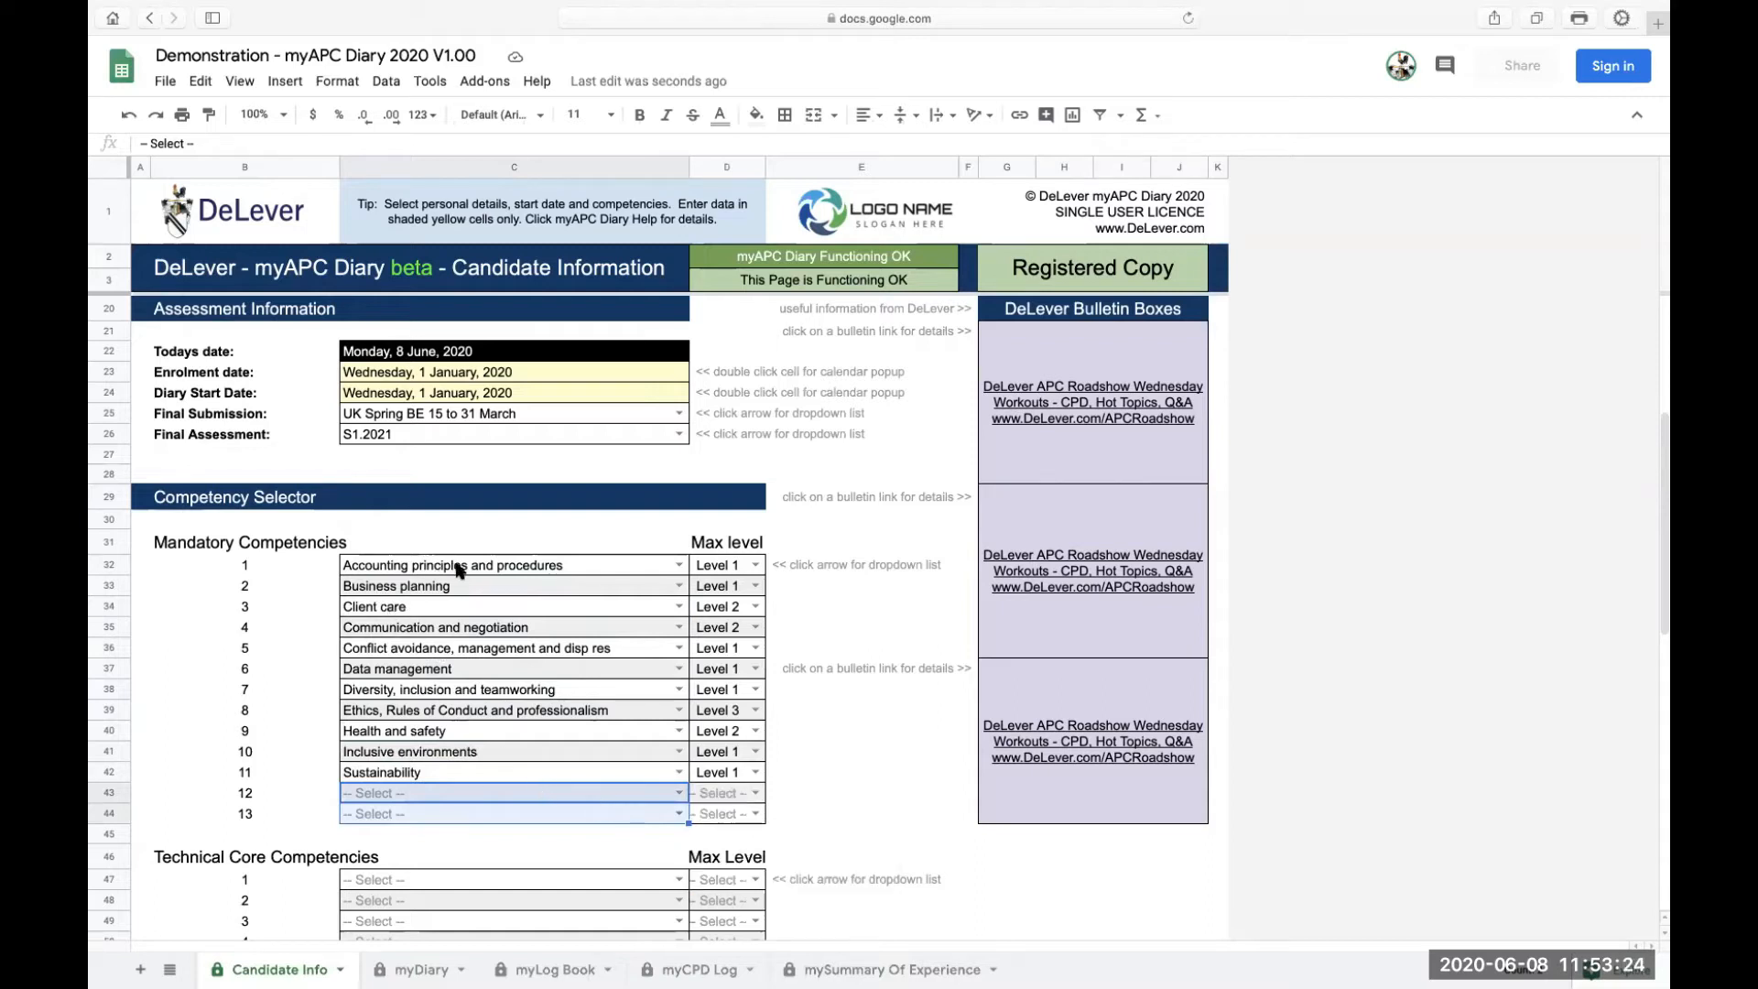
click(679, 795)
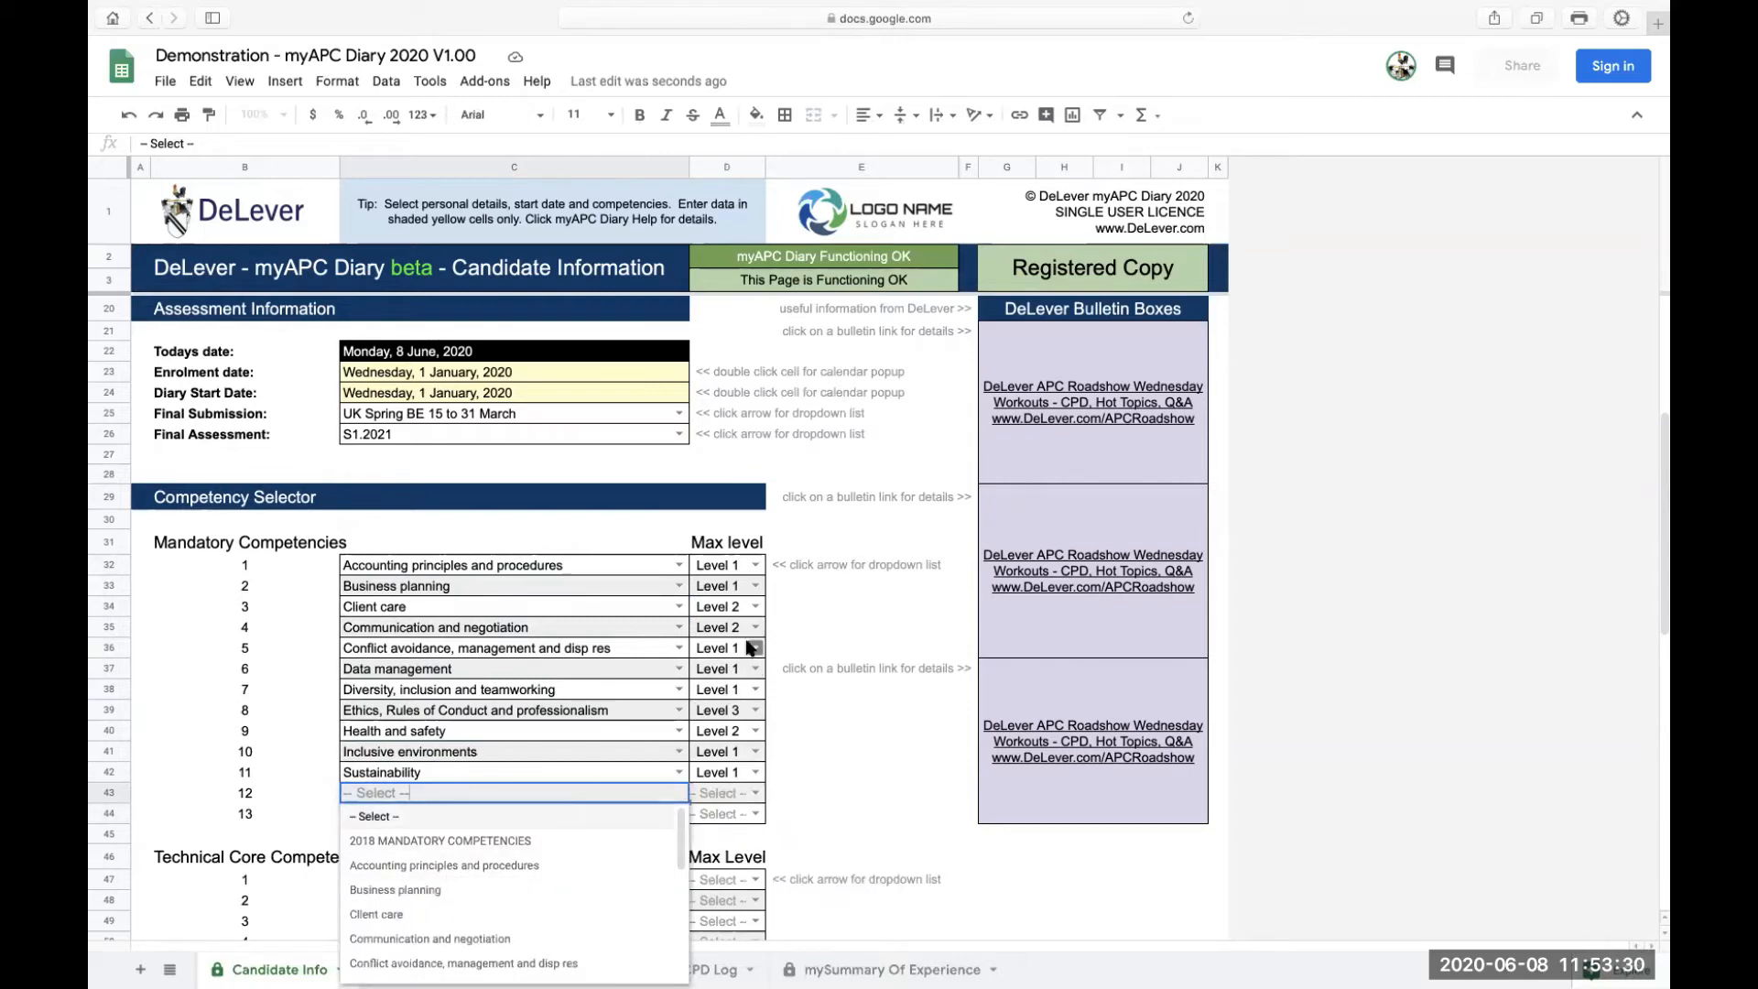
Set mandatory competency 12 to Accounting principles and procedures, leaving its max level unchosen
click(622, 774)
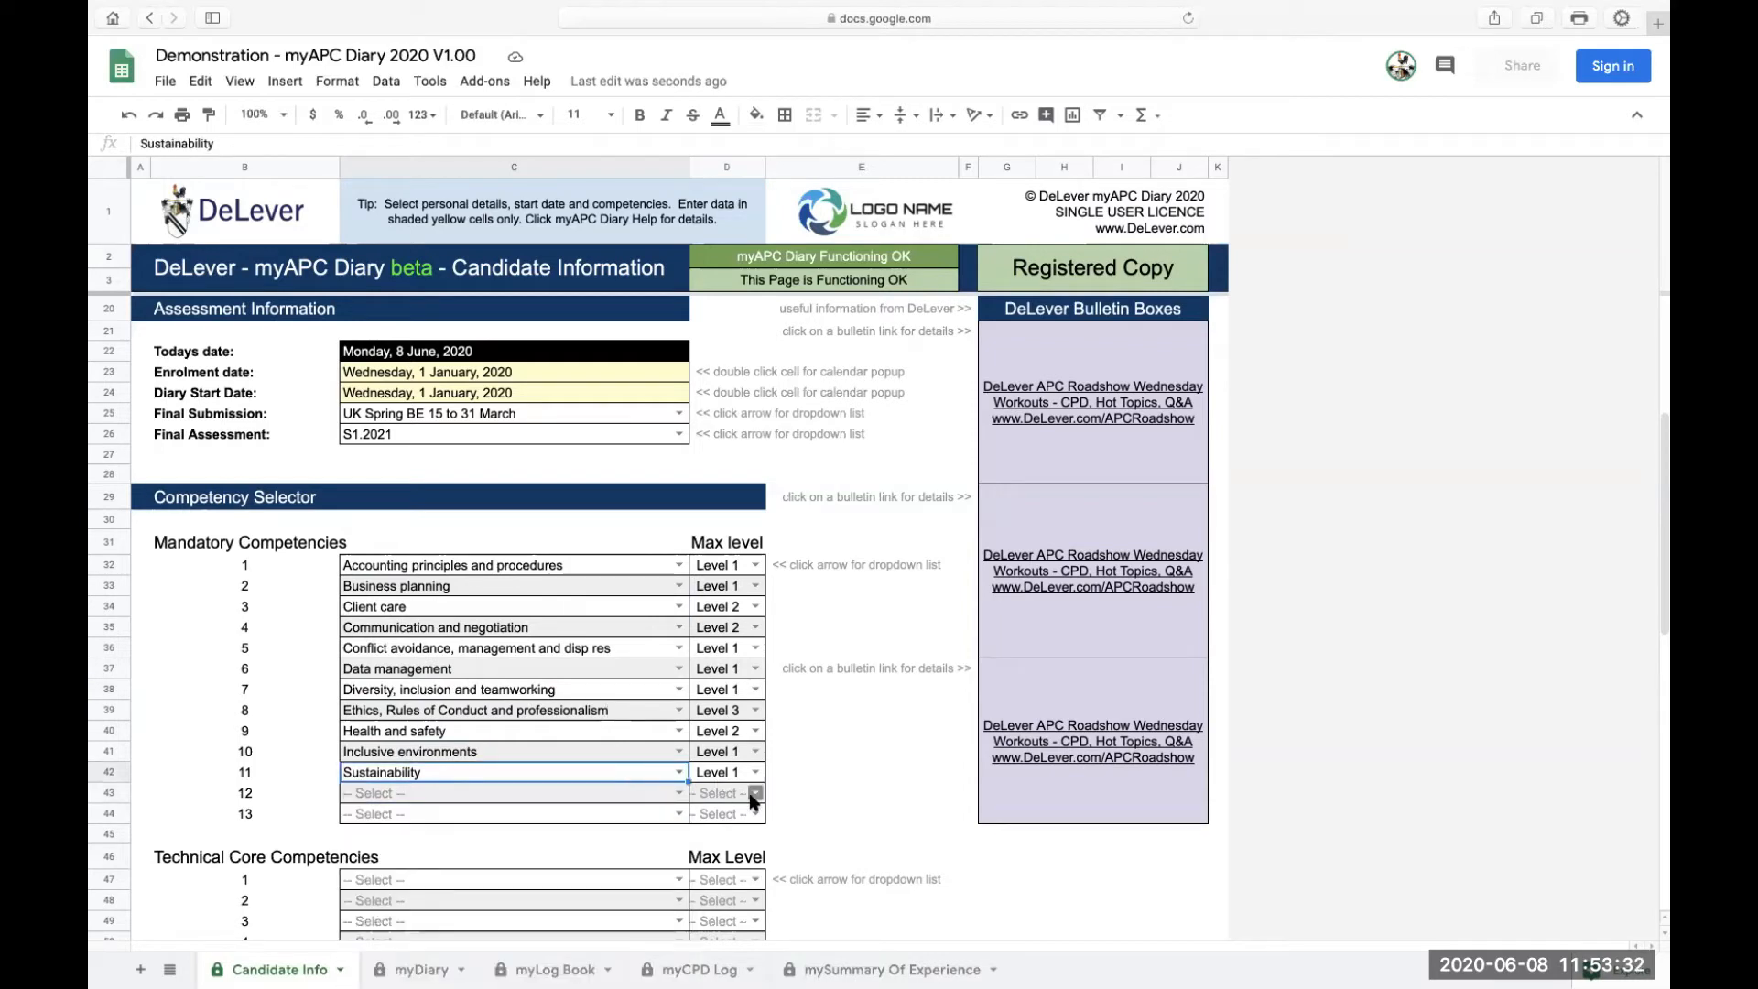
click(755, 793)
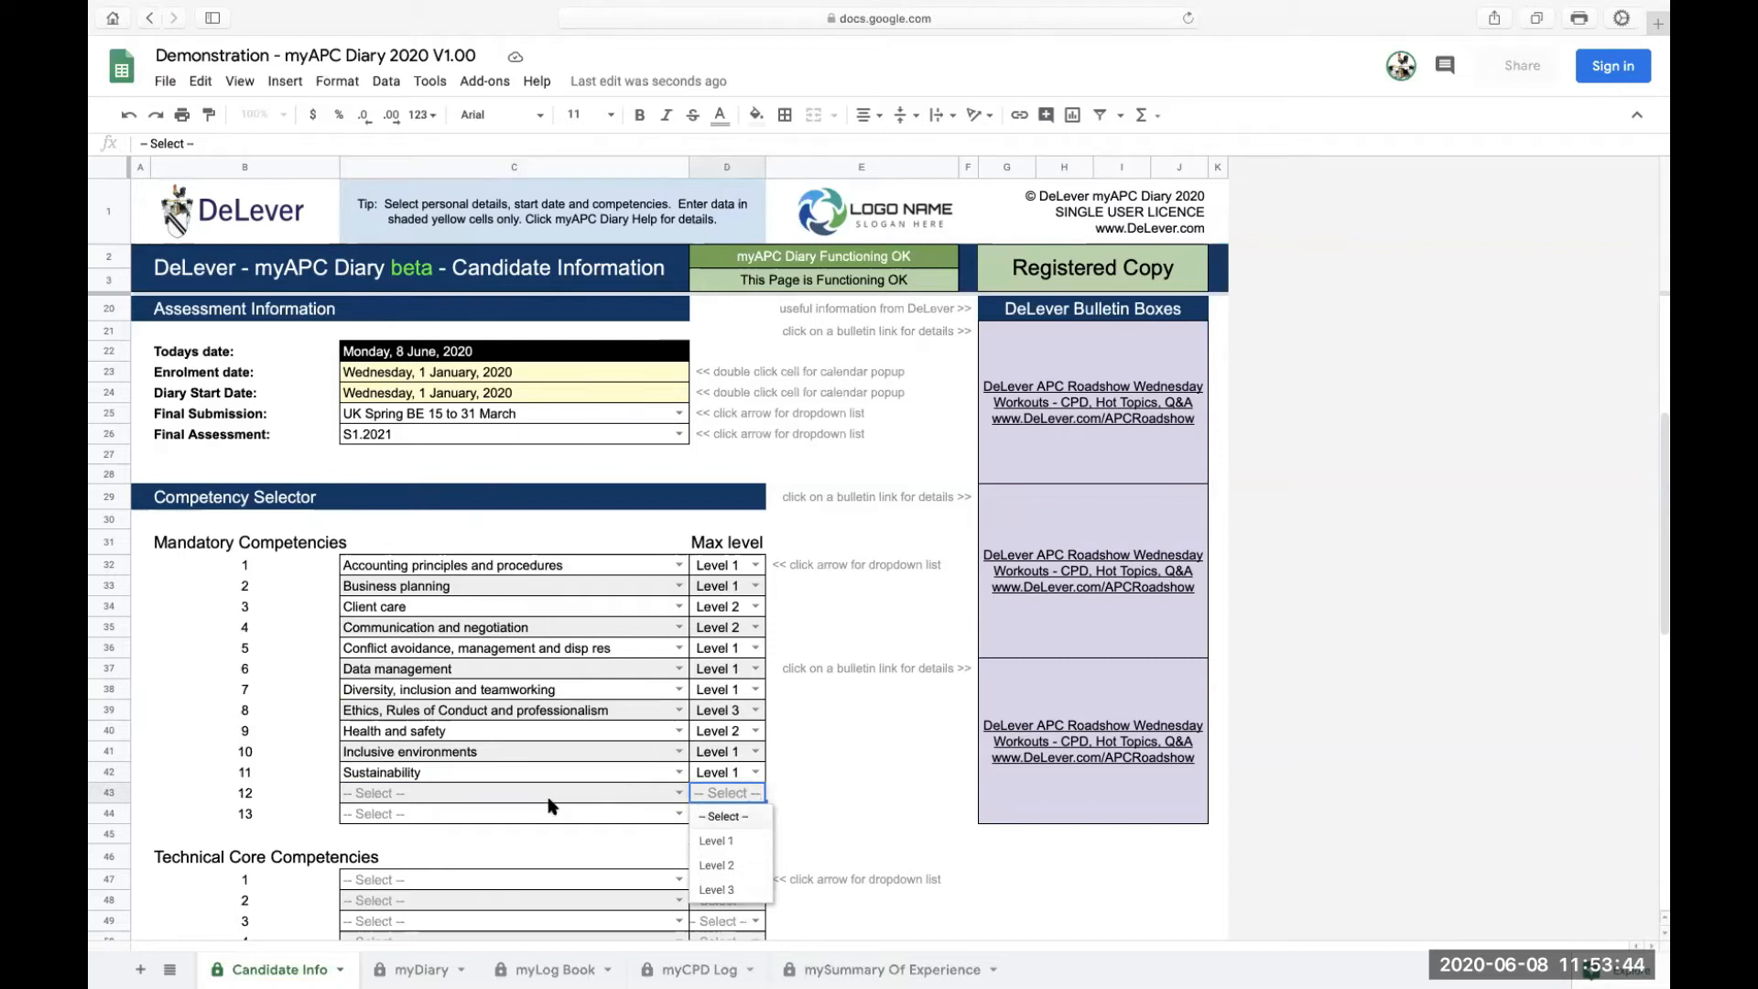
click(621, 800)
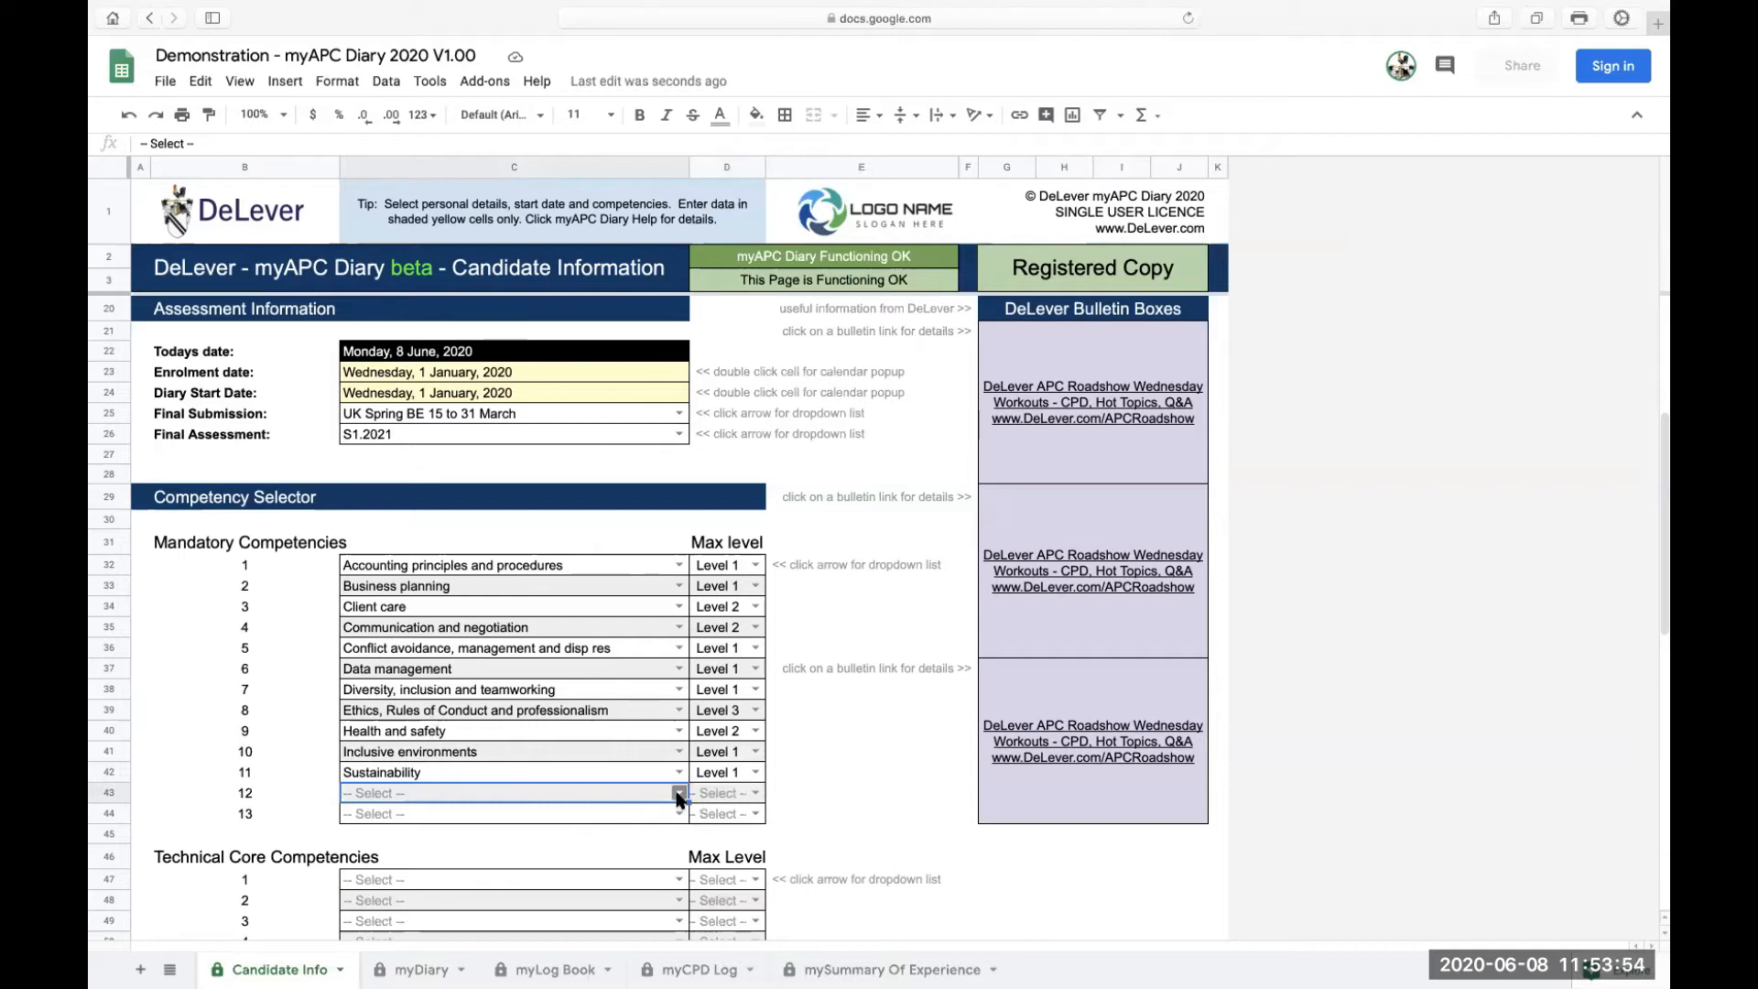
double_click(642, 793)
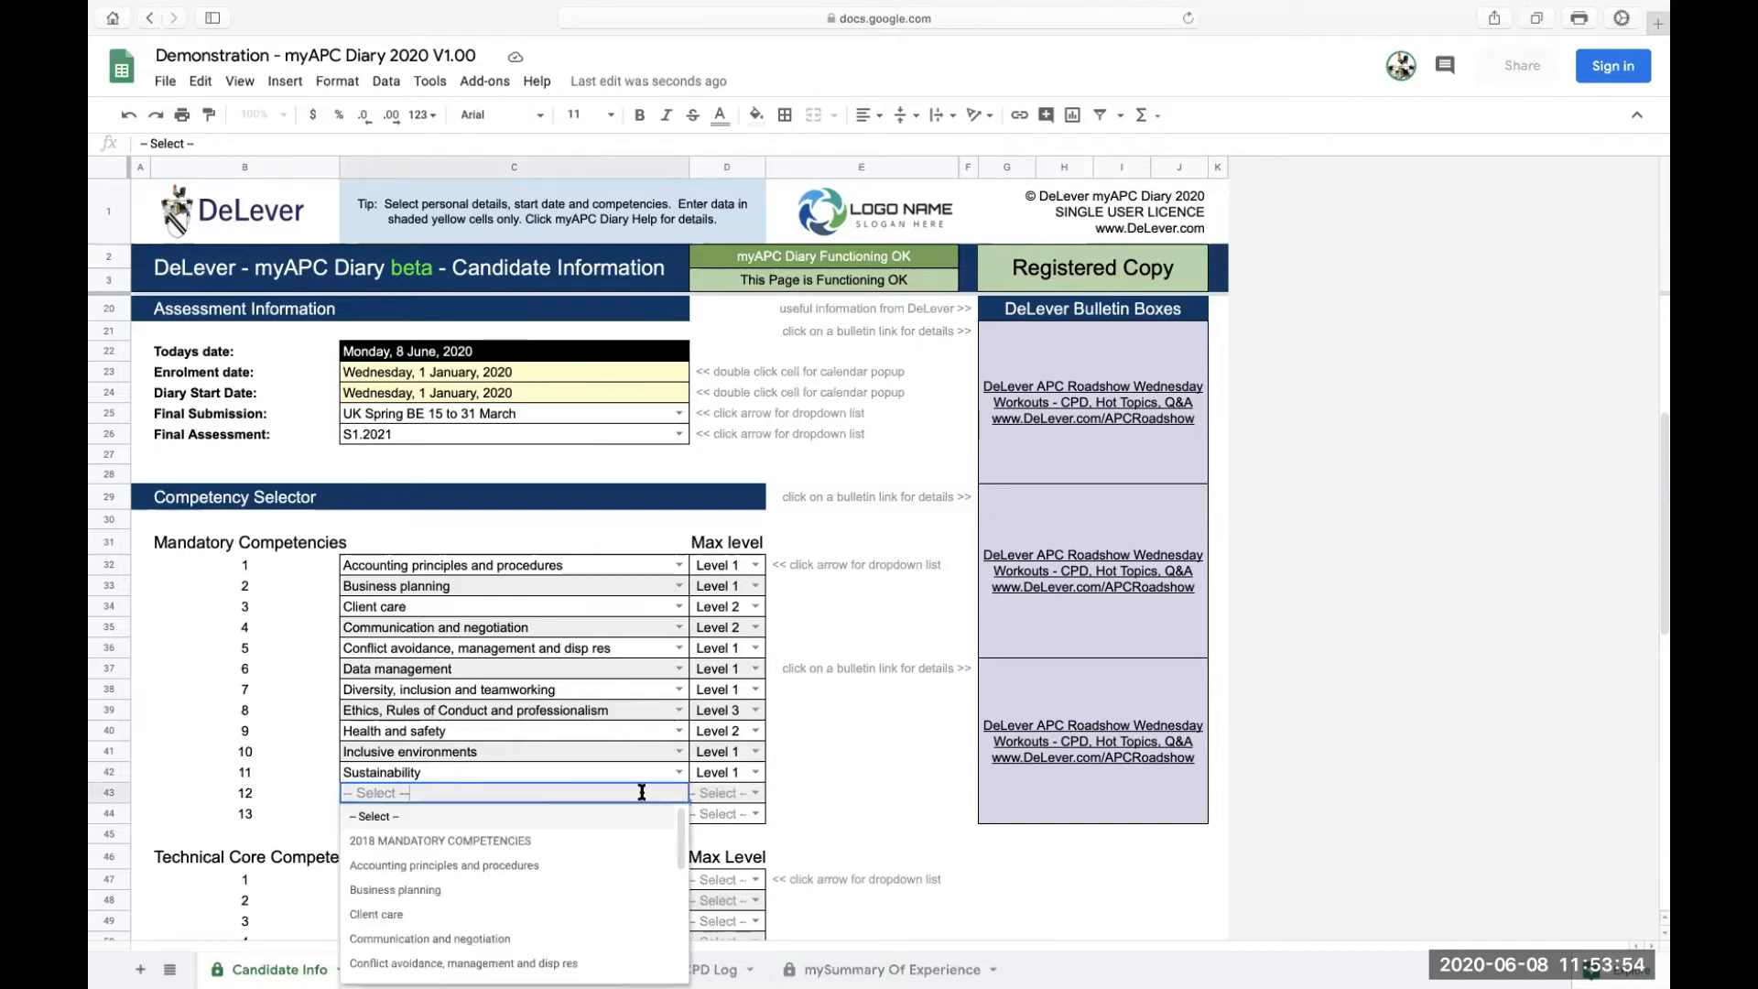
click(444, 868)
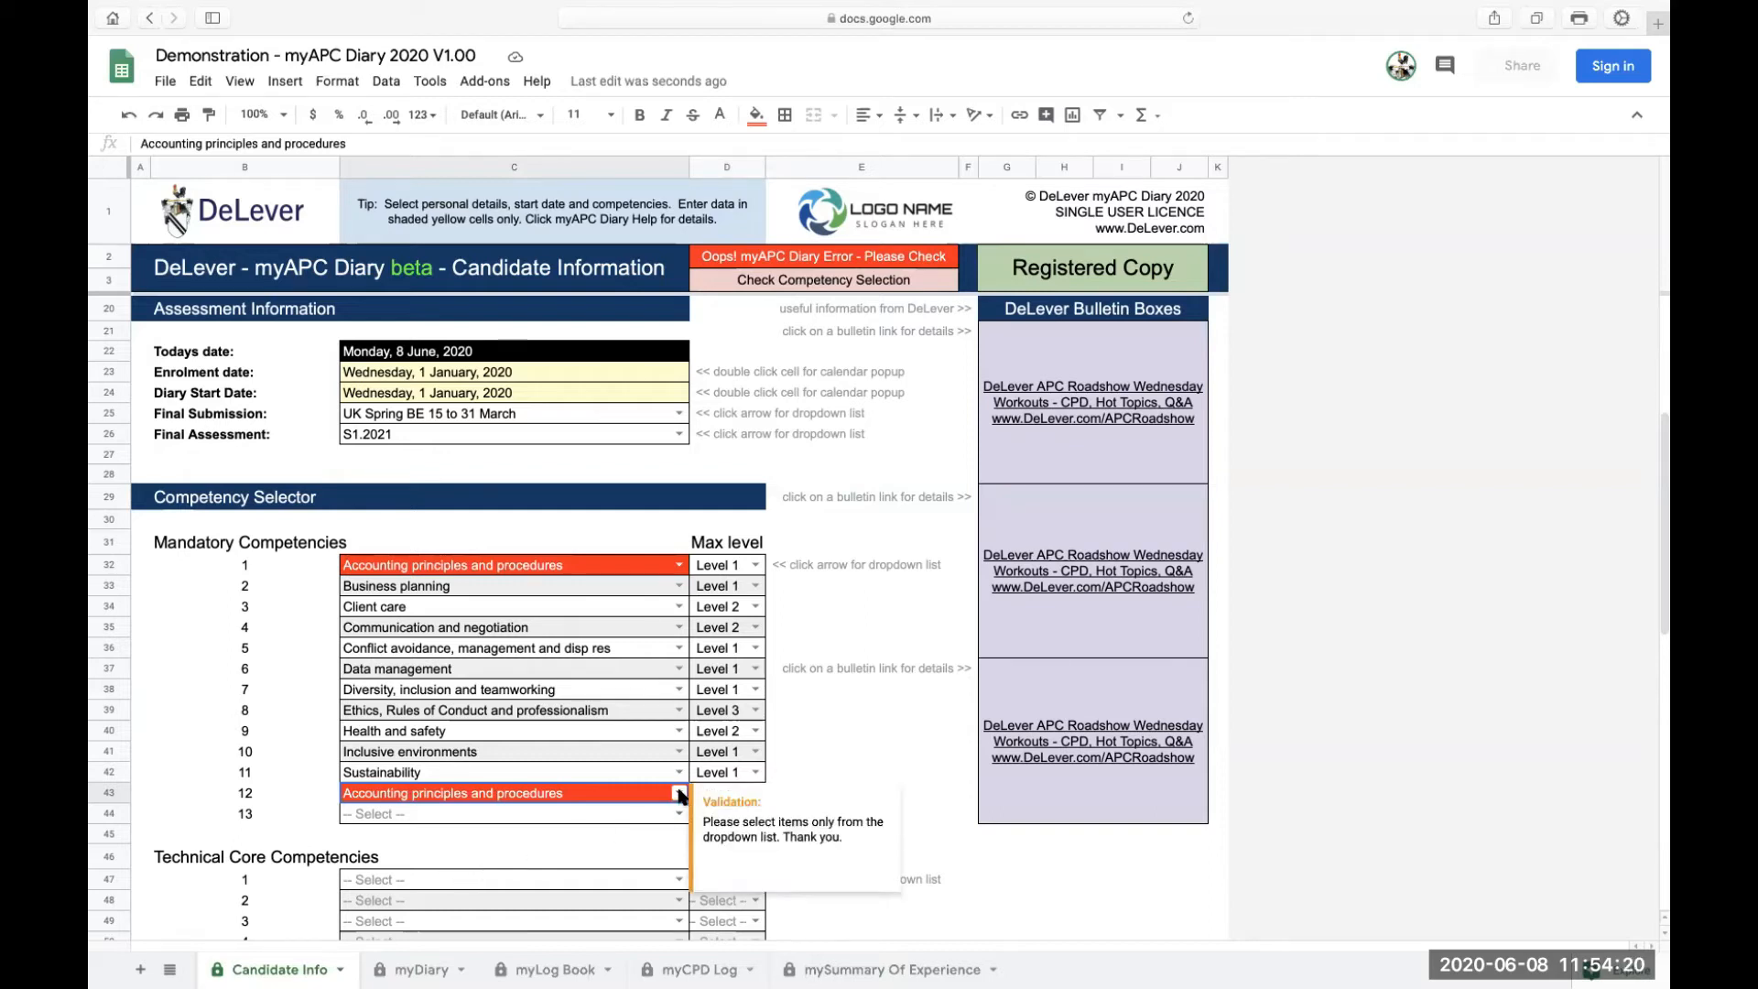
Try Client care for competency 12, then reset it to -- Select -- to clear the duplicate
double_click(570, 793)
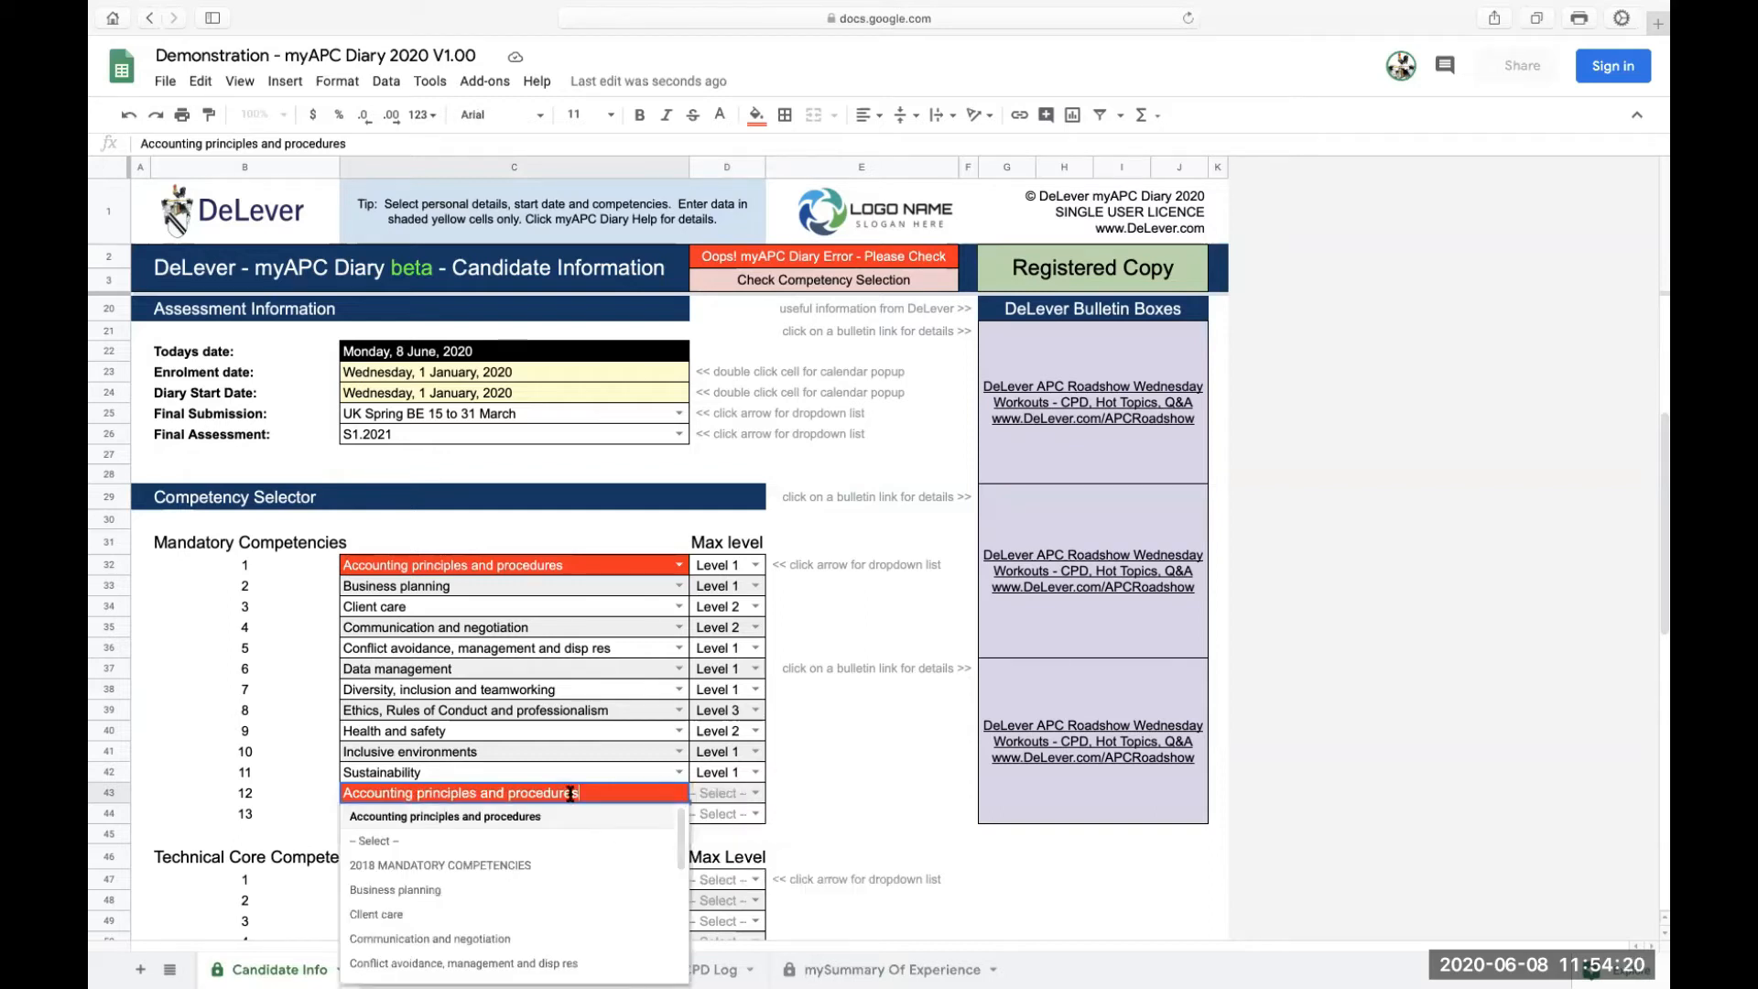
click(374, 841)
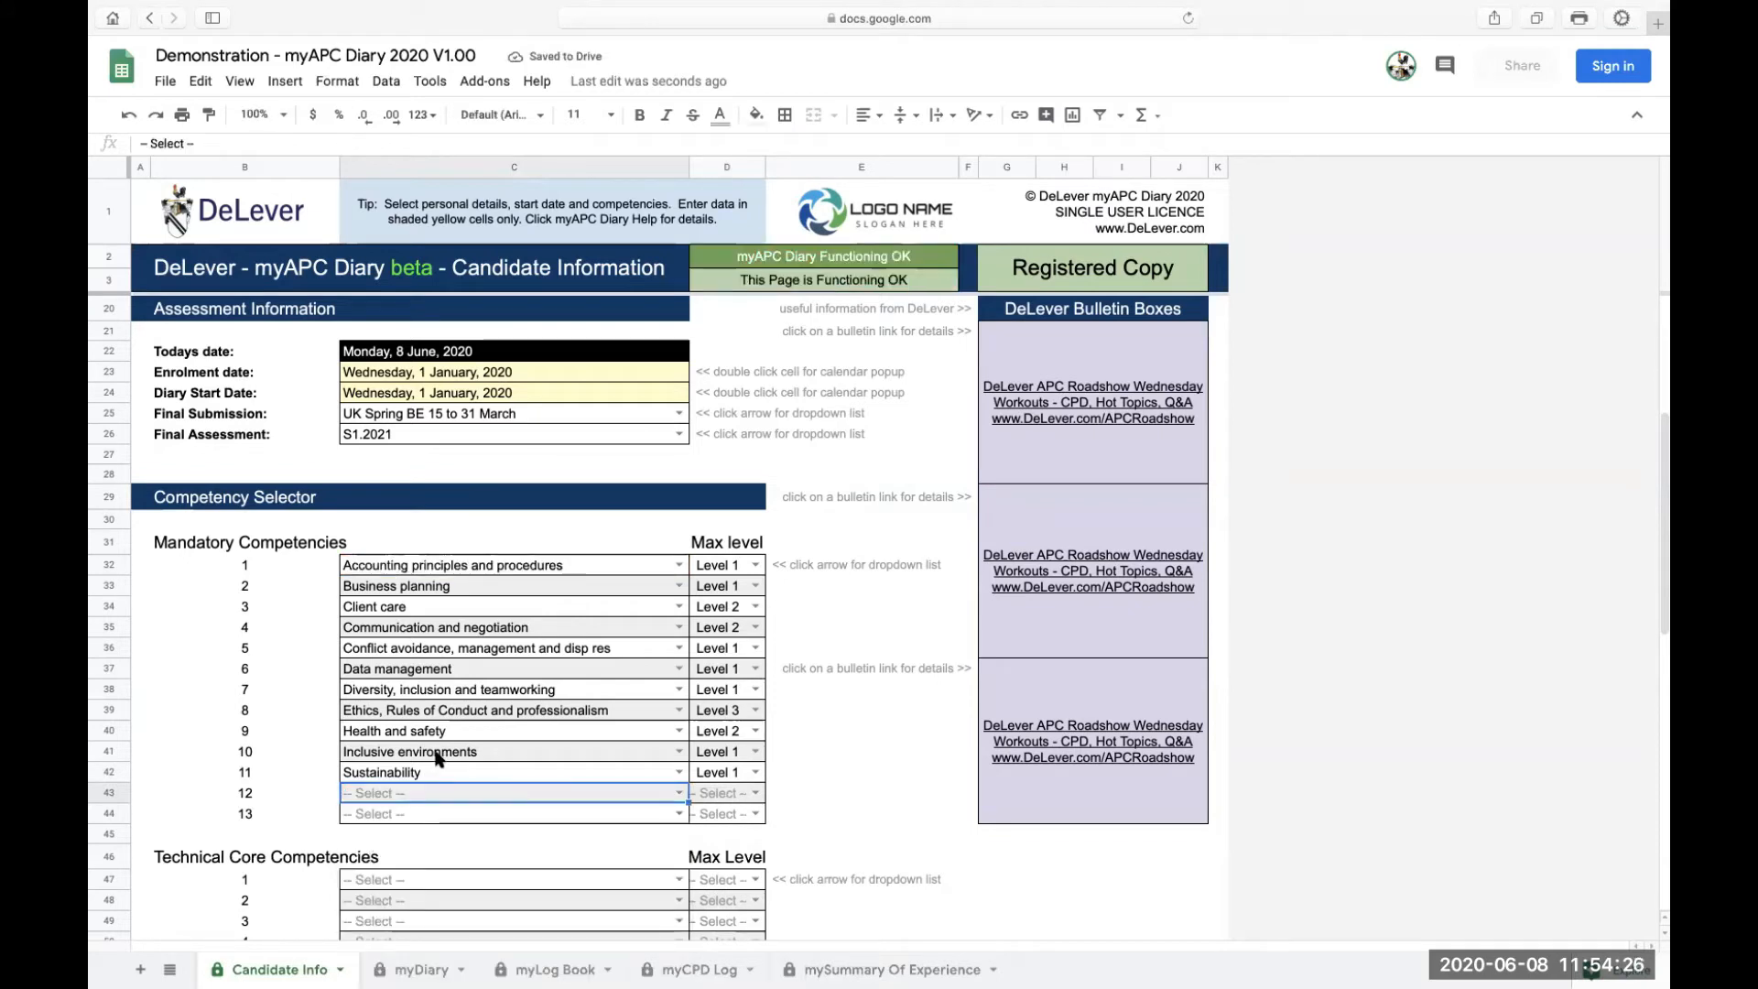
click(678, 793)
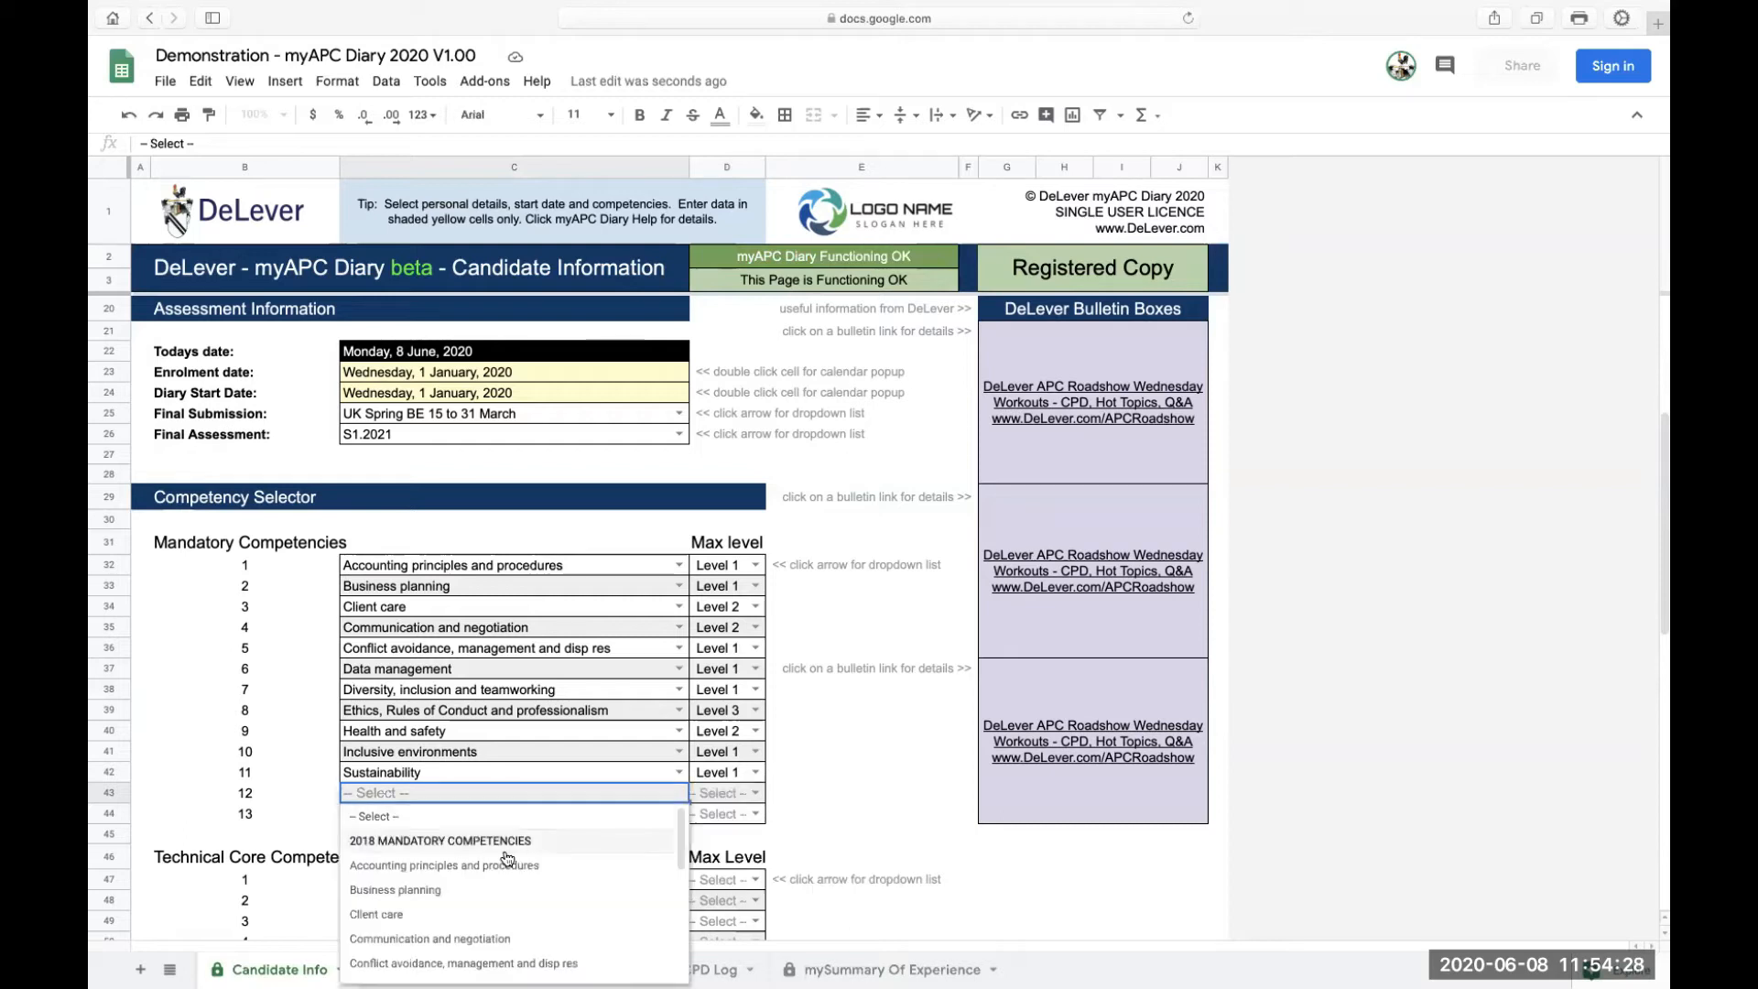
click(398, 915)
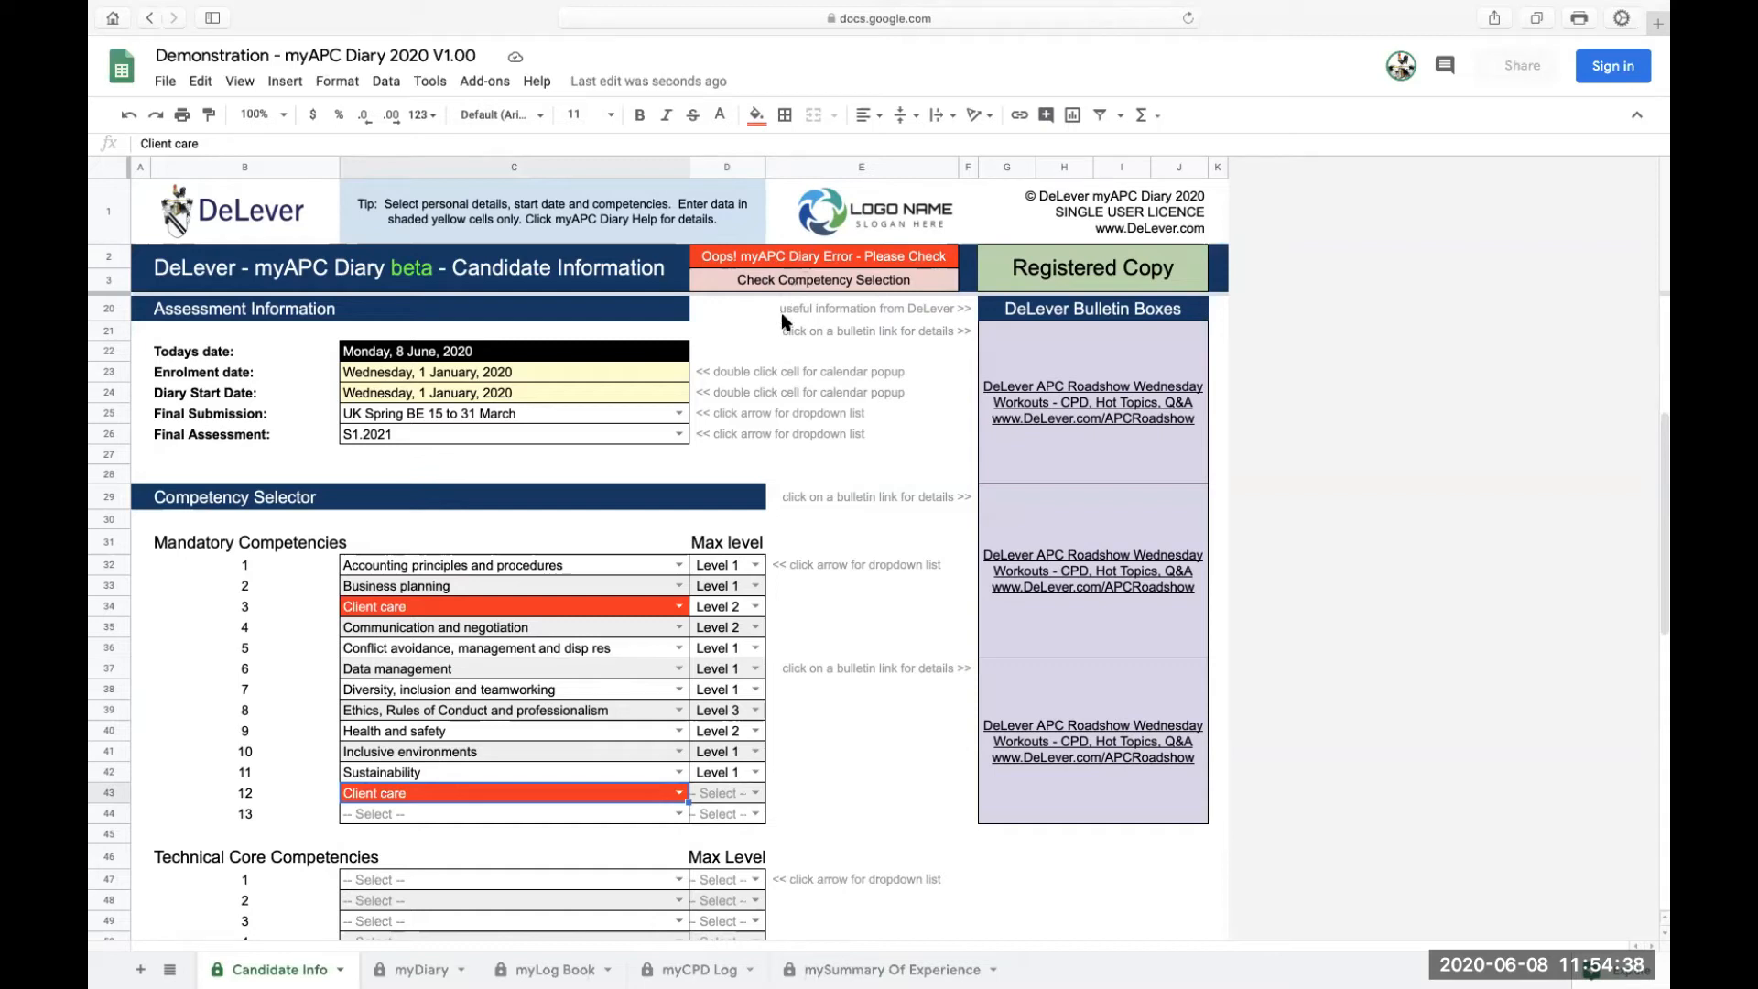
click(679, 794)
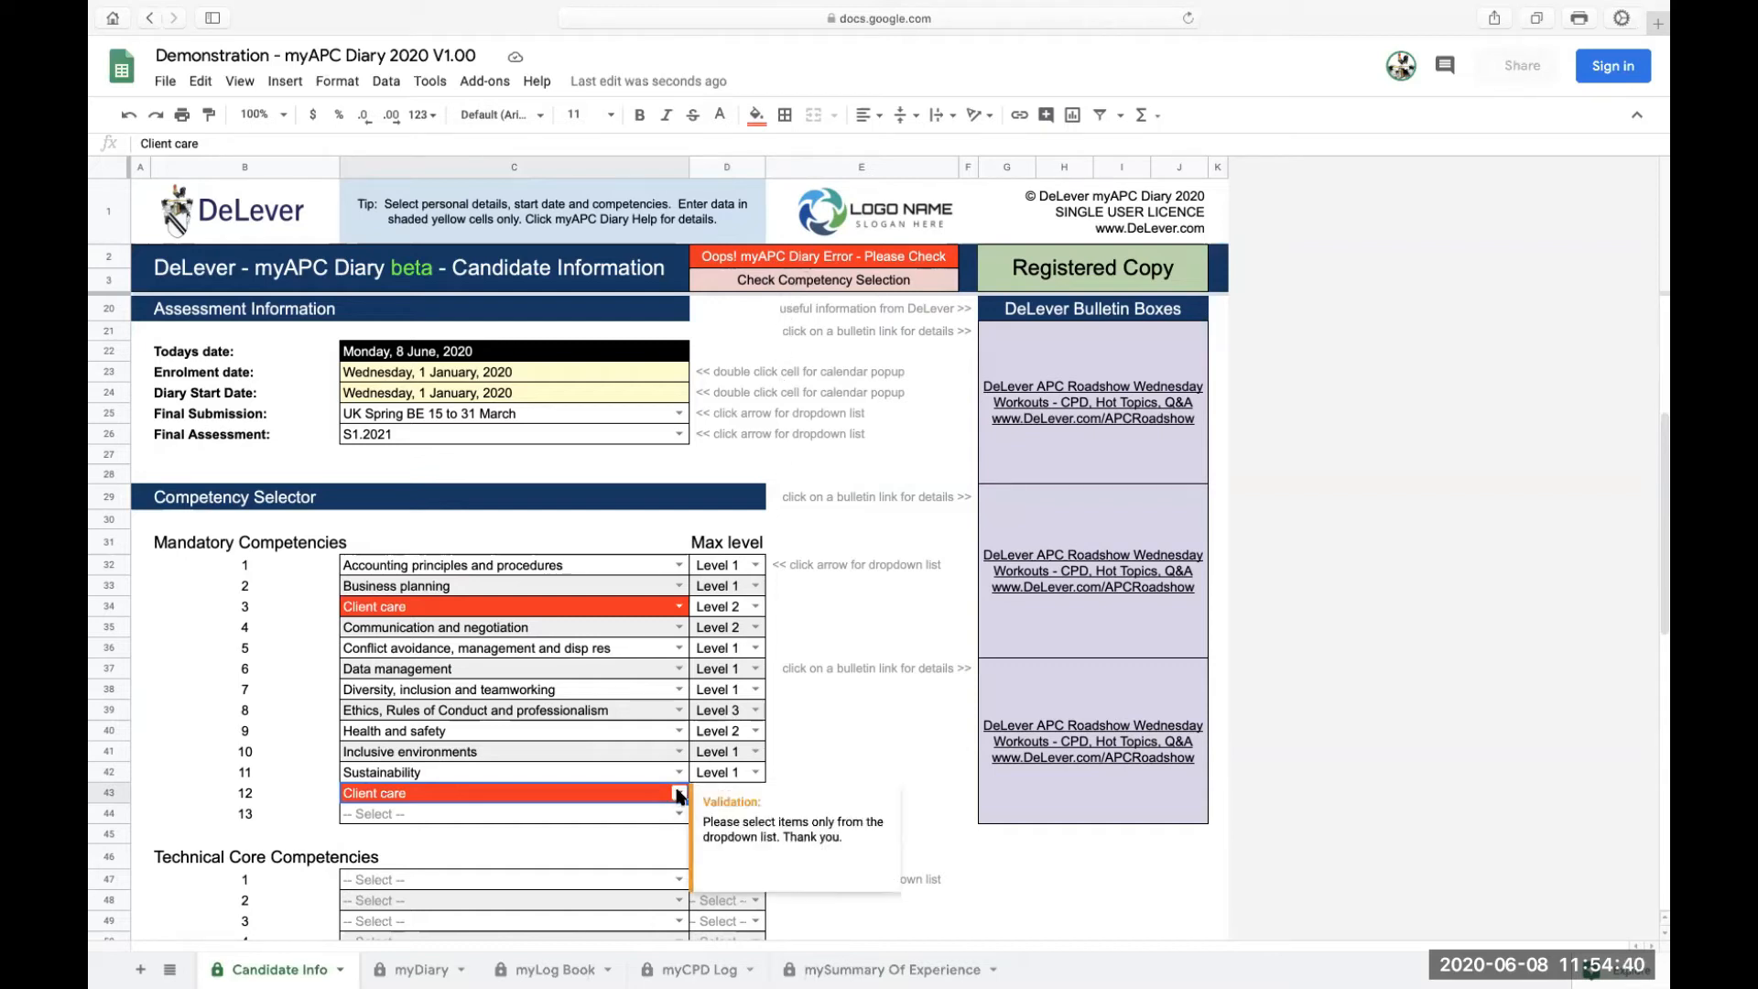
click(401, 843)
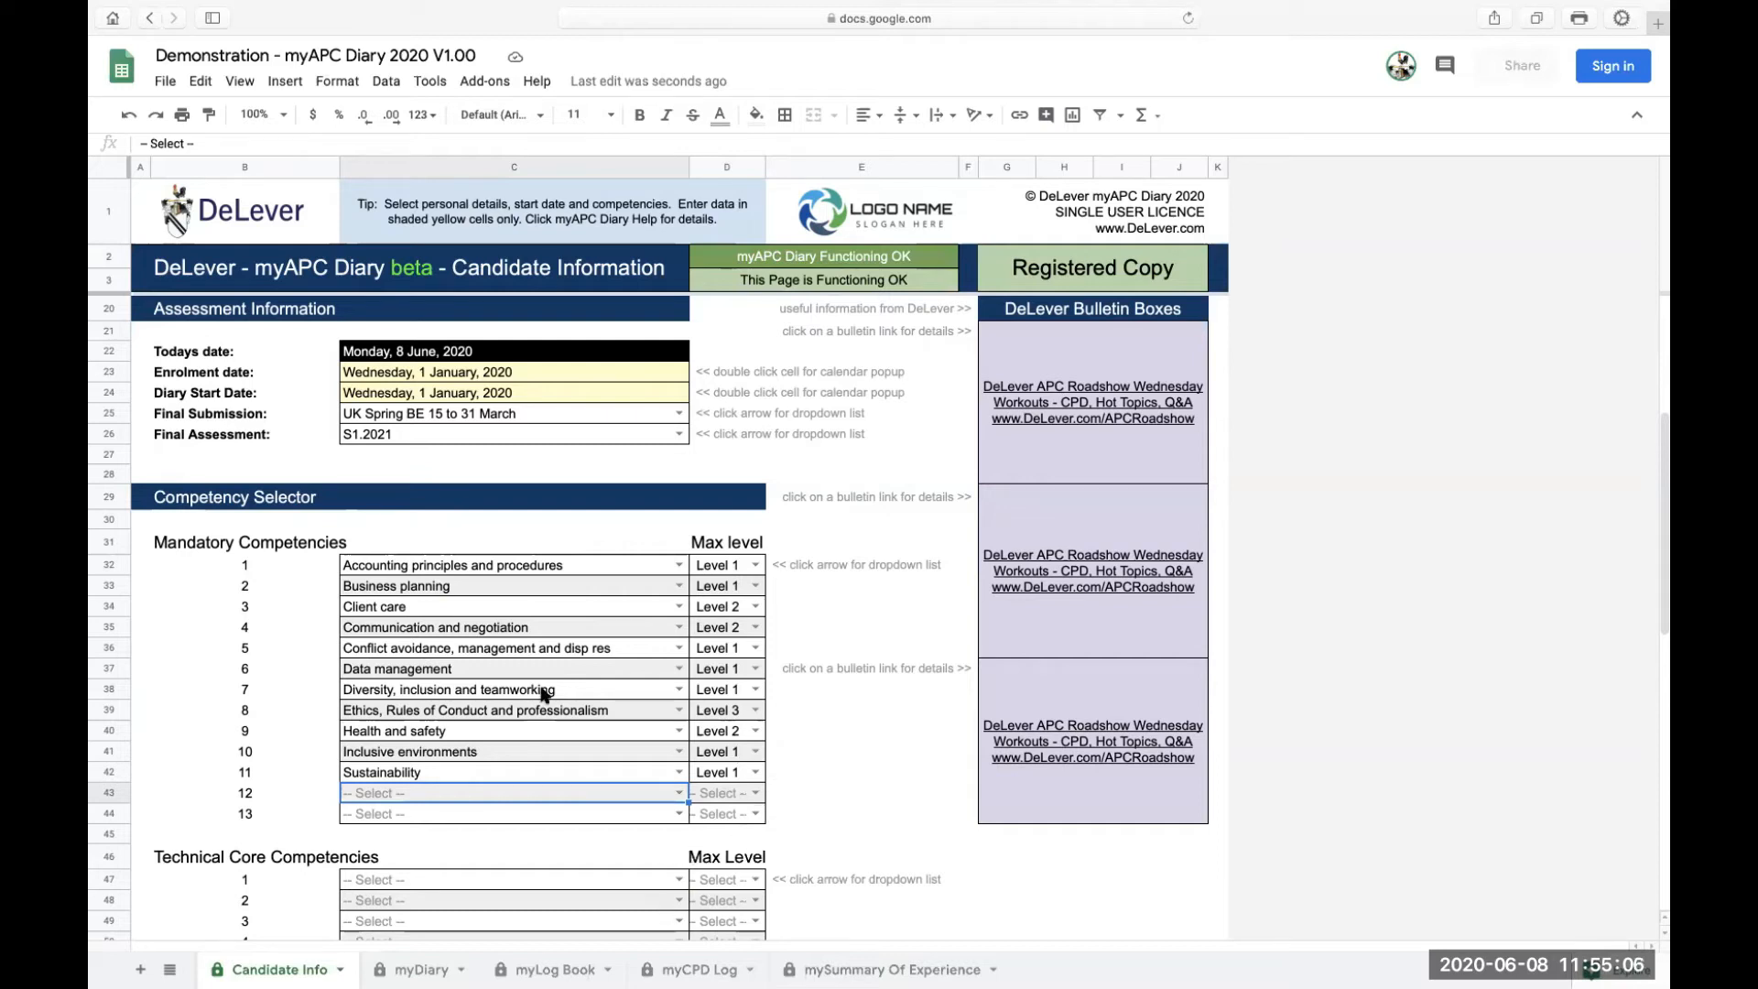
scroll(587, 701, down, 3)
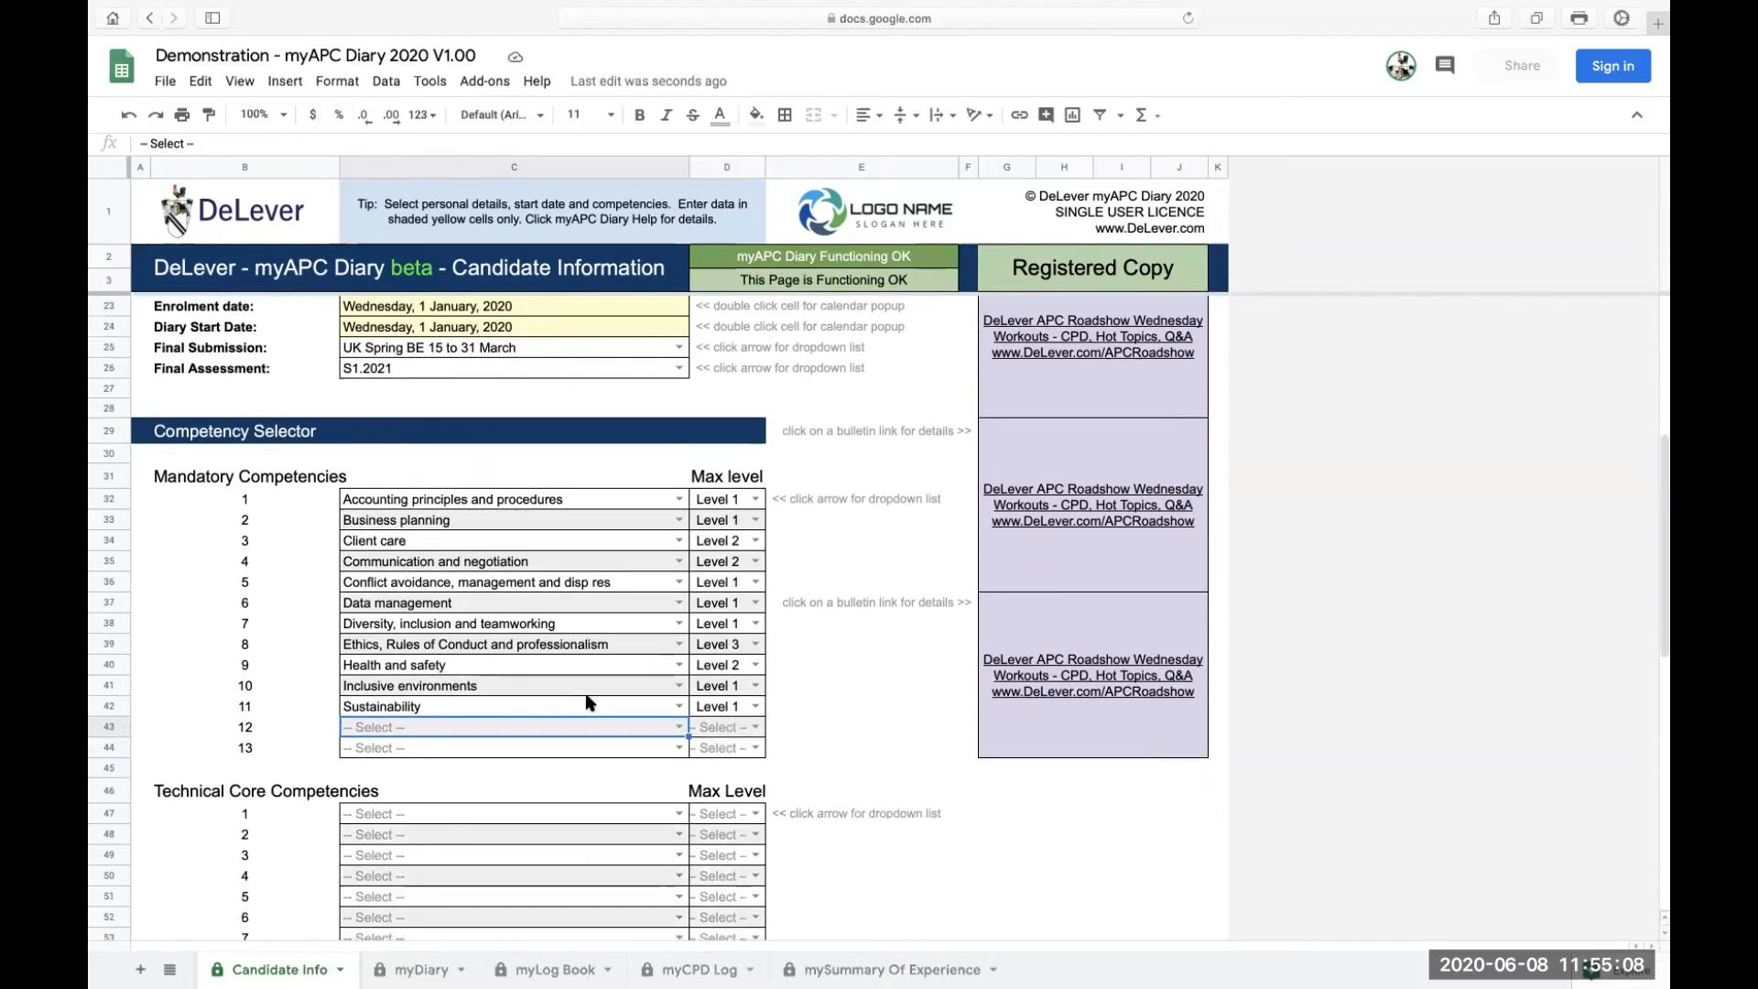
Bring Technical Core Competencies into view and list the 2018 technical competencies for slot 1
scroll(586, 702, down, 5)
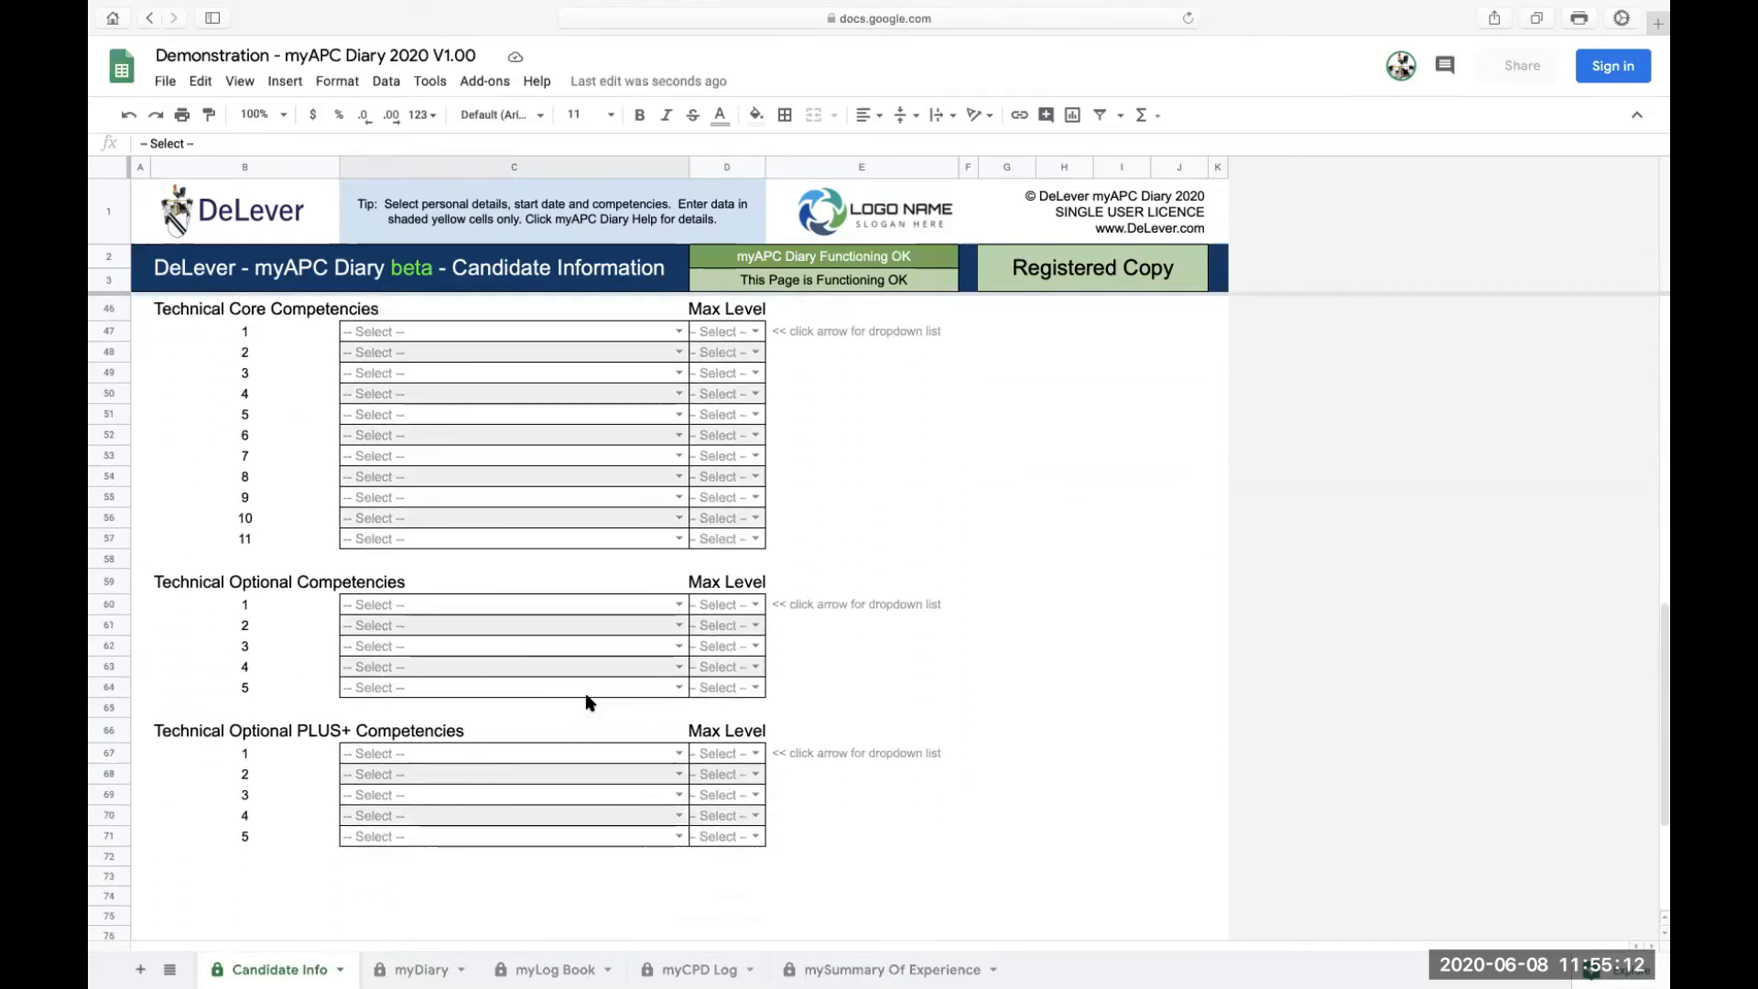
scroll(587, 701, up, 1)
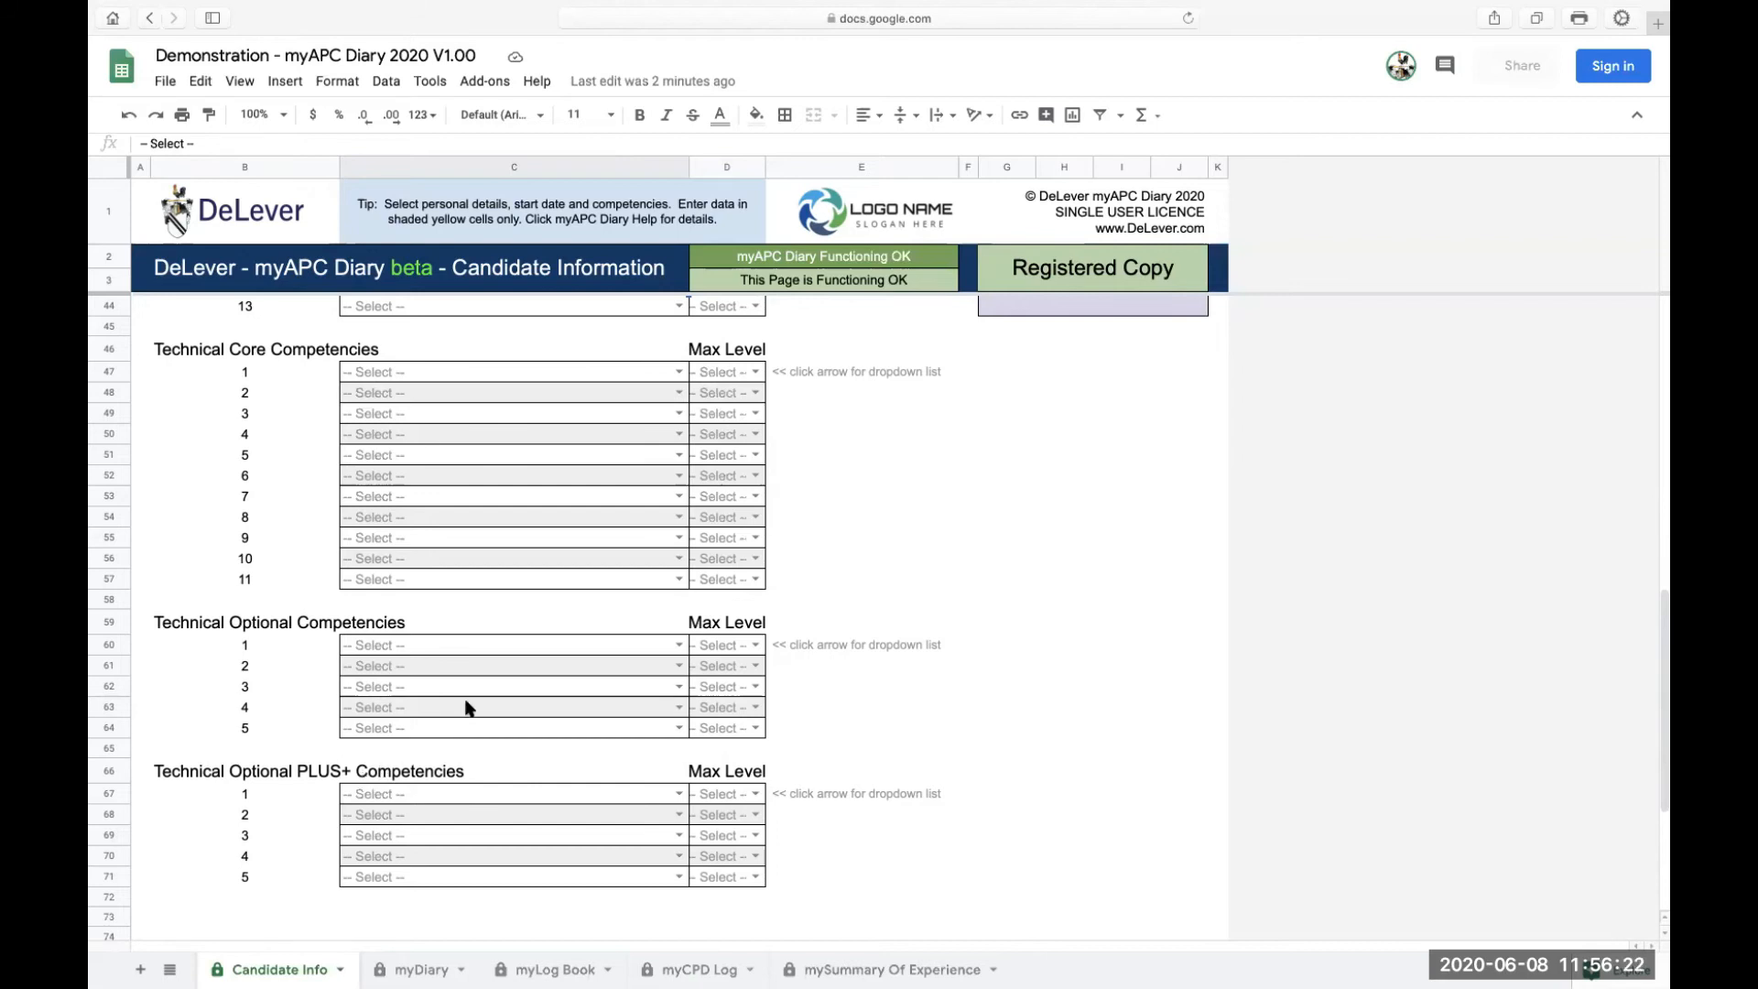
click(678, 372)
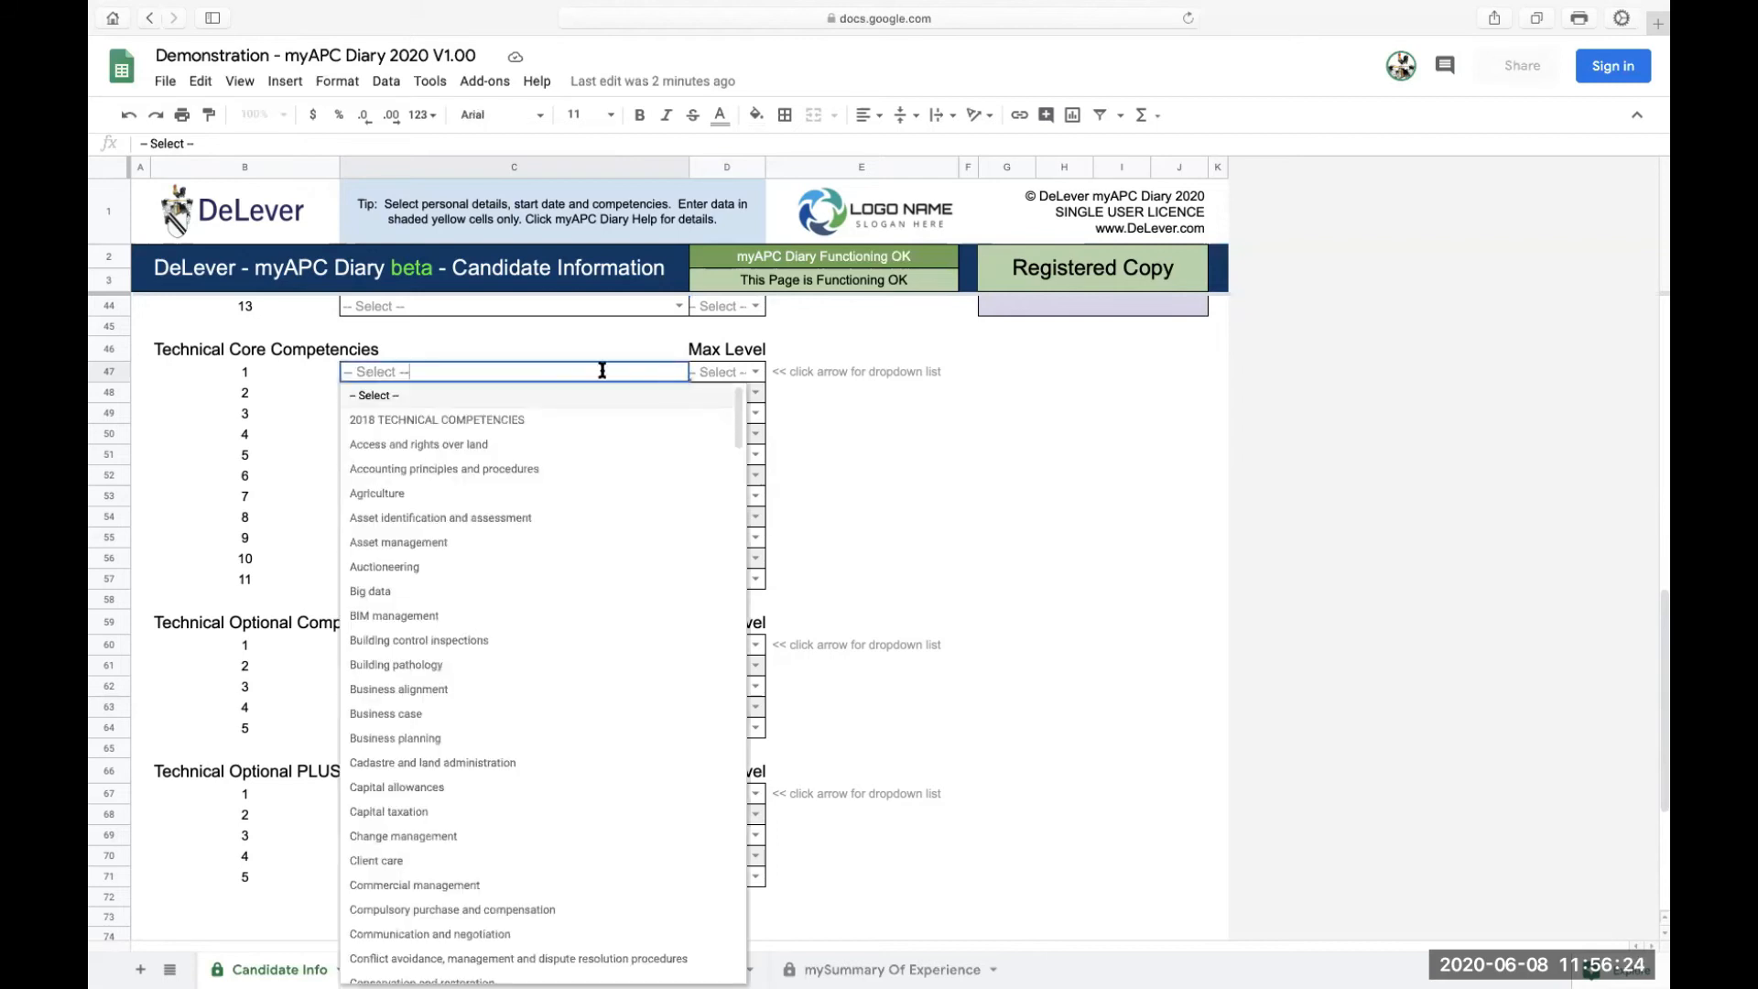
Set Technical Core 1 to Accounting principles and procedures
click(426, 473)
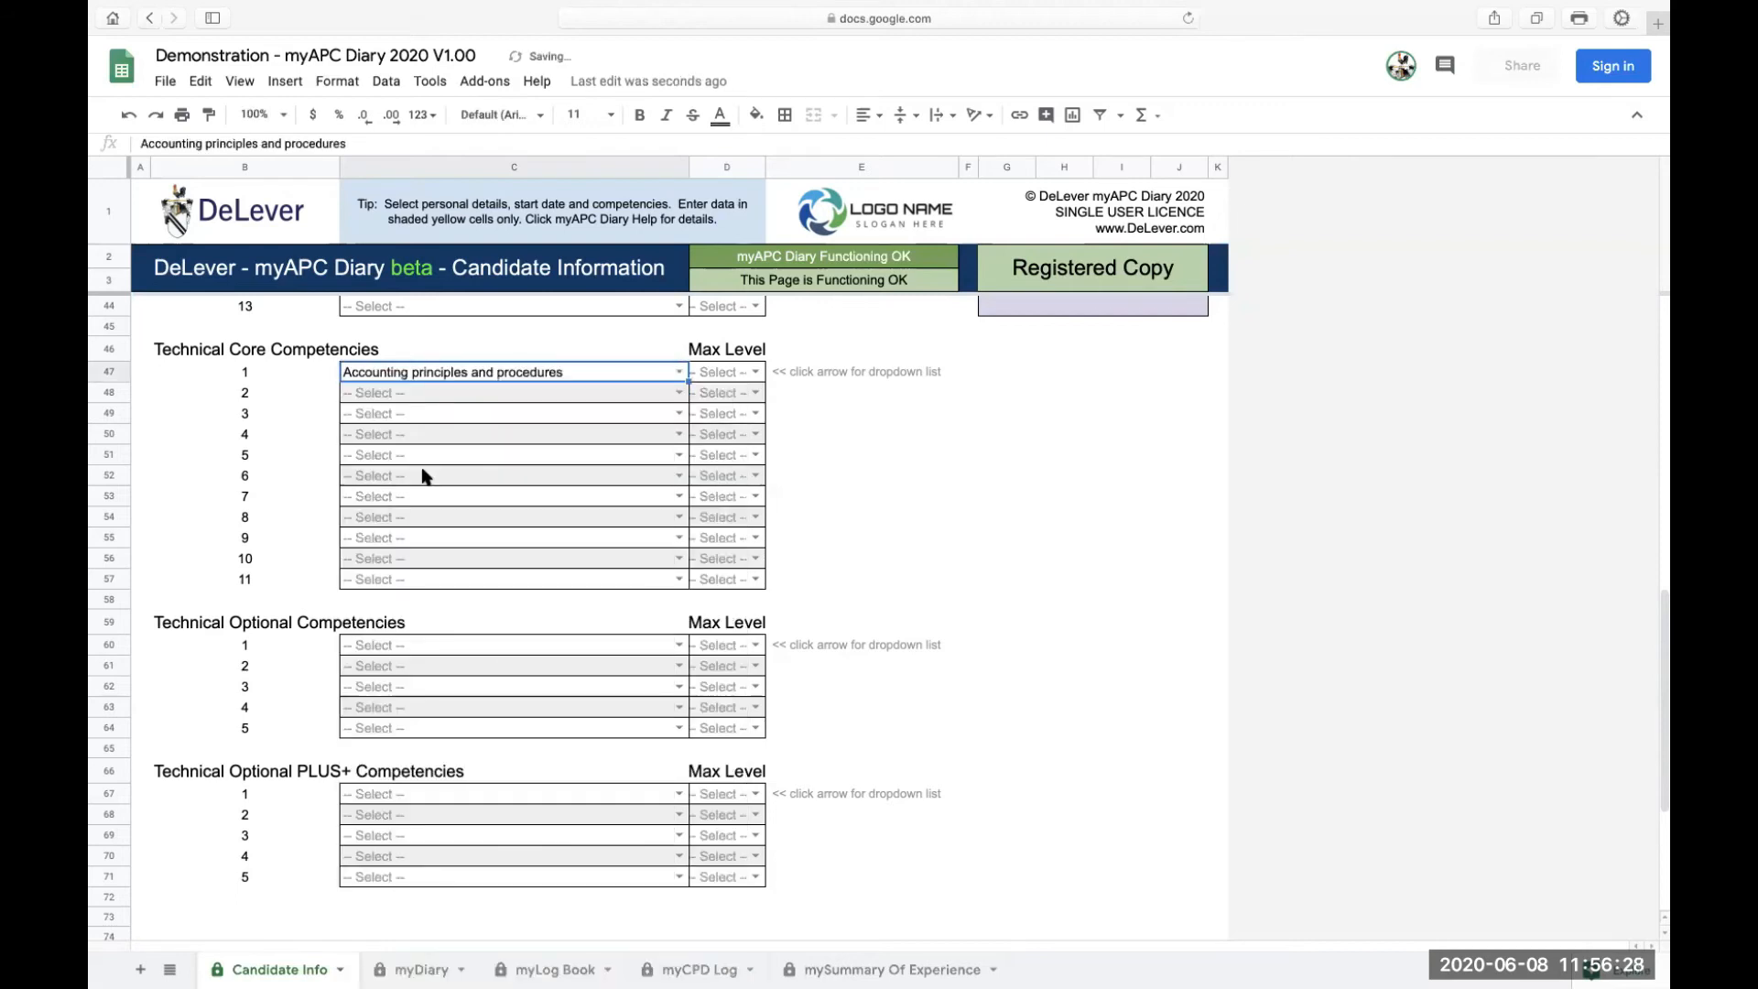
scroll(448, 492, up, 3)
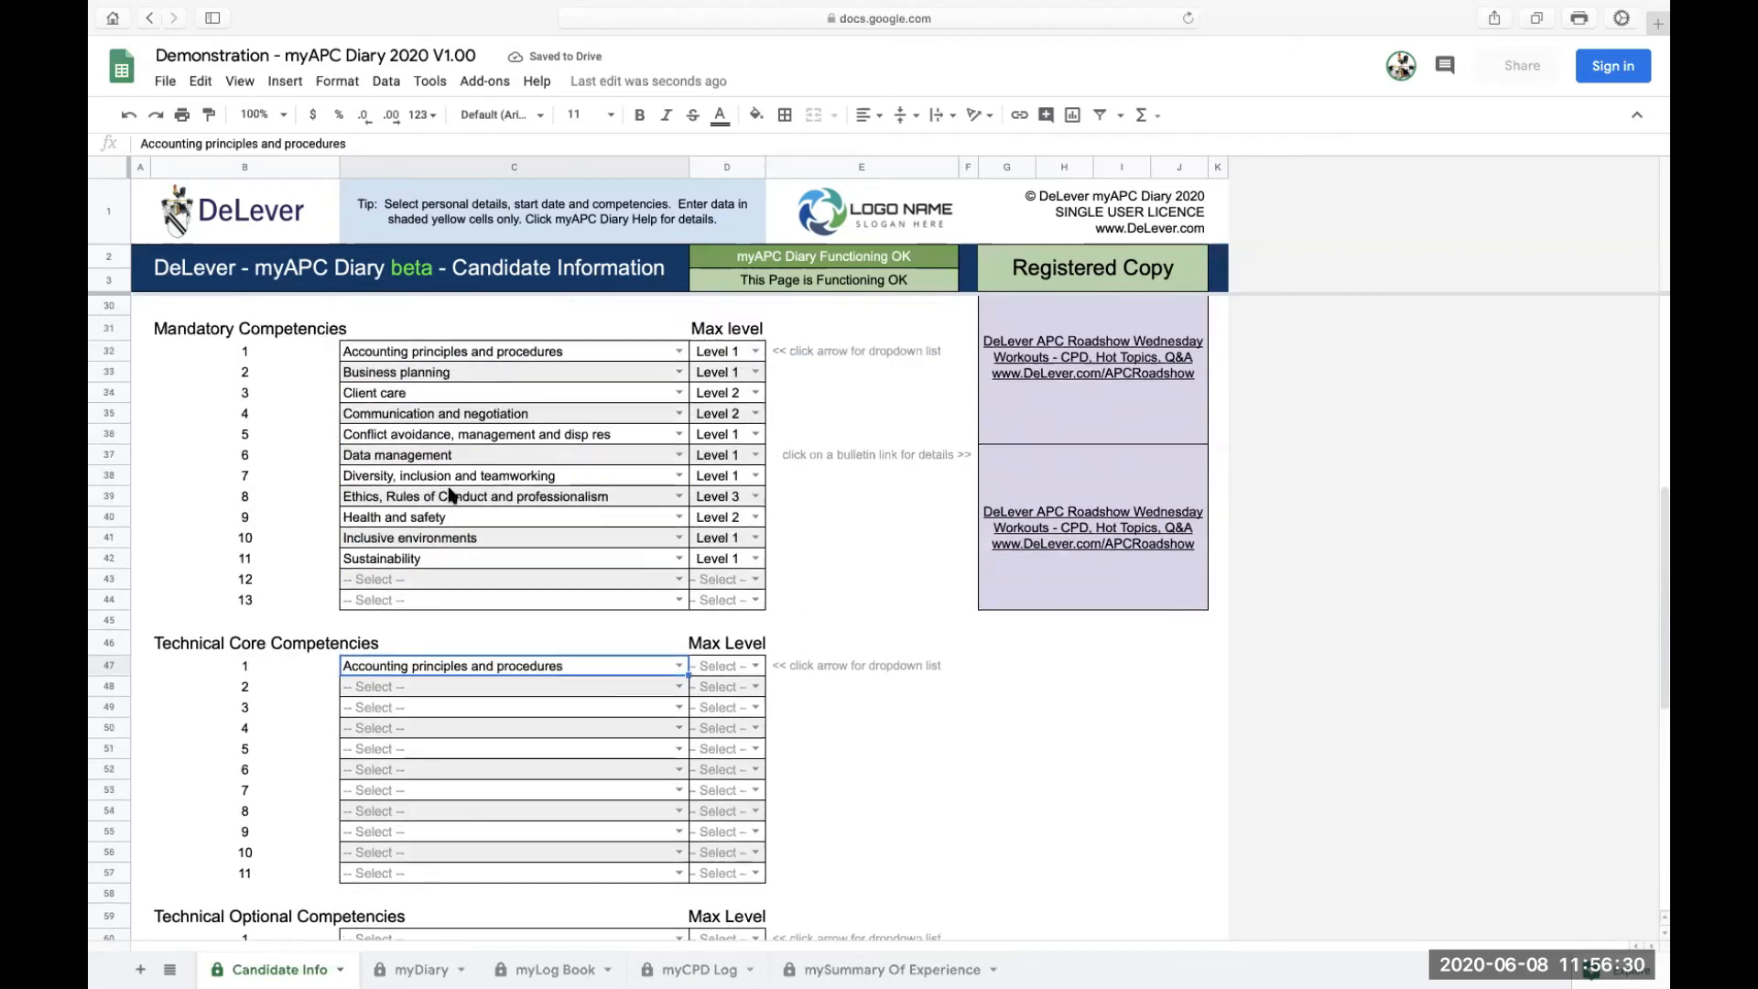
scroll(447, 491, up, 1)
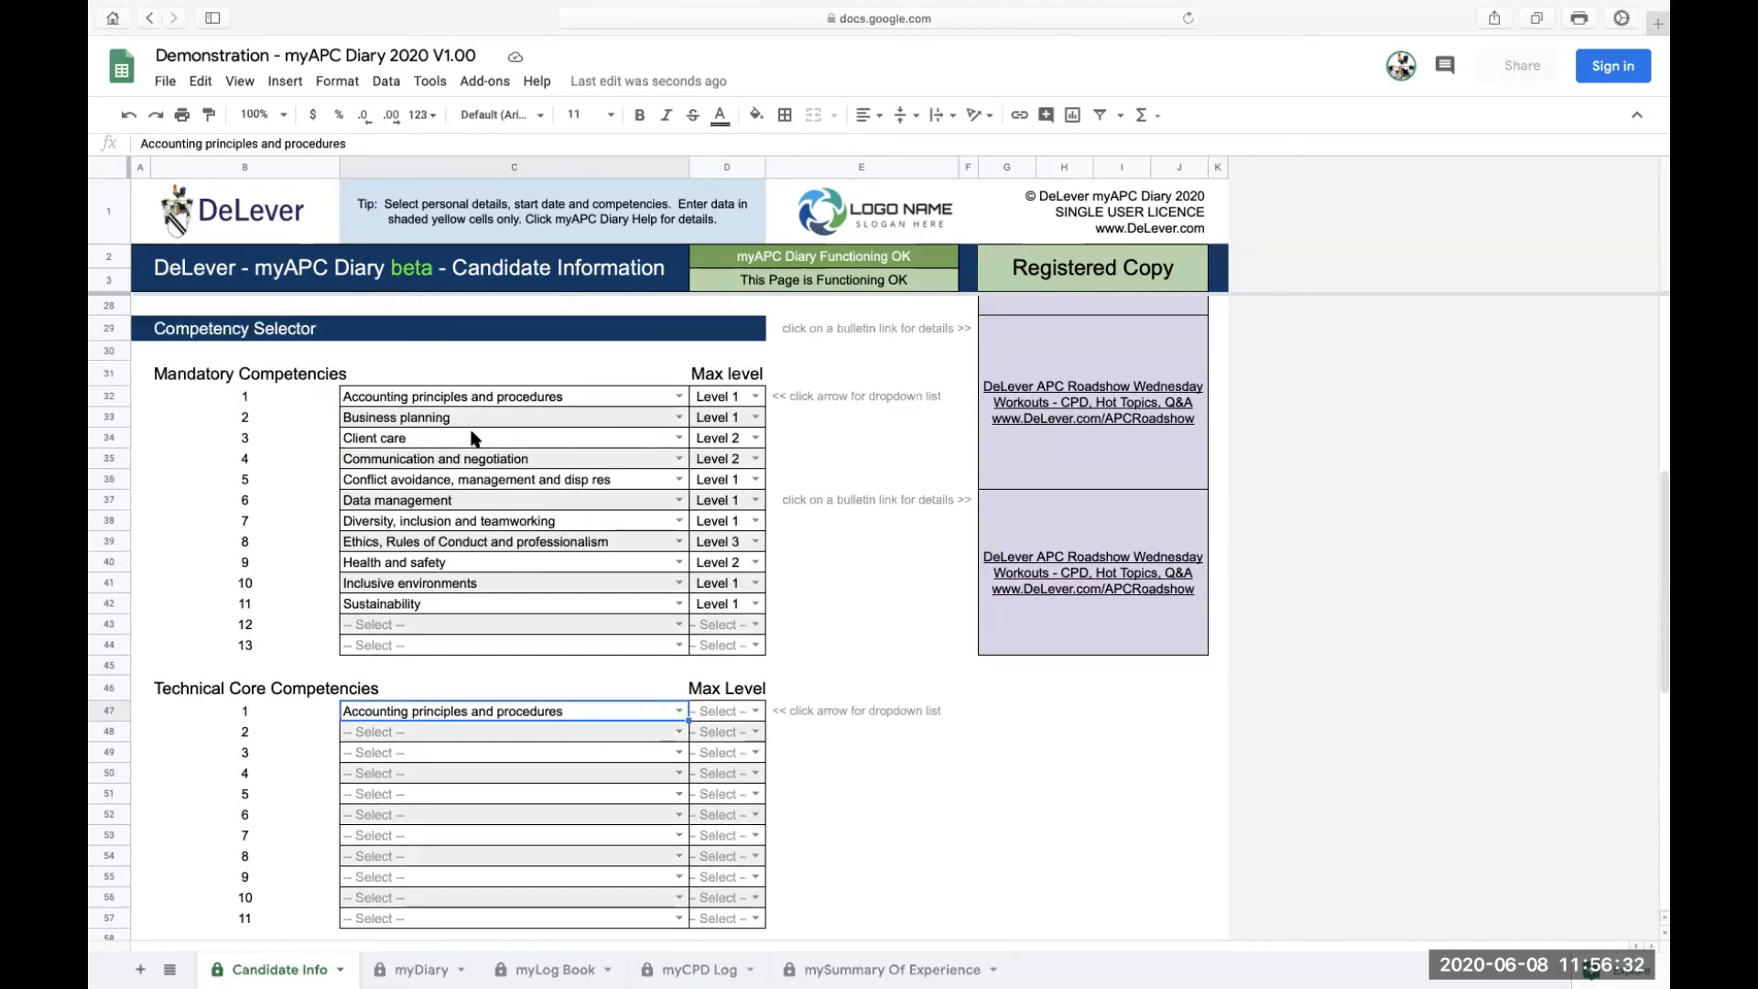
scroll(407, 696, down, 5)
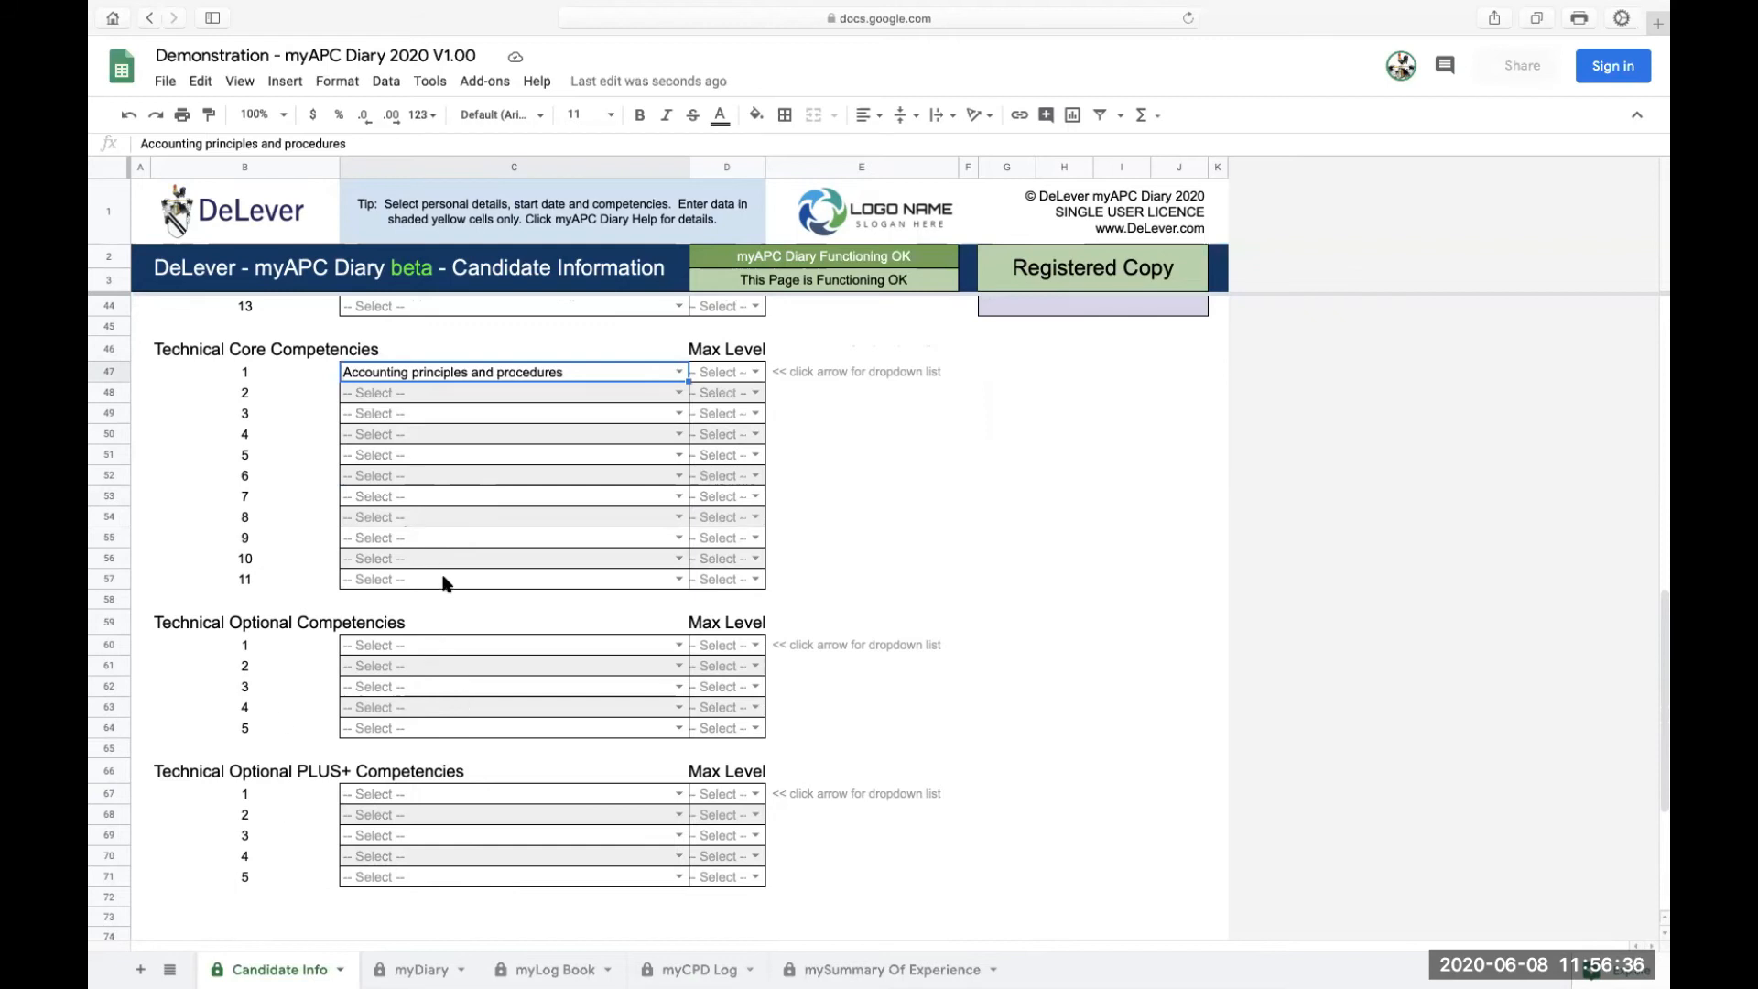
scroll(446, 583, up, 5)
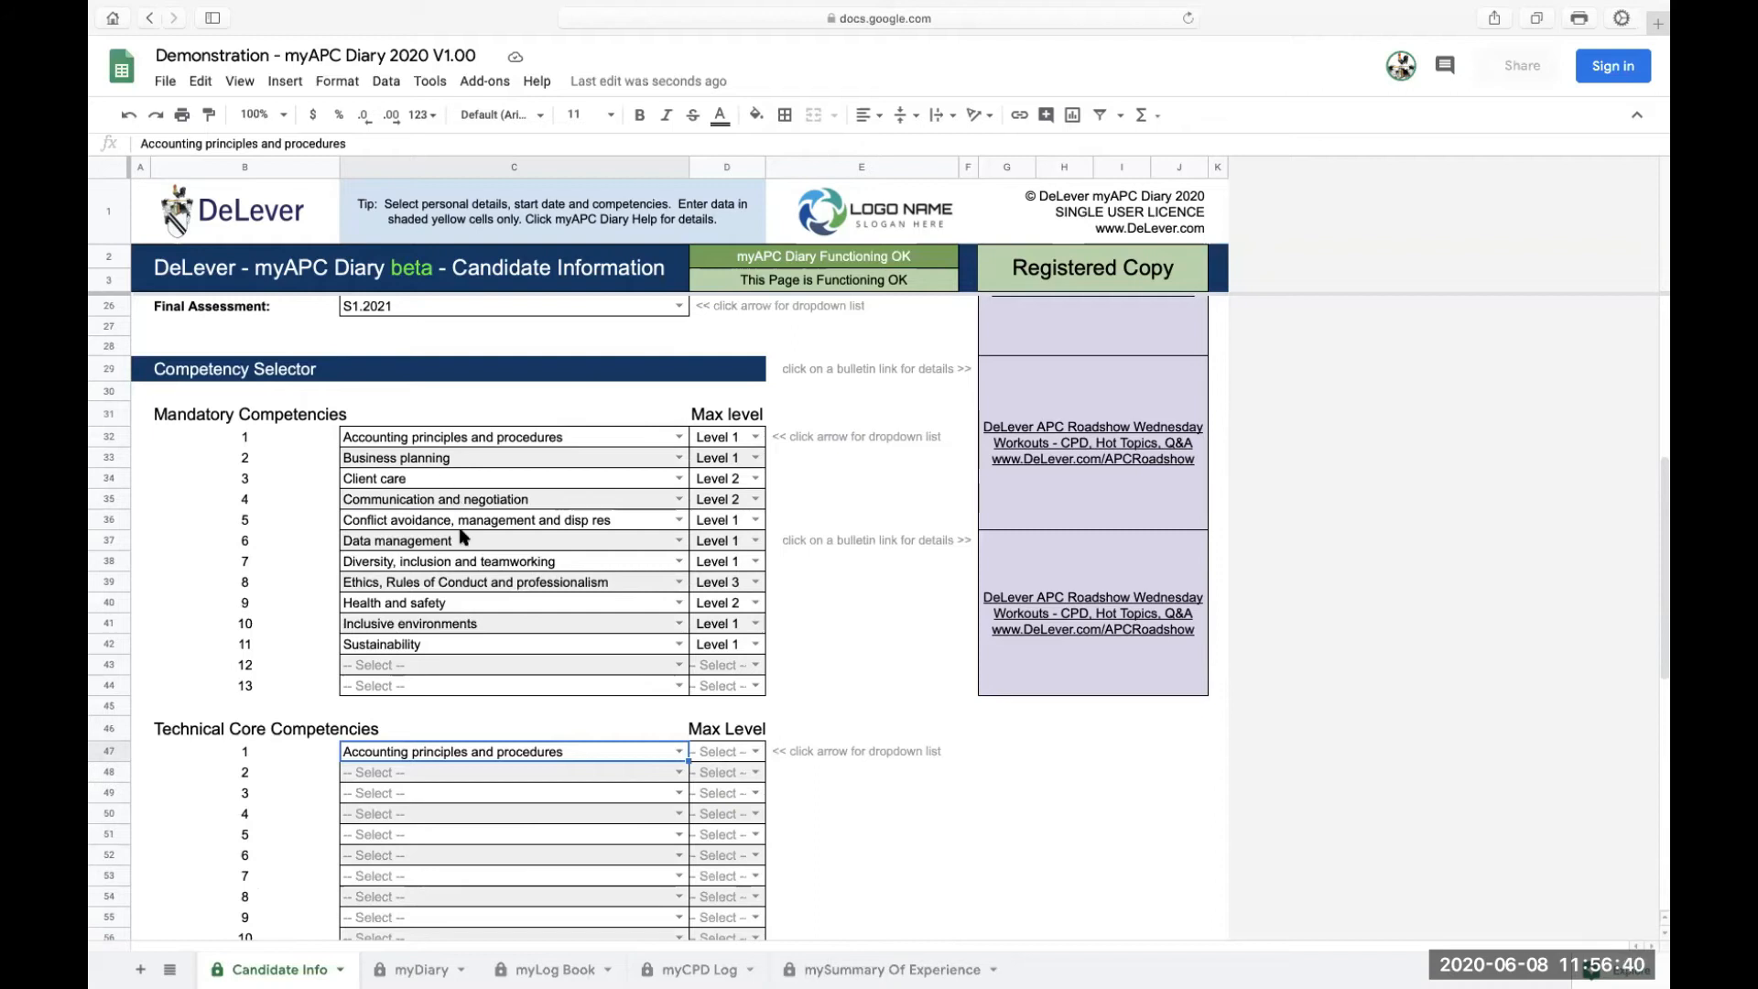
Change Technical Core 1 to Agriculture and set Technical Optional 1 to Agriculture as well
click(678, 751)
scroll(513, 746, down, 5)
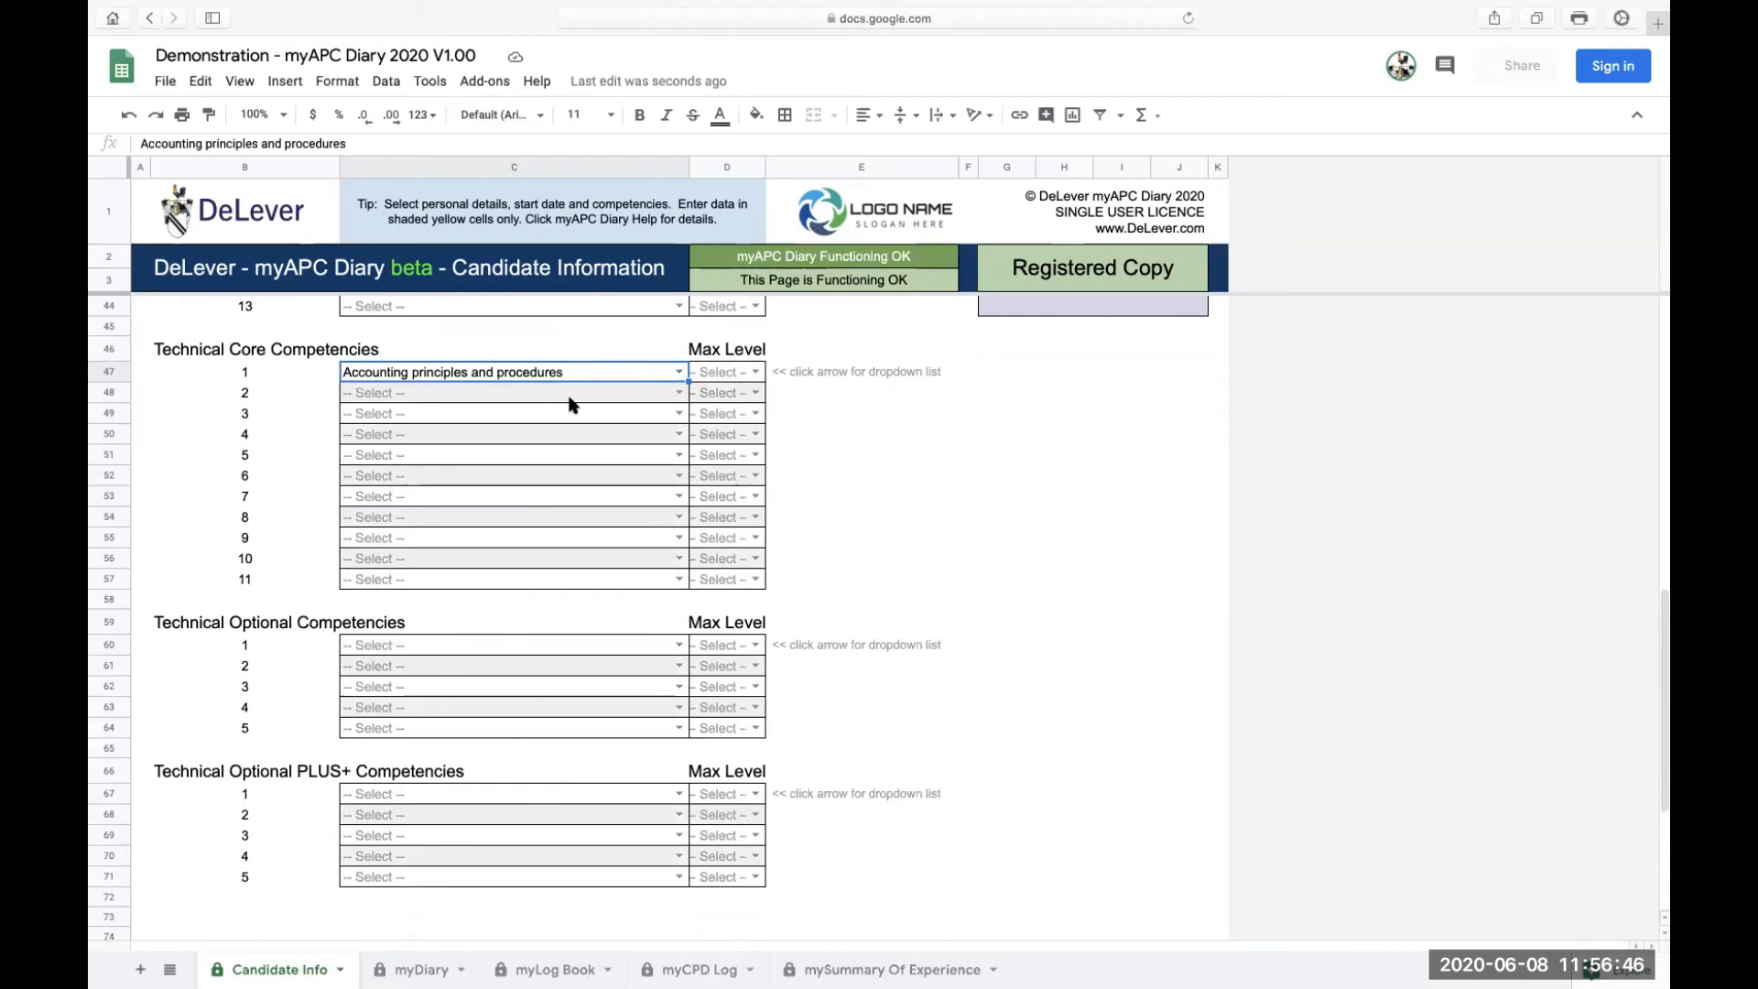
click(679, 372)
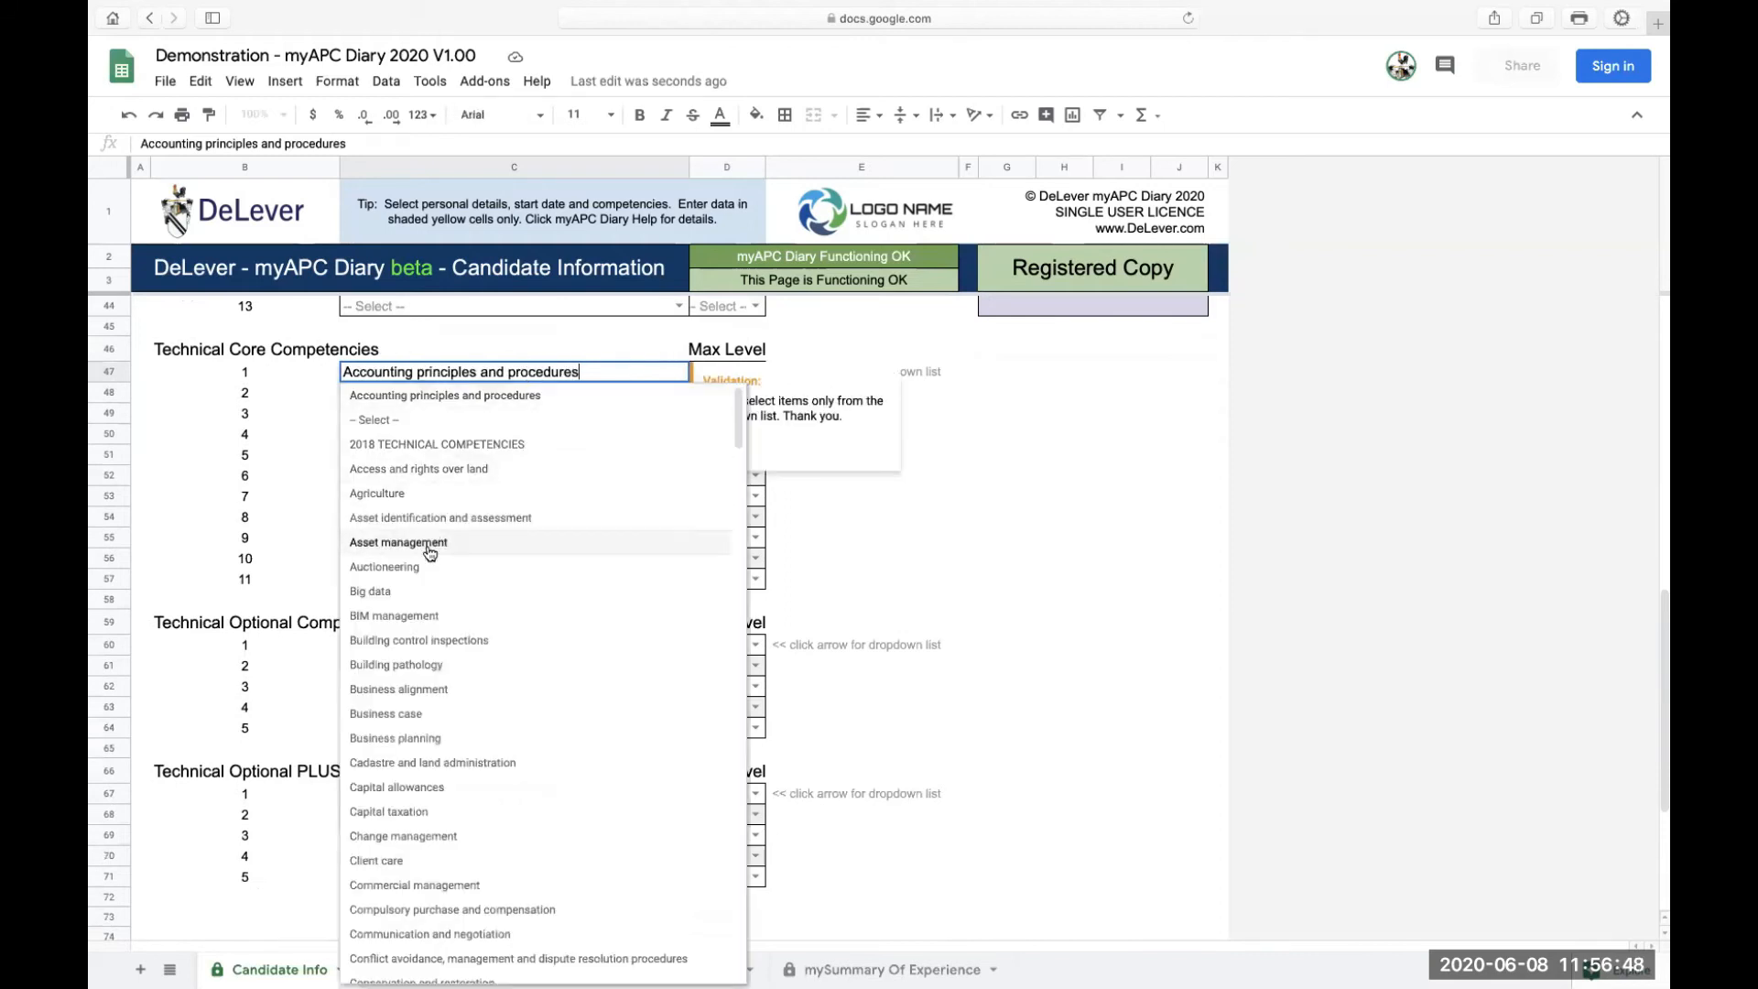
click(385, 496)
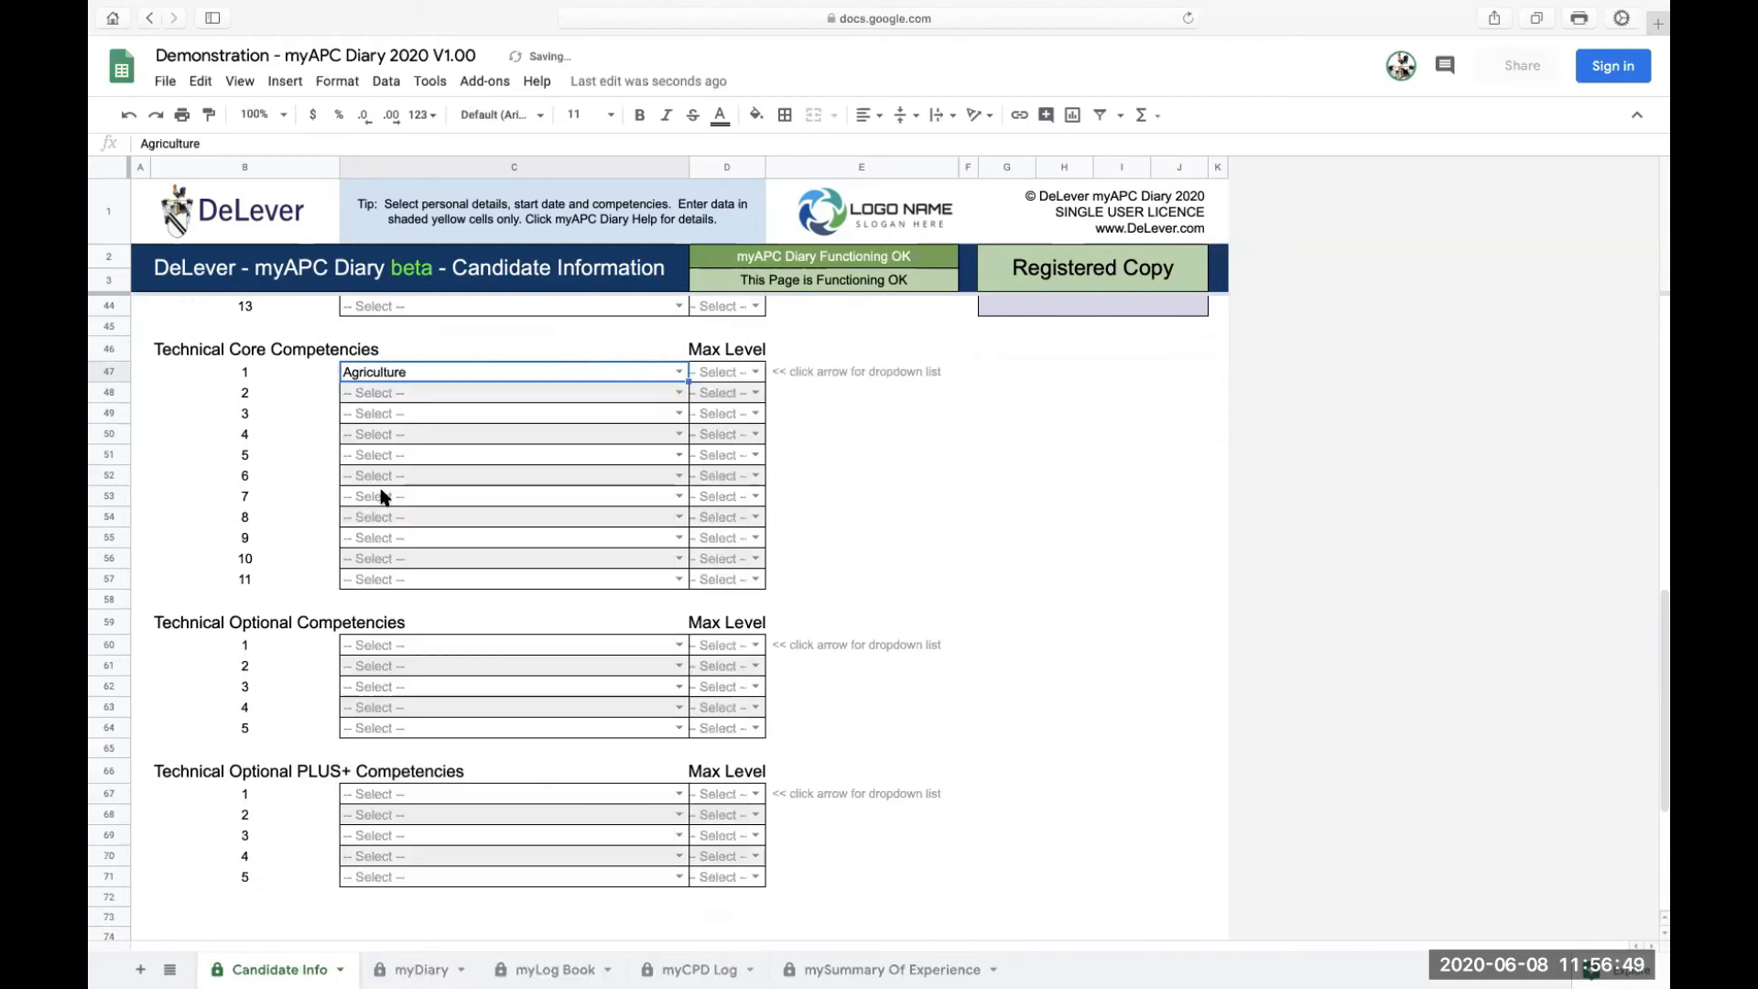
click(678, 647)
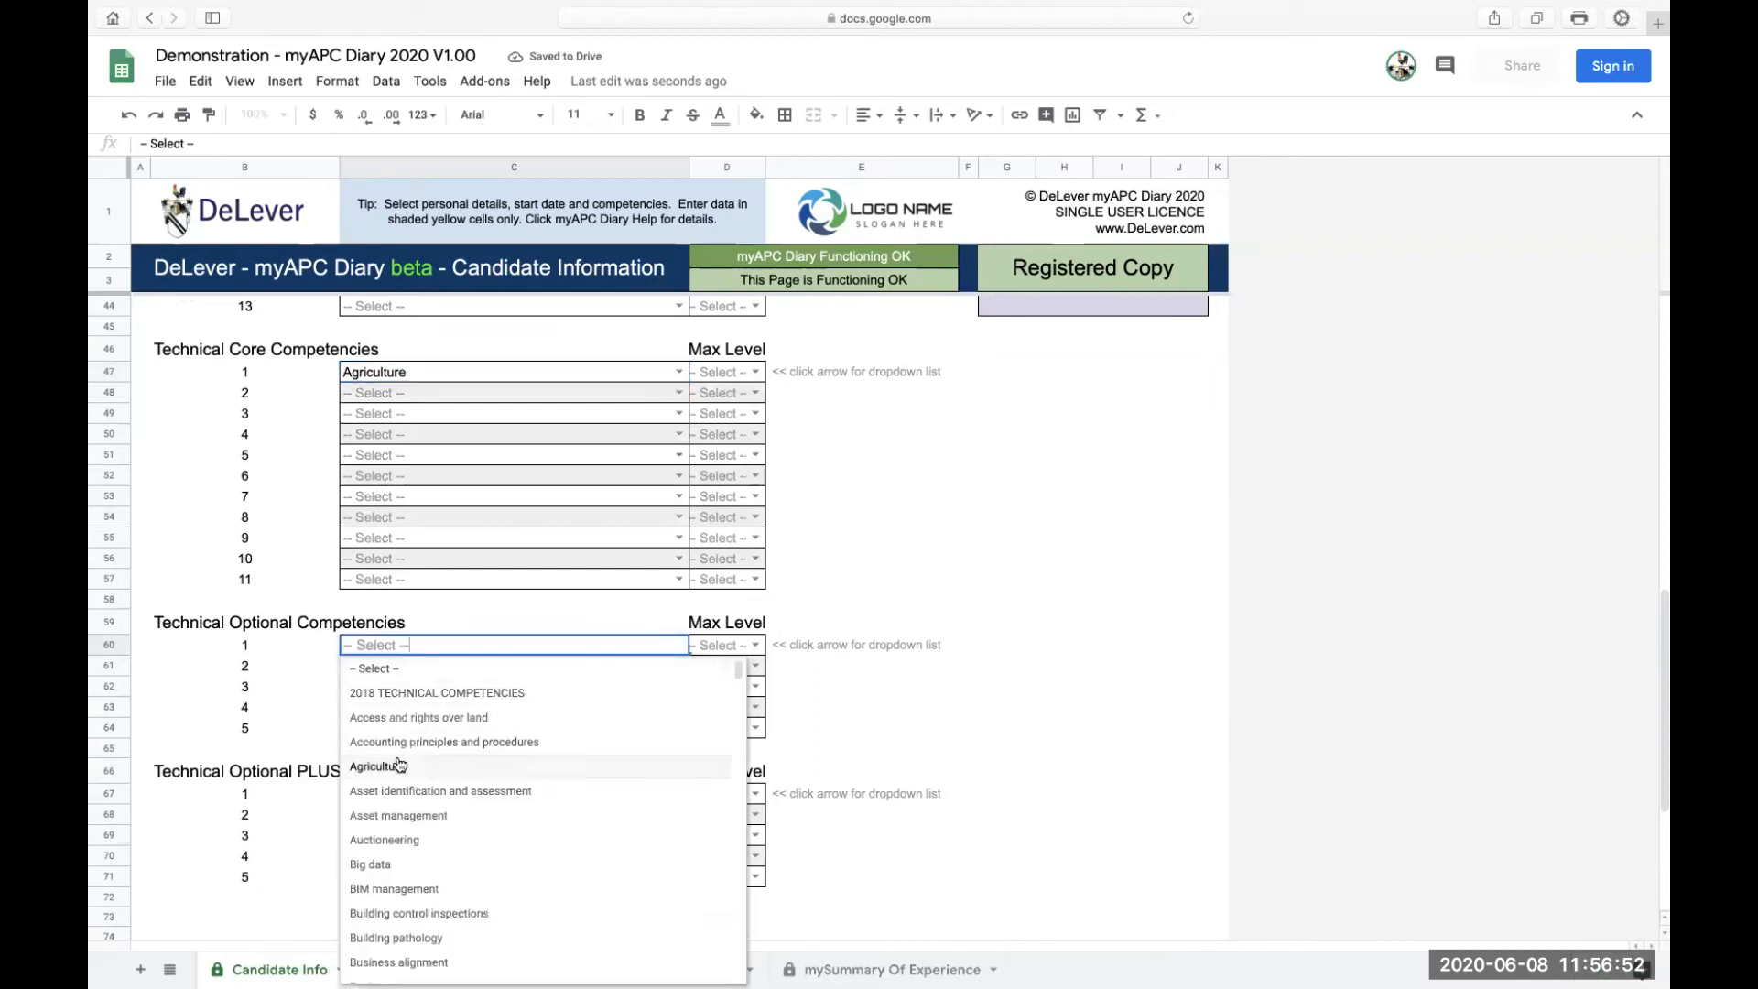
click(400, 766)
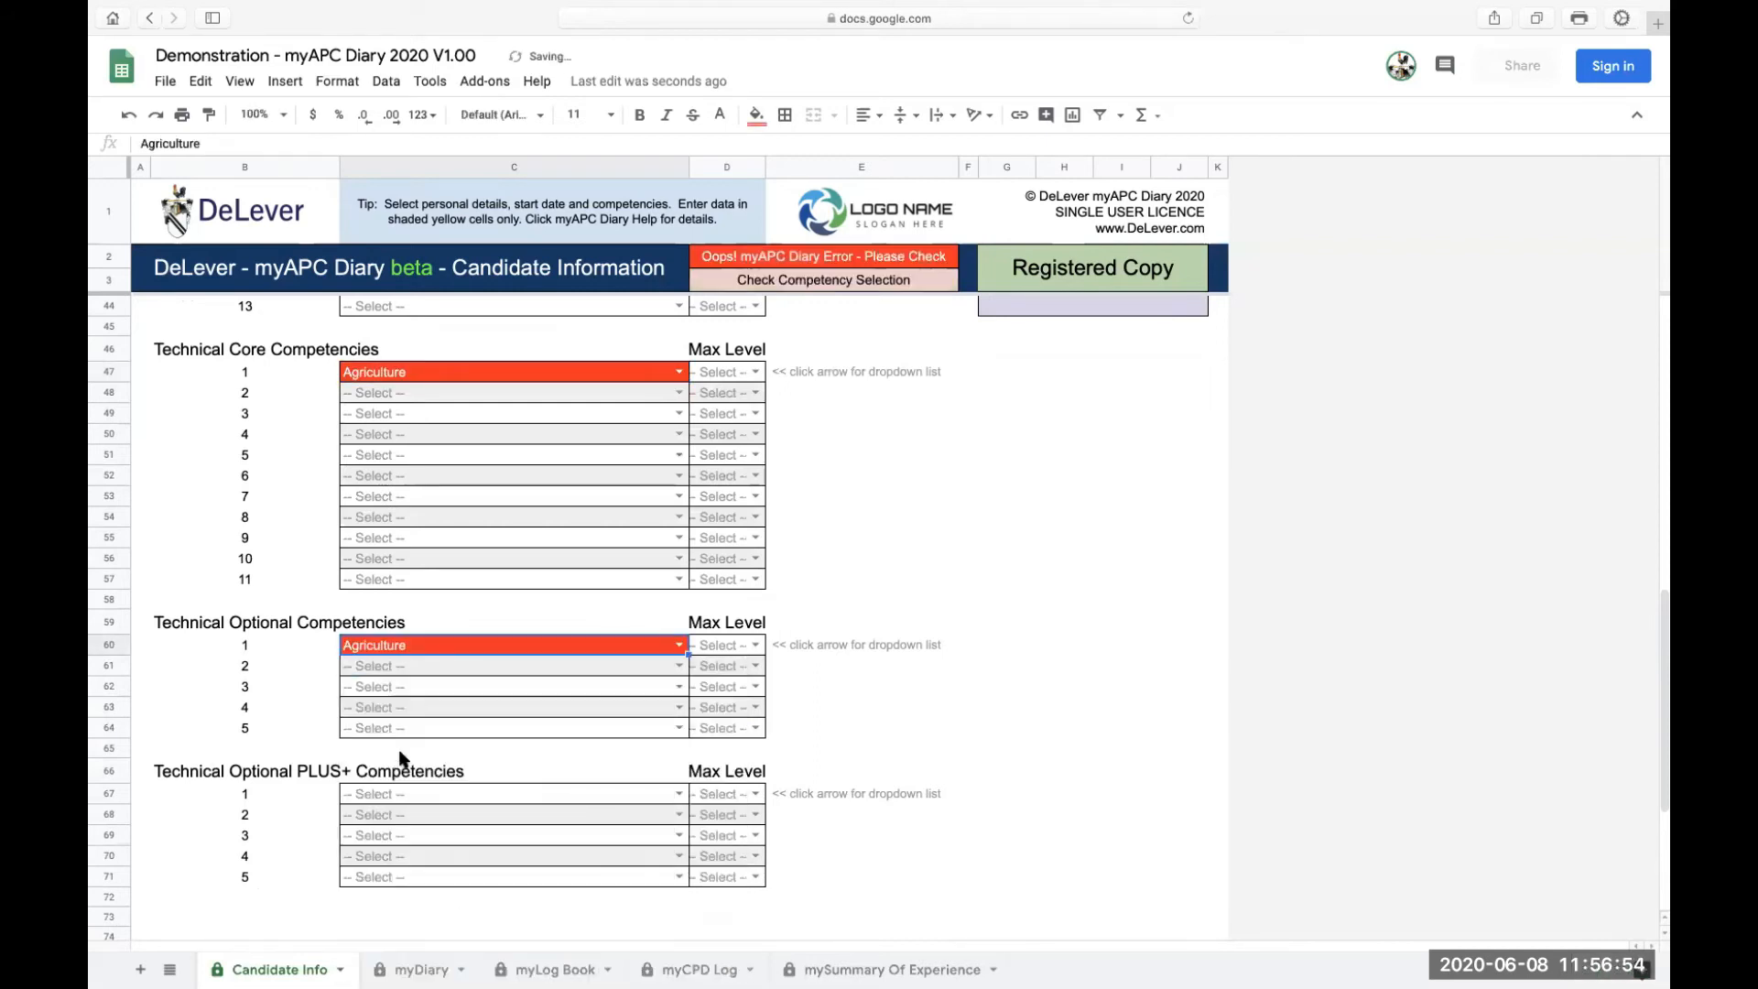
Set Technical Optional PLUS+ 1 to Agriculture and Agriculture's max level to Level 3
click(679, 793)
click(383, 911)
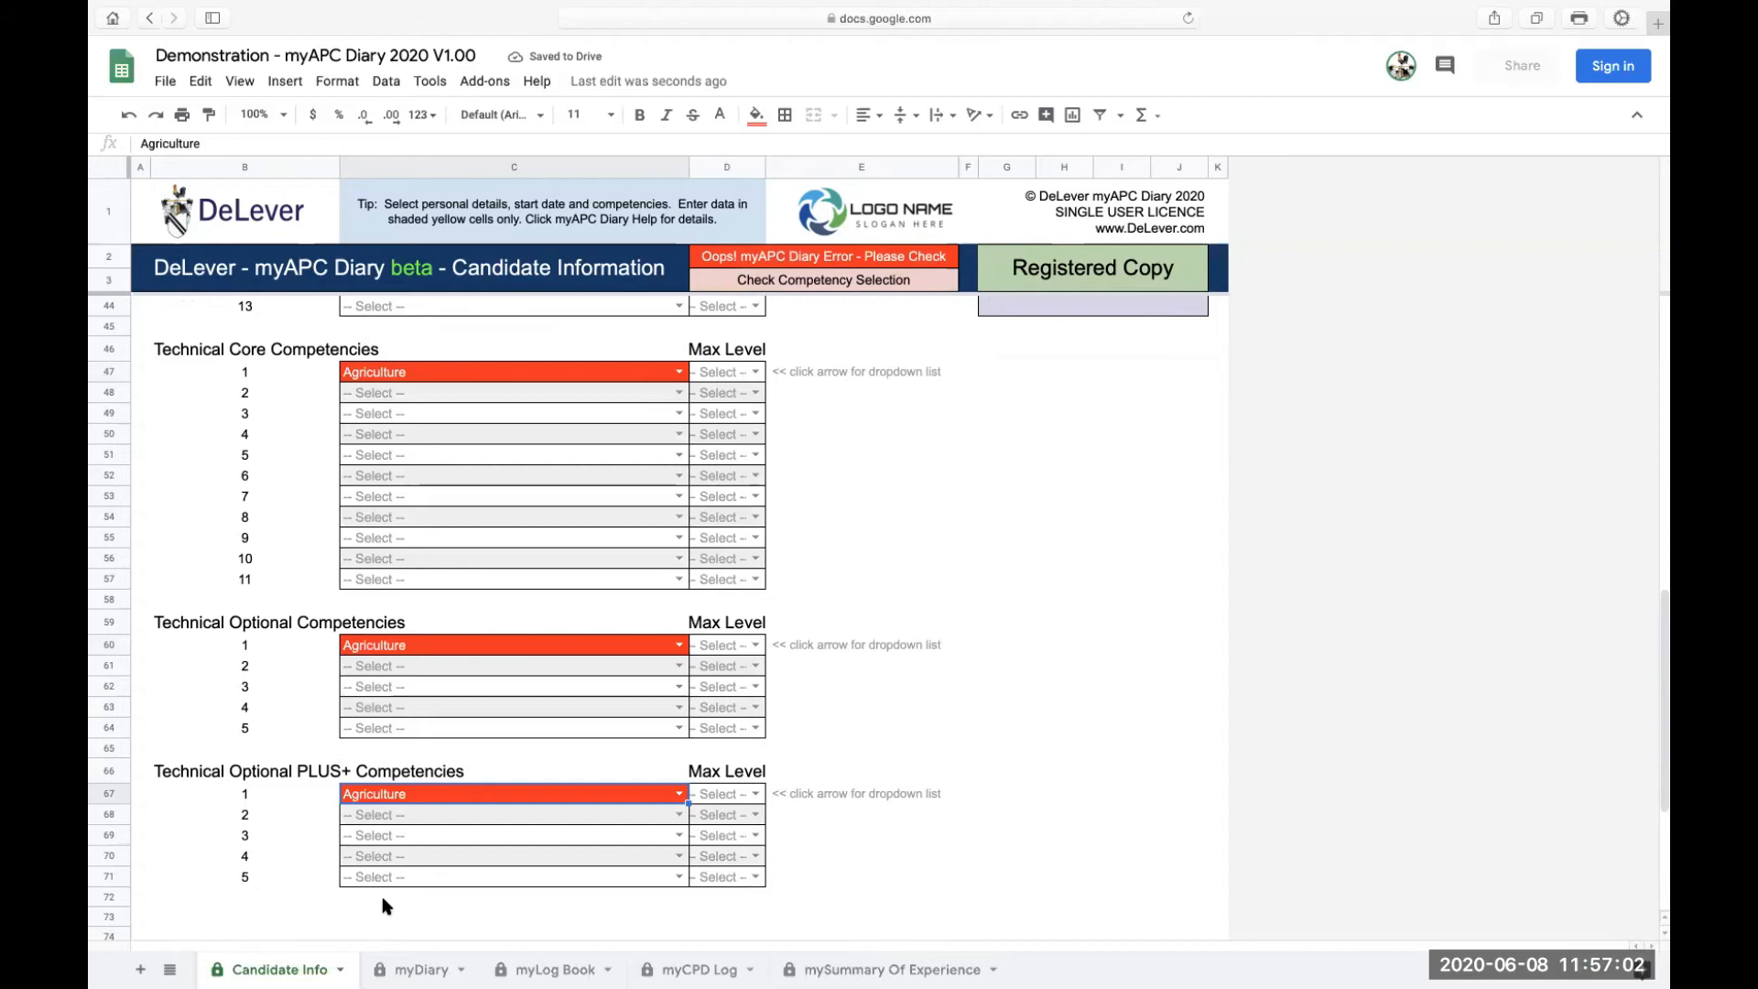
click(755, 373)
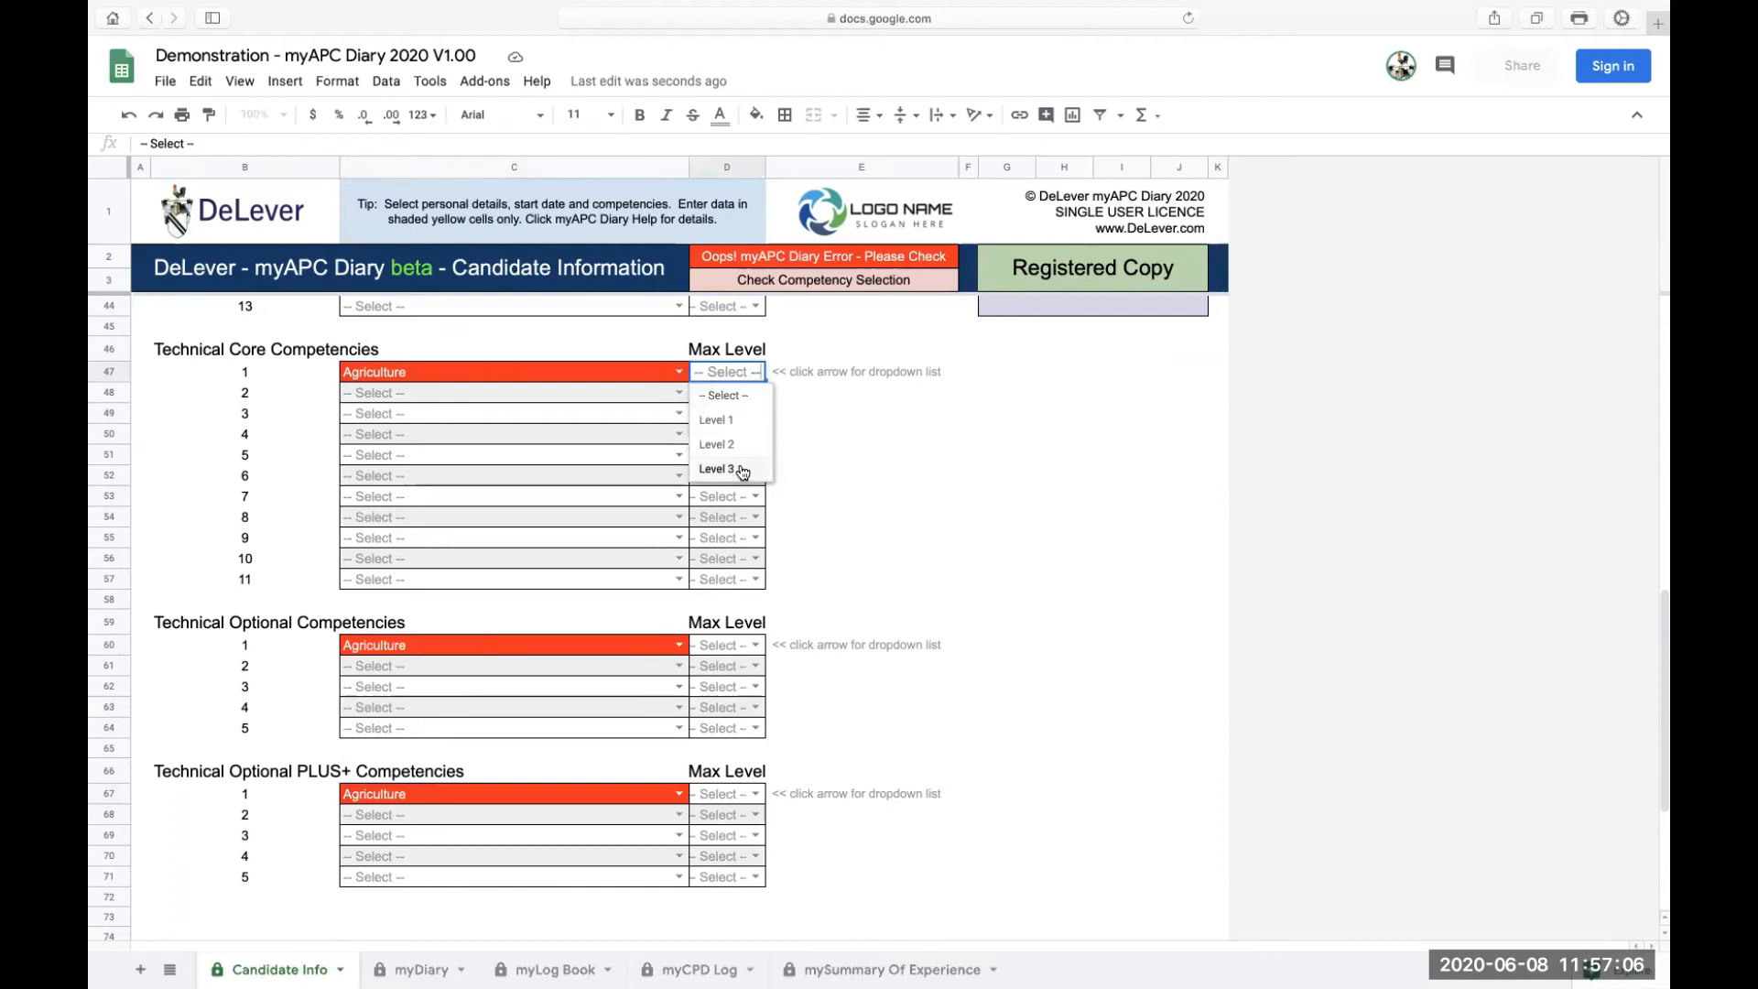
click(717, 469)
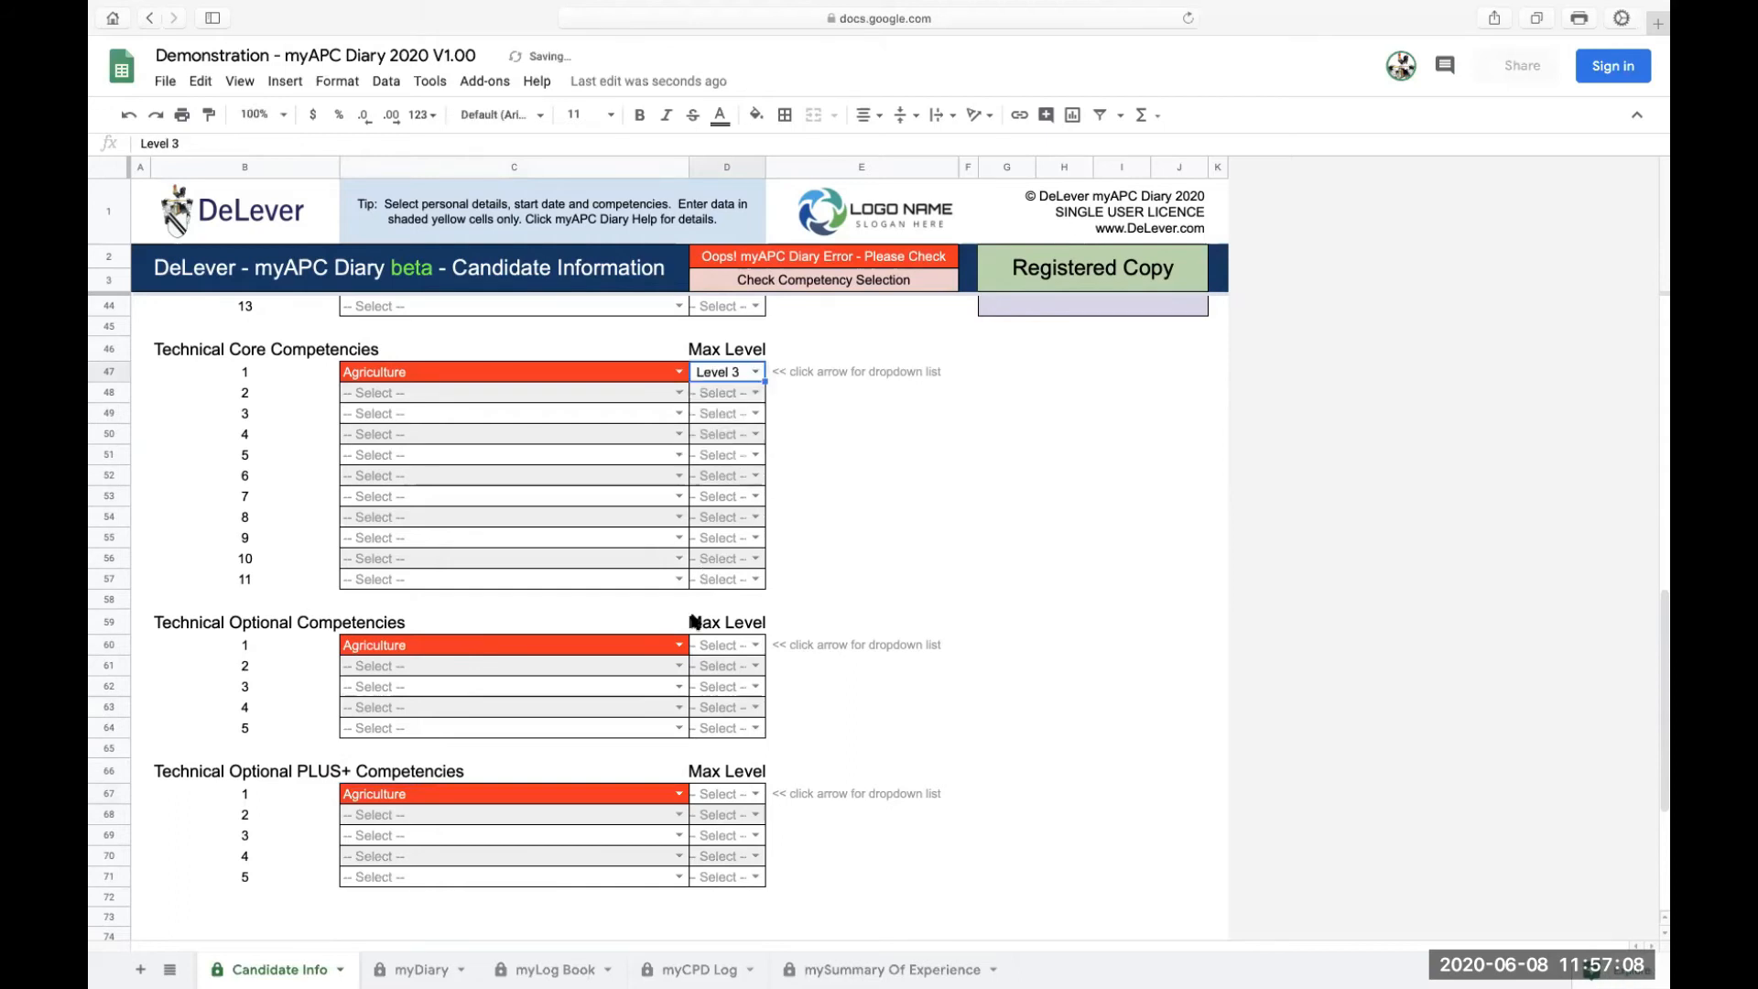
Replace Technical Optional 1 with Big data and Technical Optional PLUS+ 1 with BIM management
click(678, 644)
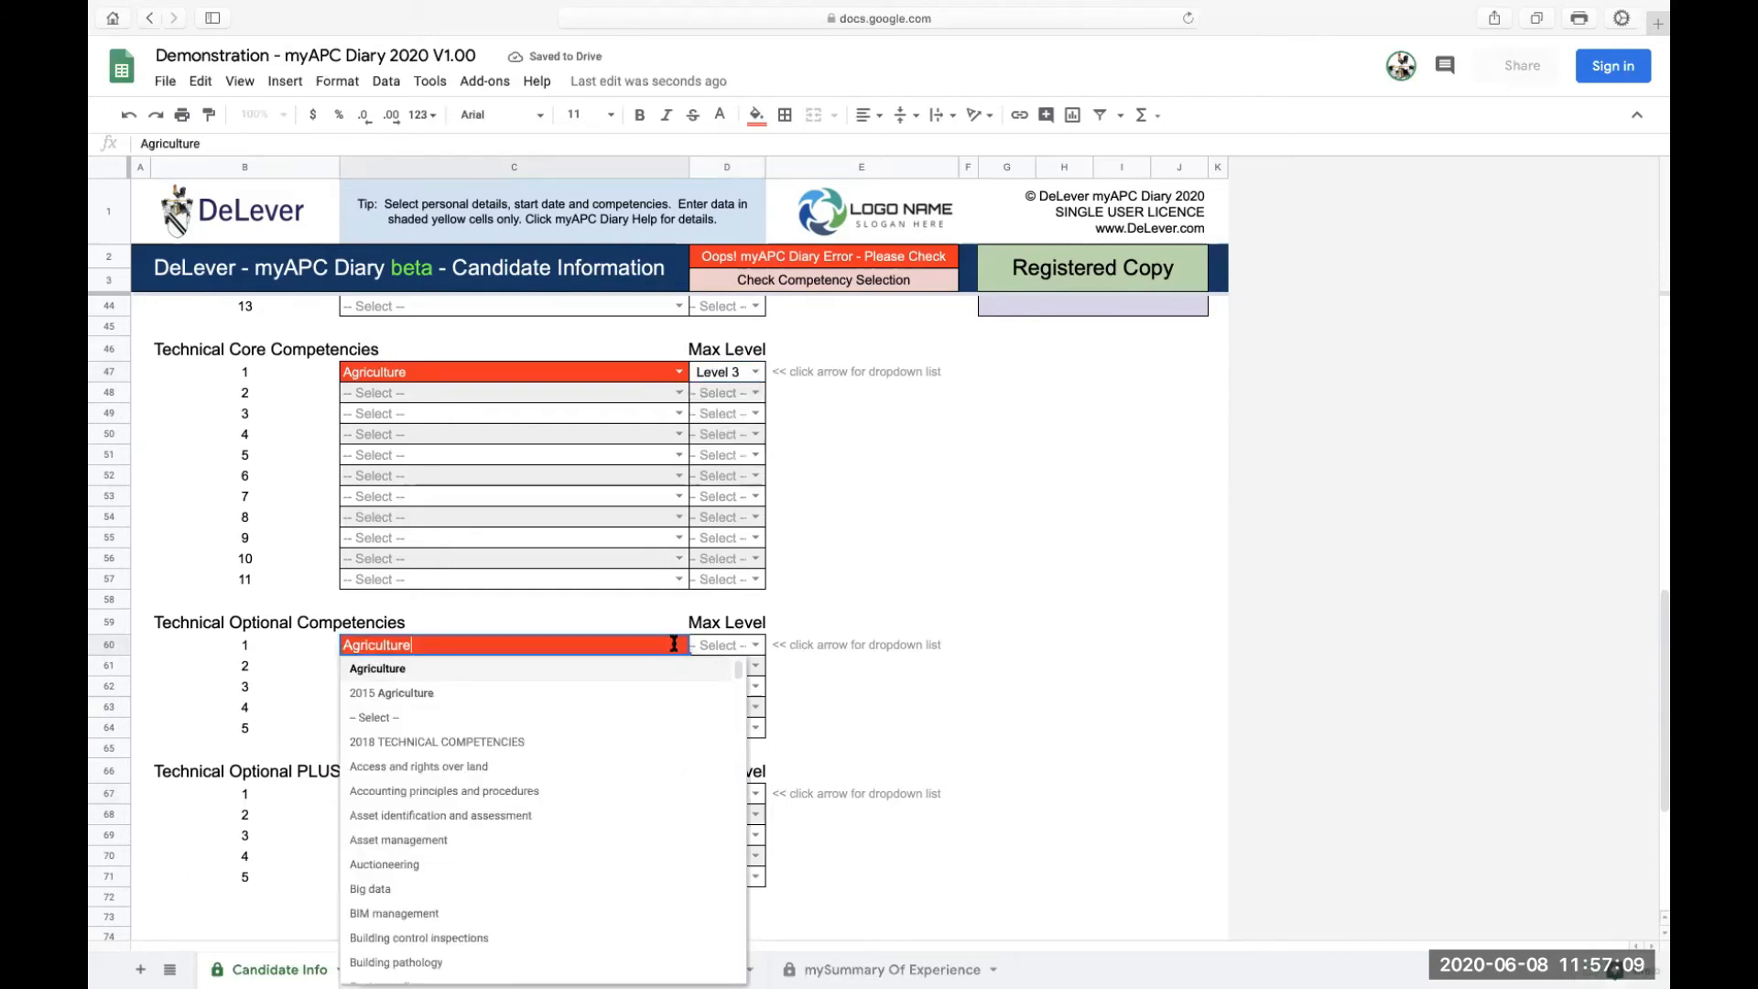
click(408, 889)
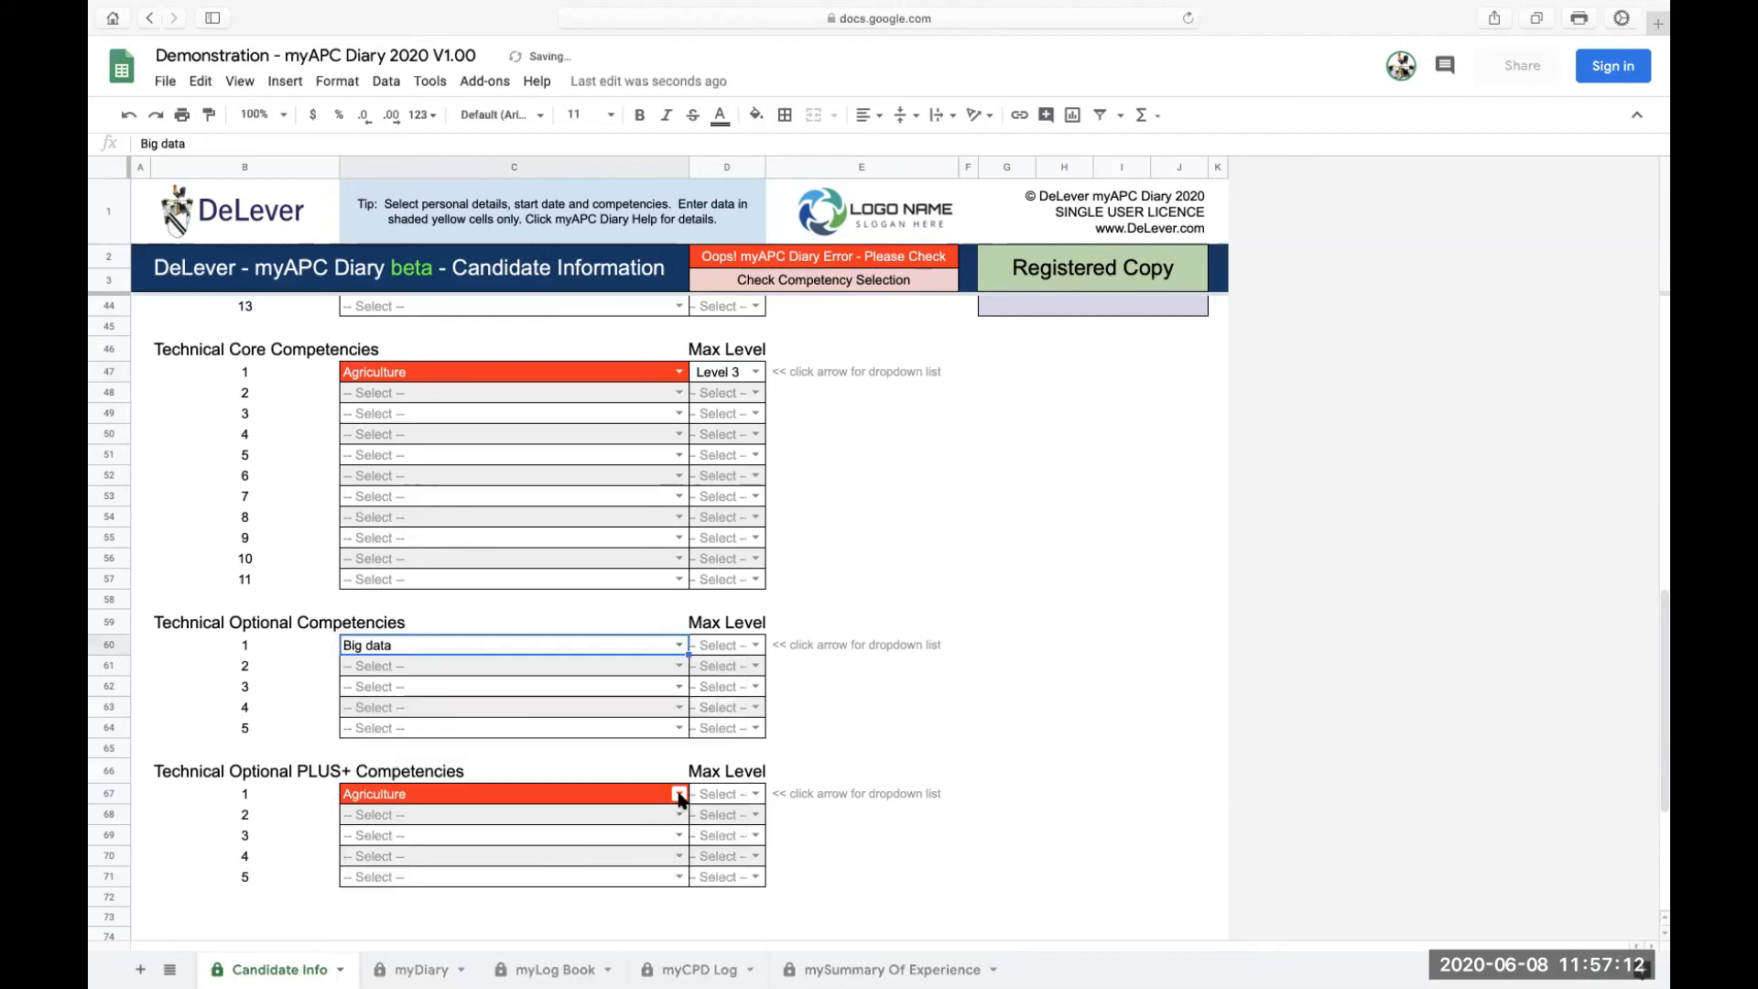
click(678, 793)
scroll(506, 857, down, 2)
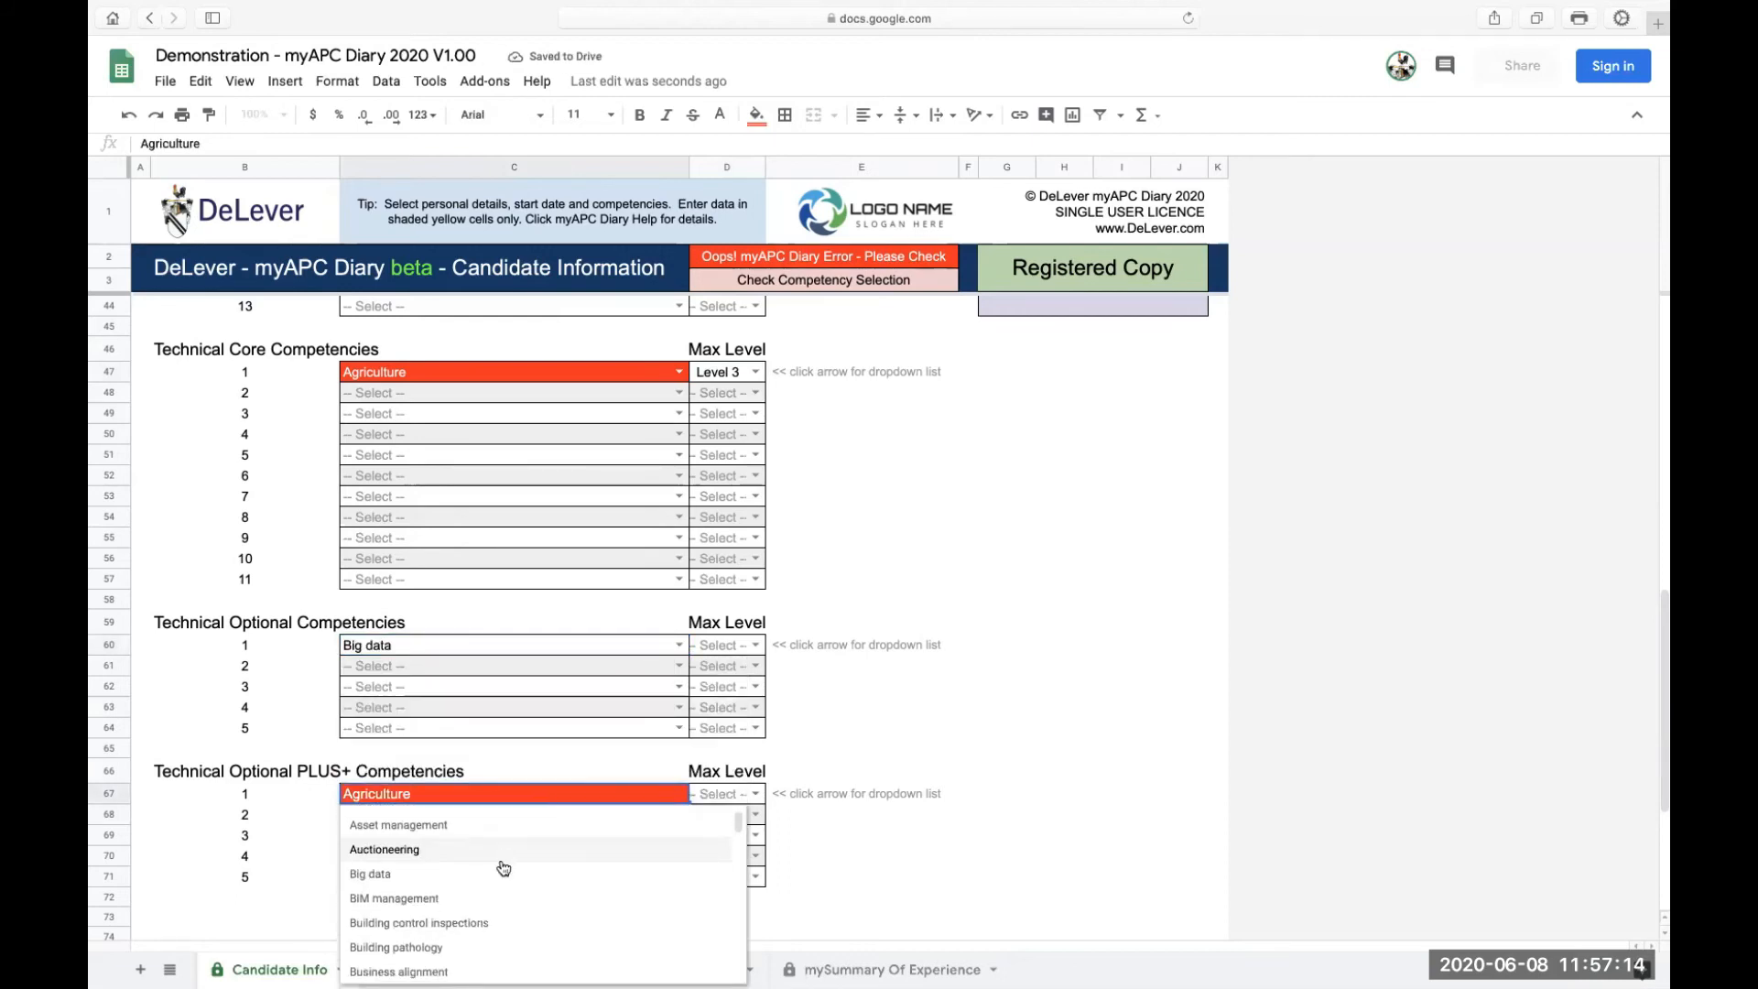
click(400, 900)
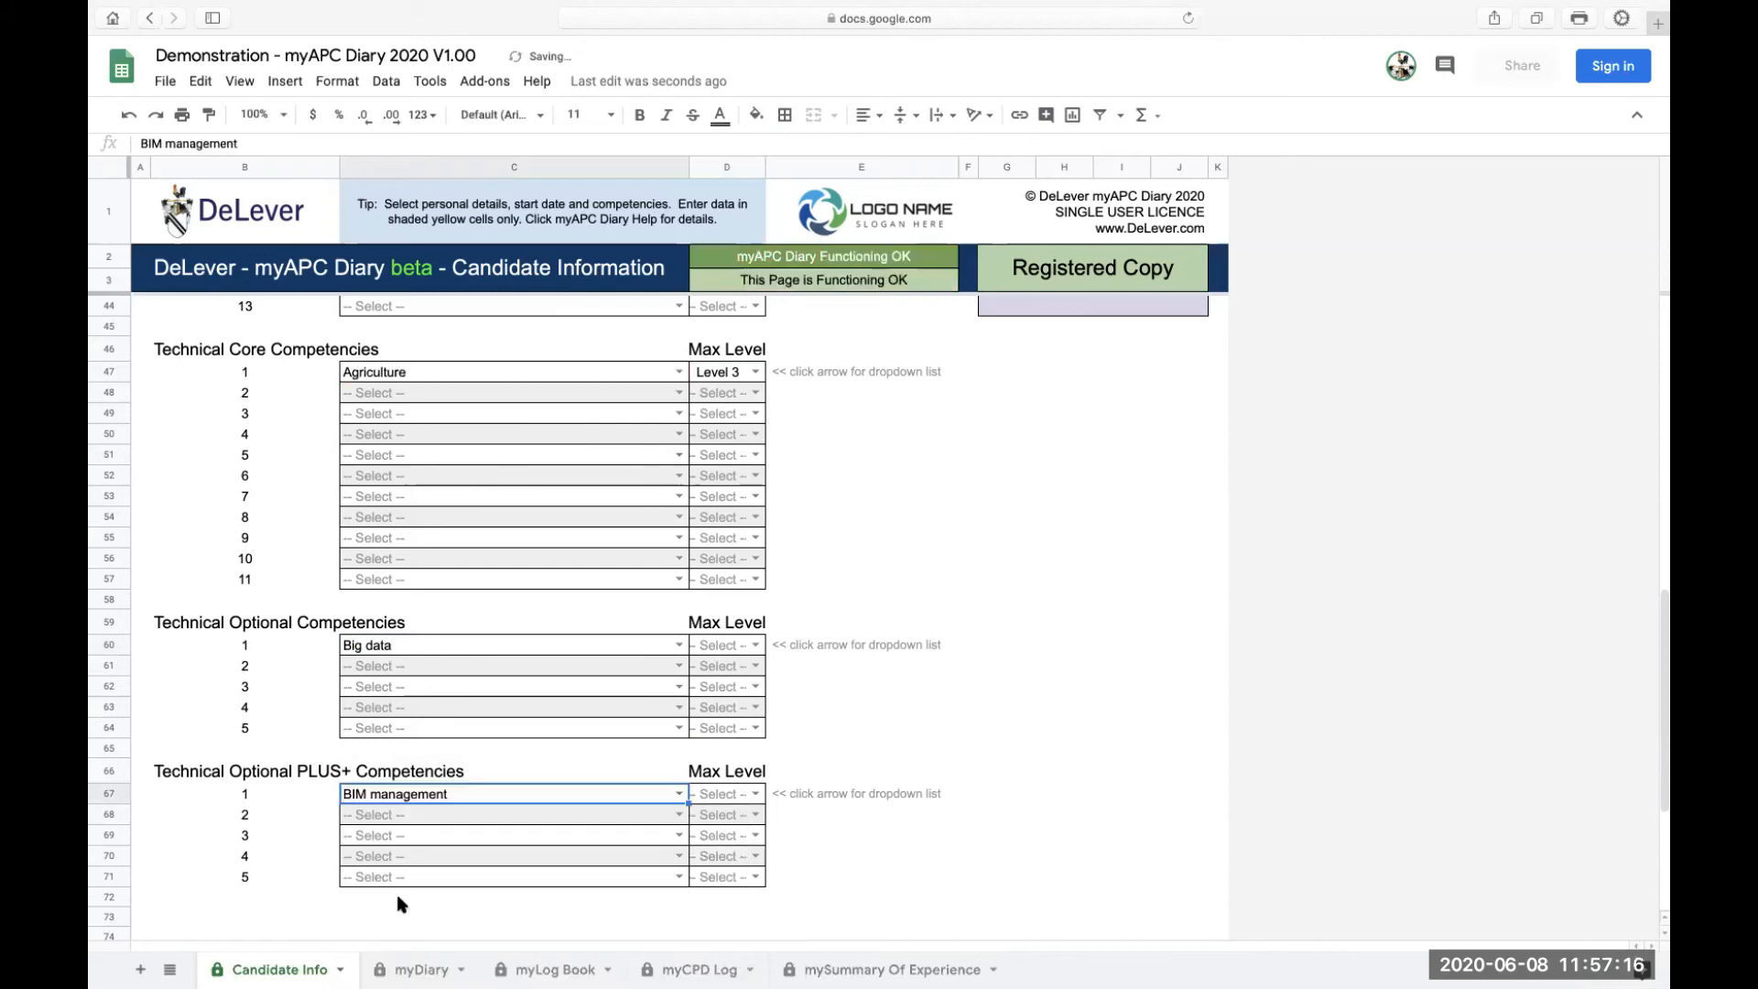
Add Building control inspections (Level 2) and Capital allowances as Technical Core 2 and 3
click(679, 393)
click(423, 663)
click(679, 414)
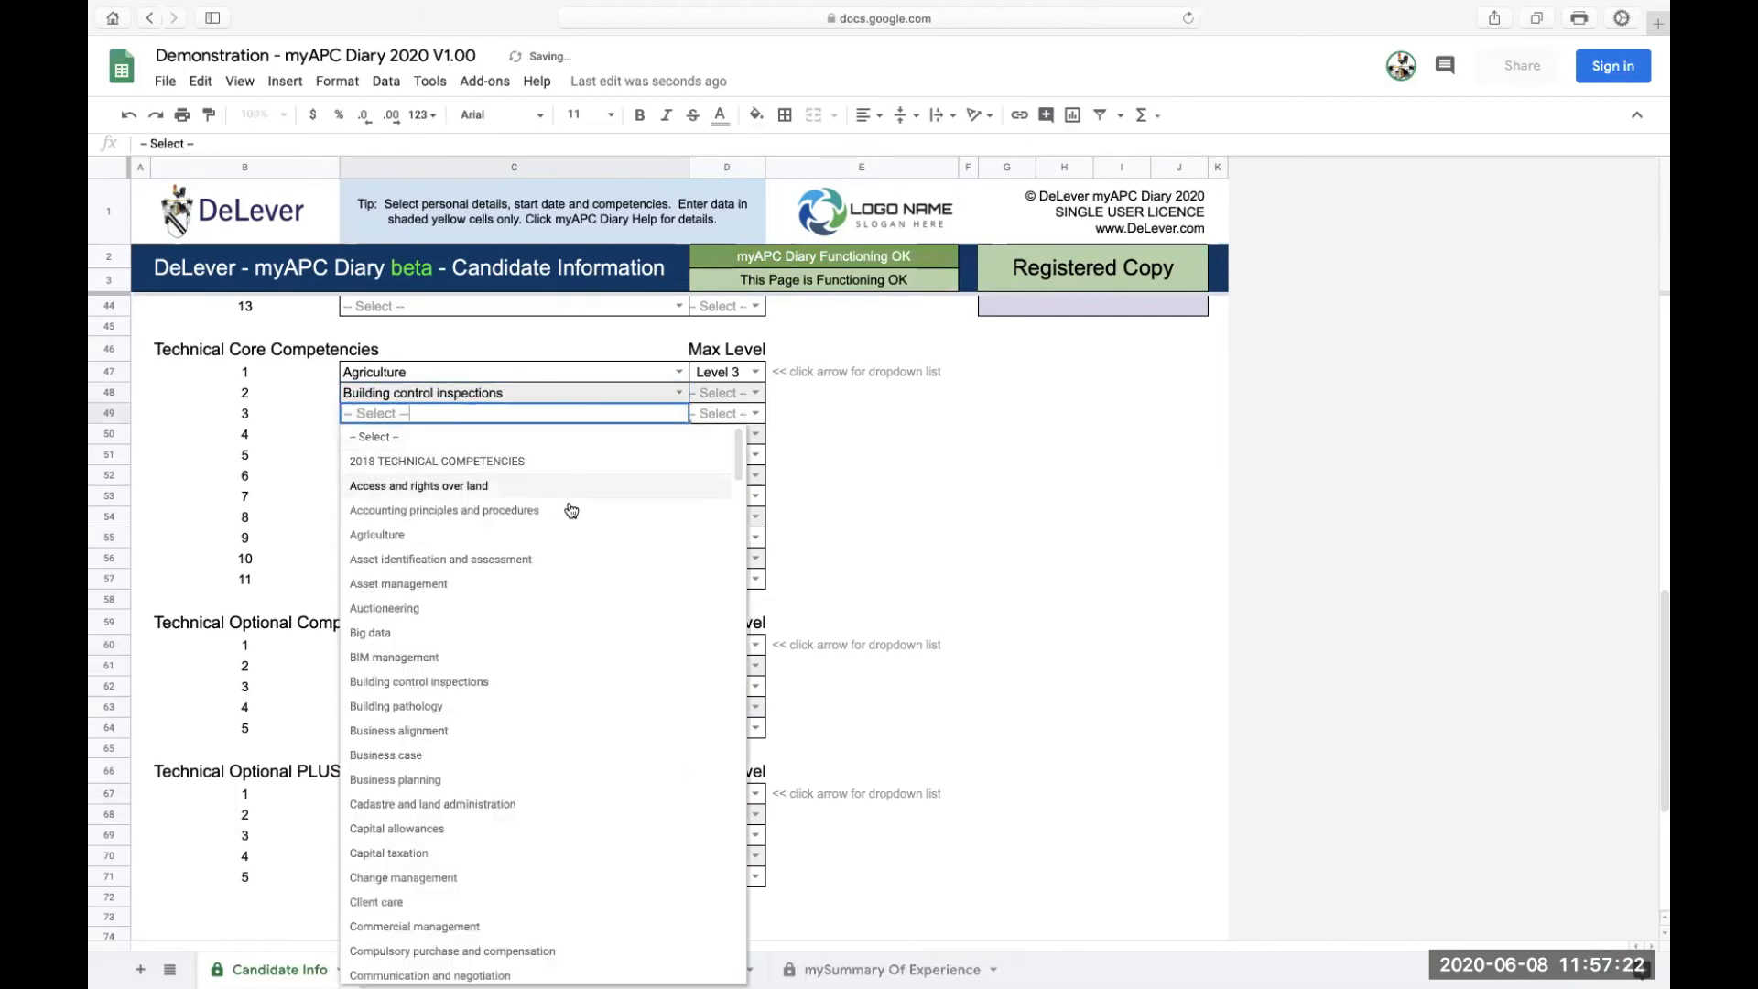
scroll(475, 730, down, 1)
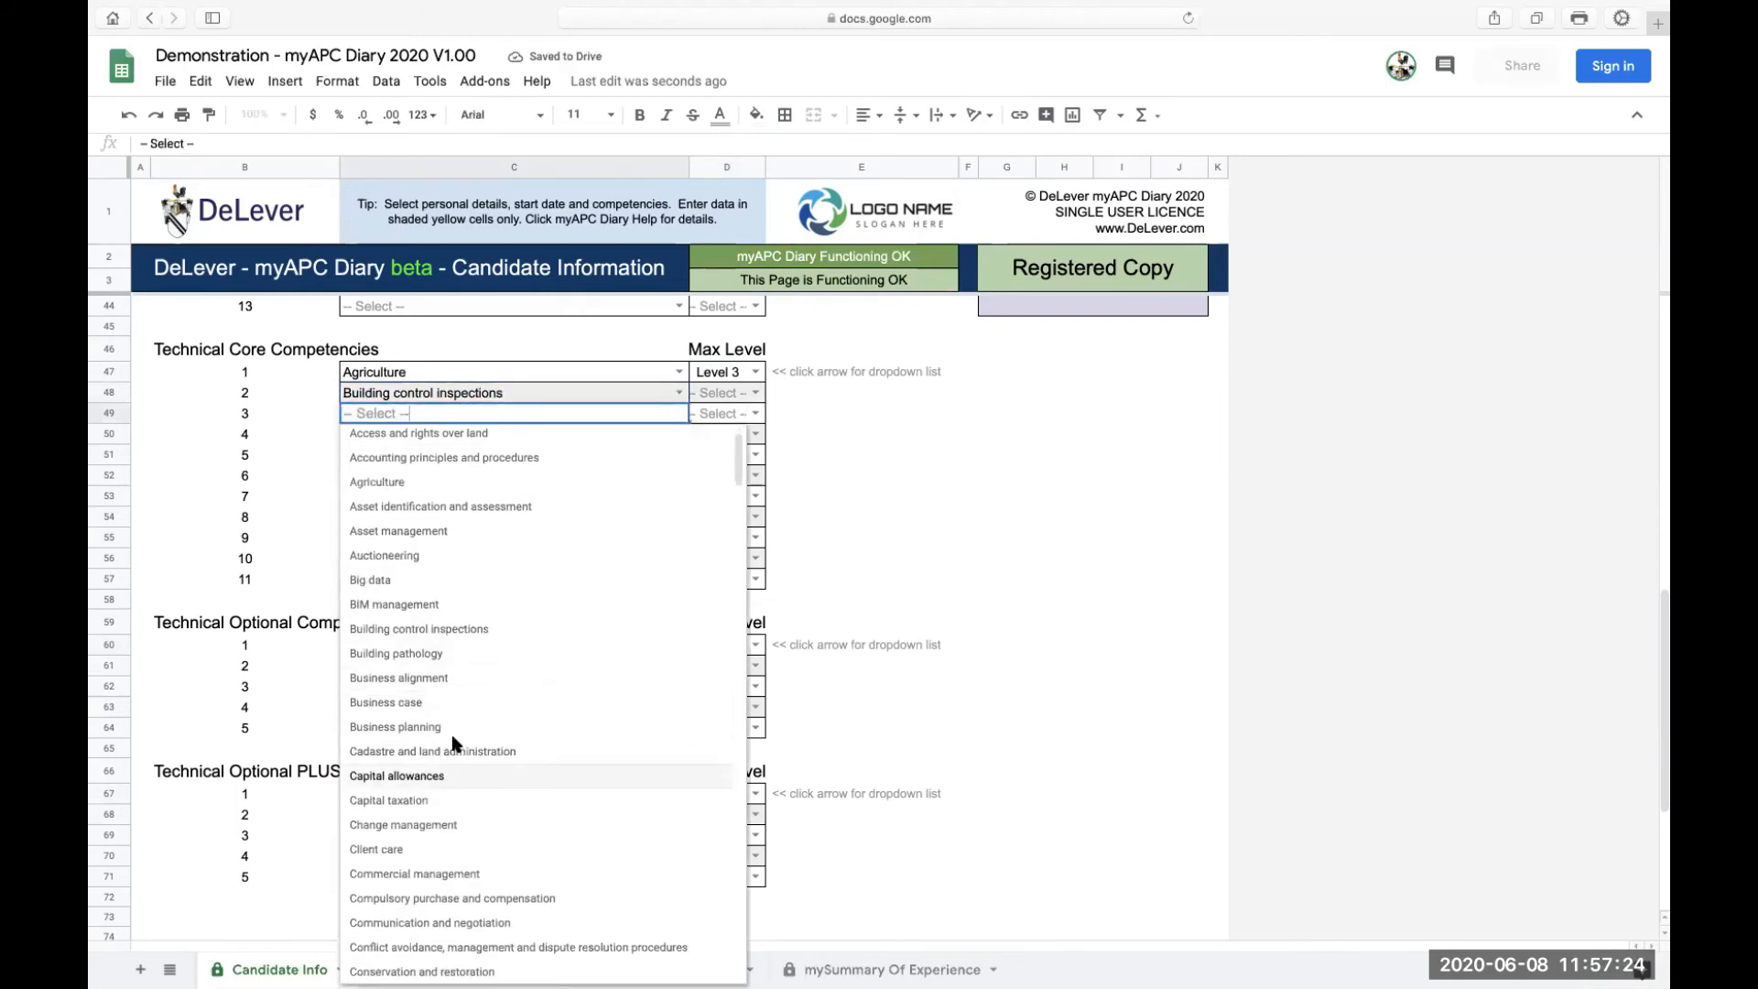
click(429, 776)
click(756, 392)
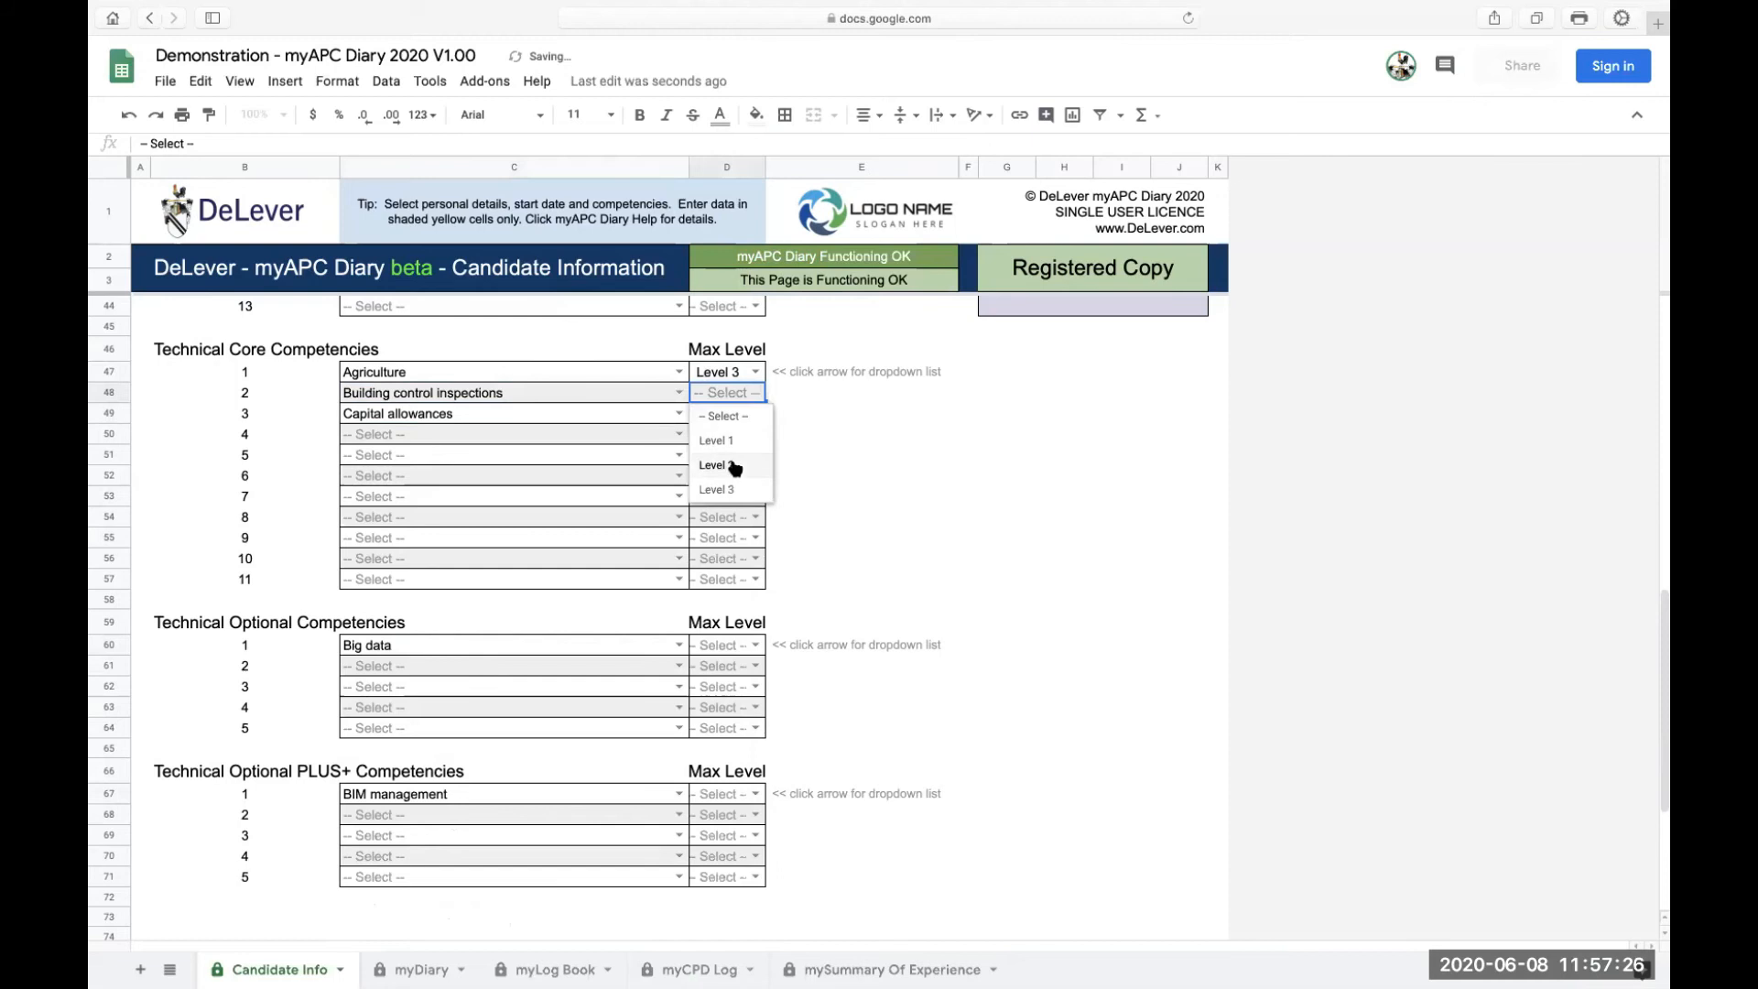
click(716, 464)
Set max levels: Capital allowances to Level 3, Big data and BIM management to Level 2
click(755, 413)
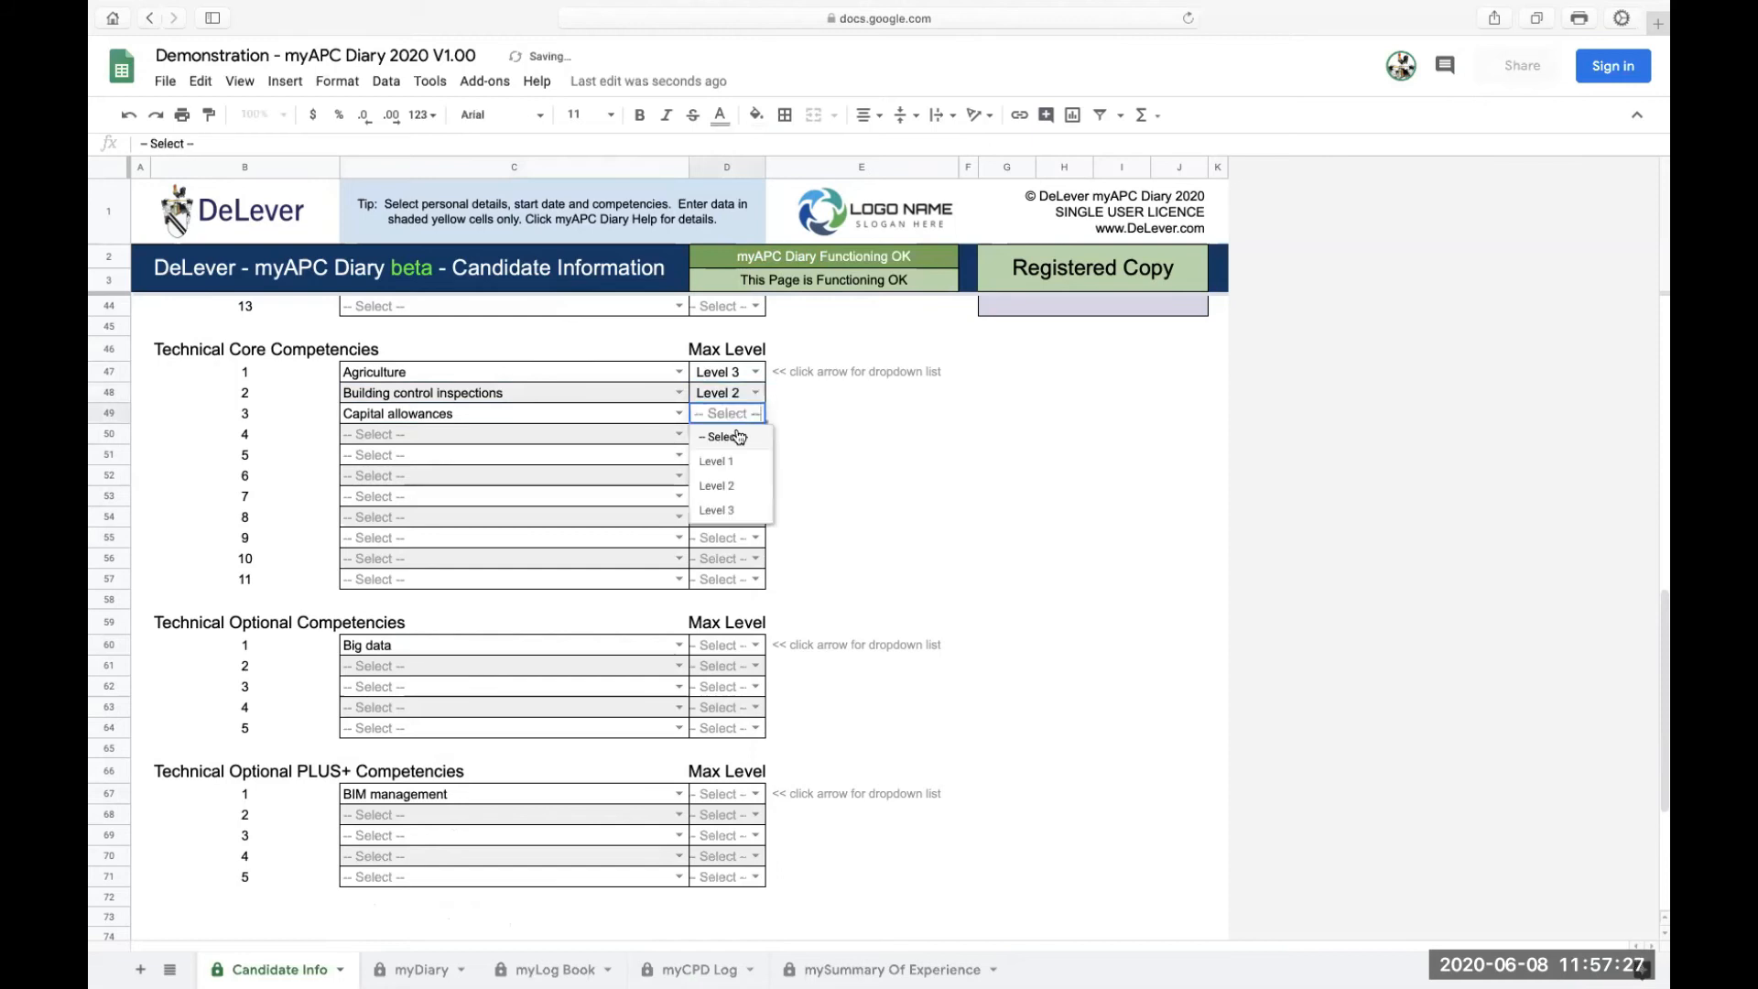
click(728, 510)
click(756, 645)
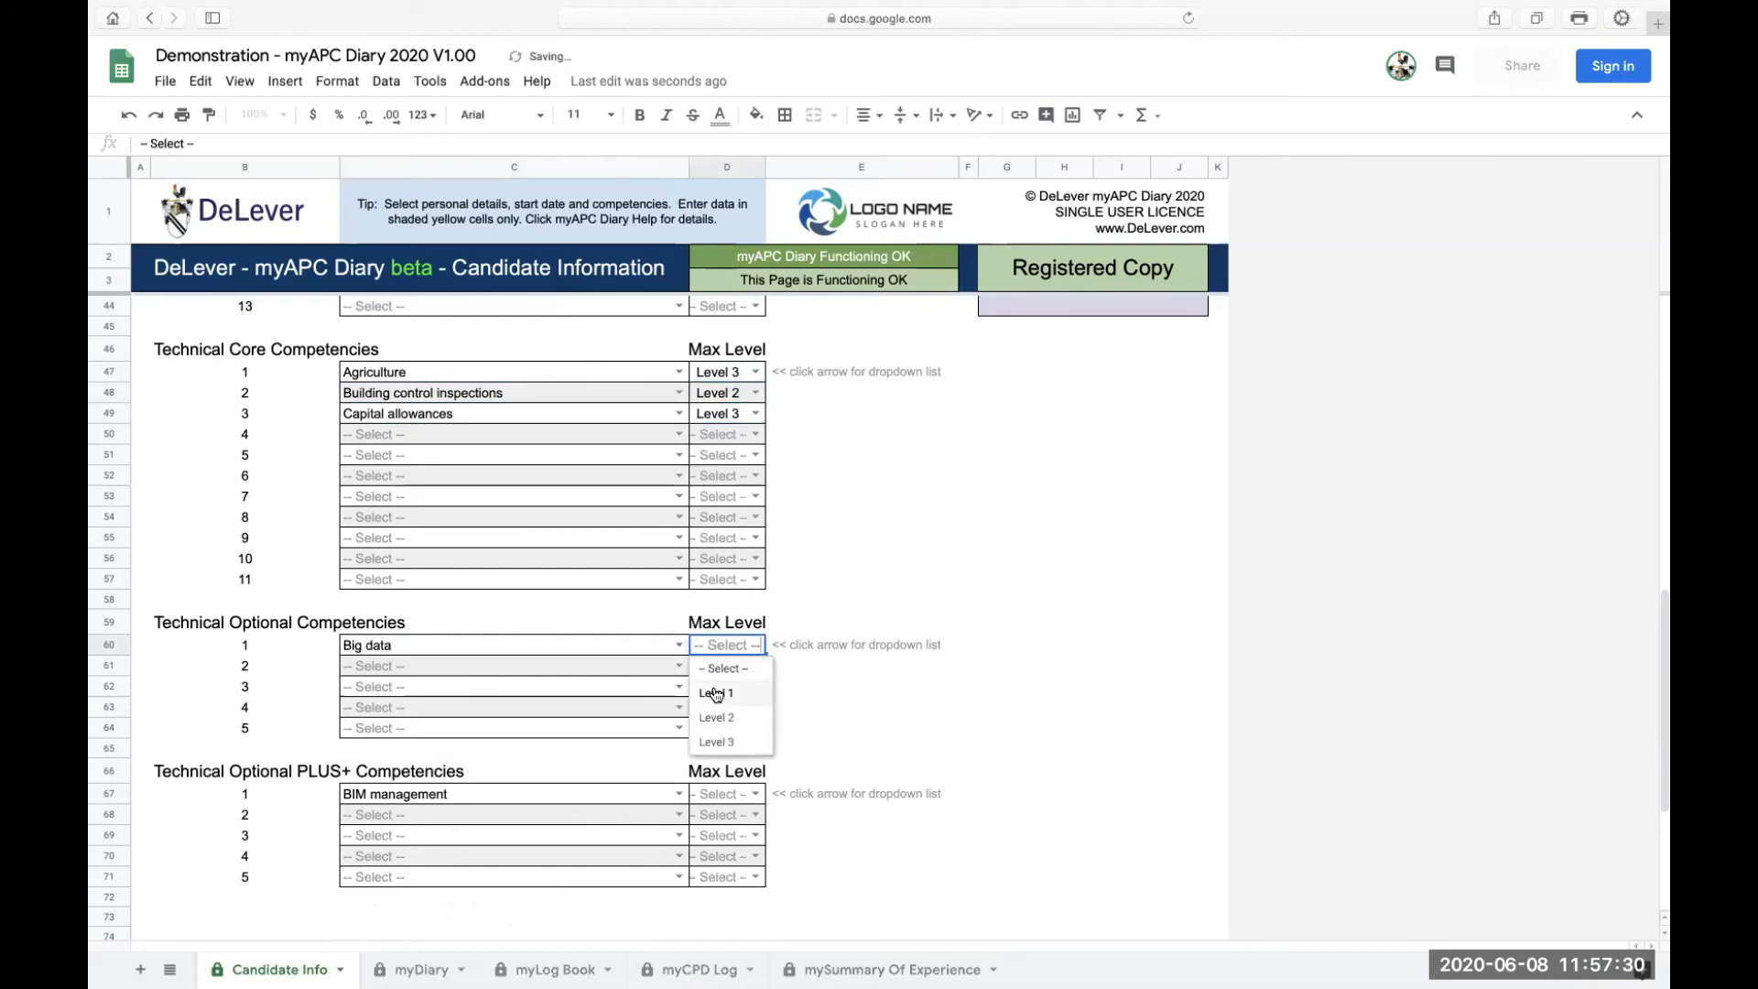
click(720, 718)
click(756, 794)
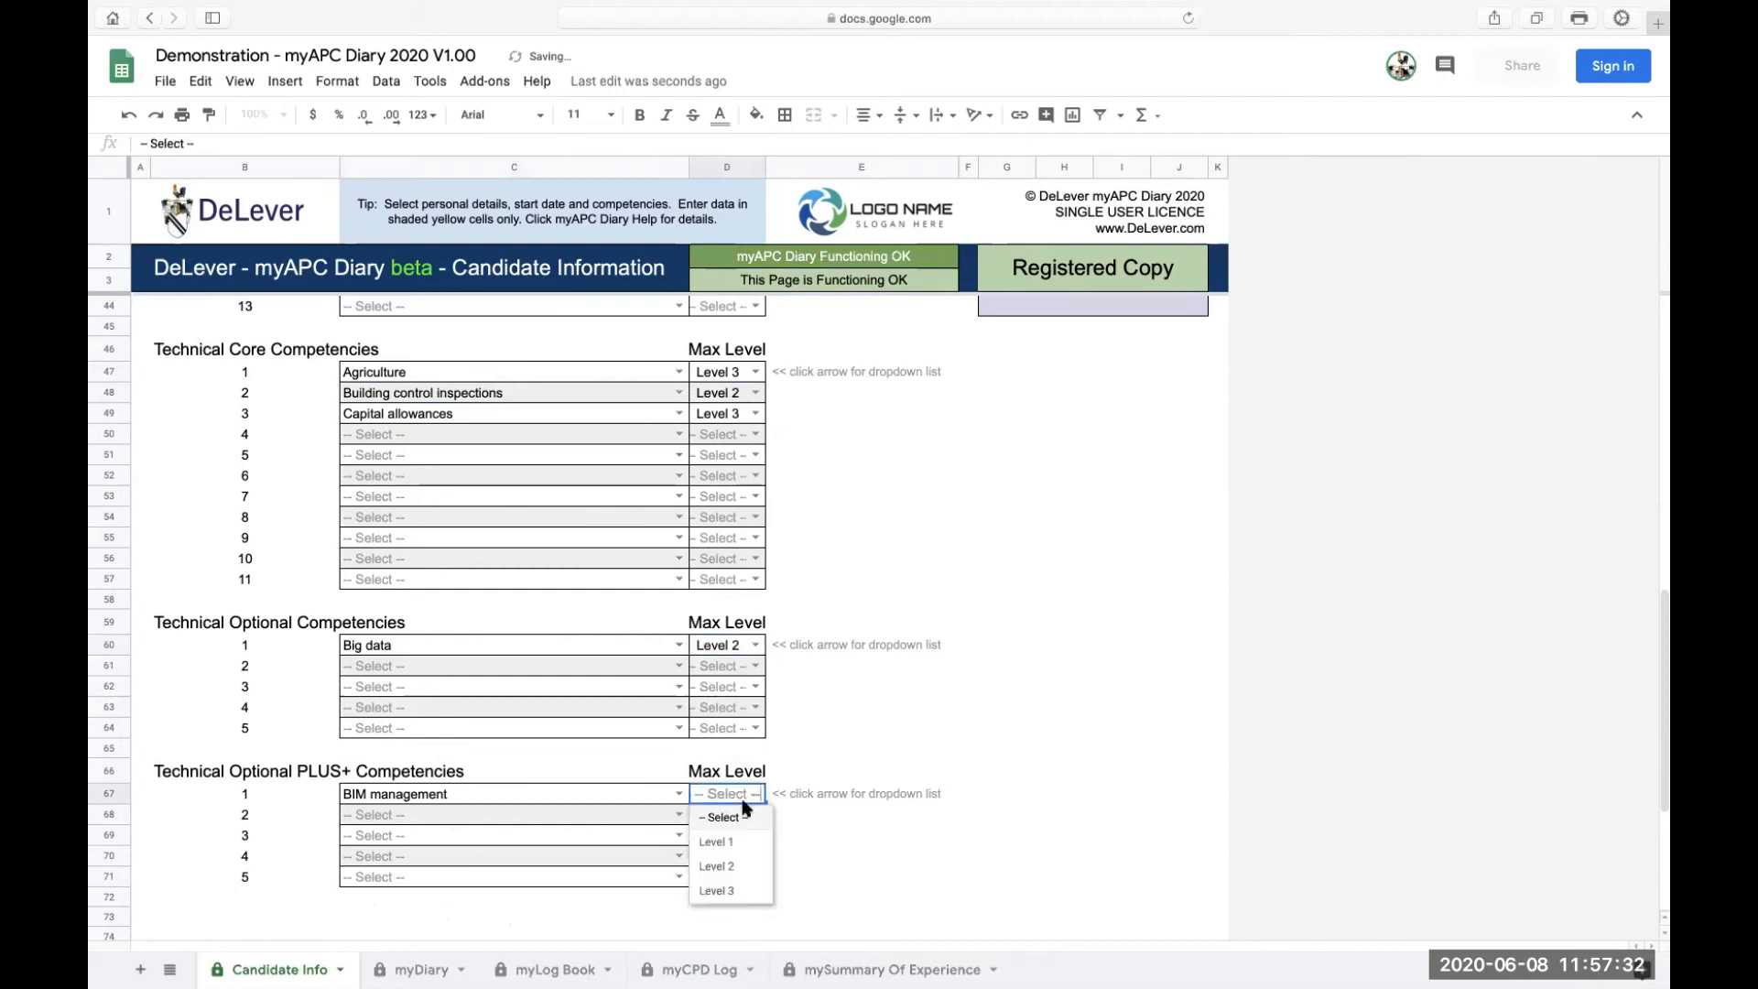
click(721, 866)
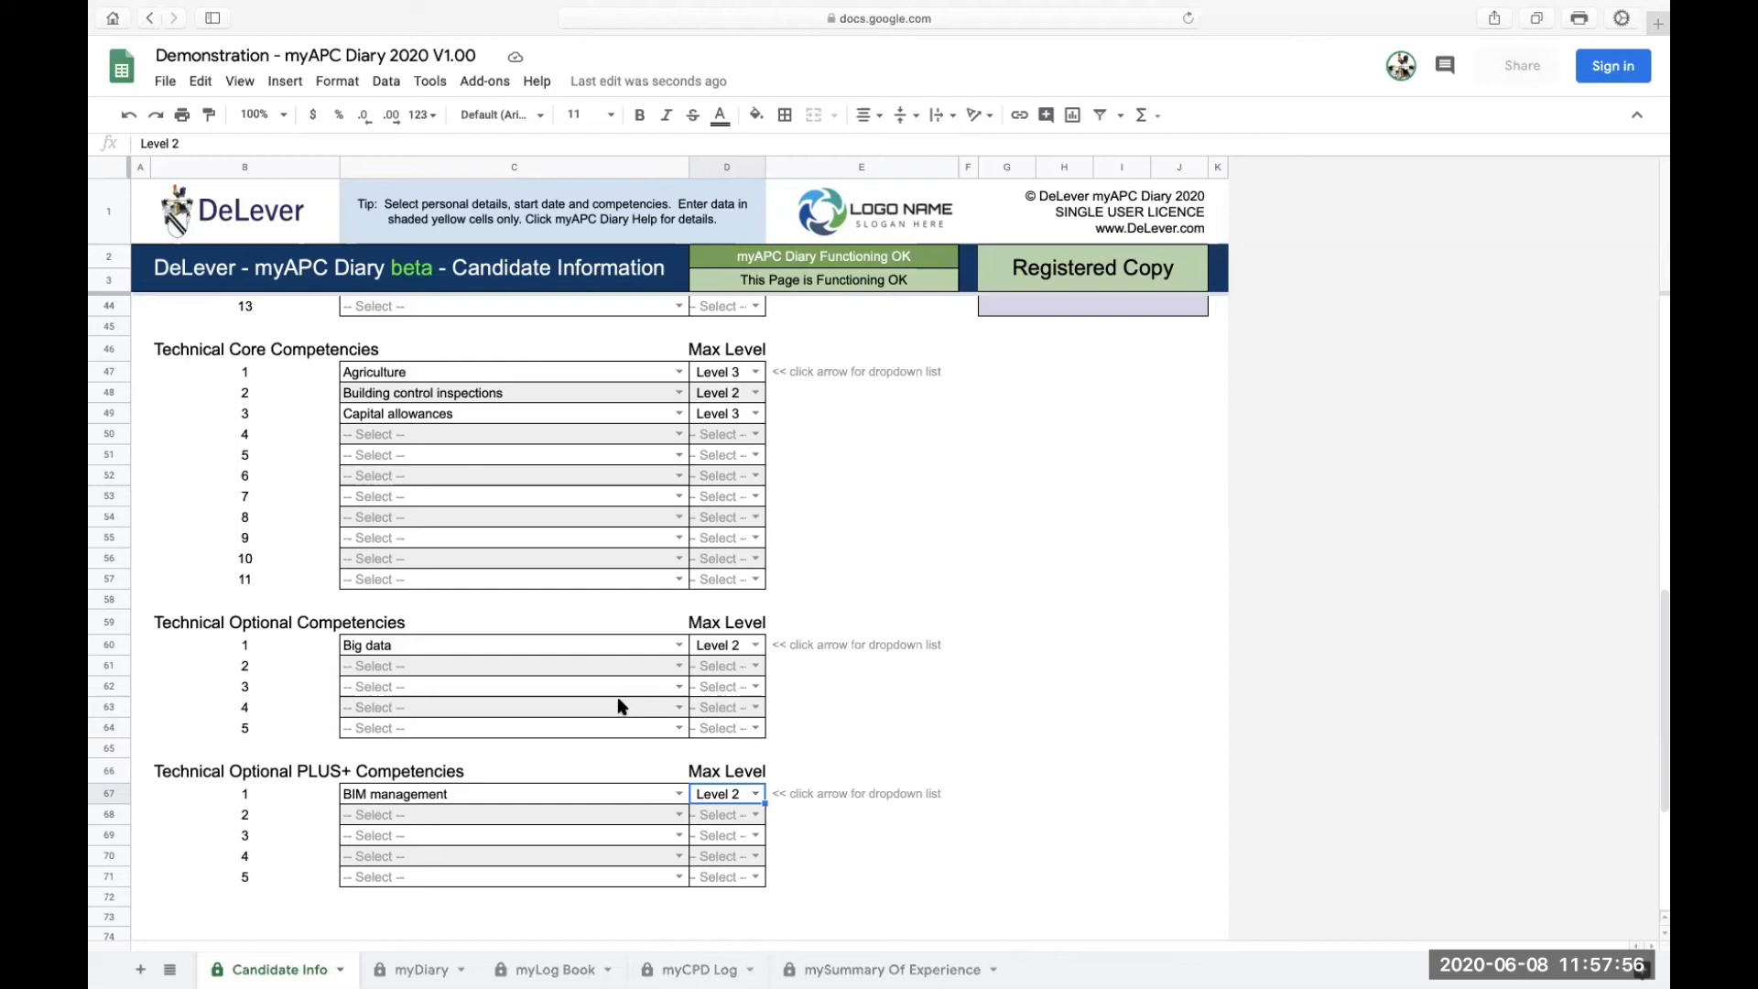
scroll(615, 705, up, 10)
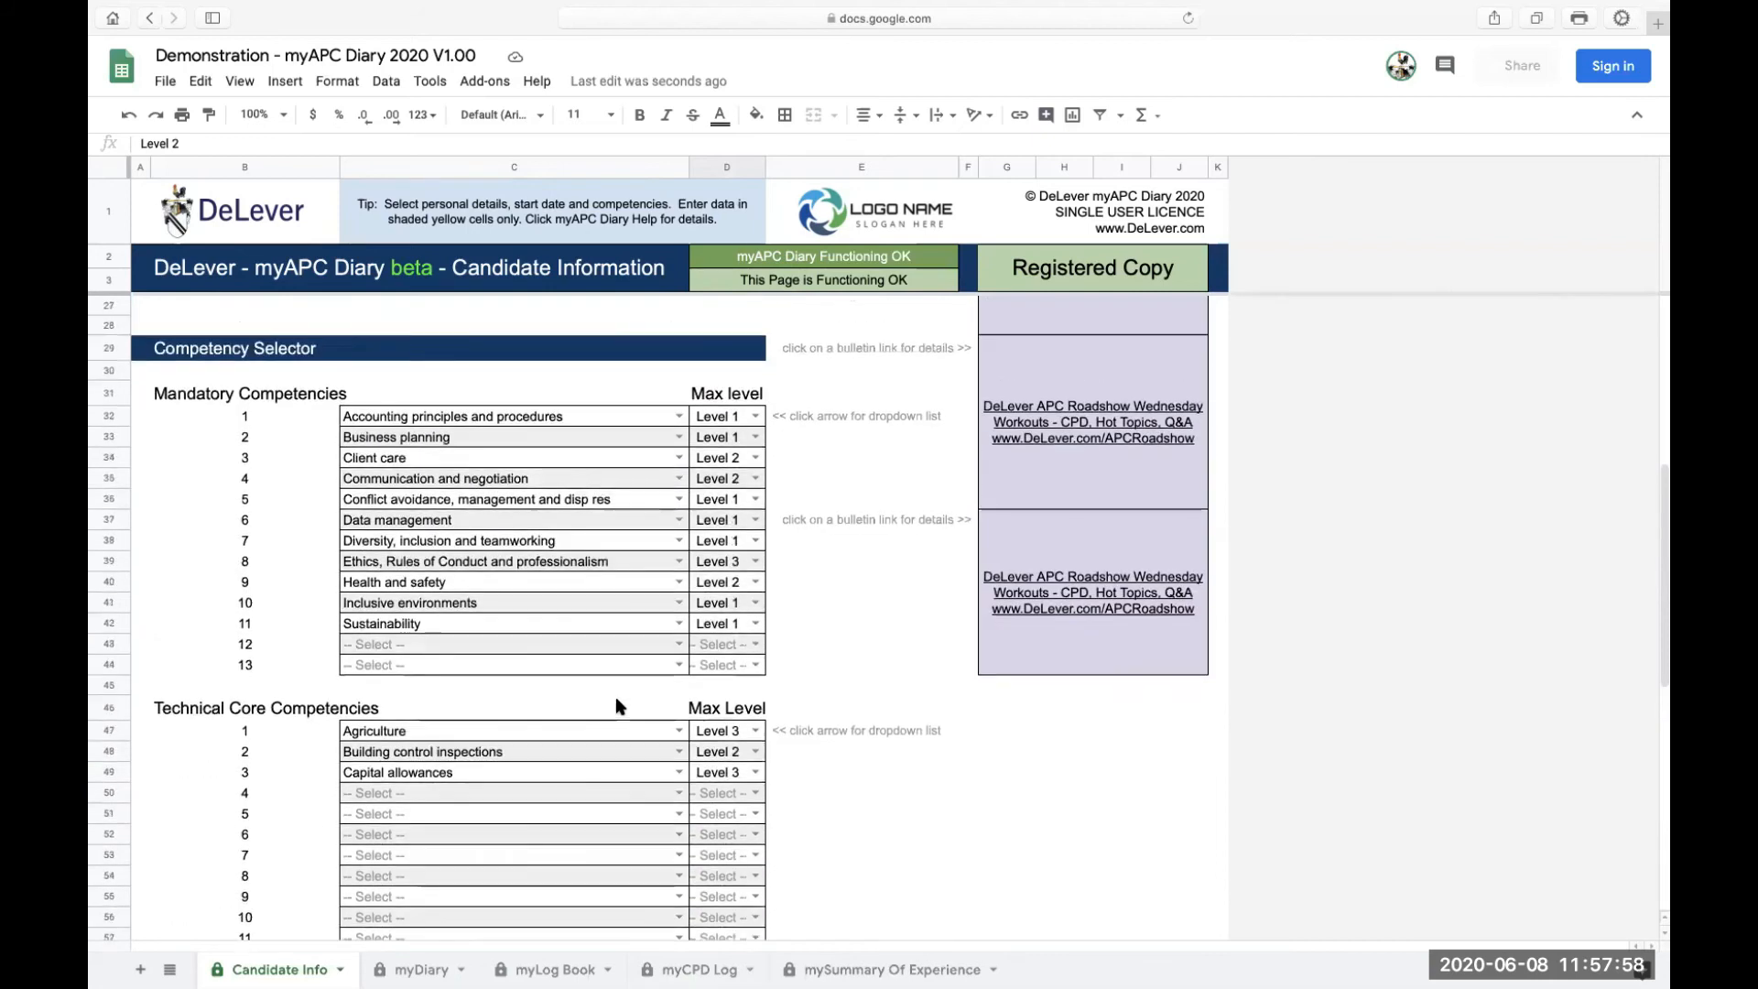
Check that all status checks read OK, then bring up the choices for mandatory competency 12 in C43
scroll(616, 705, up, 3)
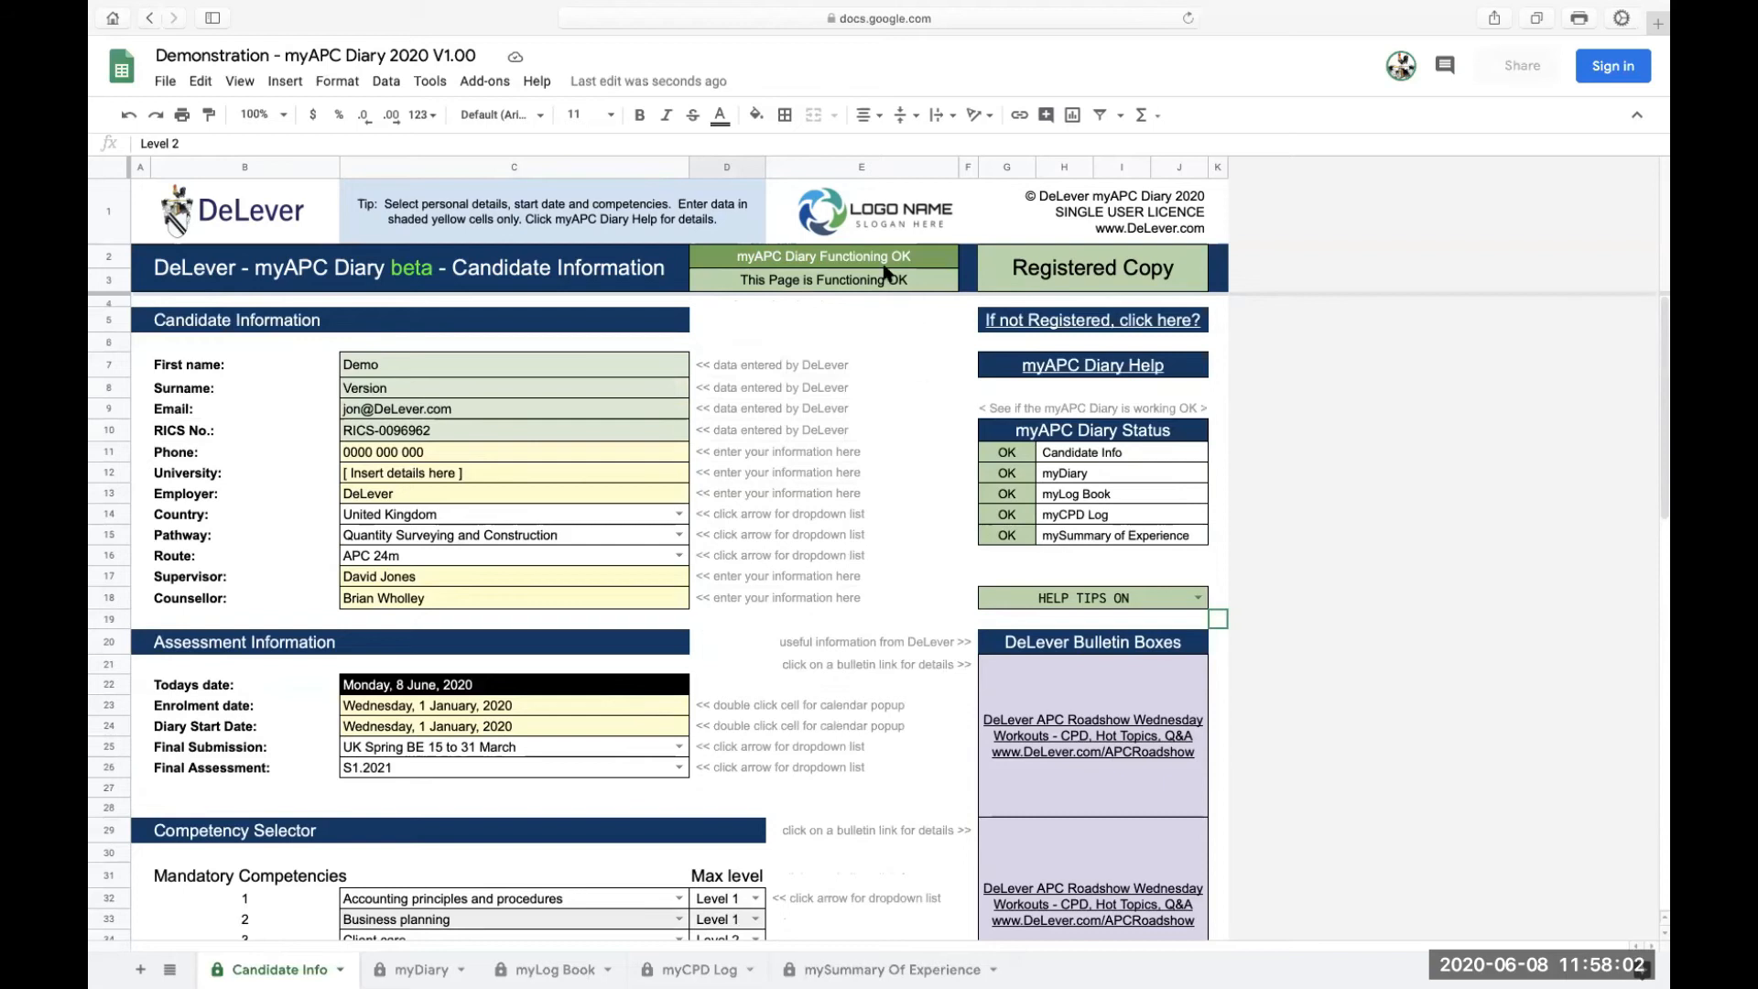
scroll(631, 815, down, 5)
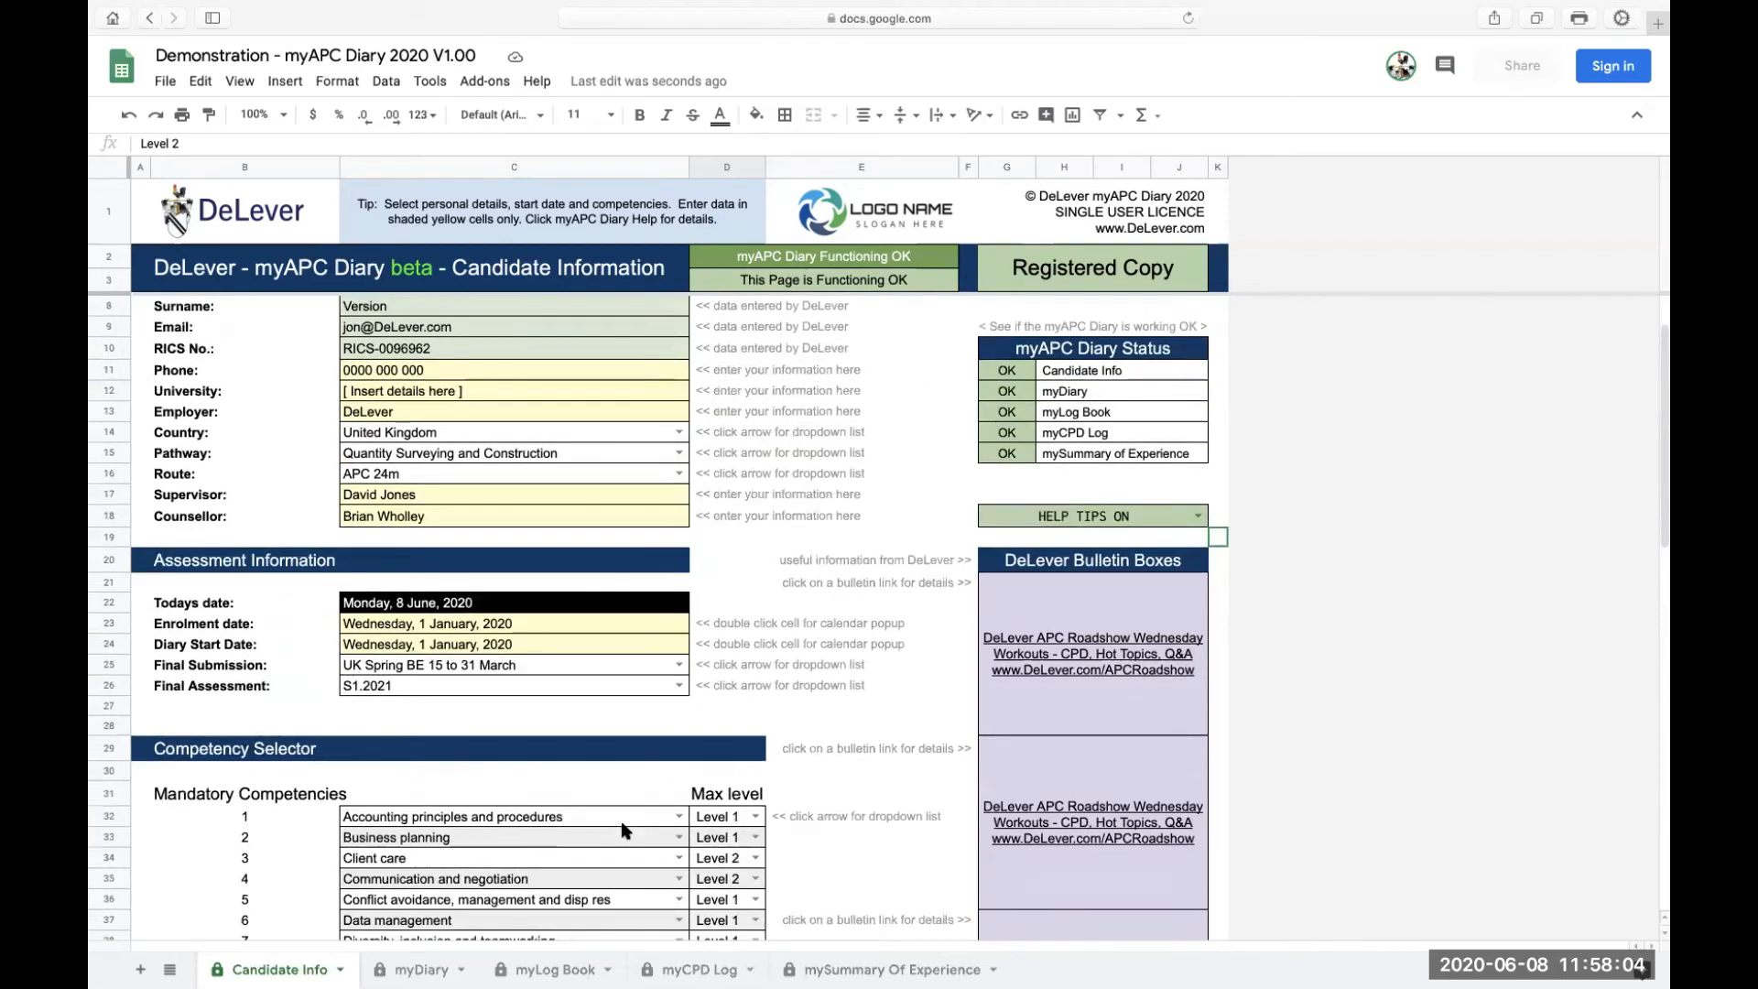
click(678, 793)
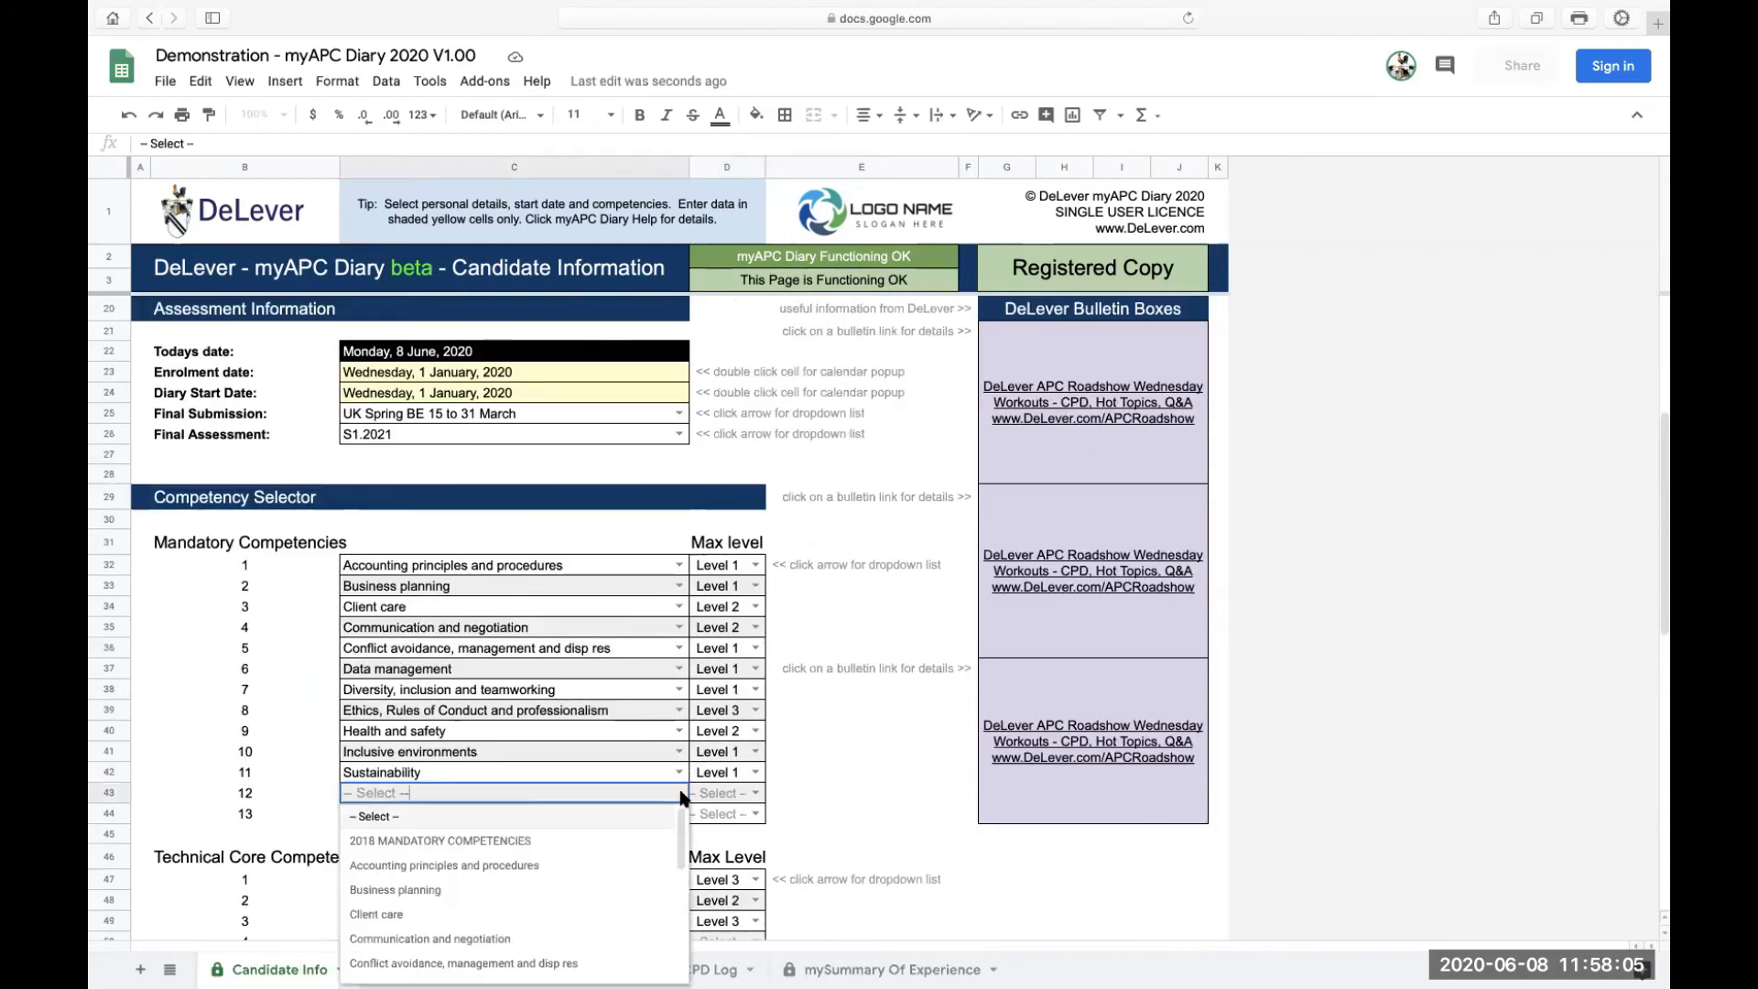
Duplicate Accounting principles and procedures in mandatory slot 12 and inspect the resulting ERROR status
click(490, 867)
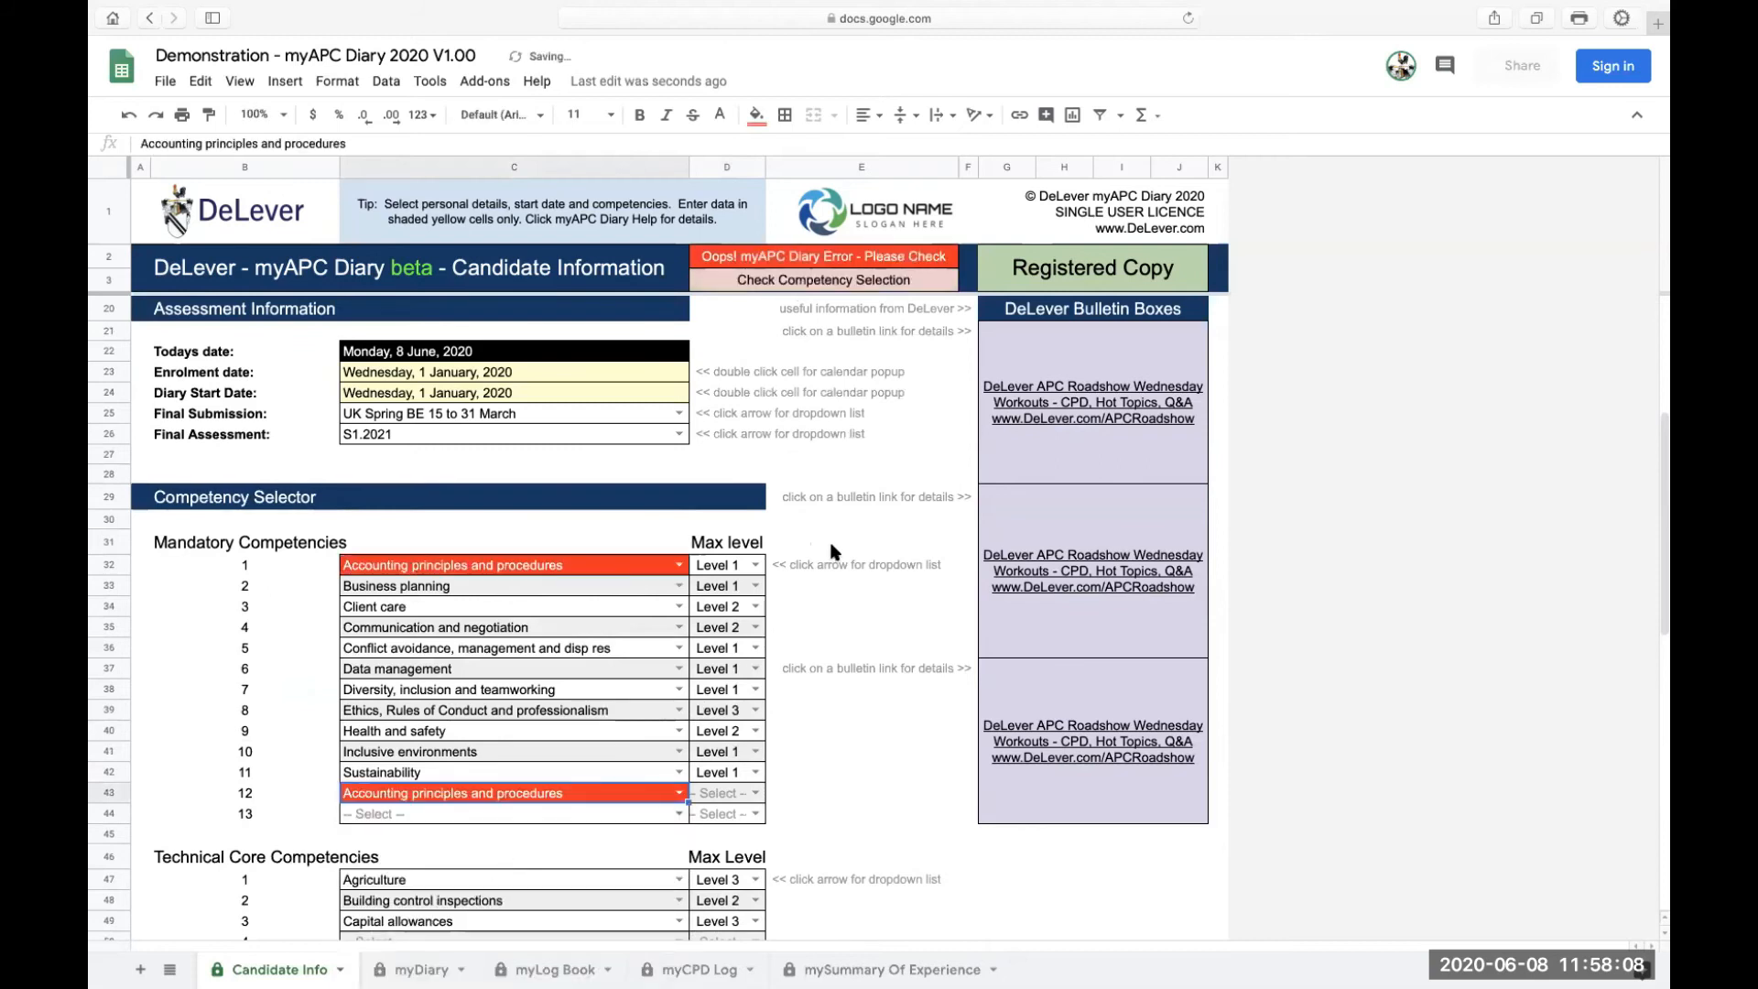
scroll(833, 549, up, 2)
scroll(833, 545, up, 3)
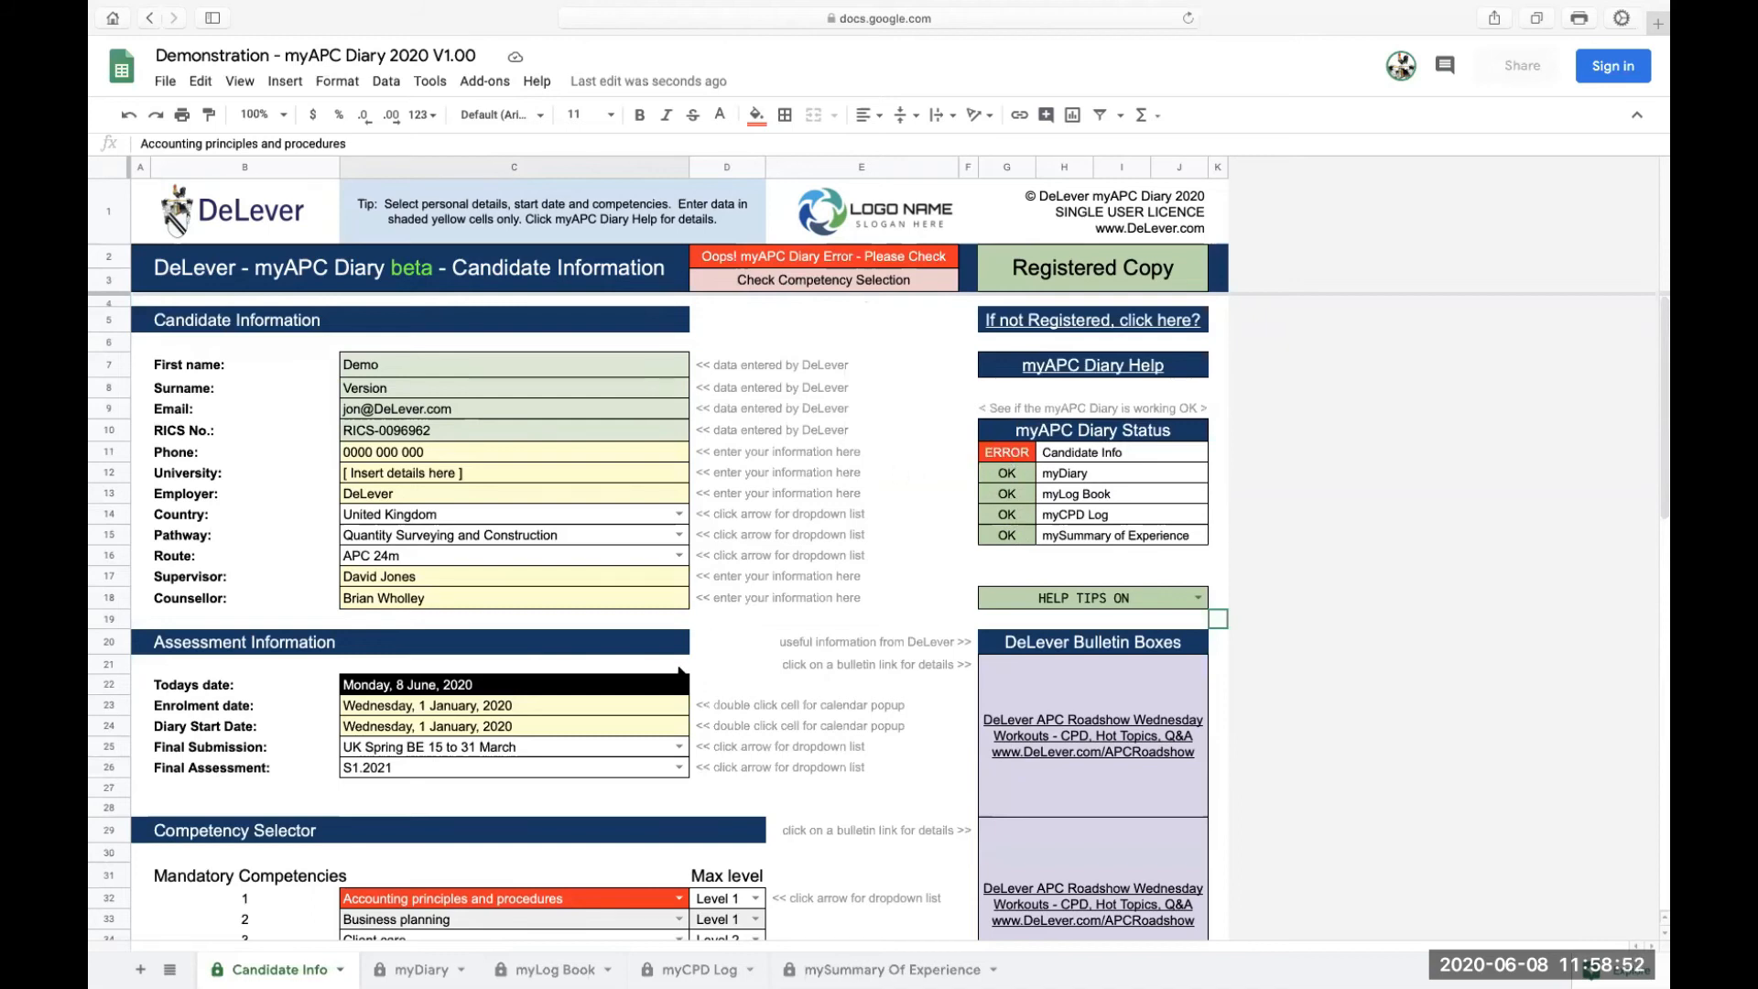
scroll(683, 671, down, 12)
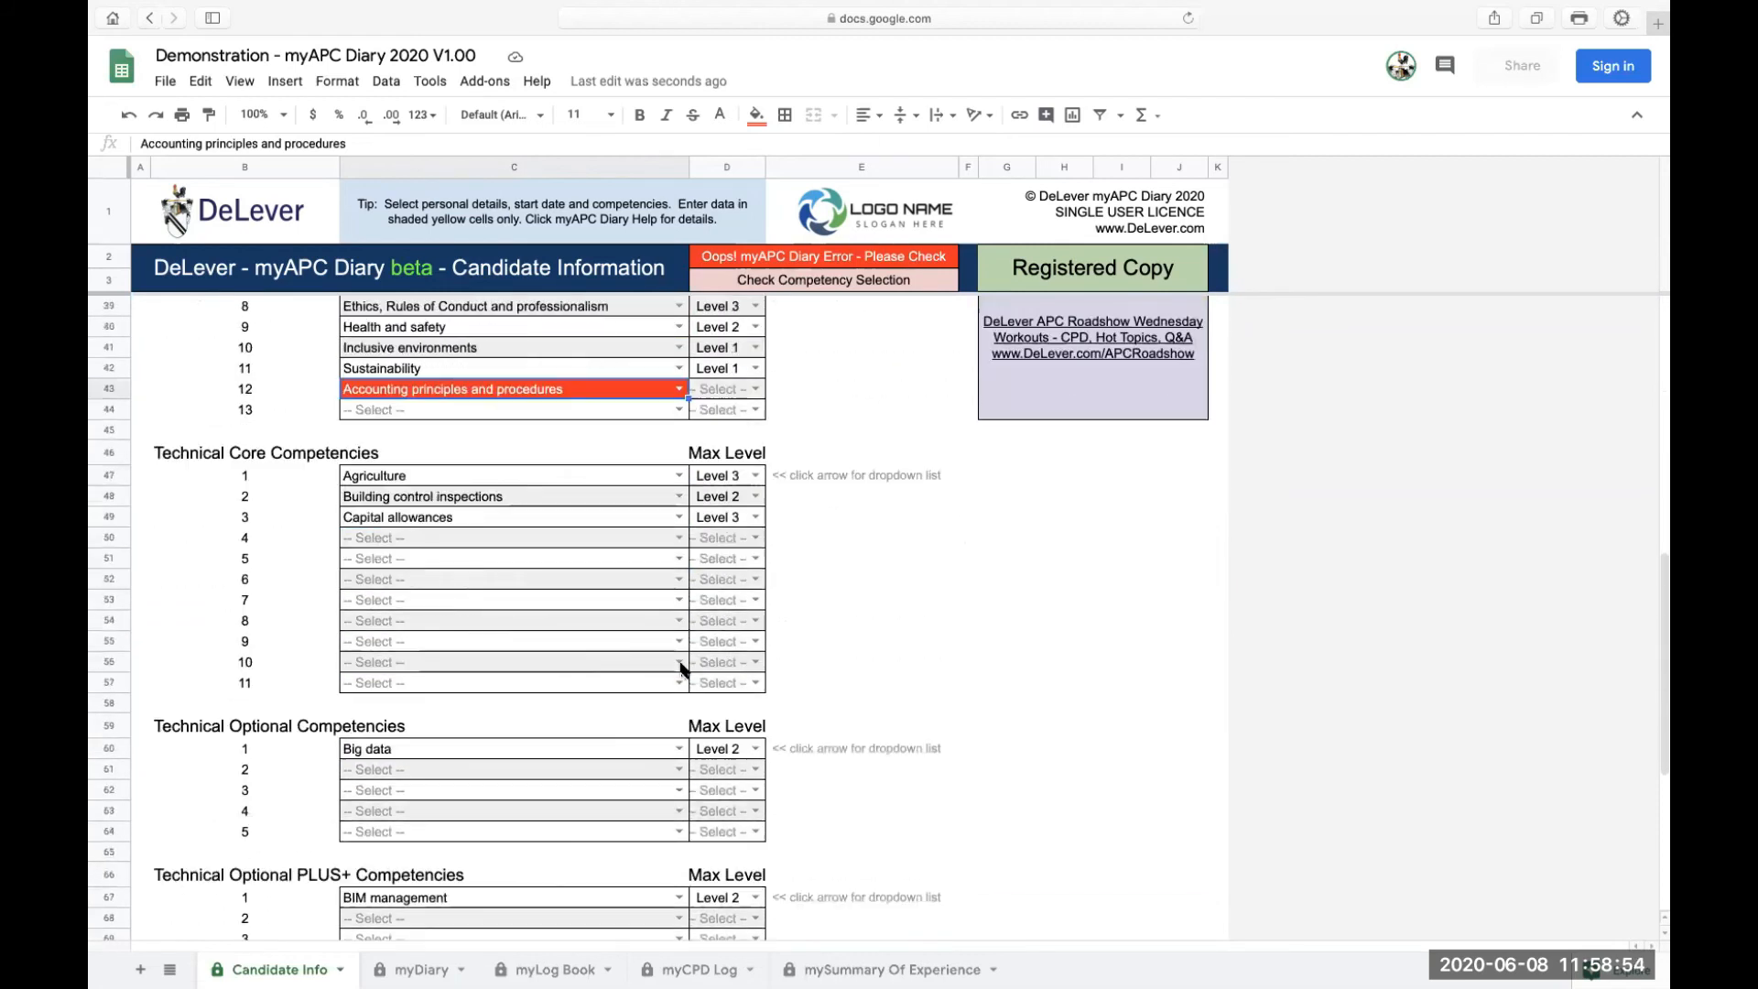
scroll(682, 671, up, 7)
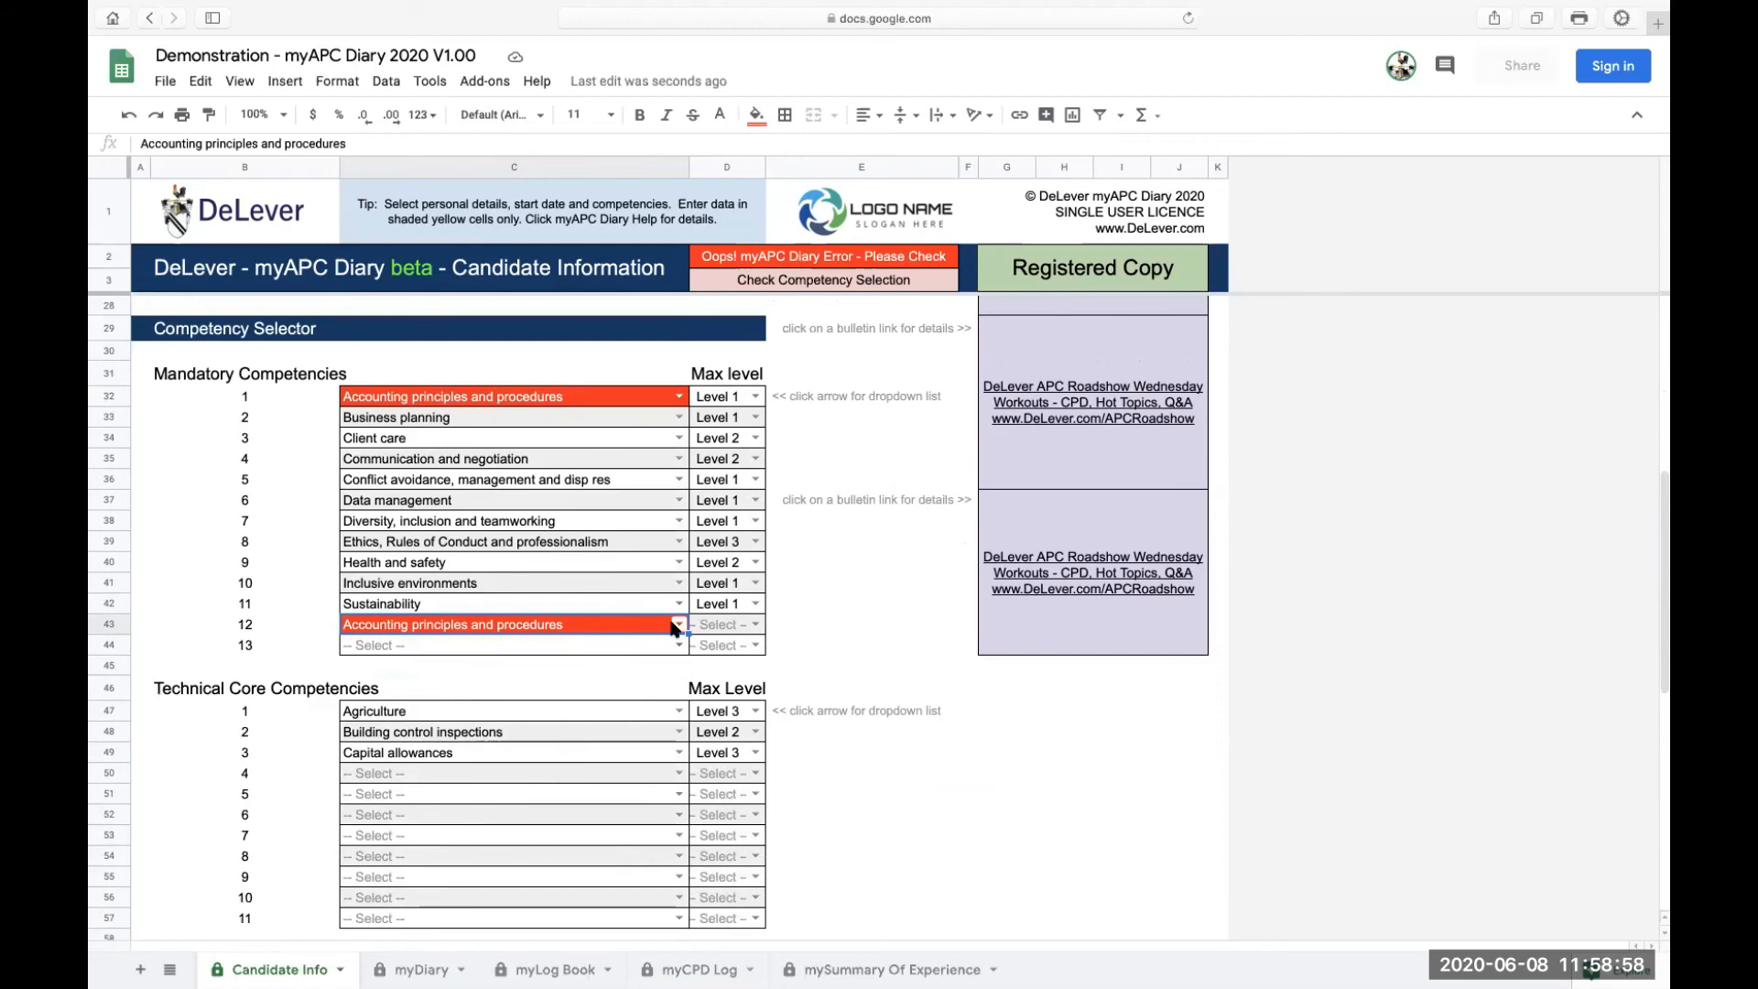
scroll(679, 610, up, 5)
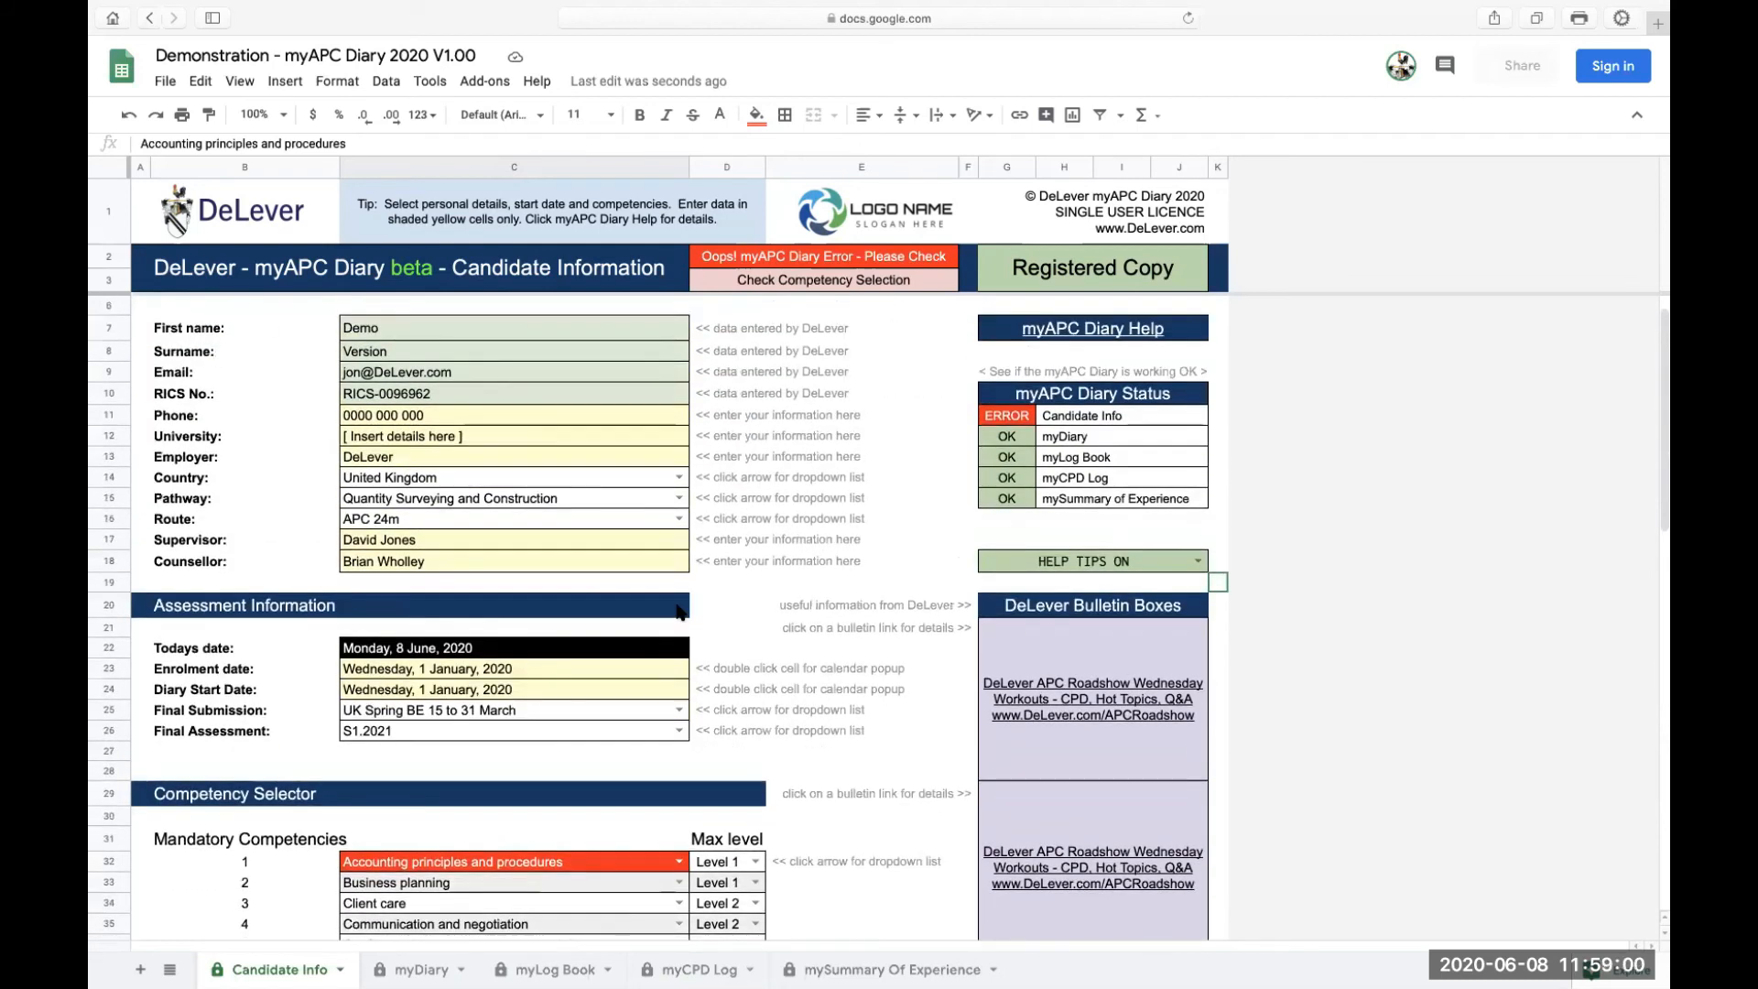
scroll(679, 611, down, 3)
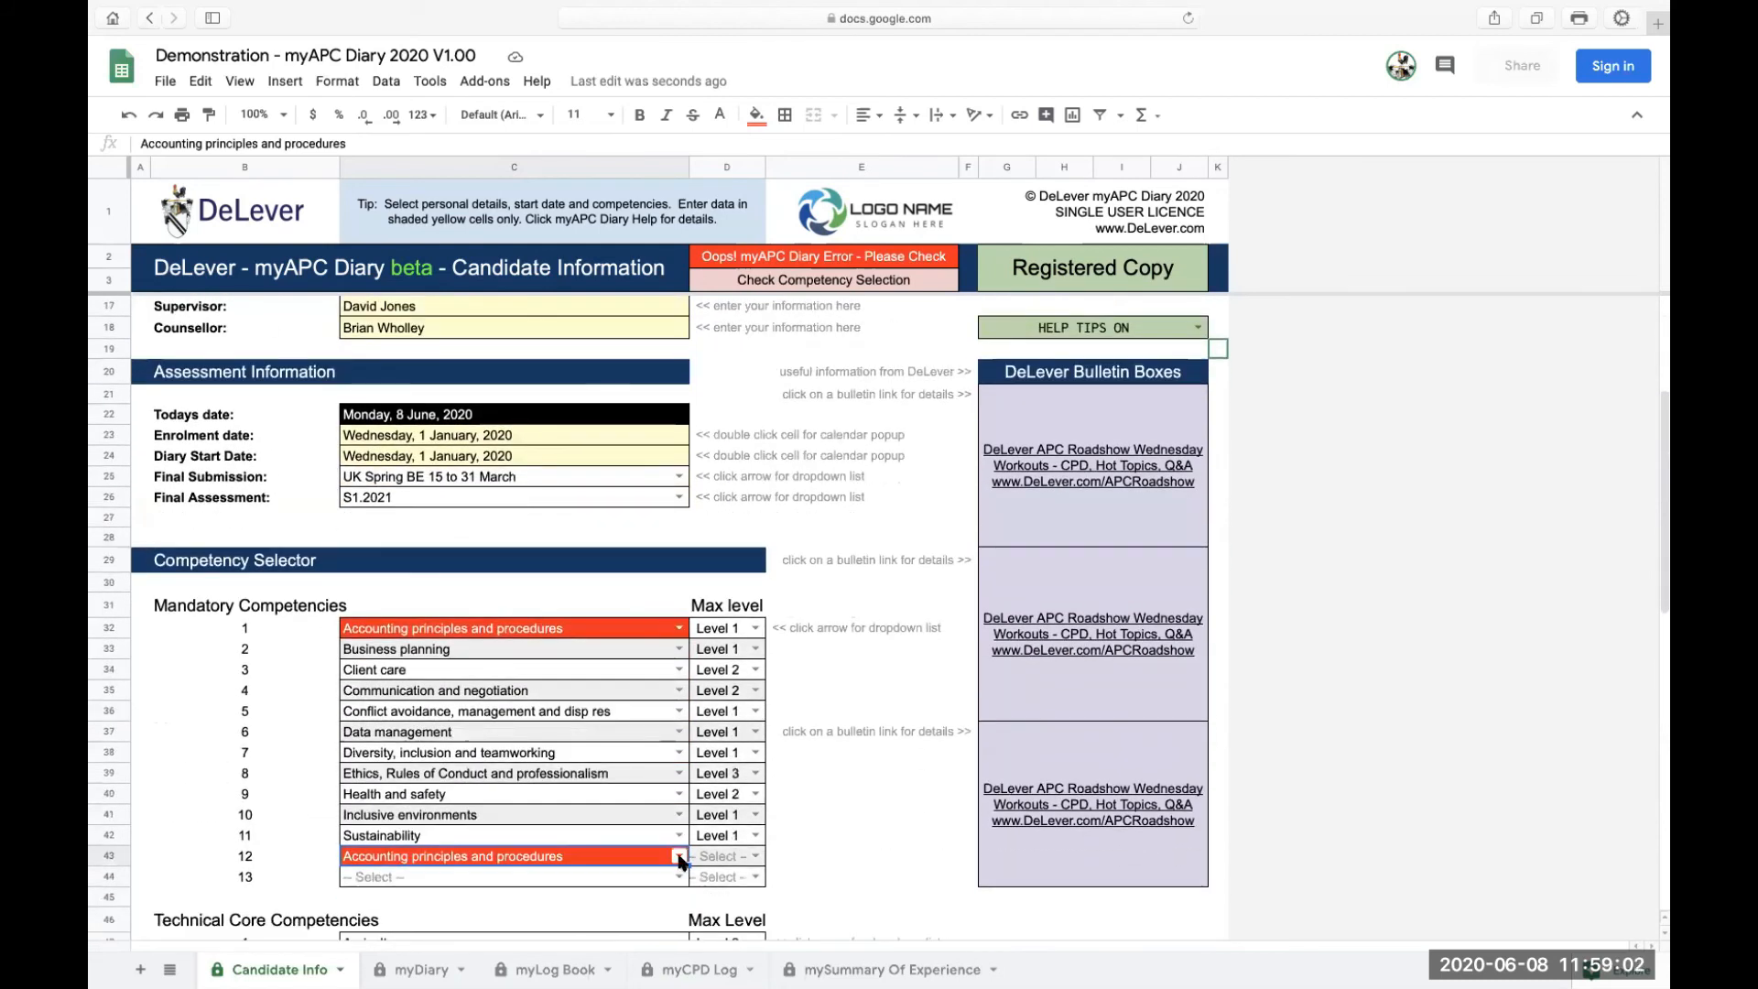
Reset mandatory slot 12 to -- Select -- and confirm the diary reports Functioning OK
click(678, 856)
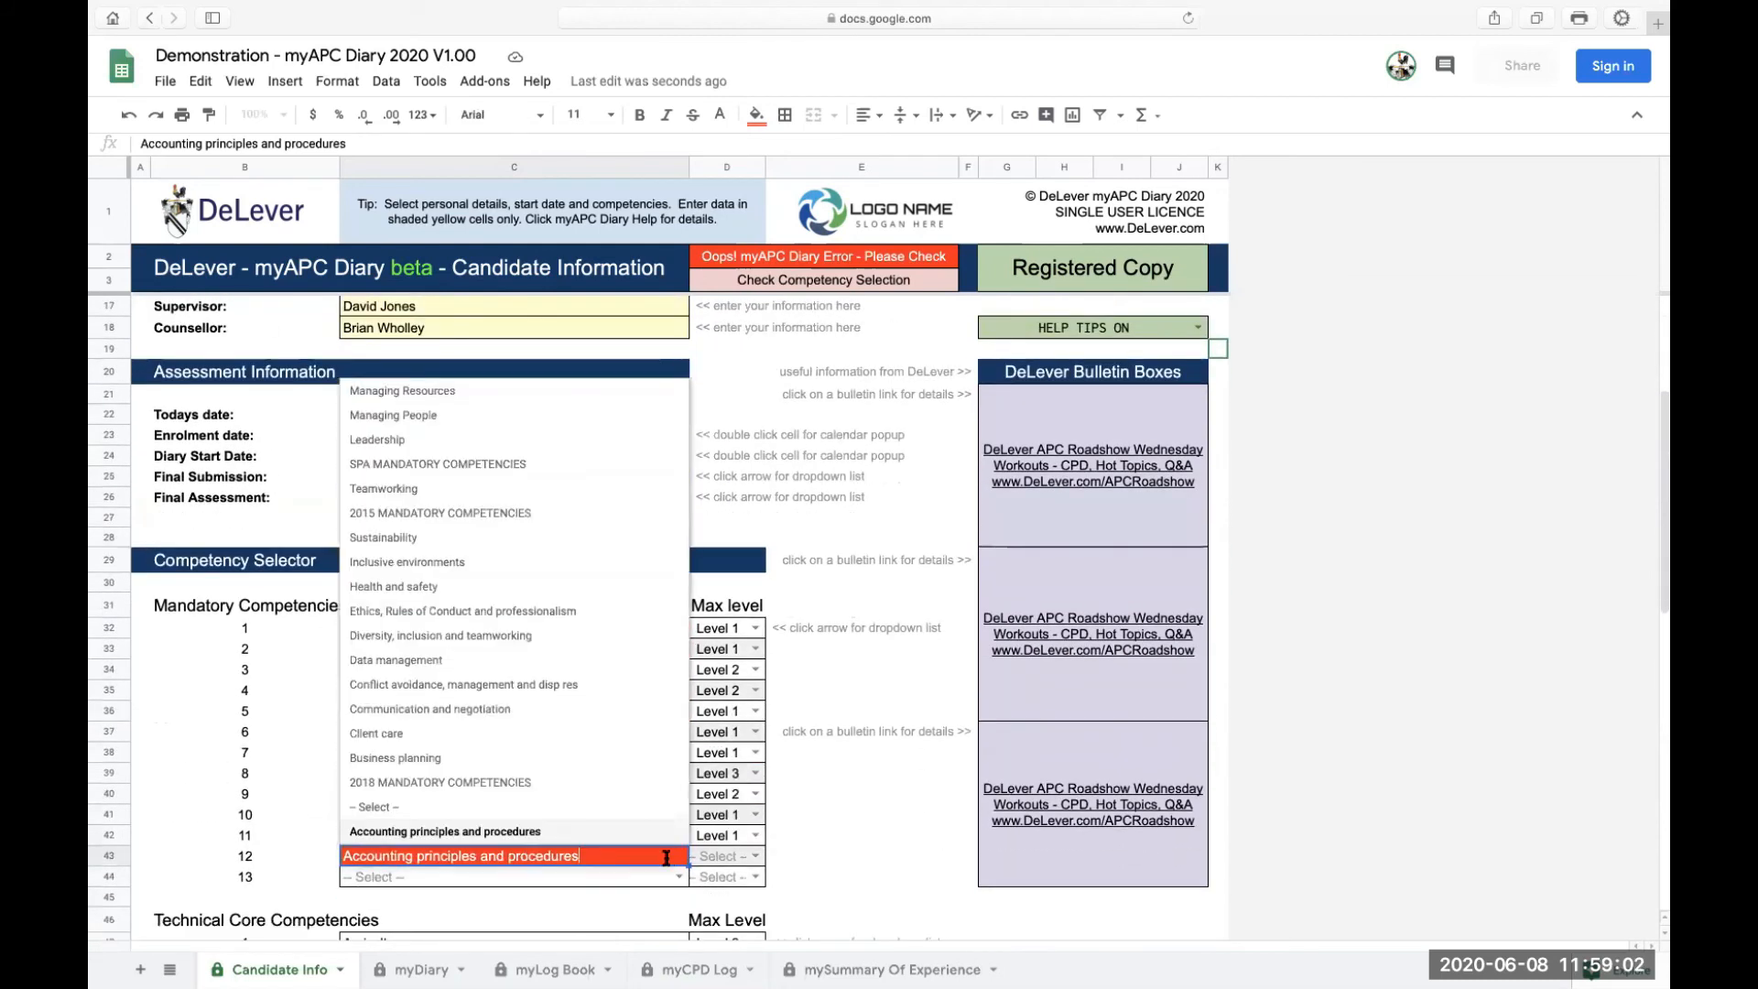
click(400, 806)
scroll(836, 602, up, 3)
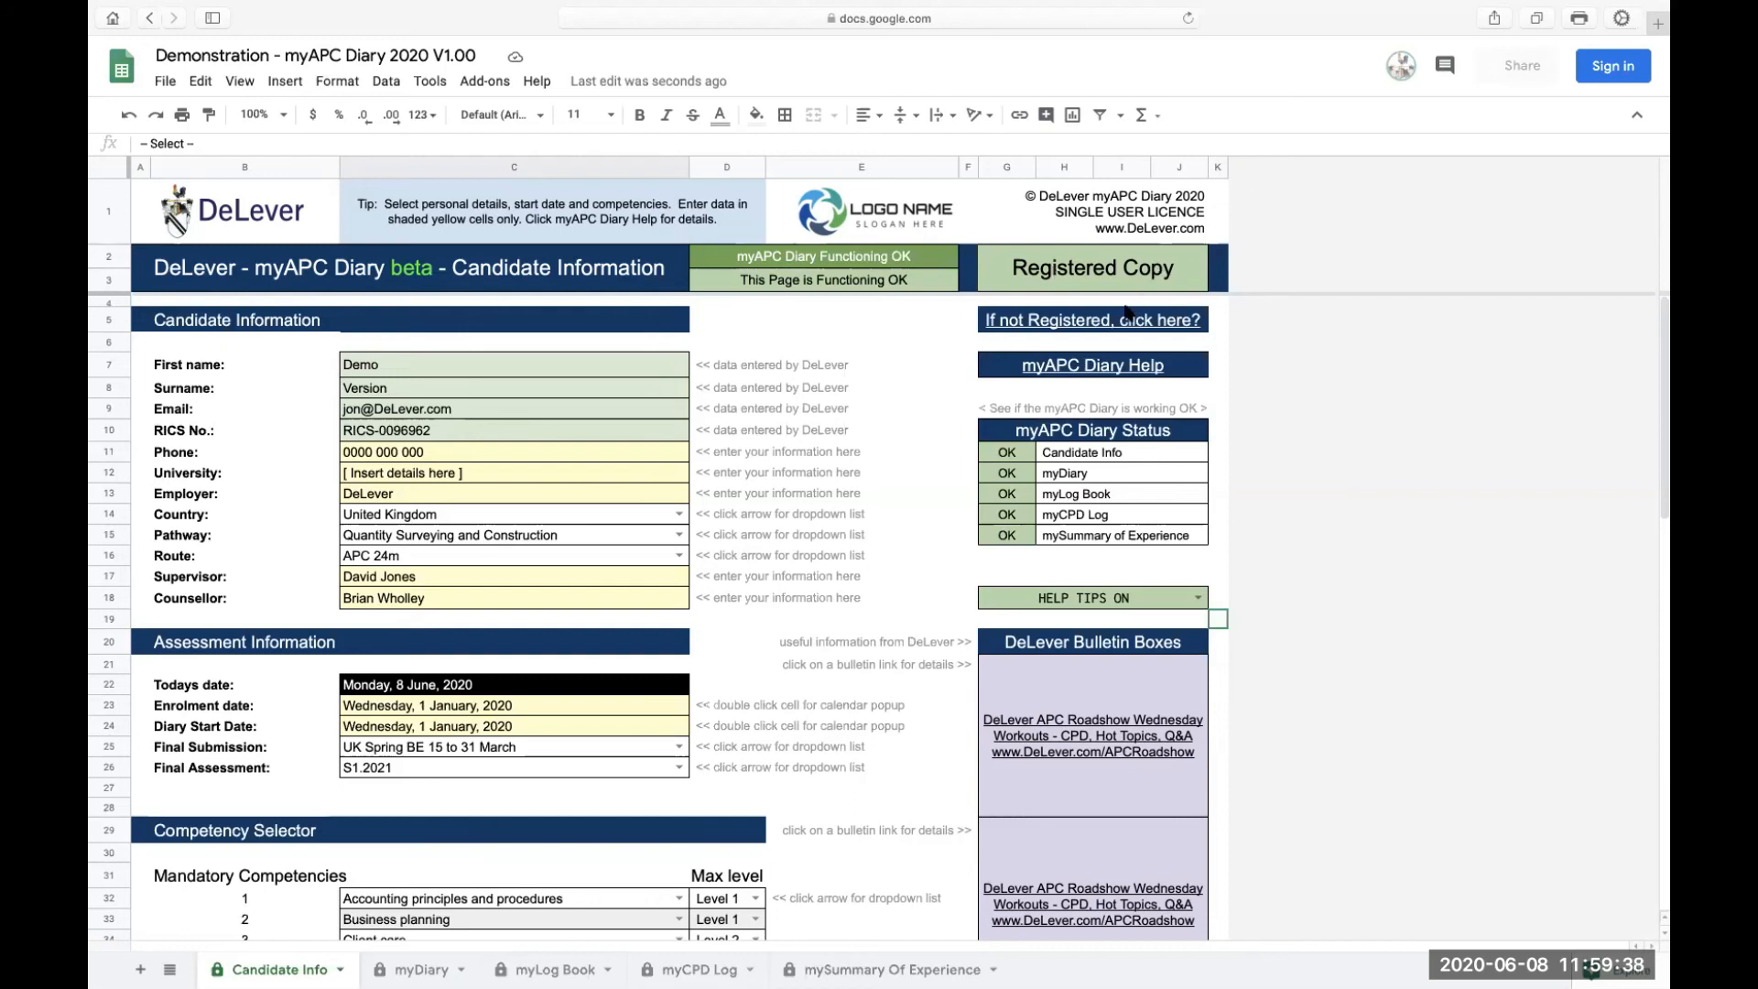
mouse_move(1112, 327)
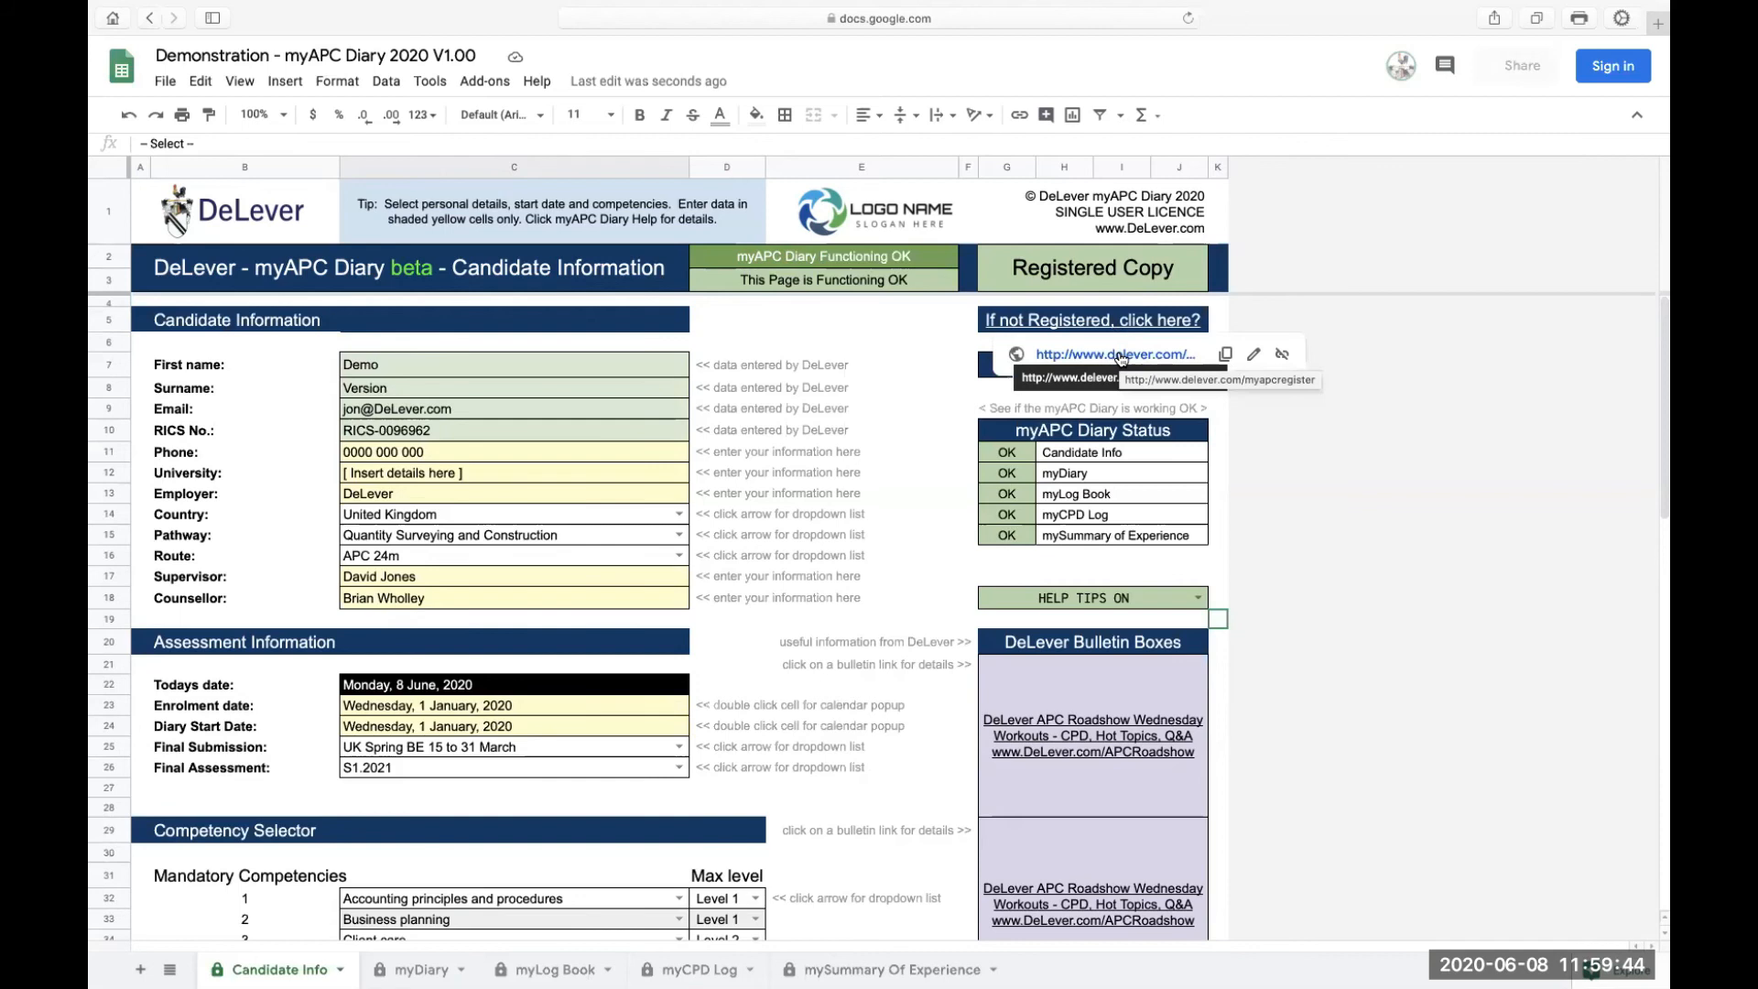
click(943, 414)
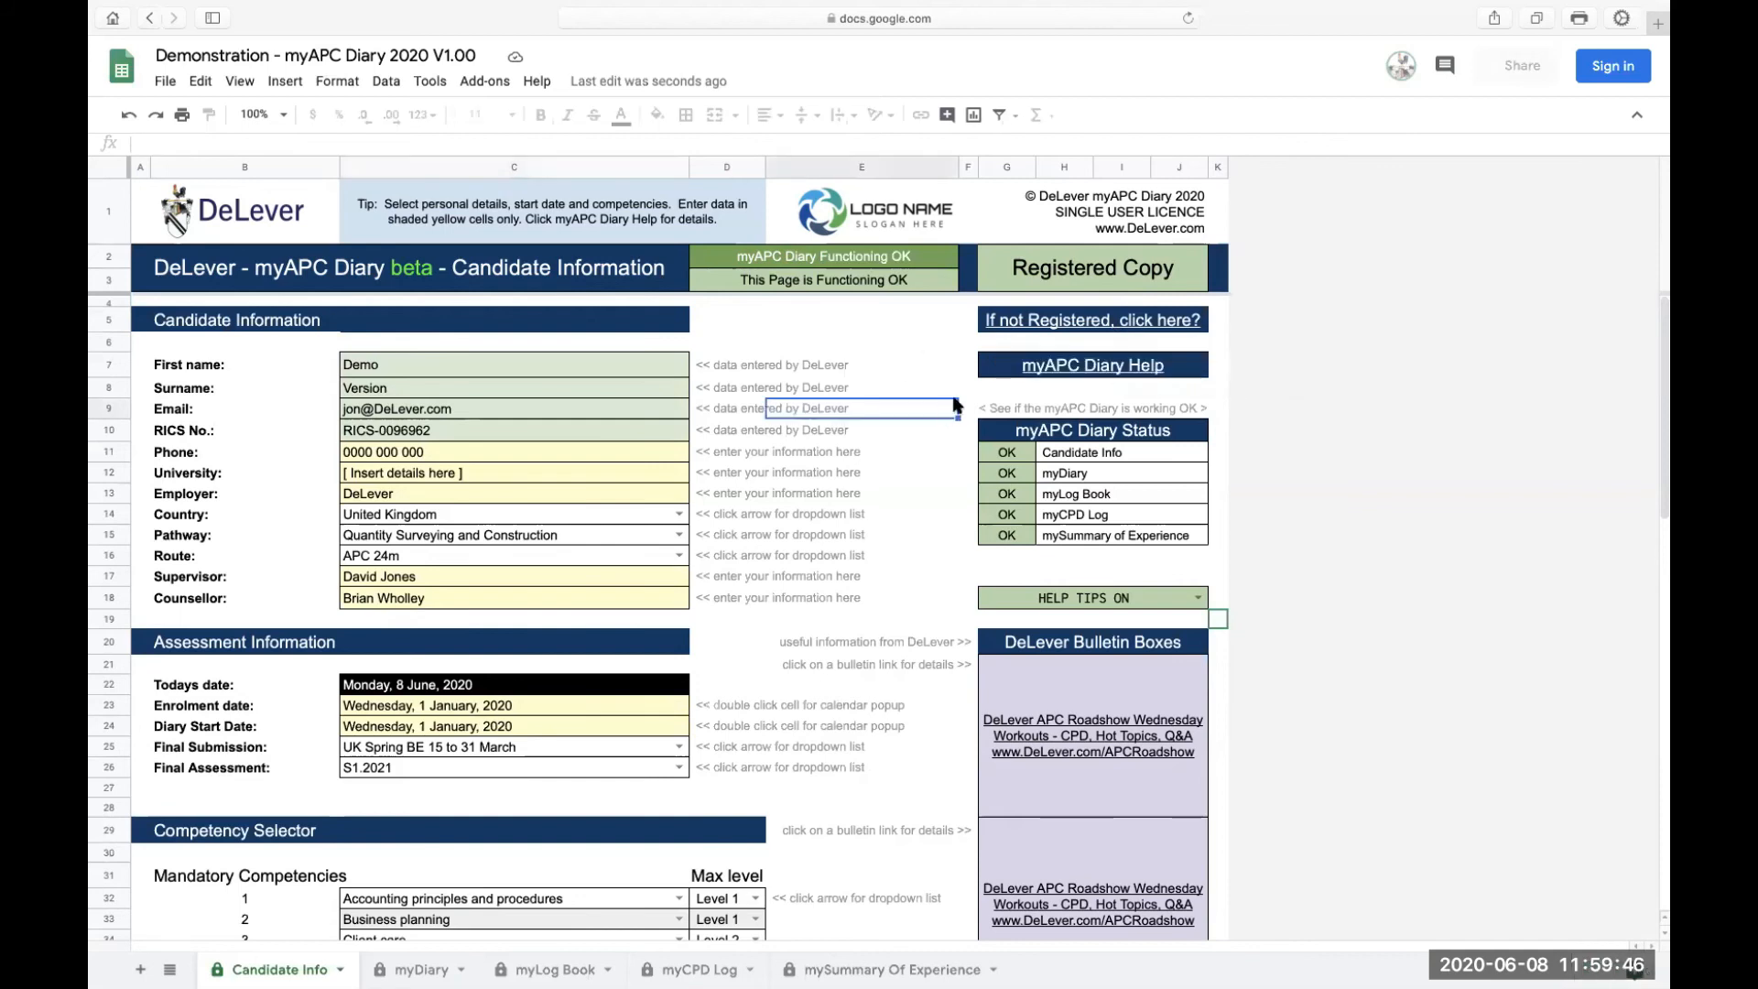
mouse_move(1080, 380)
scroll(927, 572, down, 3)
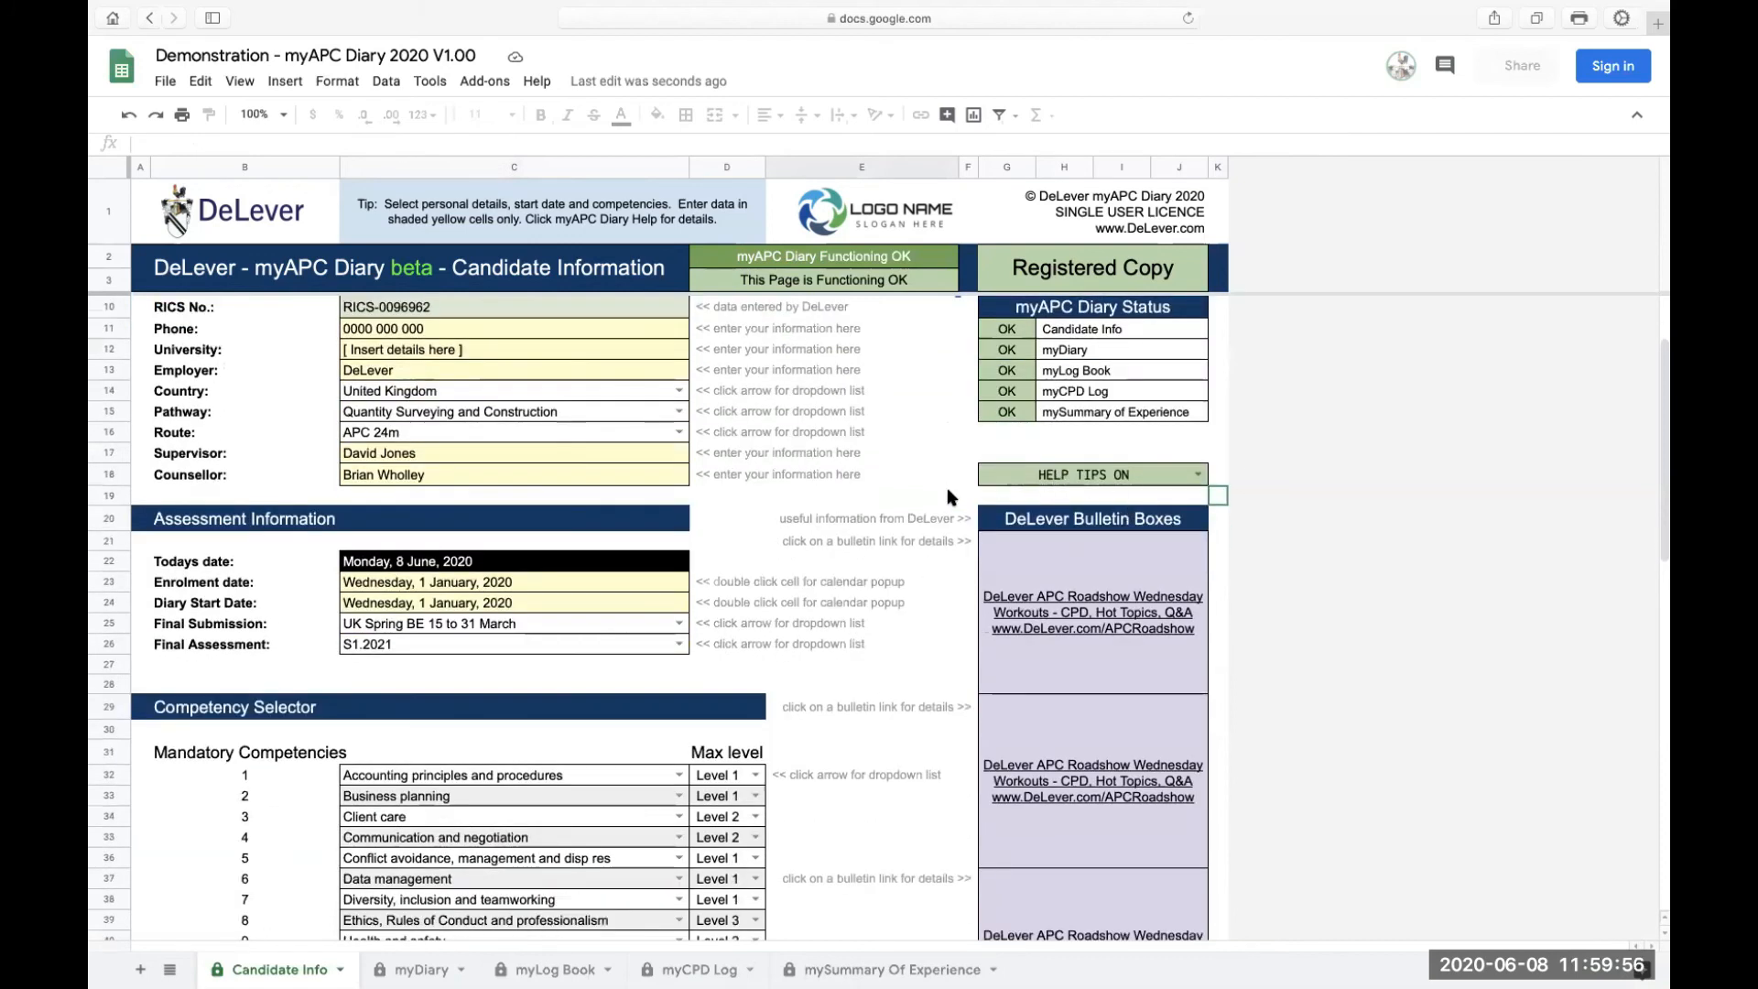
scroll(947, 487, up, 3)
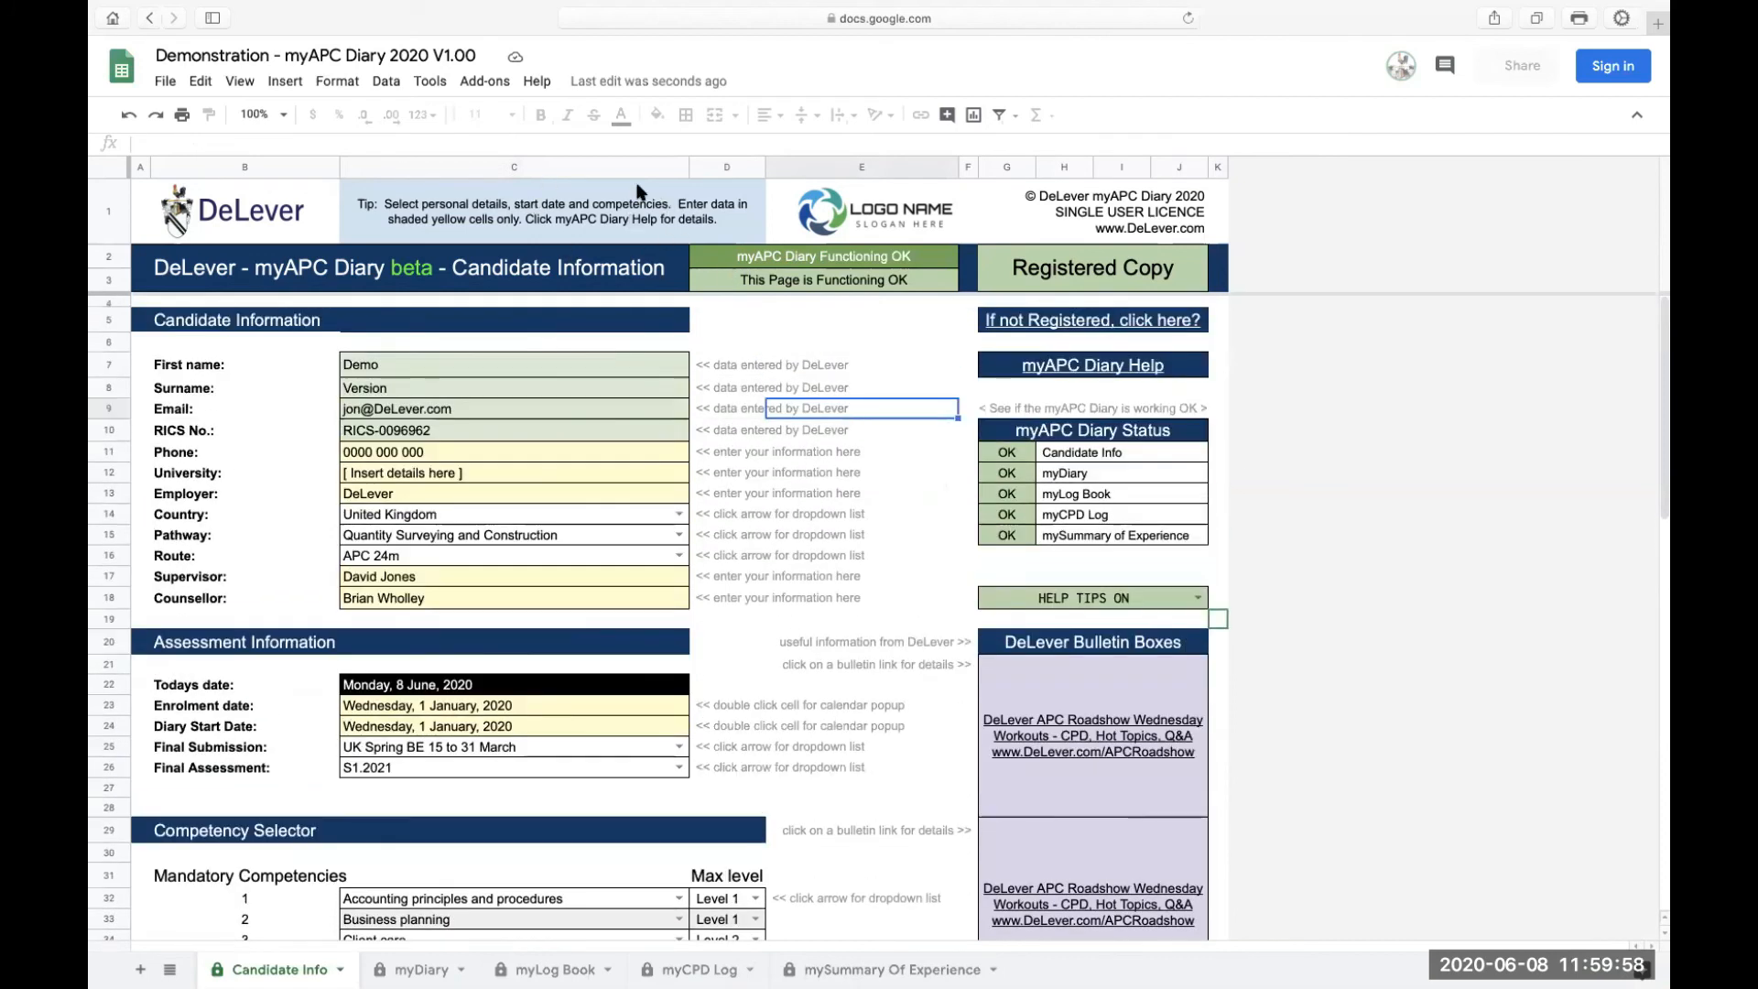
drag(737, 366, 740, 597)
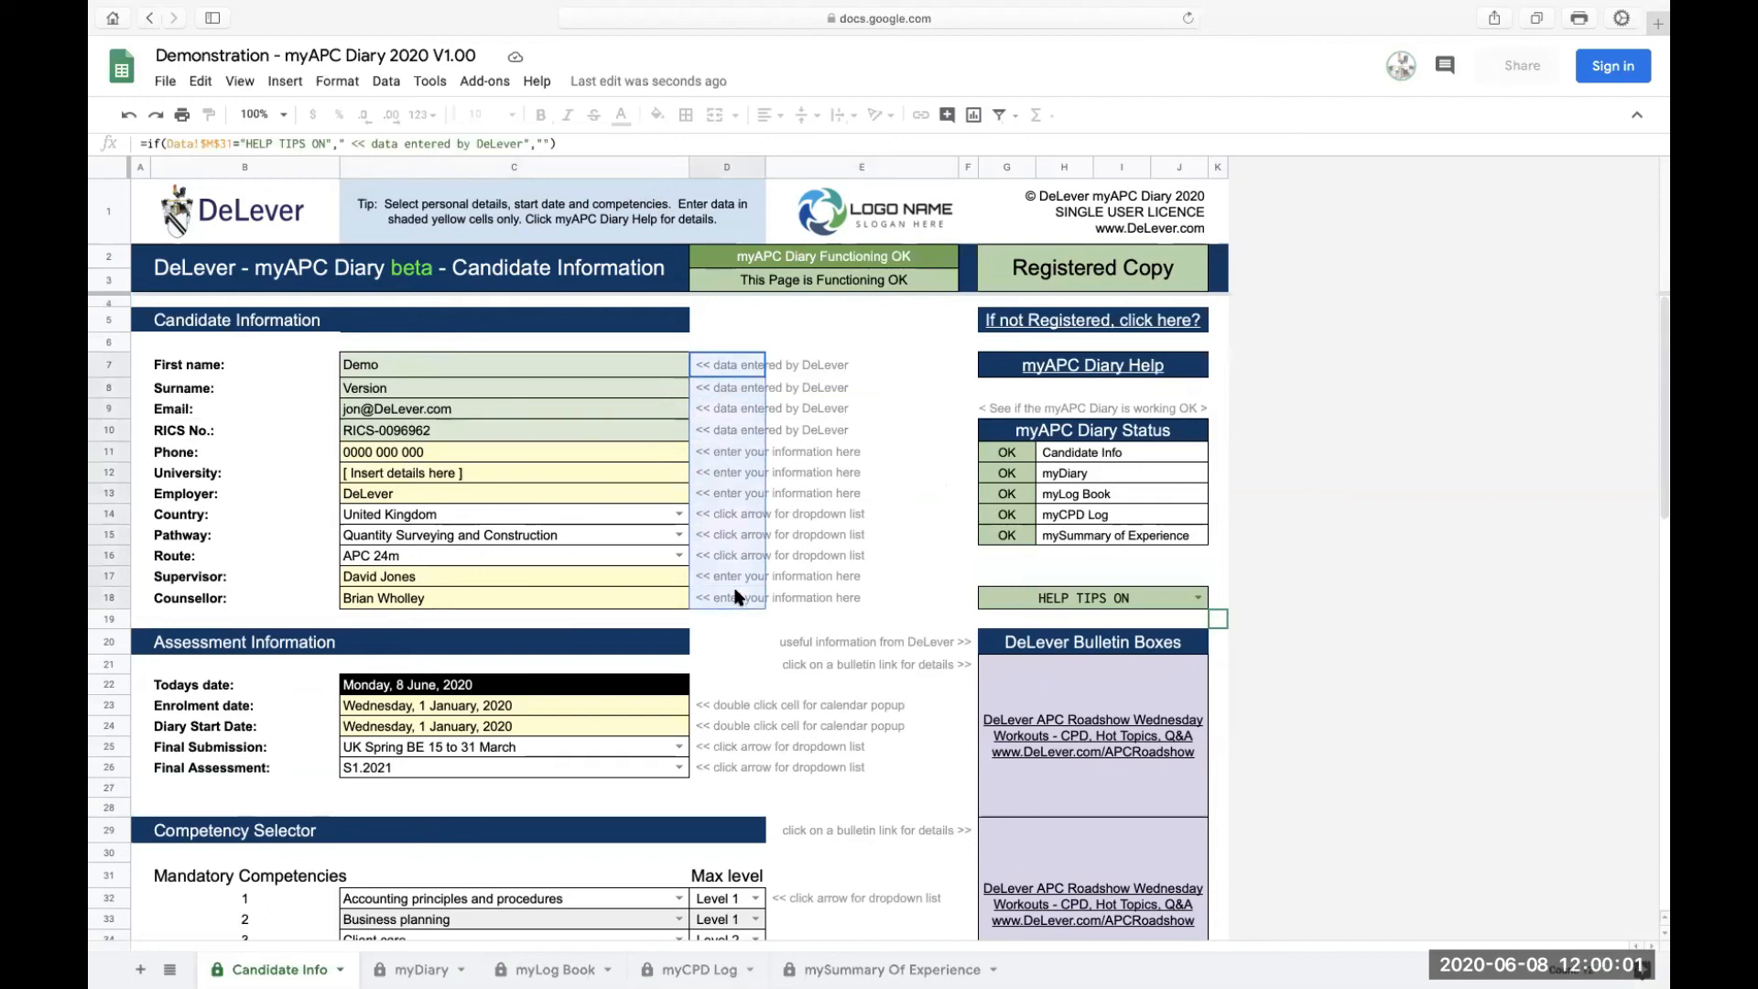
click(883, 576)
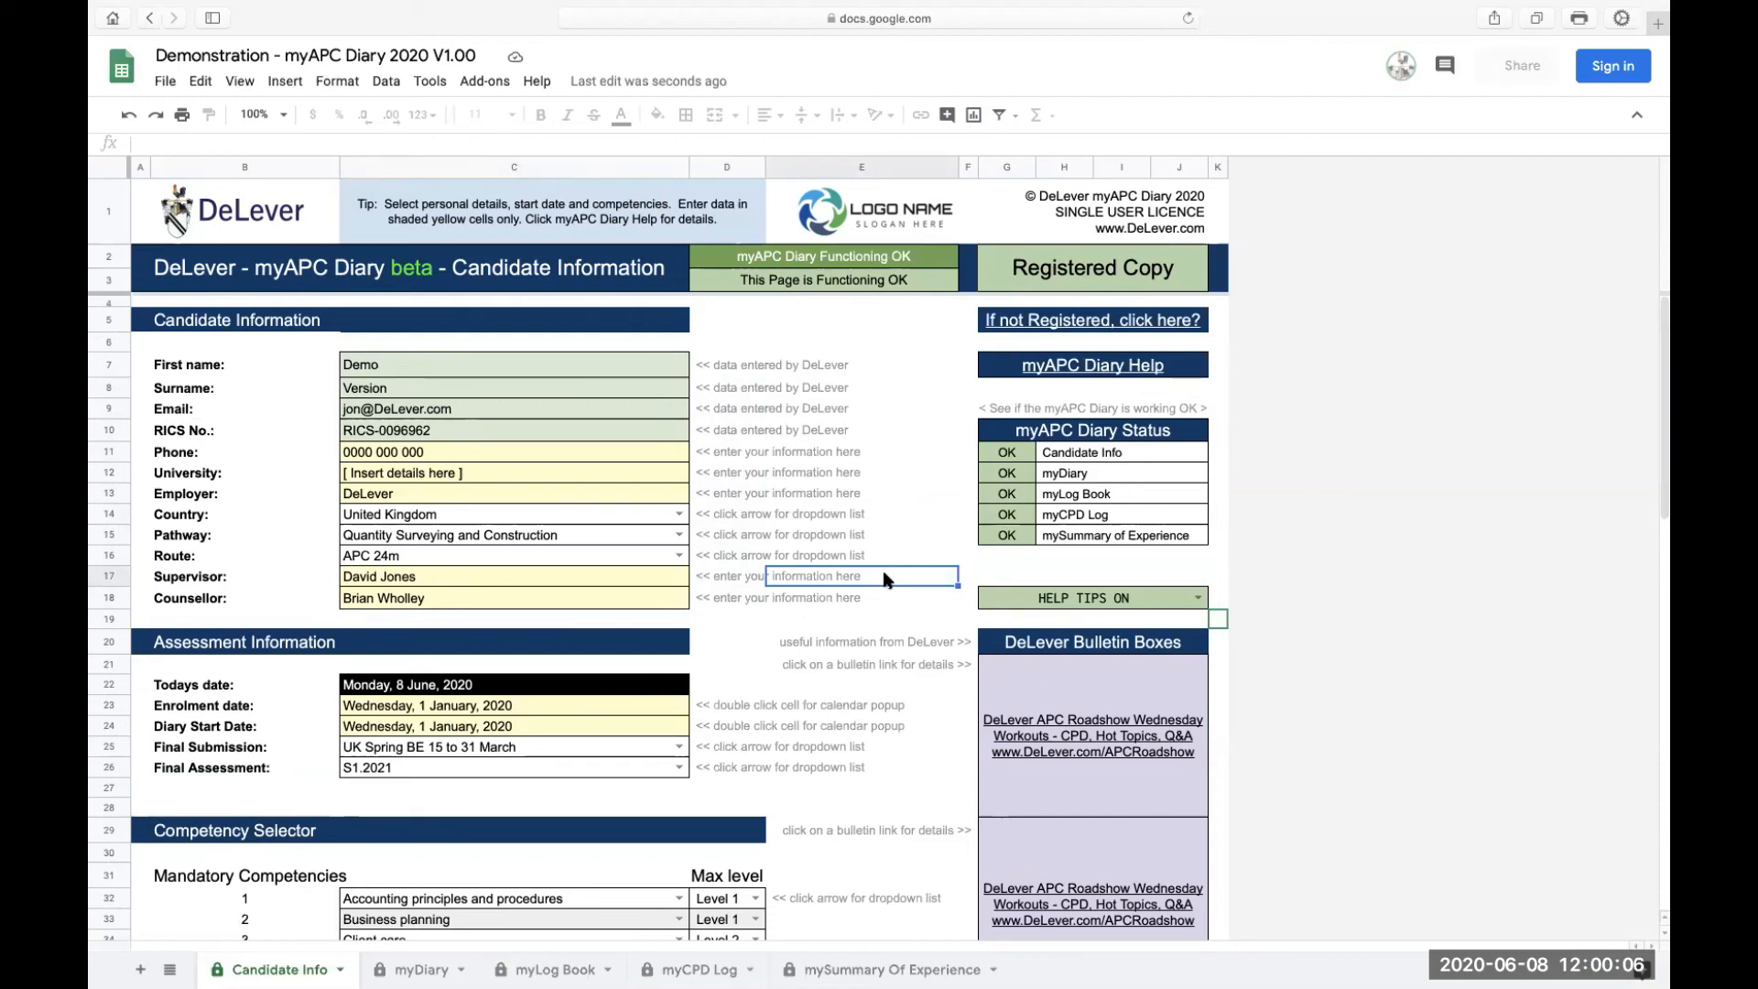
click(1197, 598)
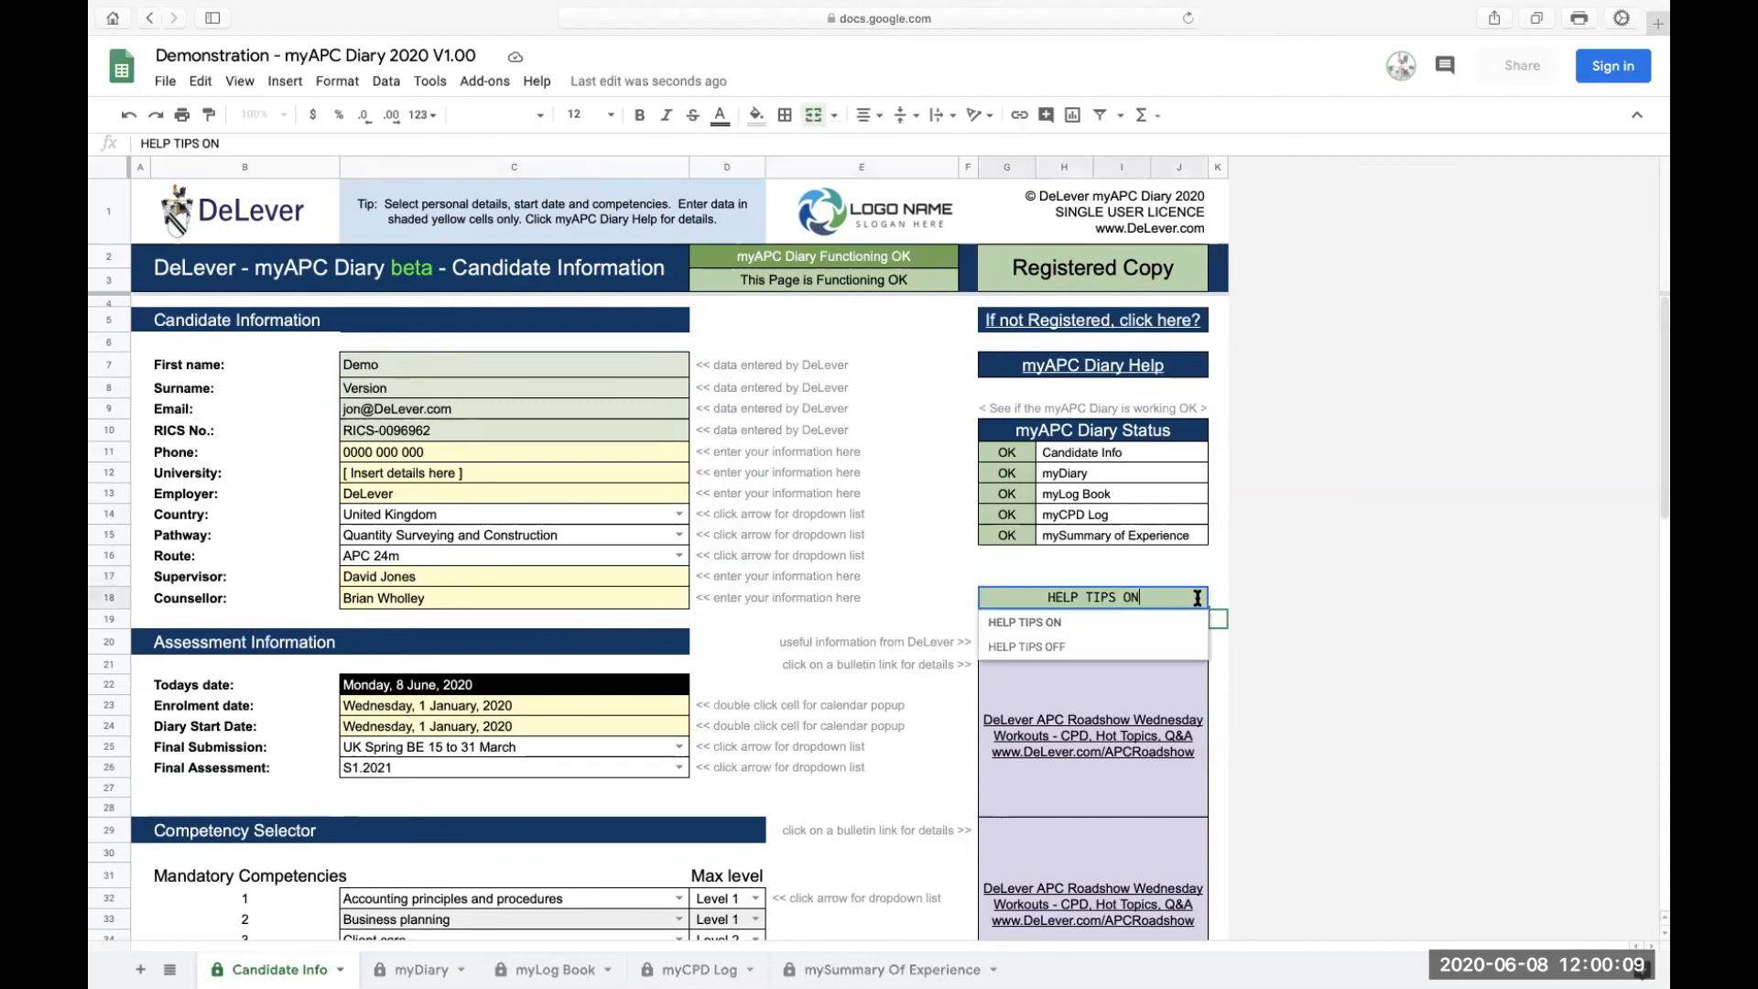
click(1053, 648)
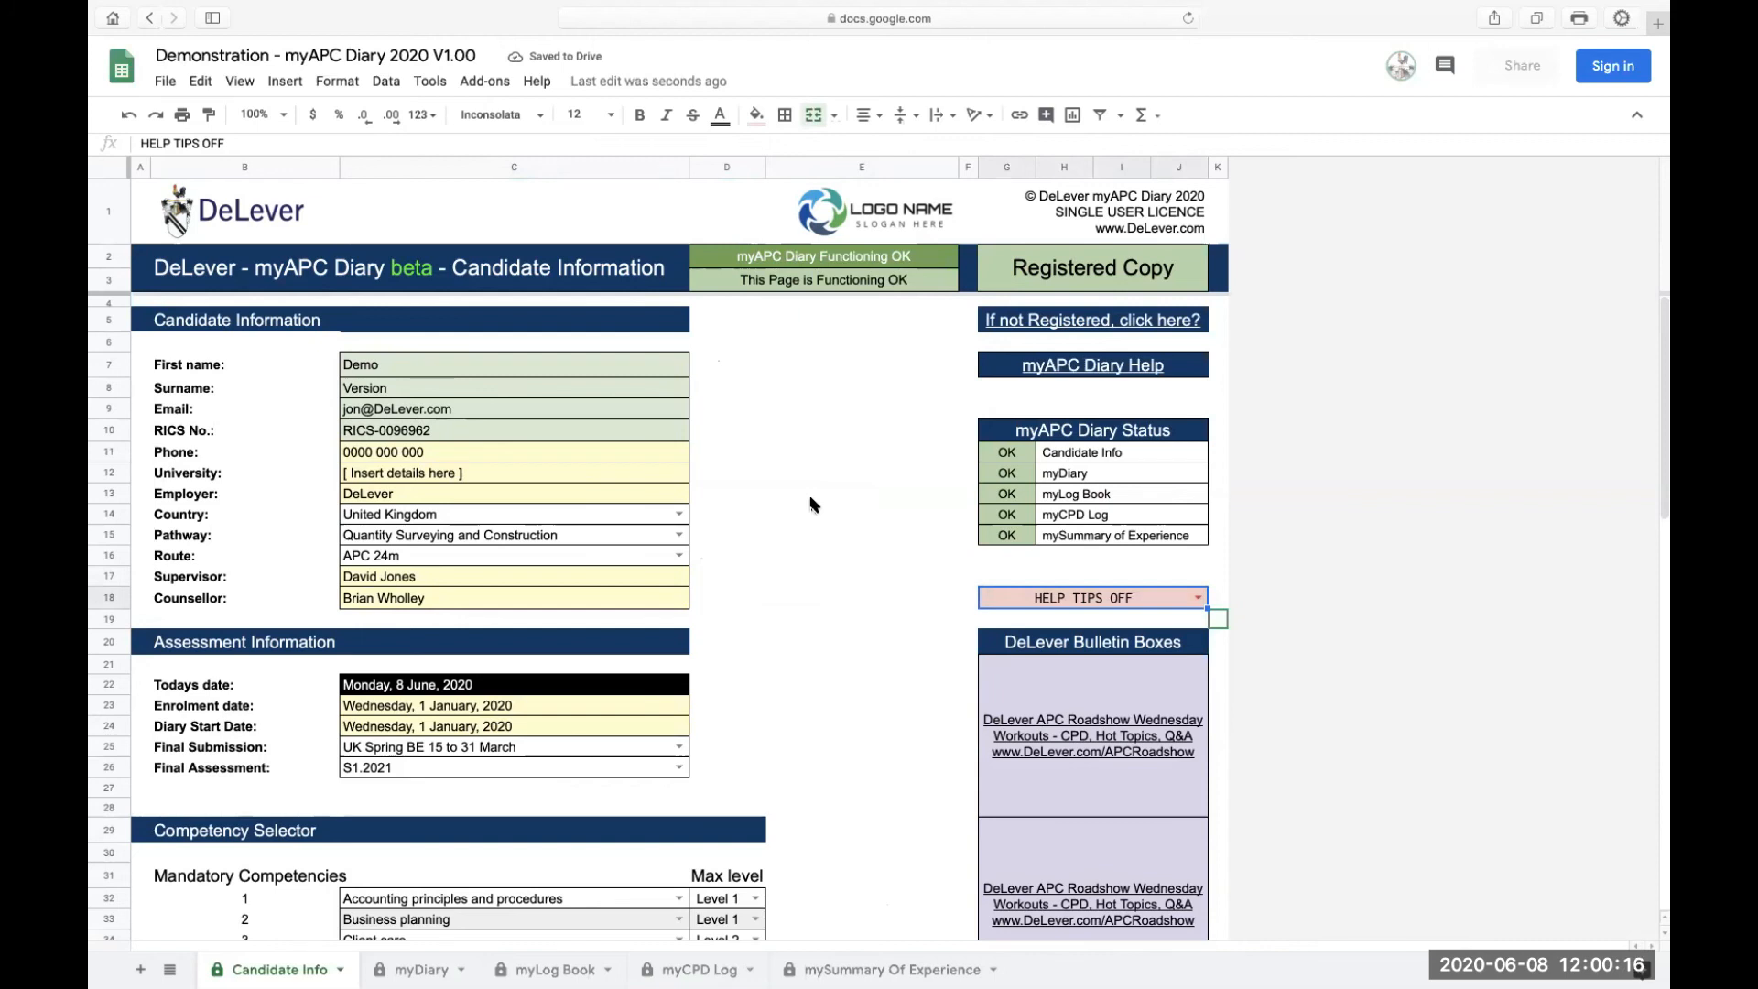
scroll(811, 505, down, 10)
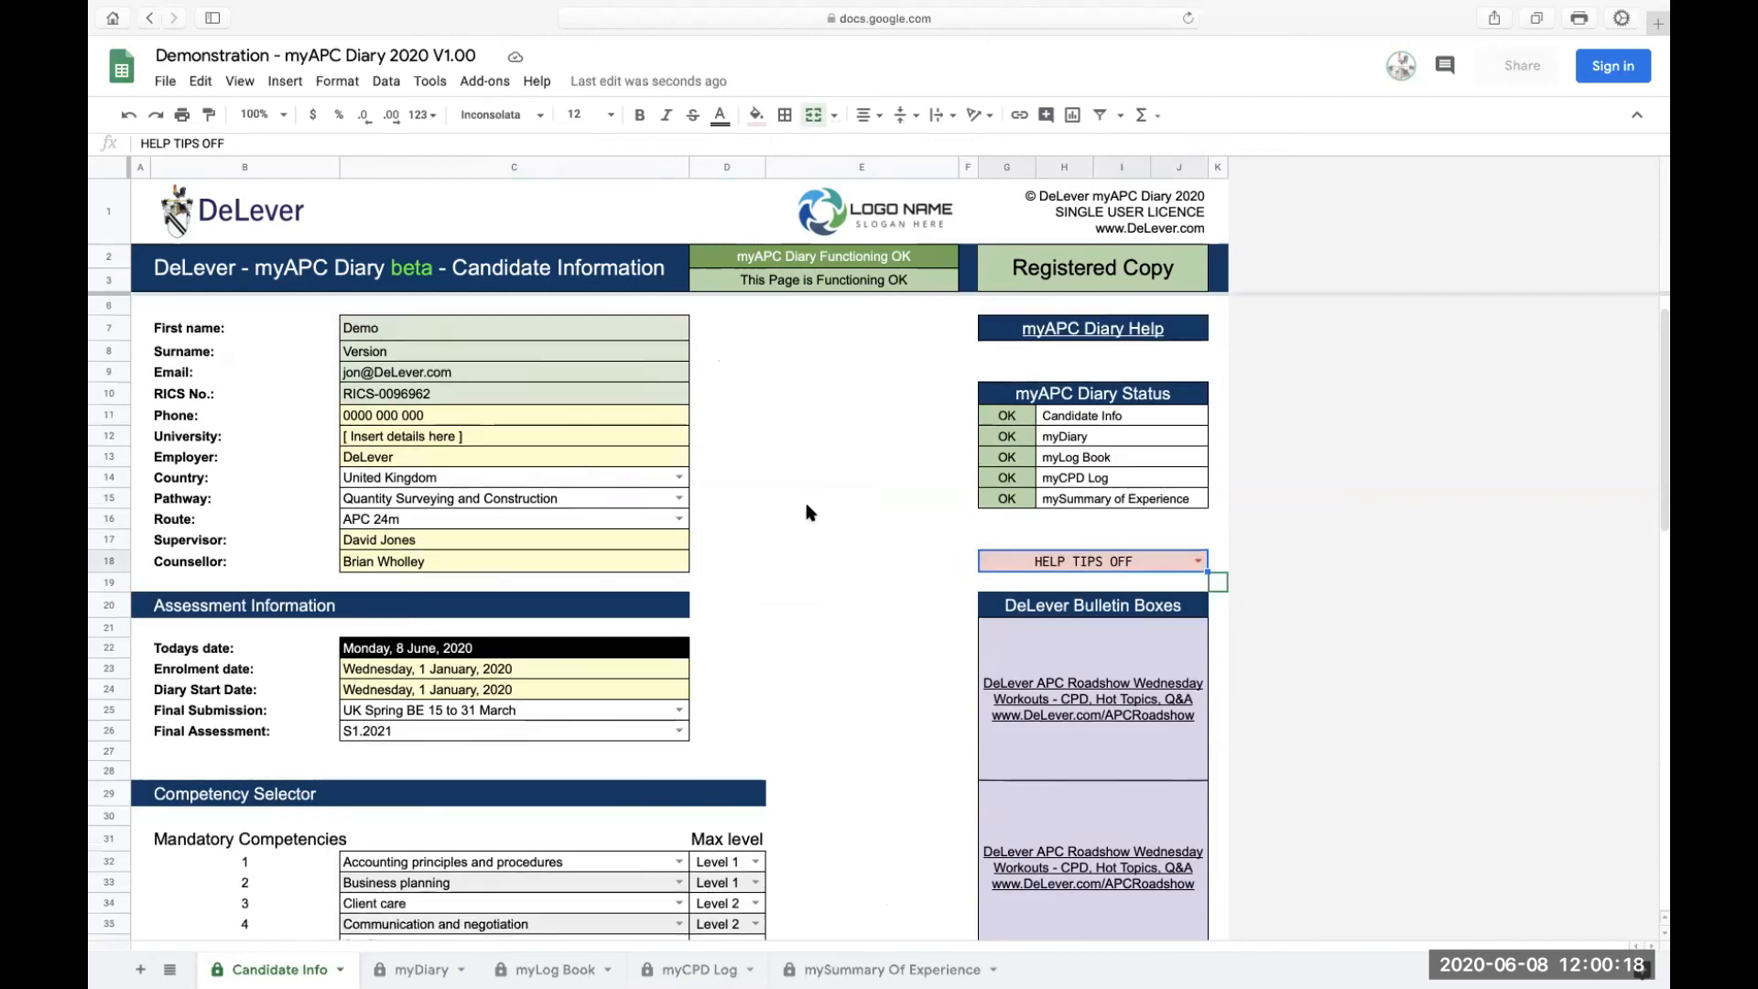
scroll(809, 511, up, 10)
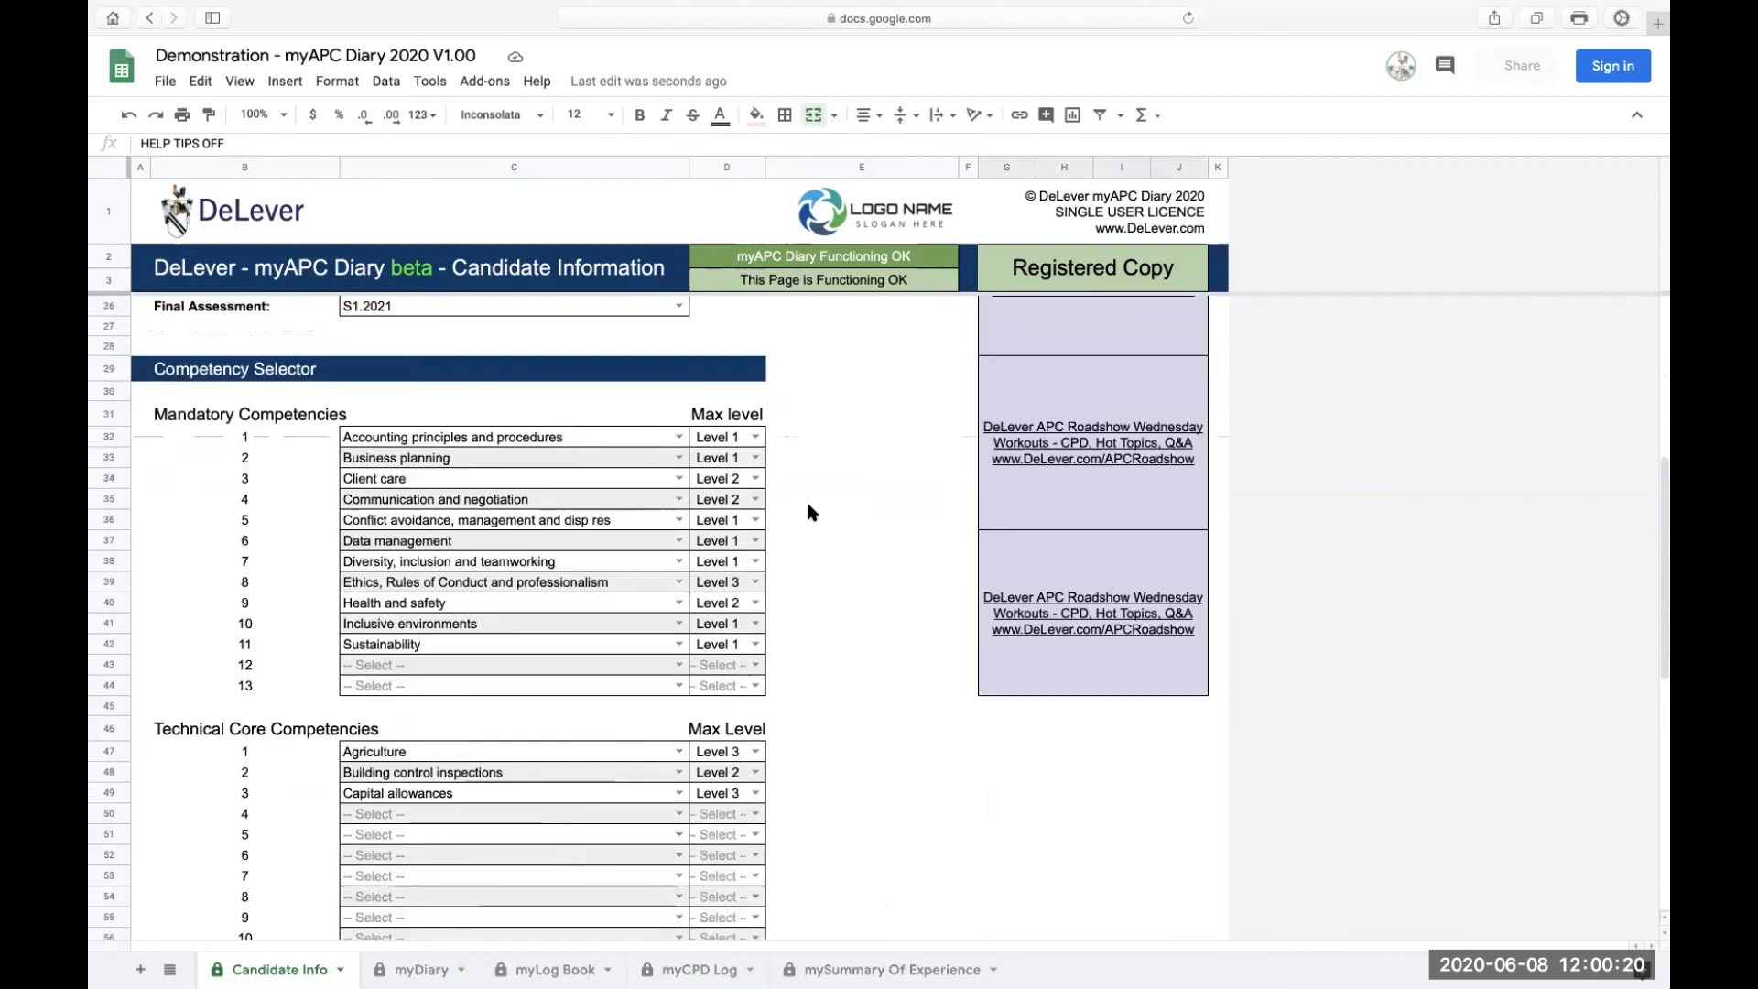
click(1195, 590)
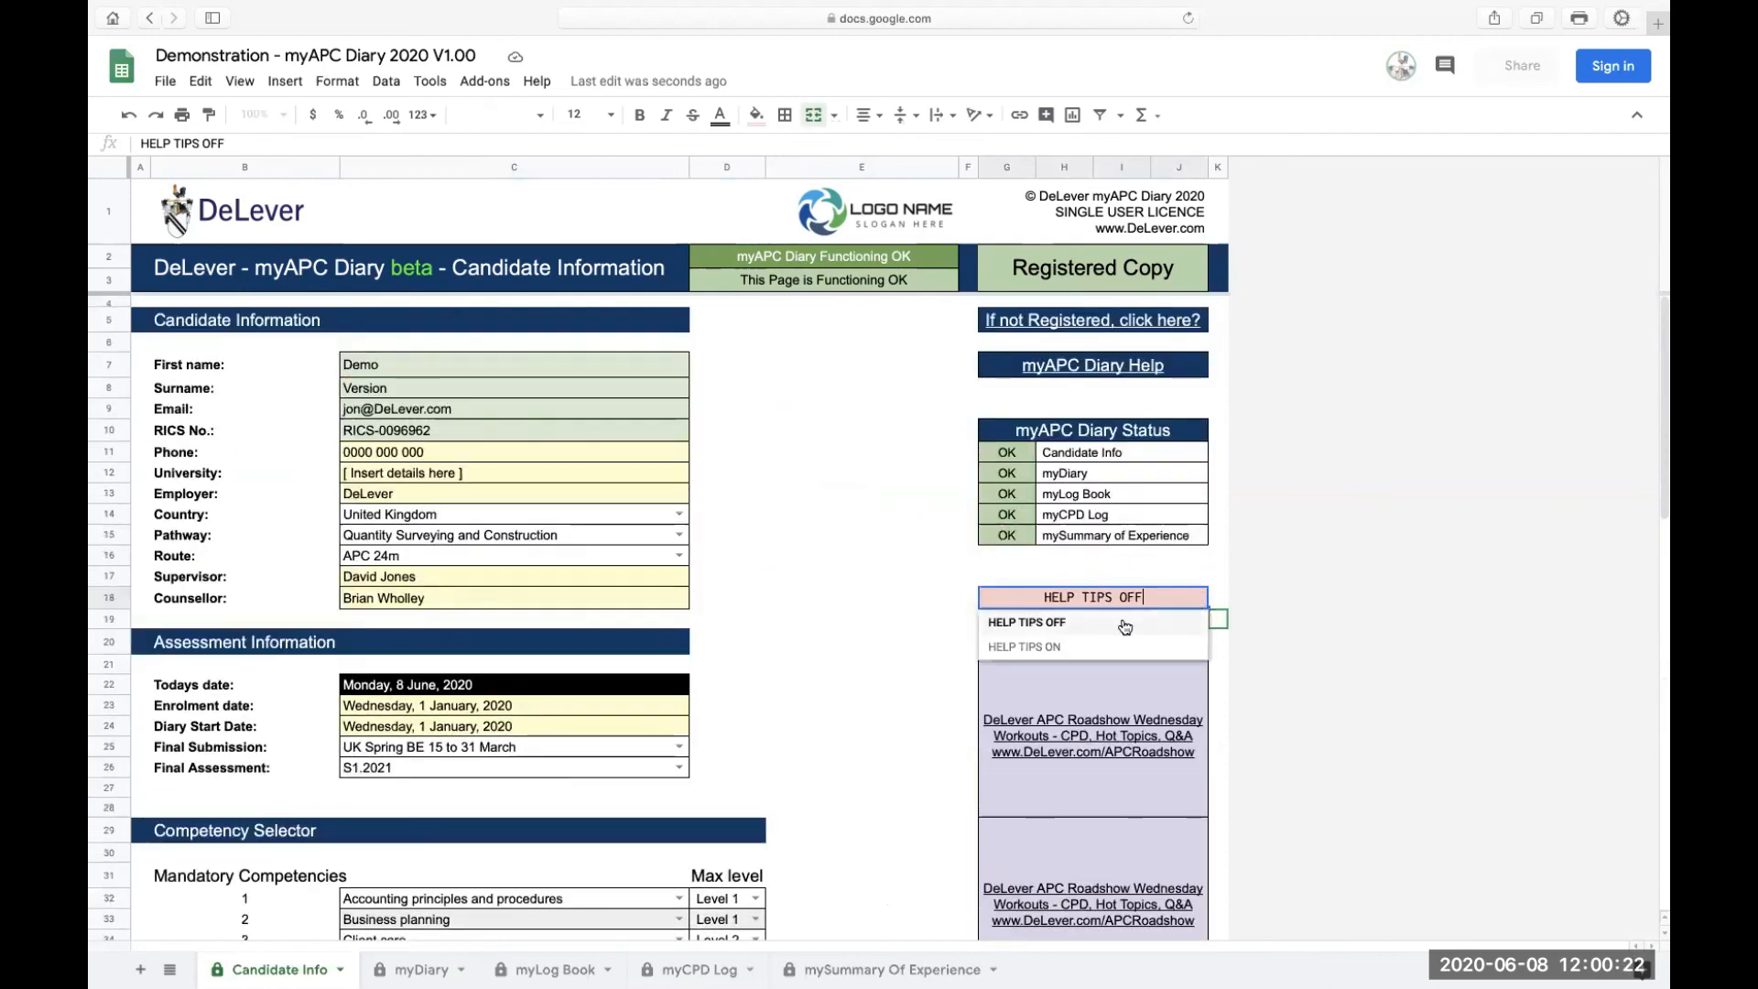
click(1075, 643)
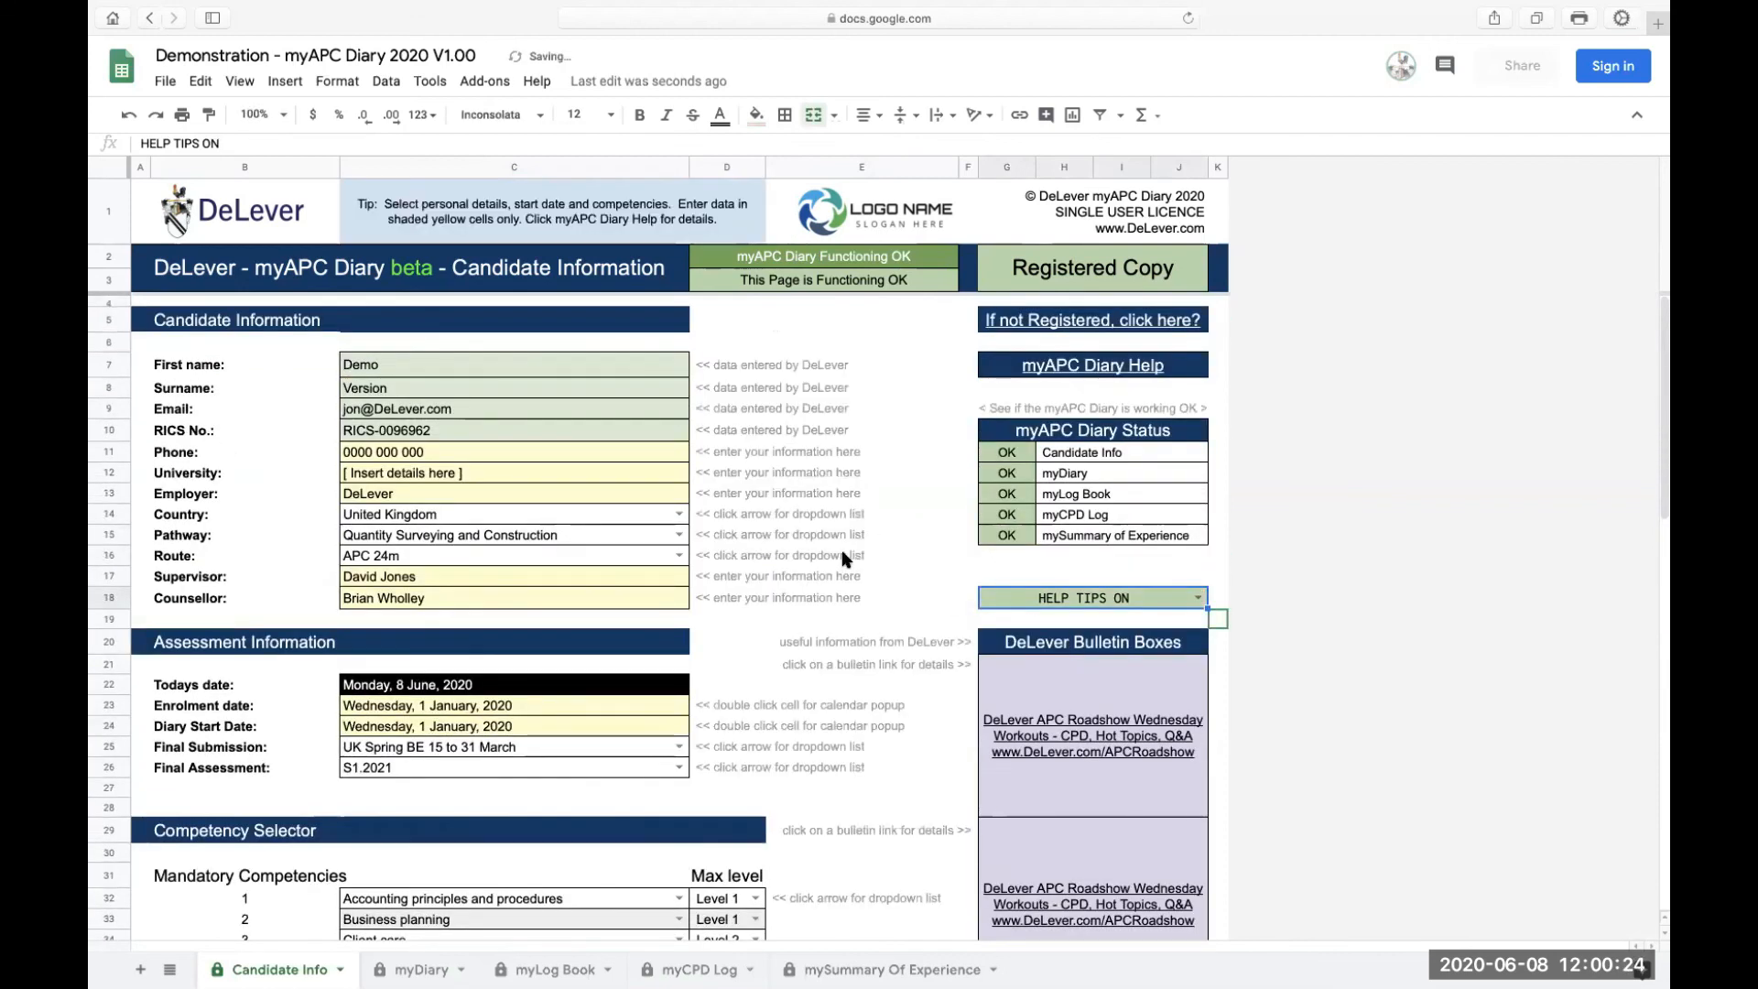
scroll(842, 557, down, 10)
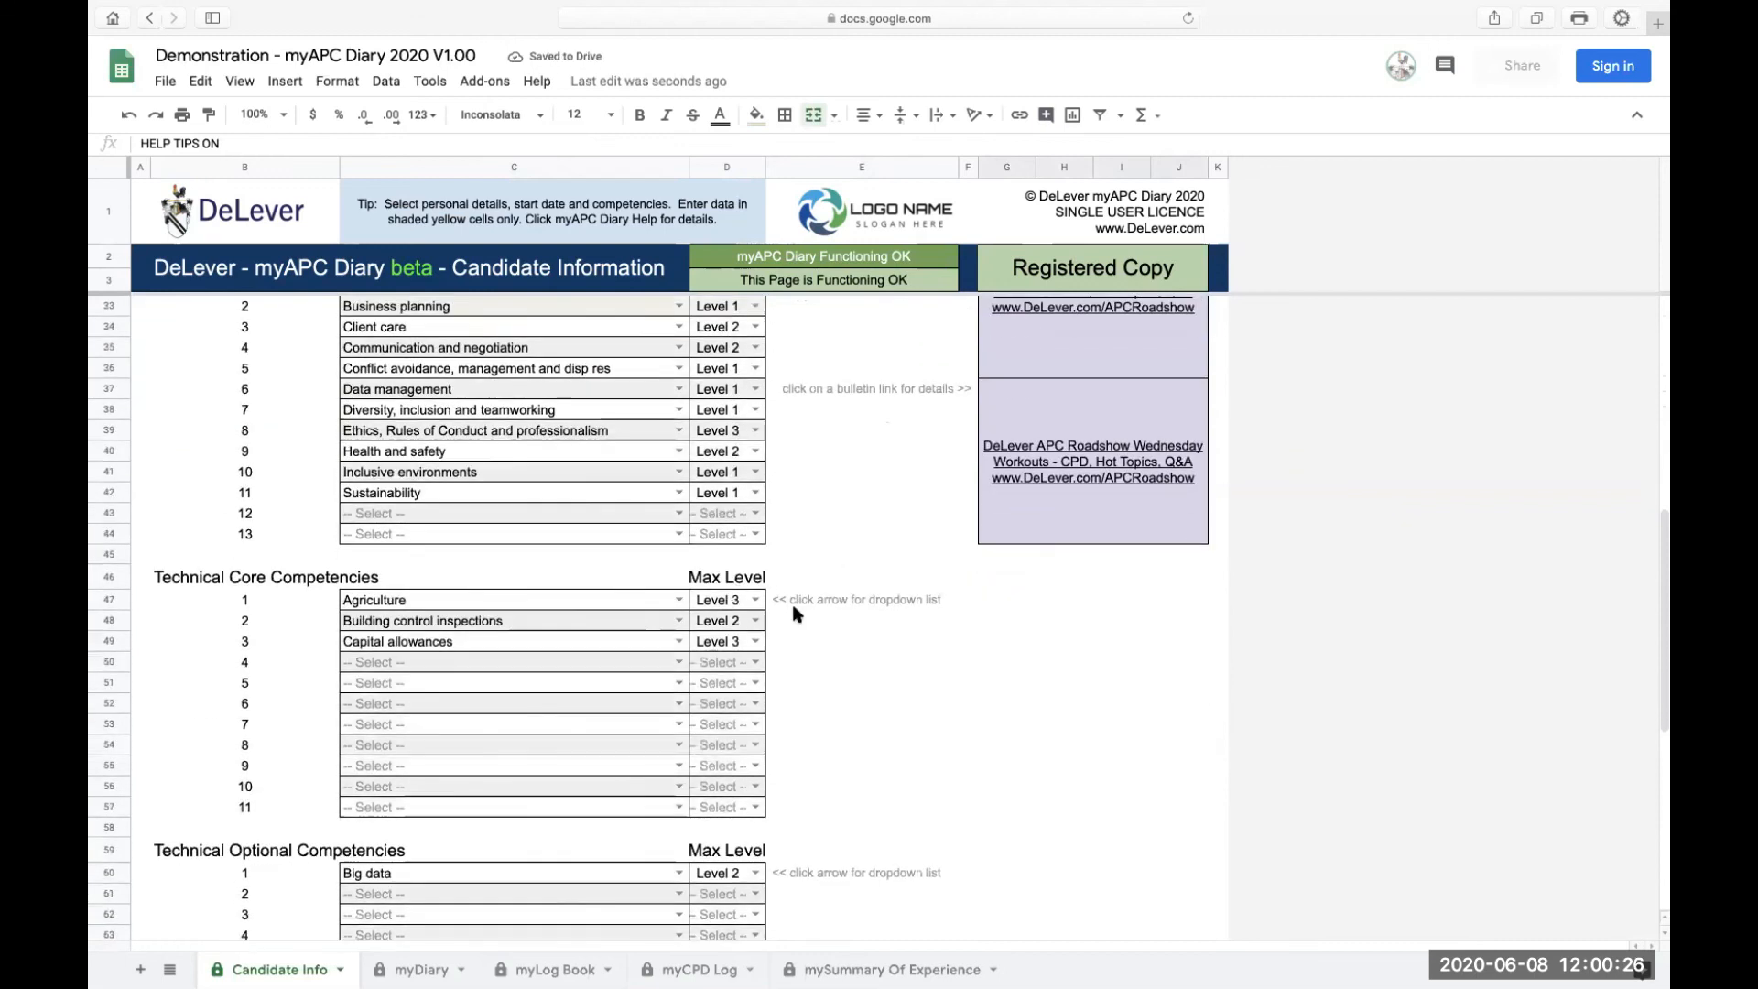
scroll(876, 675, up, 5)
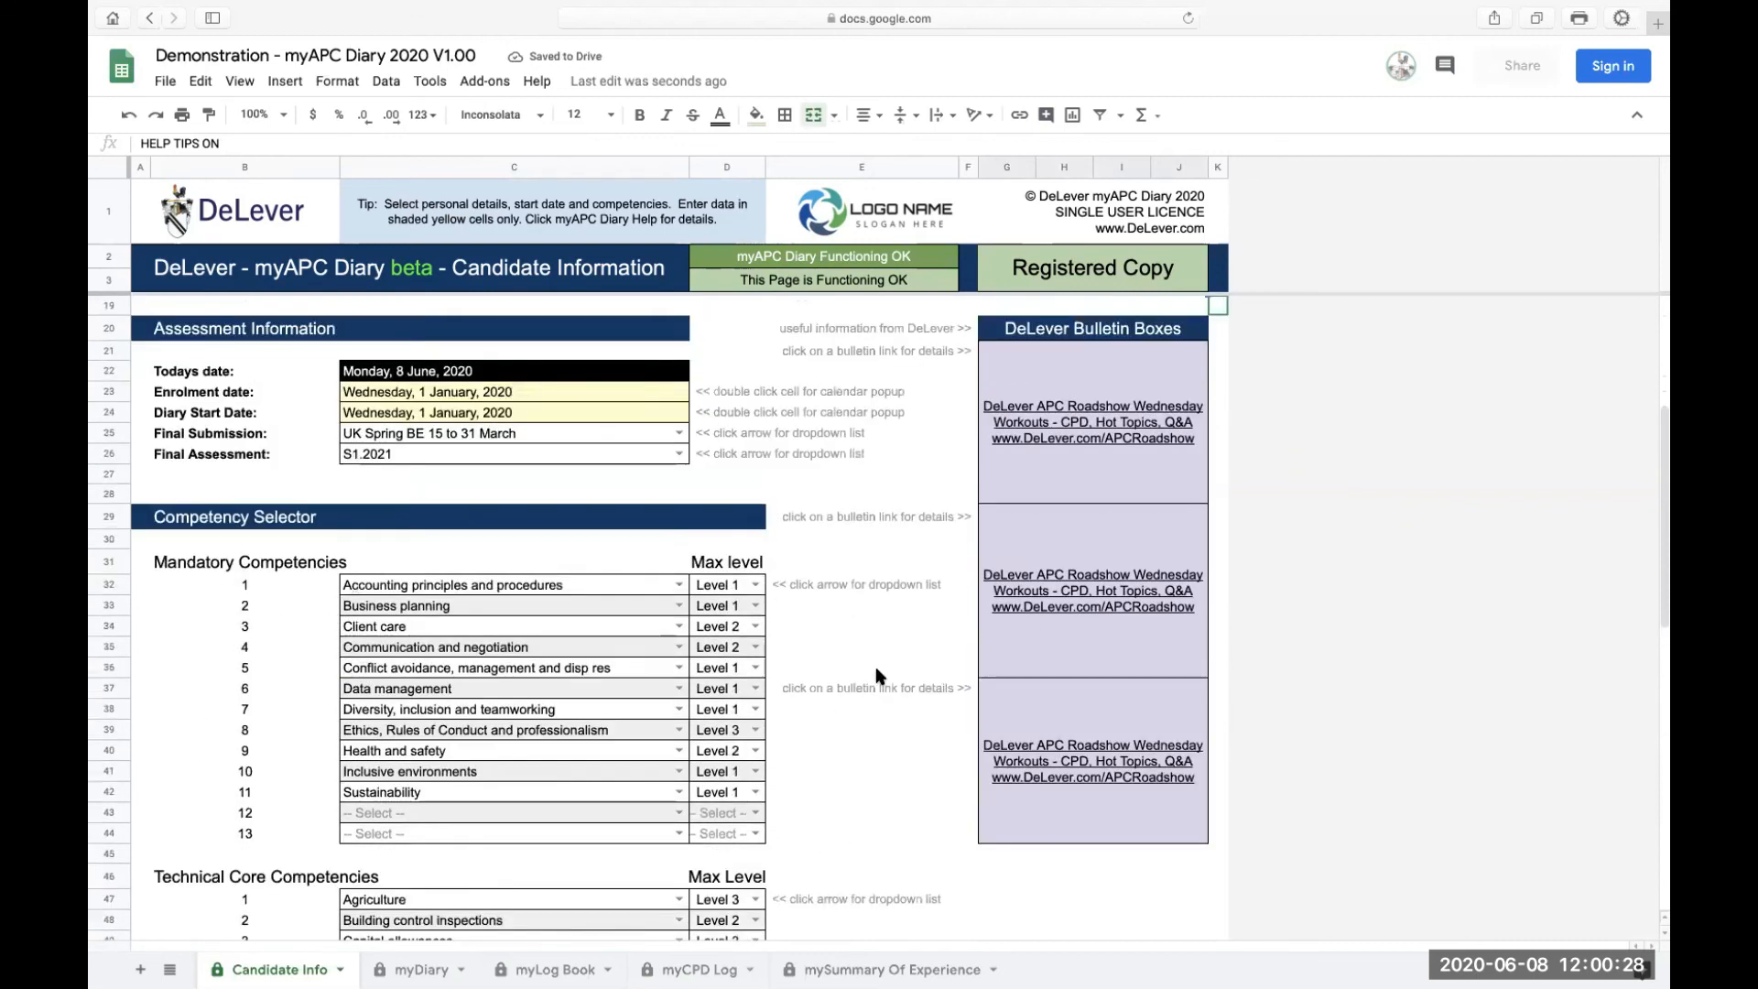
scroll(876, 676, up, 5)
scroll(1039, 650, down, 5)
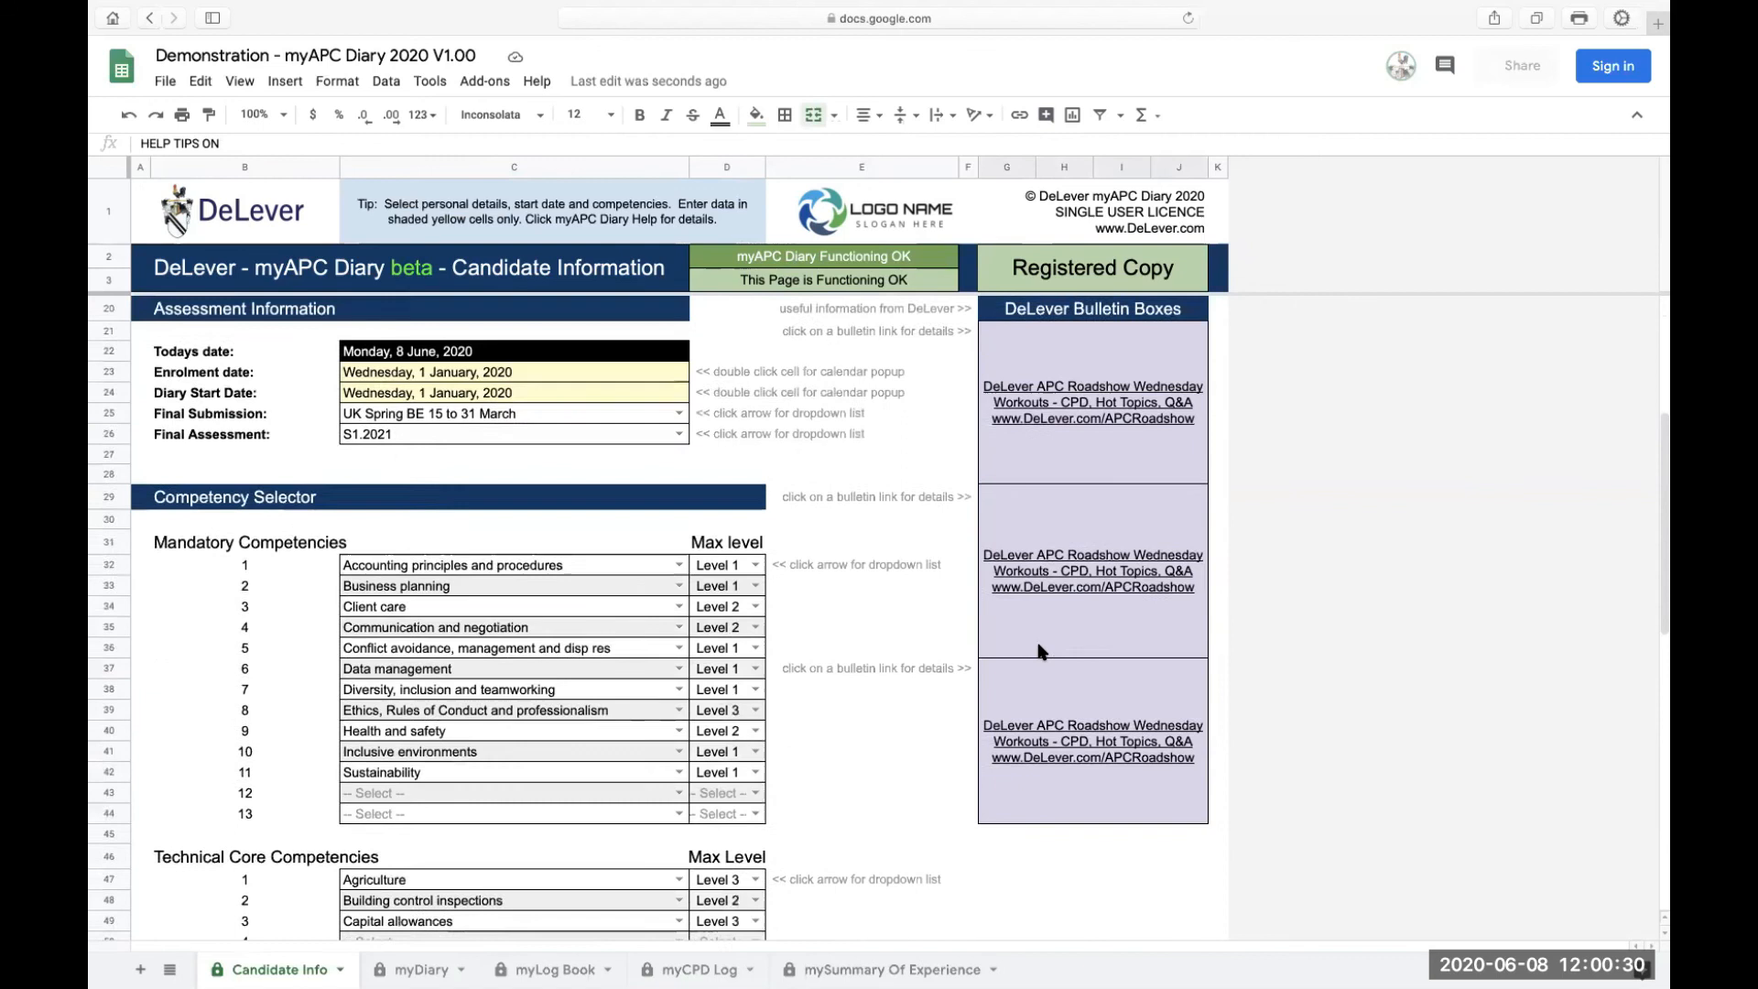
scroll(1038, 650, up, 3)
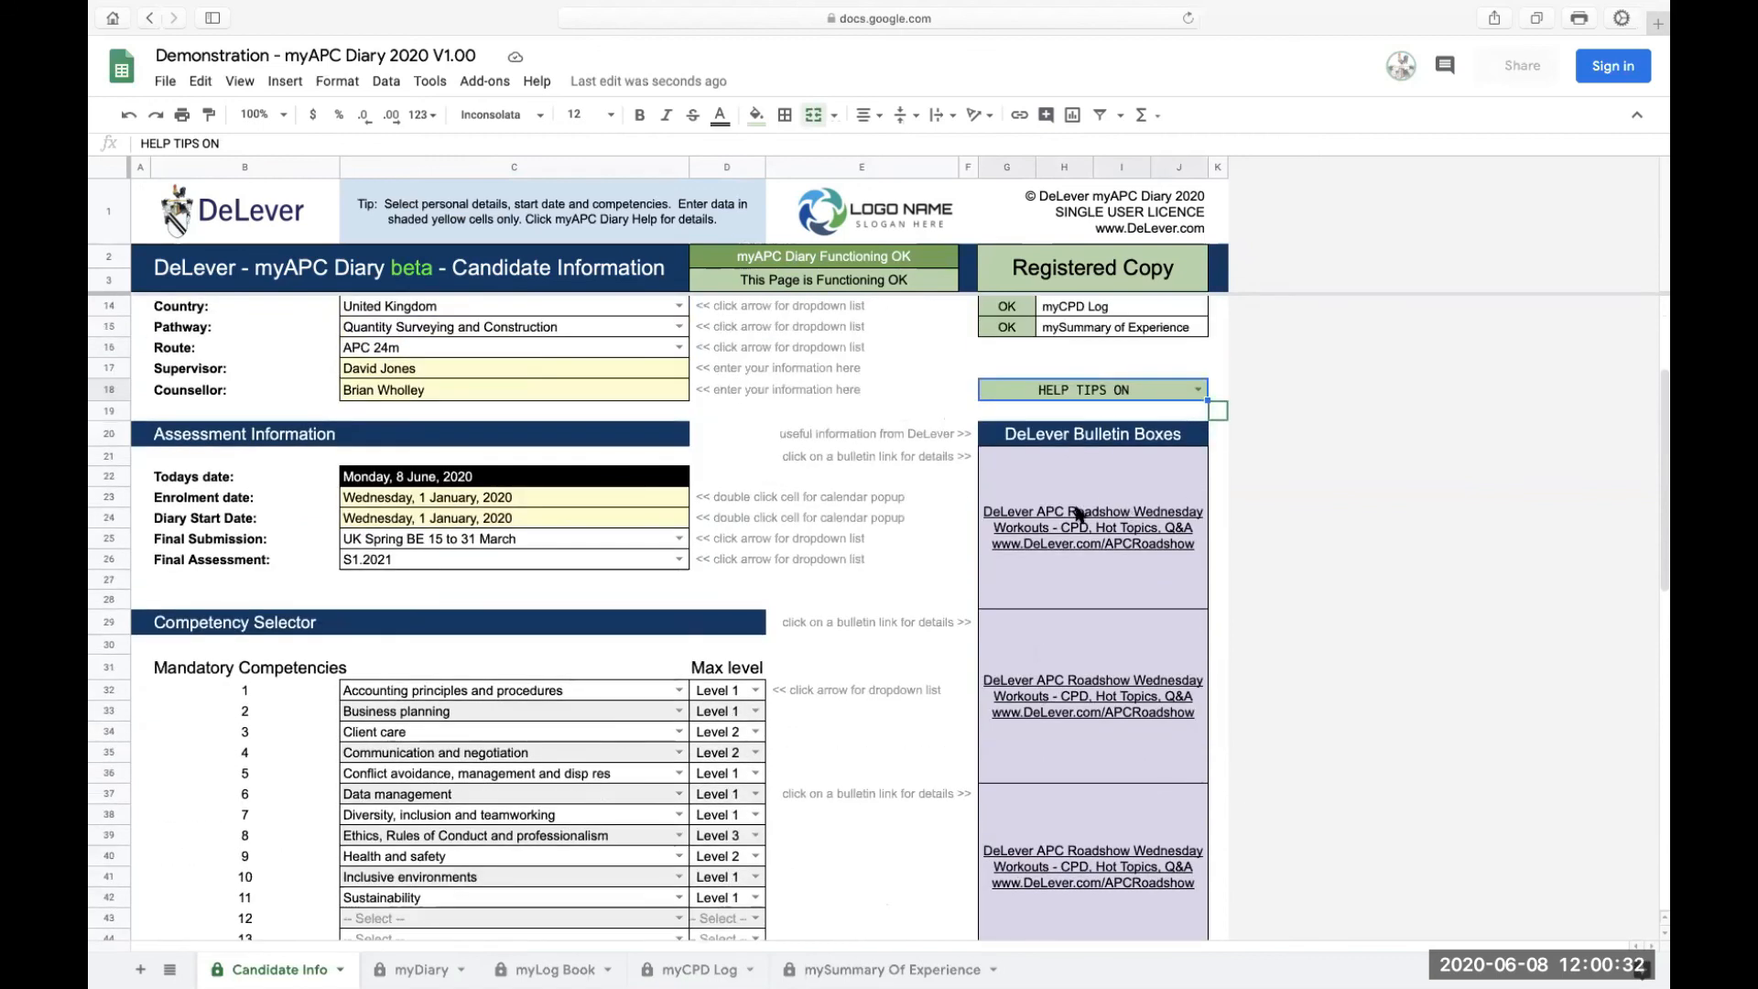
mouse_move(1079, 515)
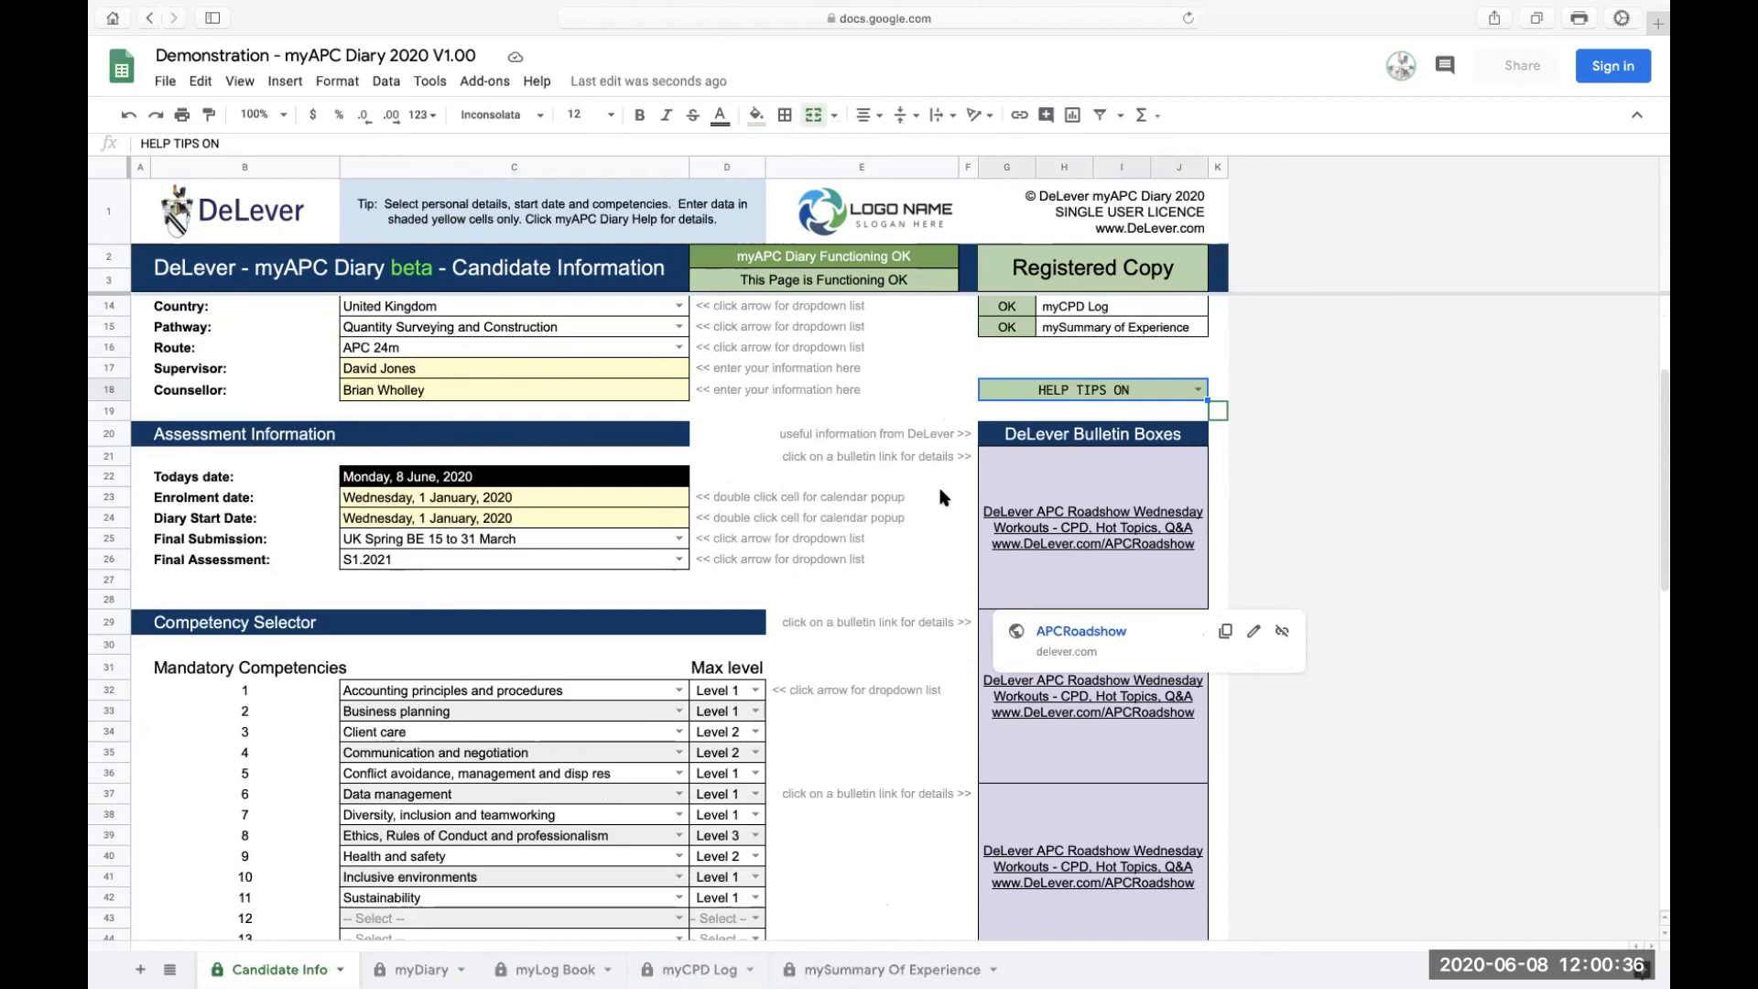
mouse_move(1059, 693)
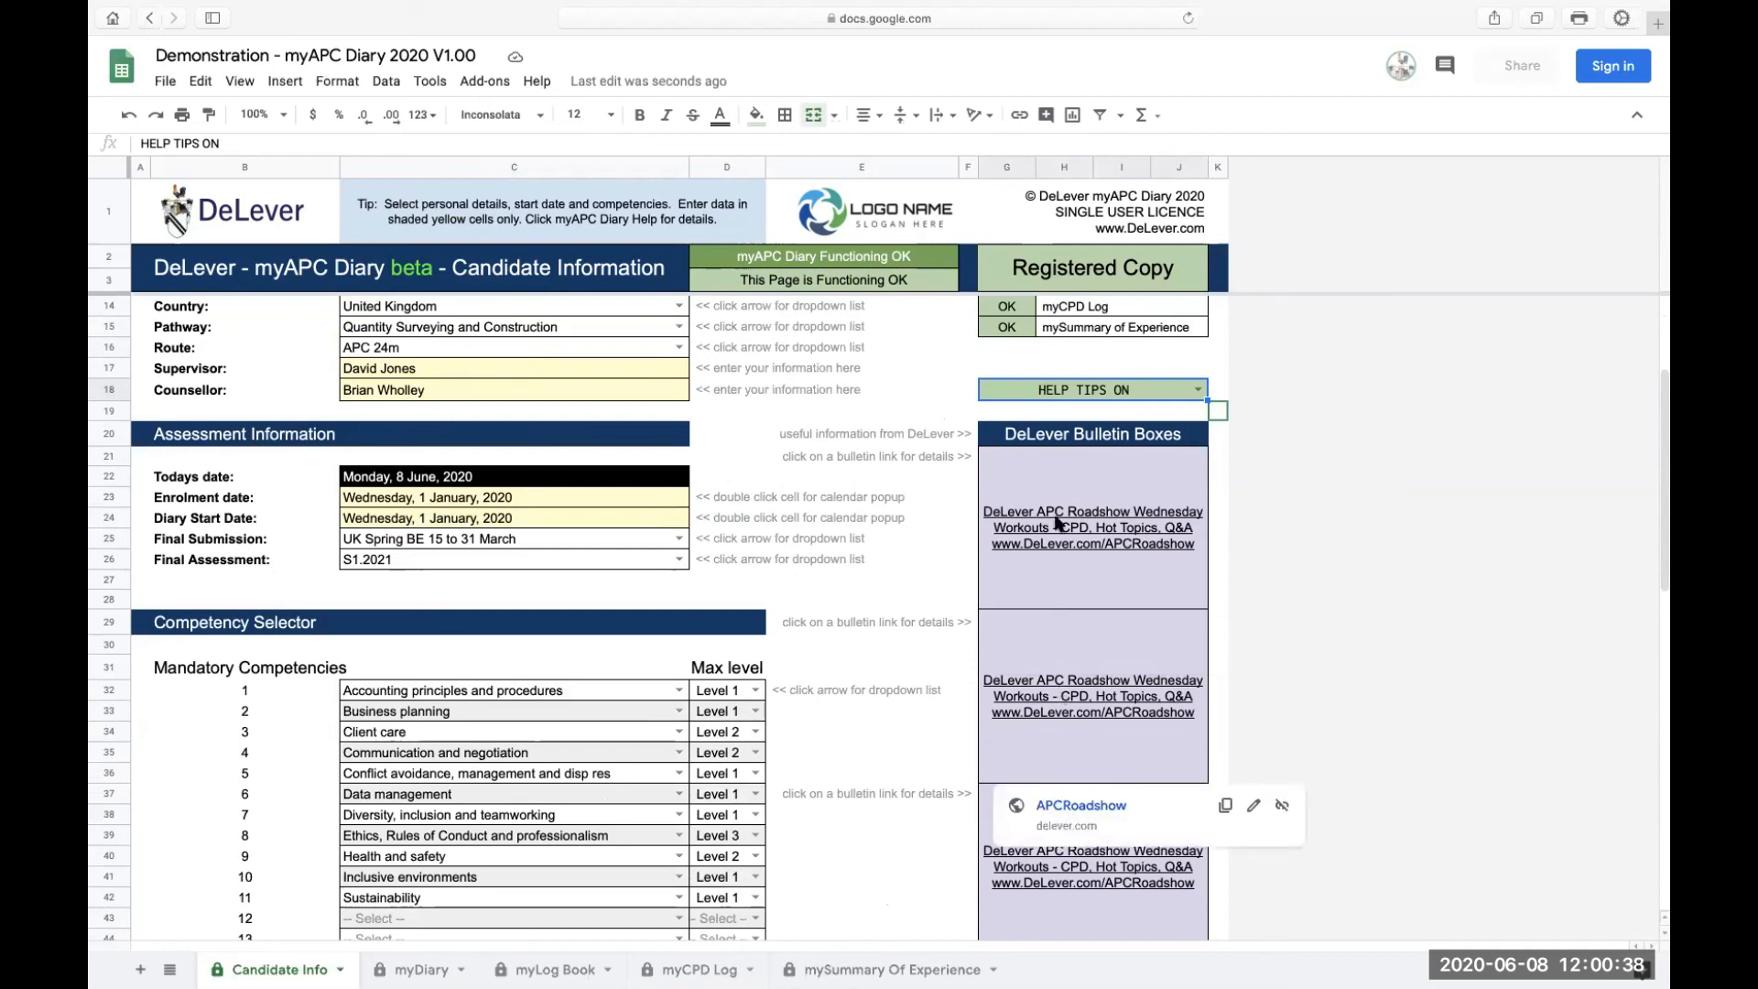
click(870, 500)
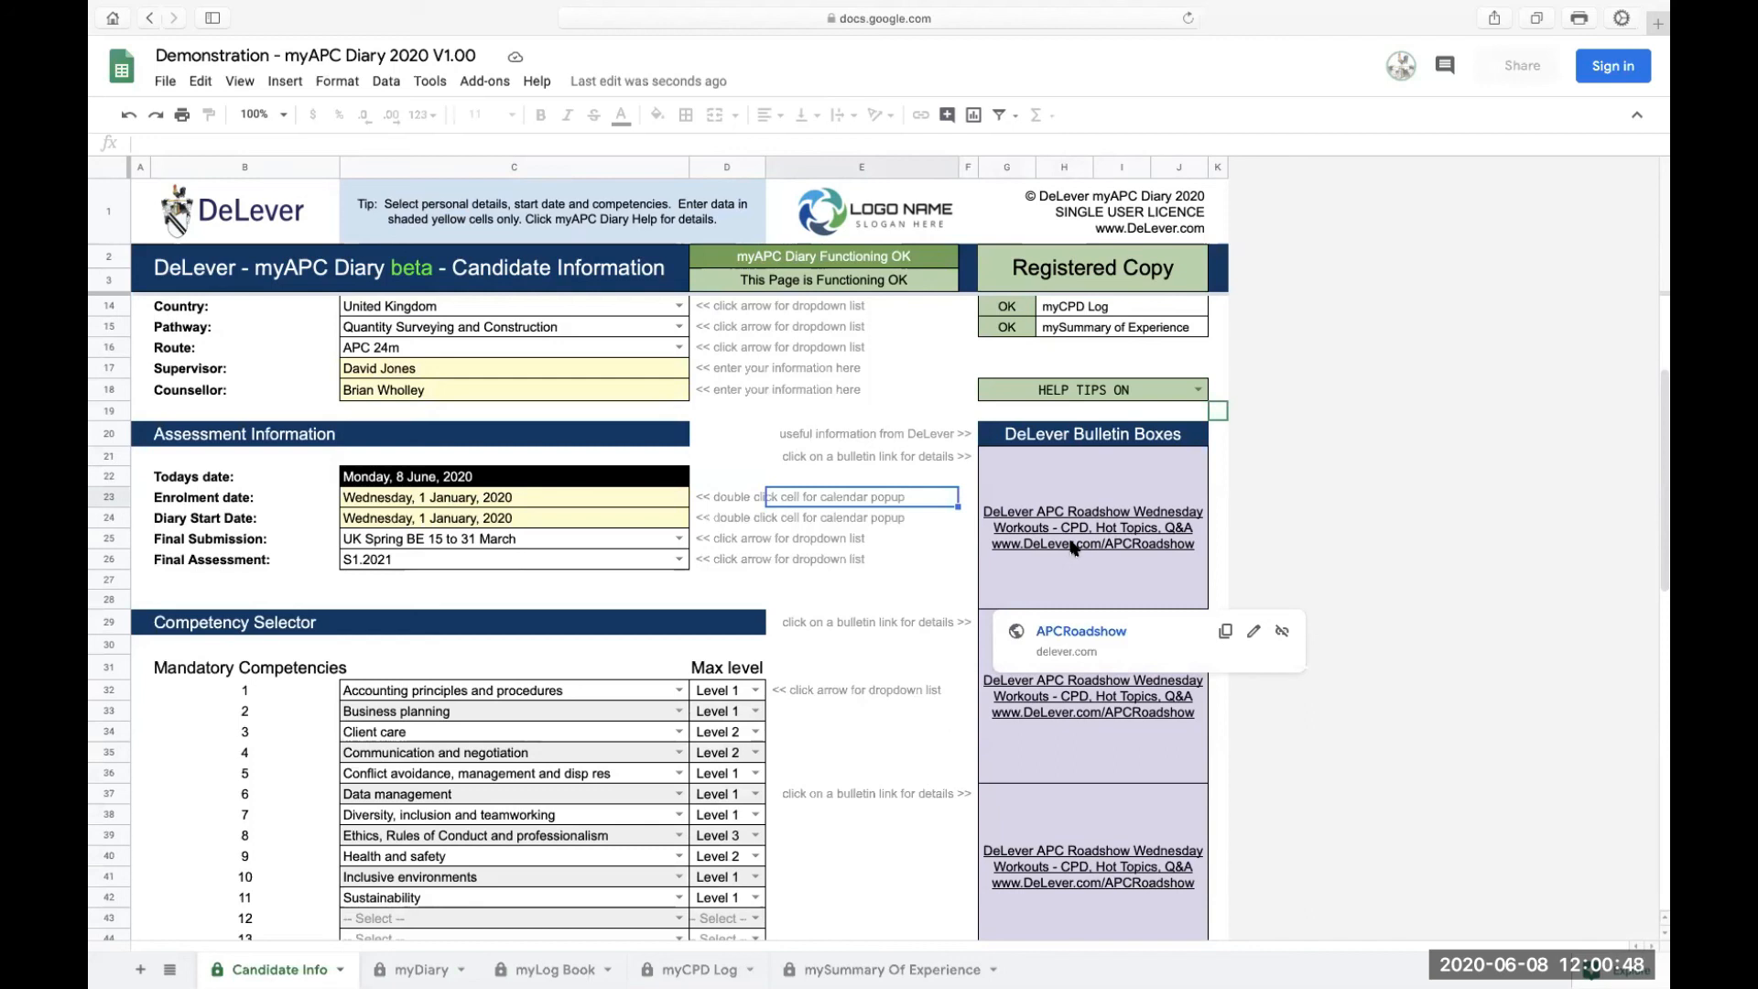
click(954, 539)
scroll(1076, 637, down, 3)
mouse_move(1098, 698)
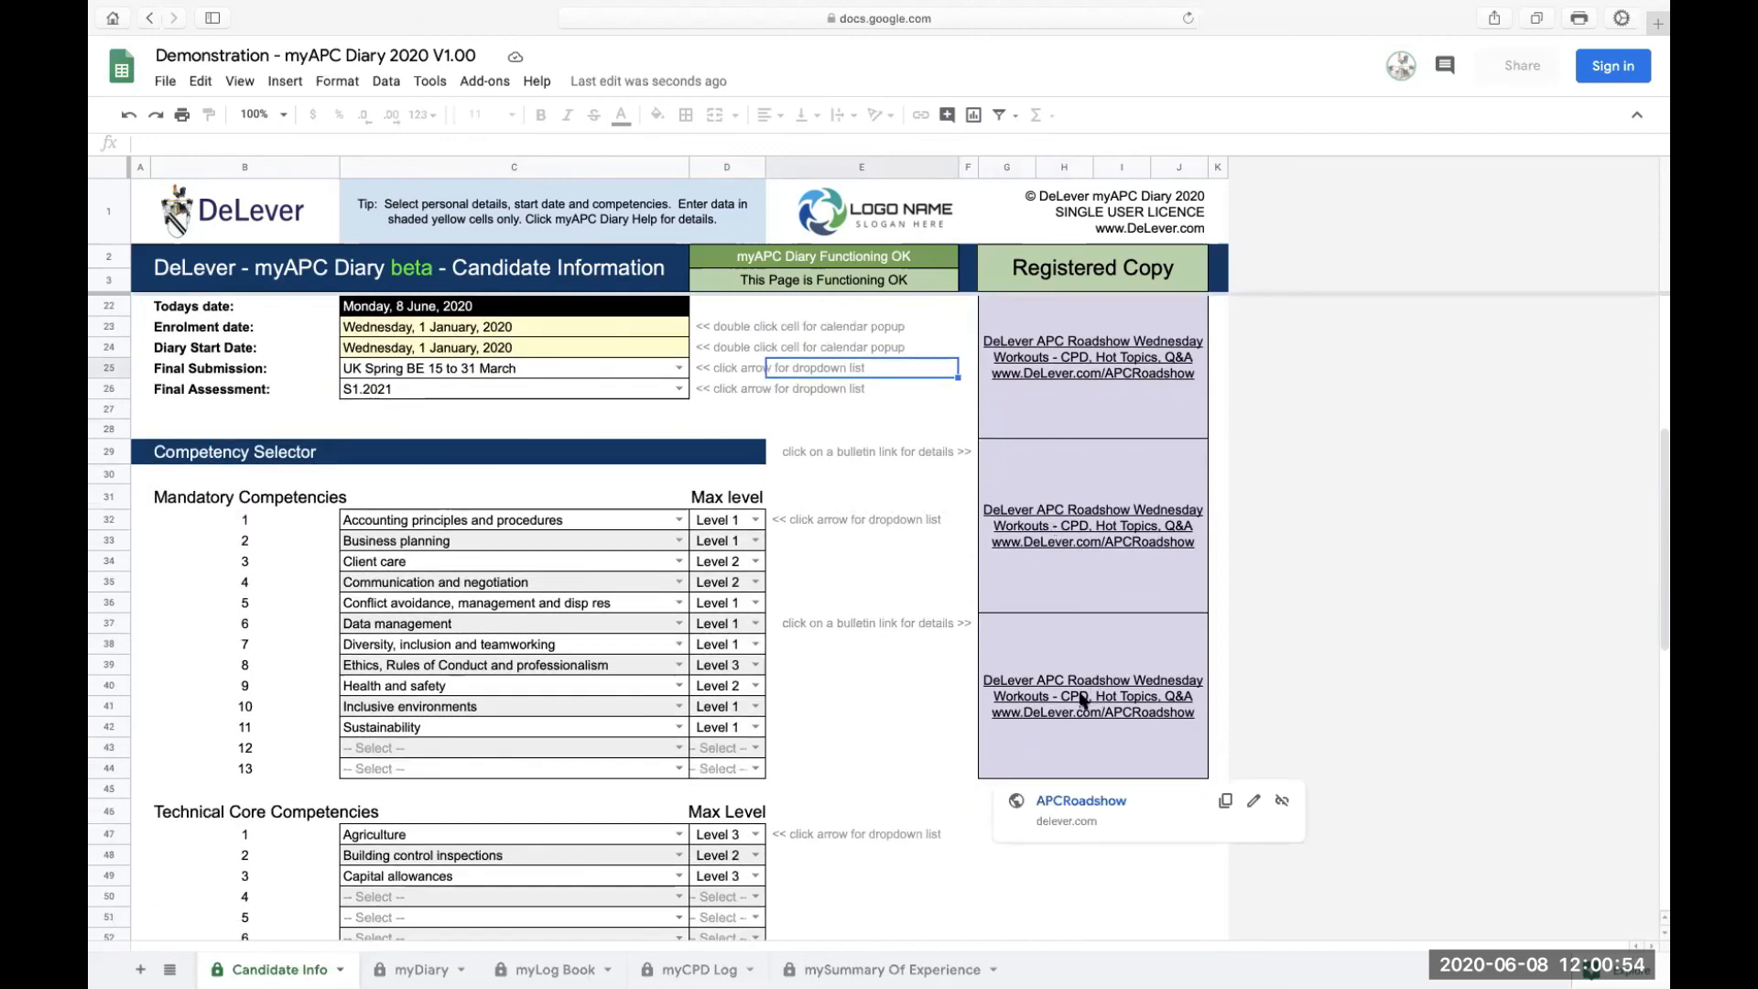
scroll(1091, 716, up, 1)
scroll(1091, 716, up, 4)
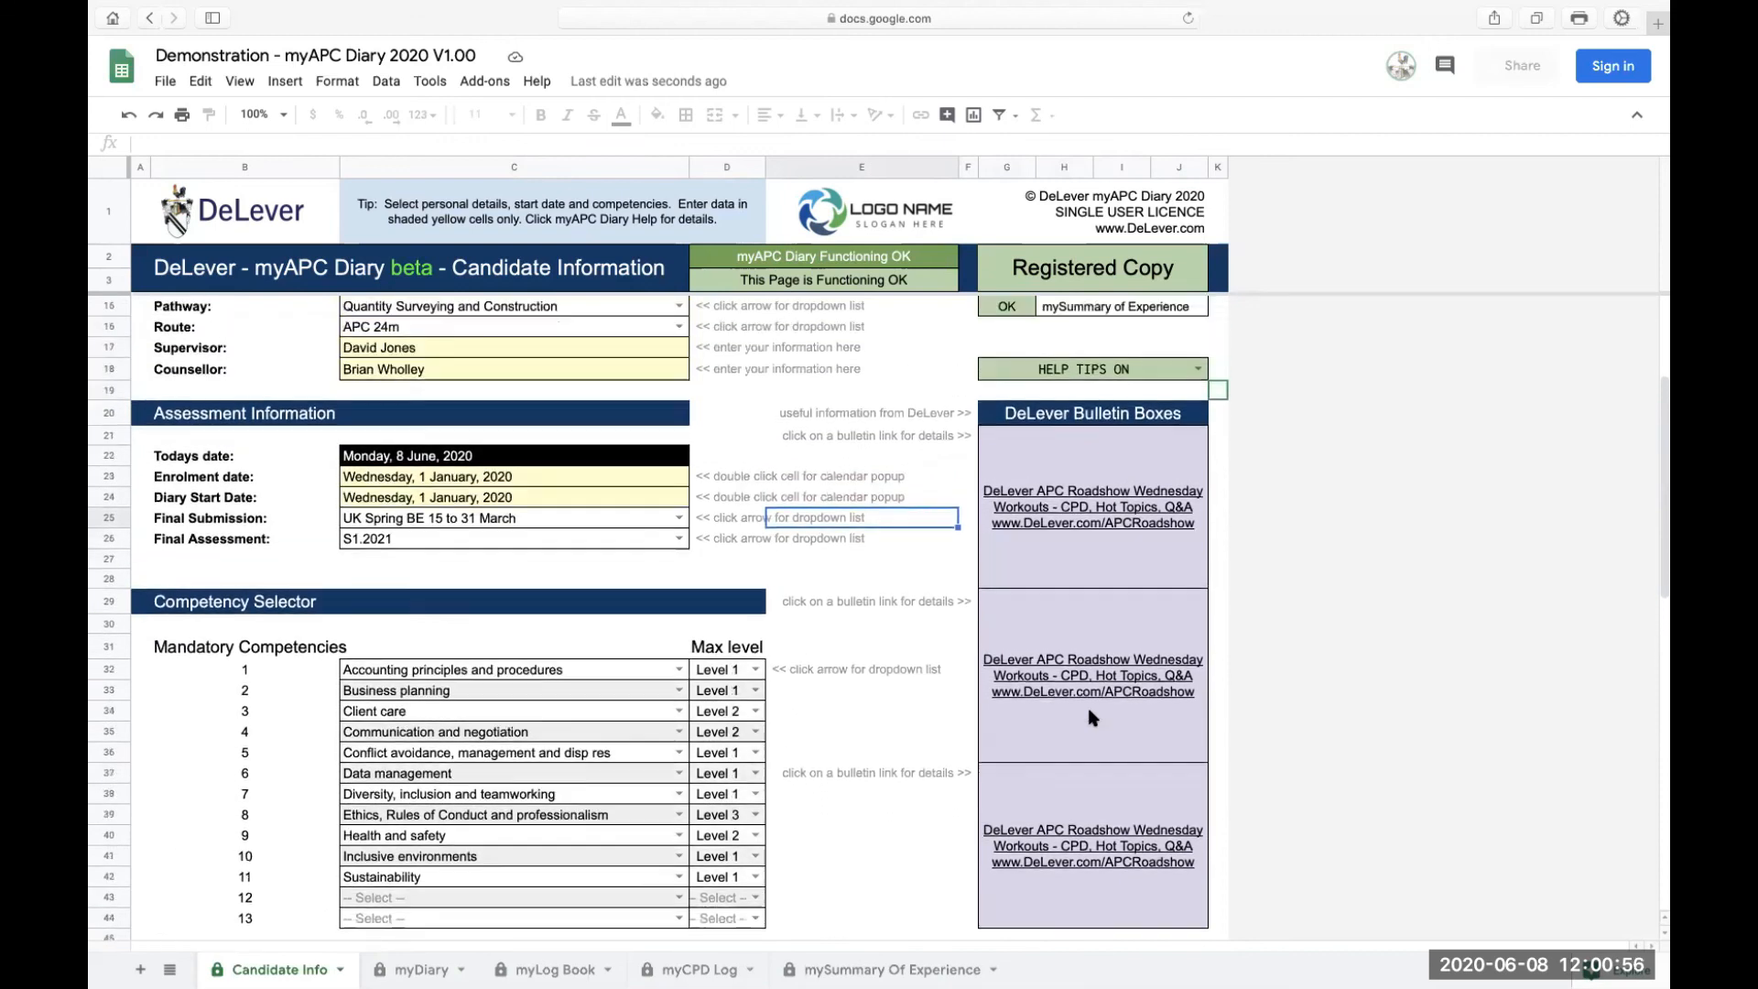
mouse_move(1083, 563)
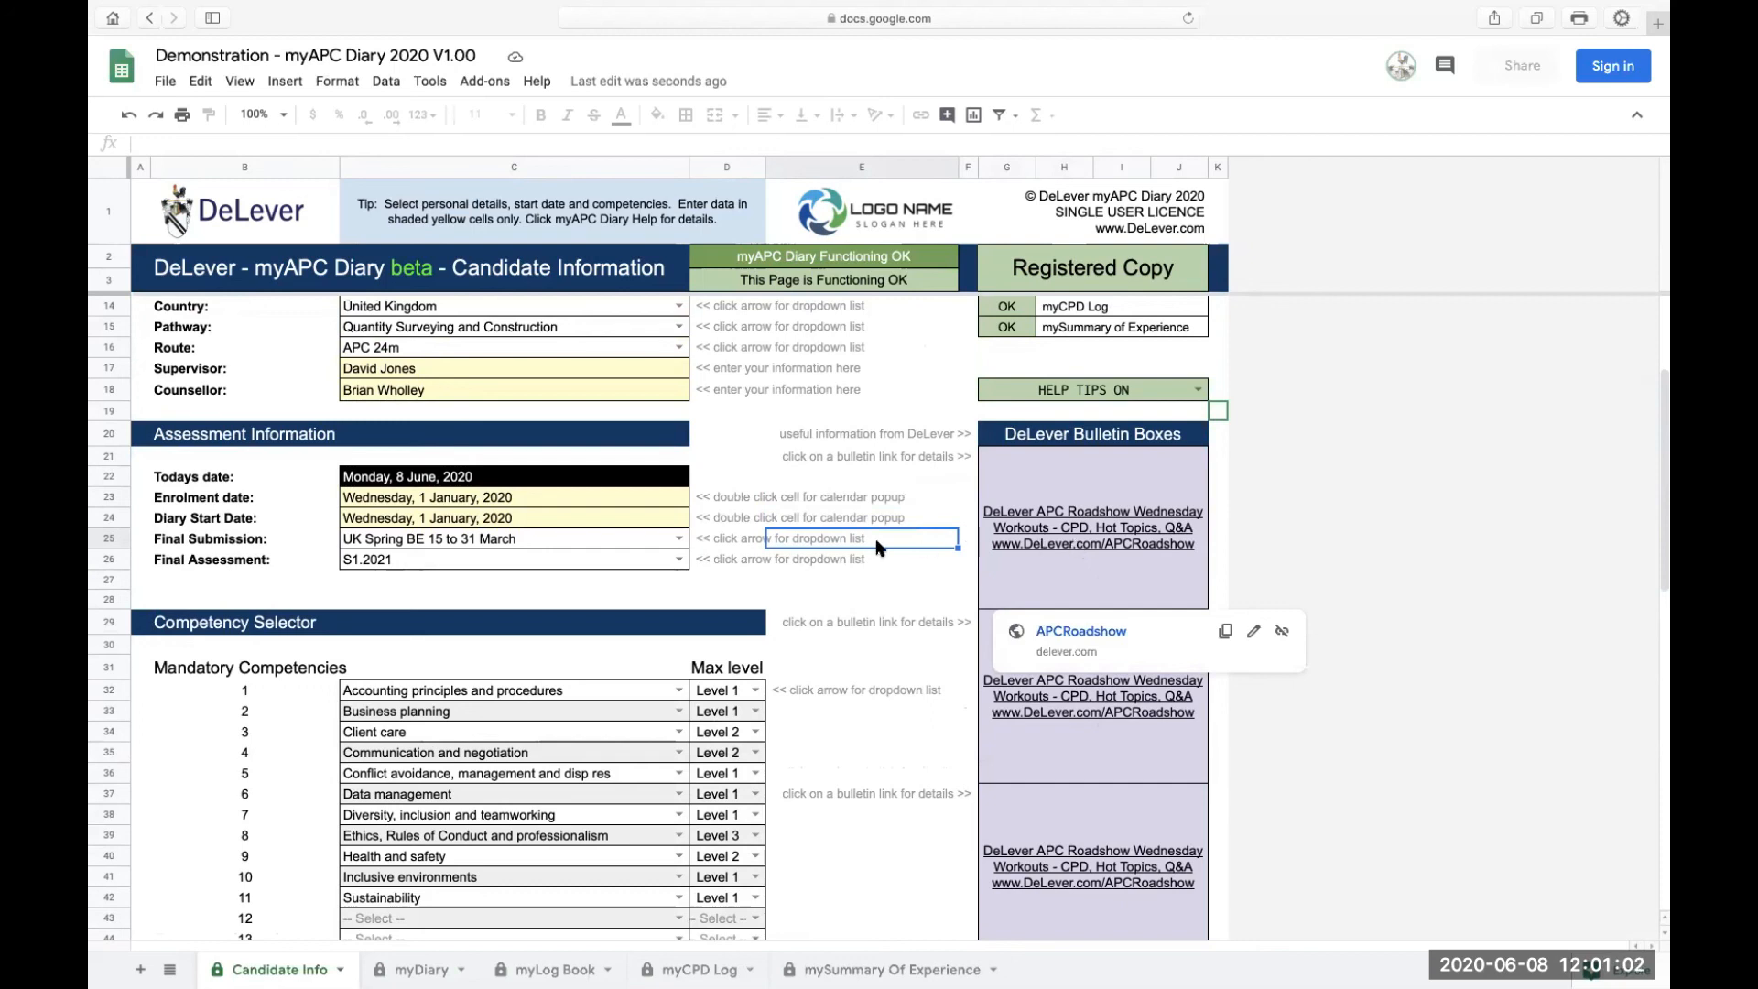
scroll(835, 587, up, 5)
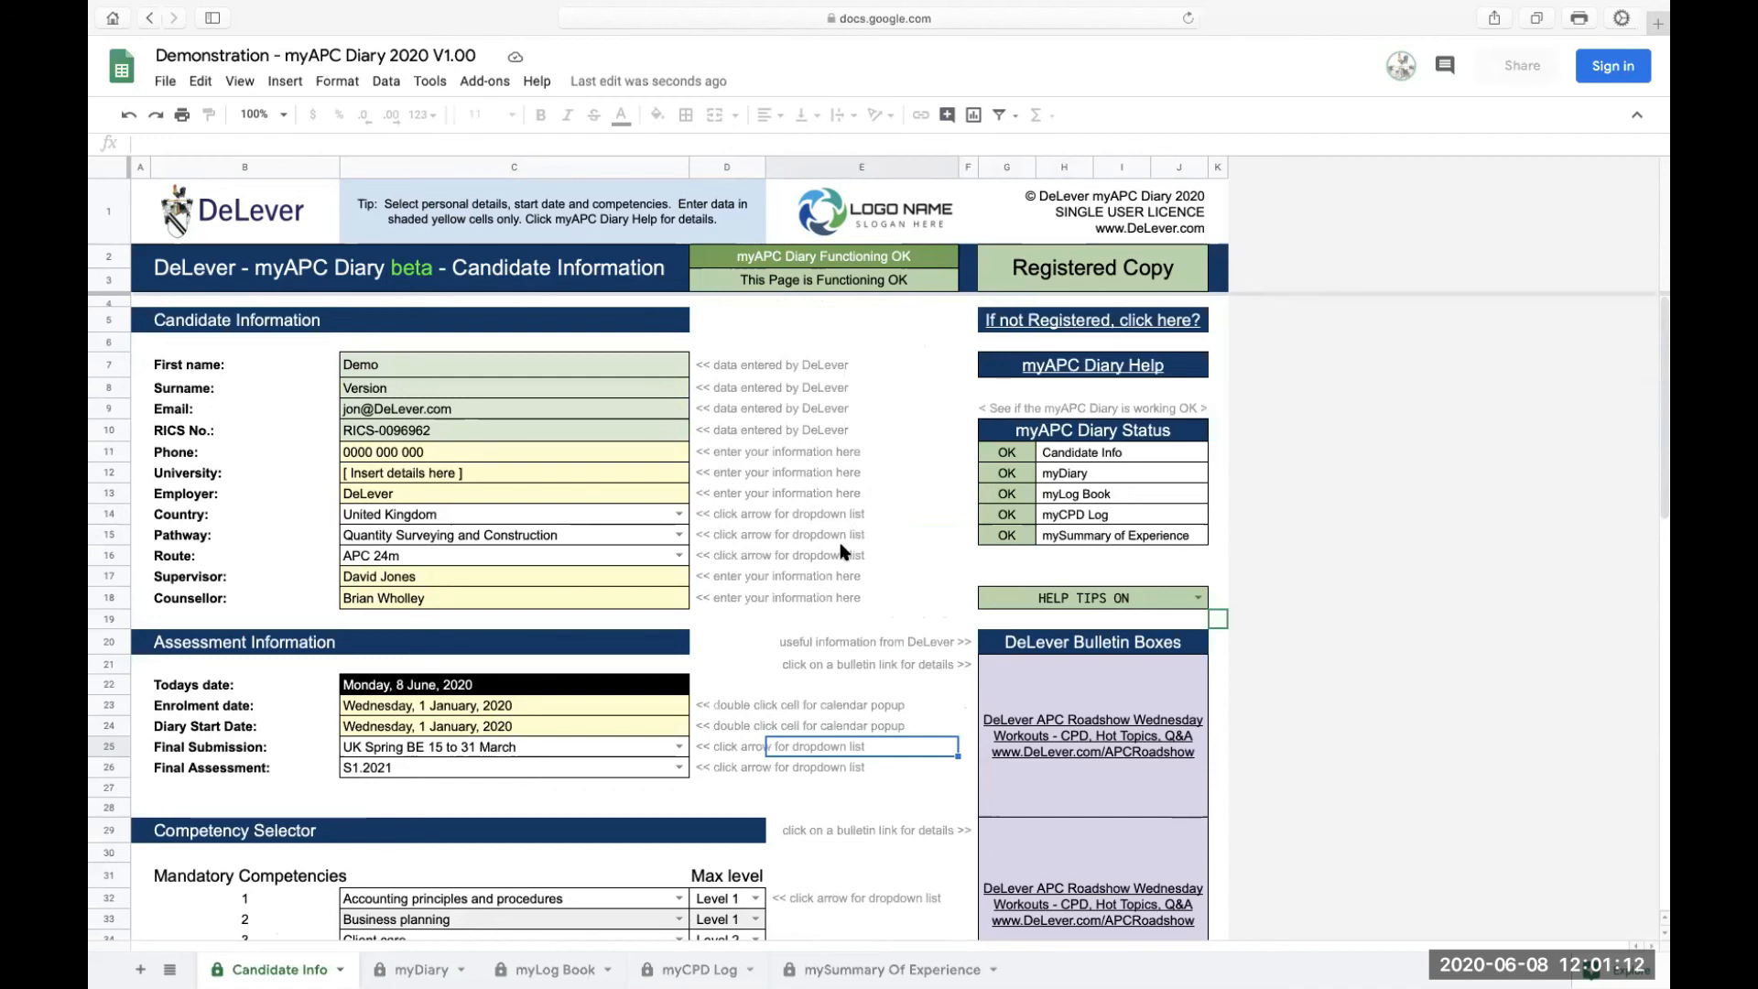
scroll(843, 551, down, 10)
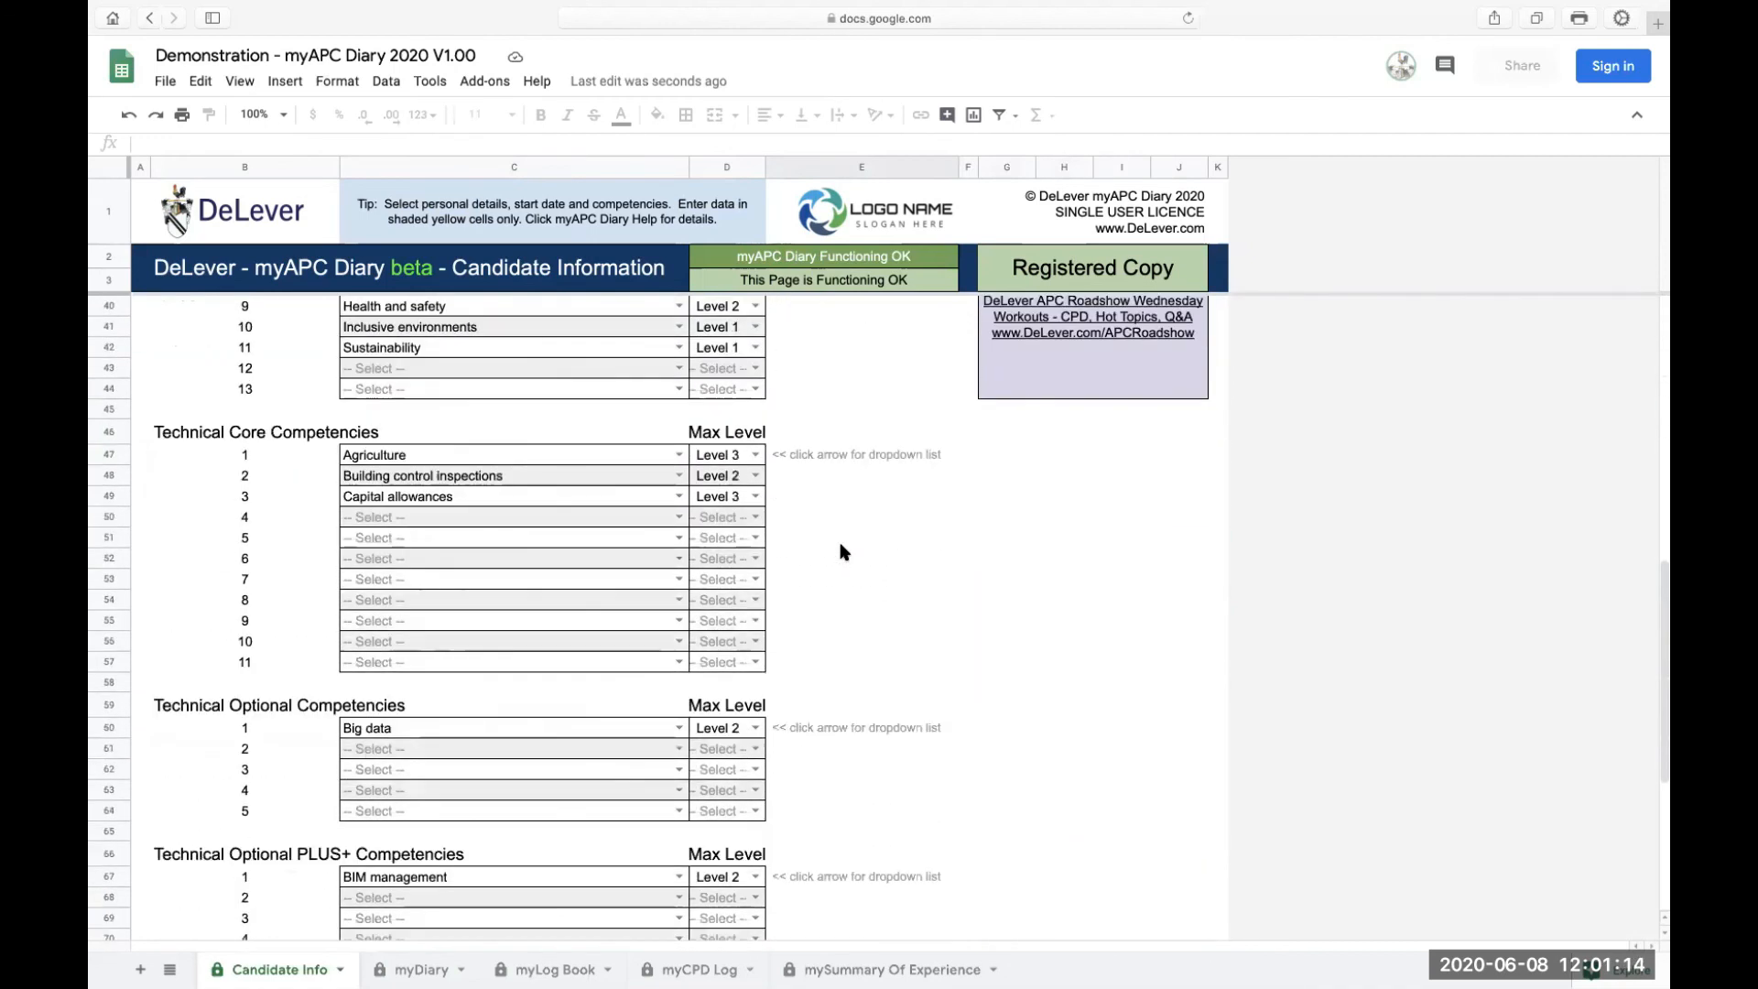
scroll(843, 551, down, 5)
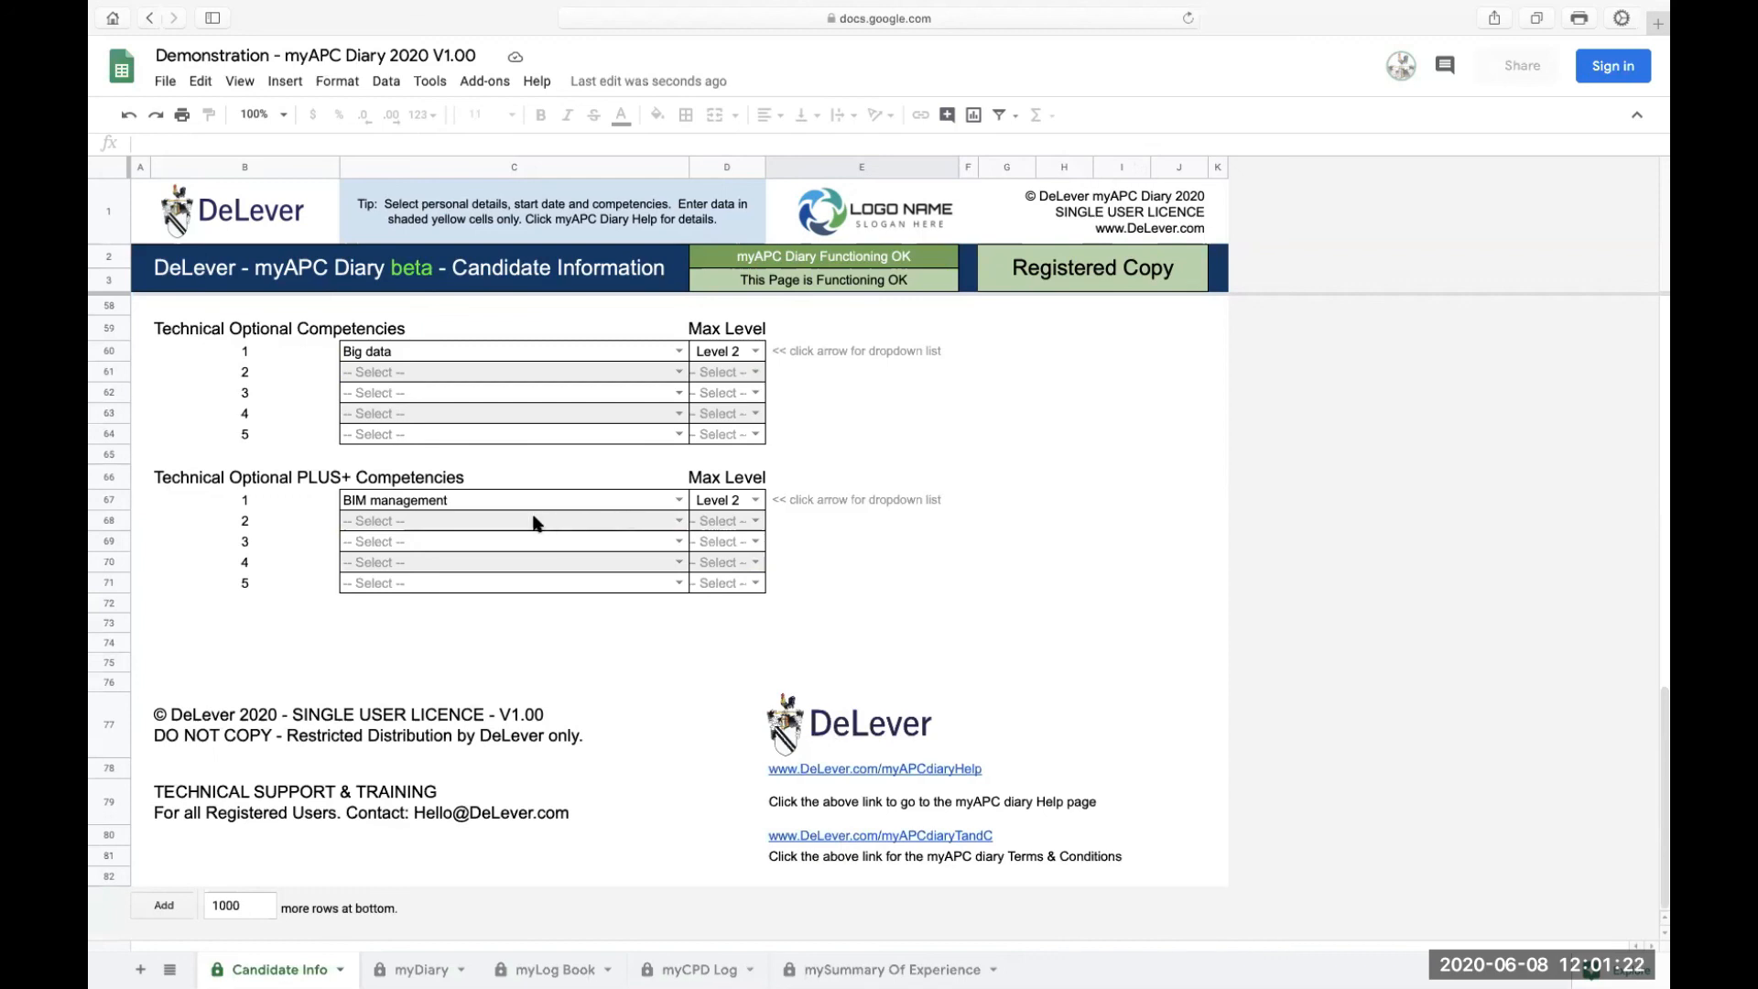
scroll(536, 520, up, 15)
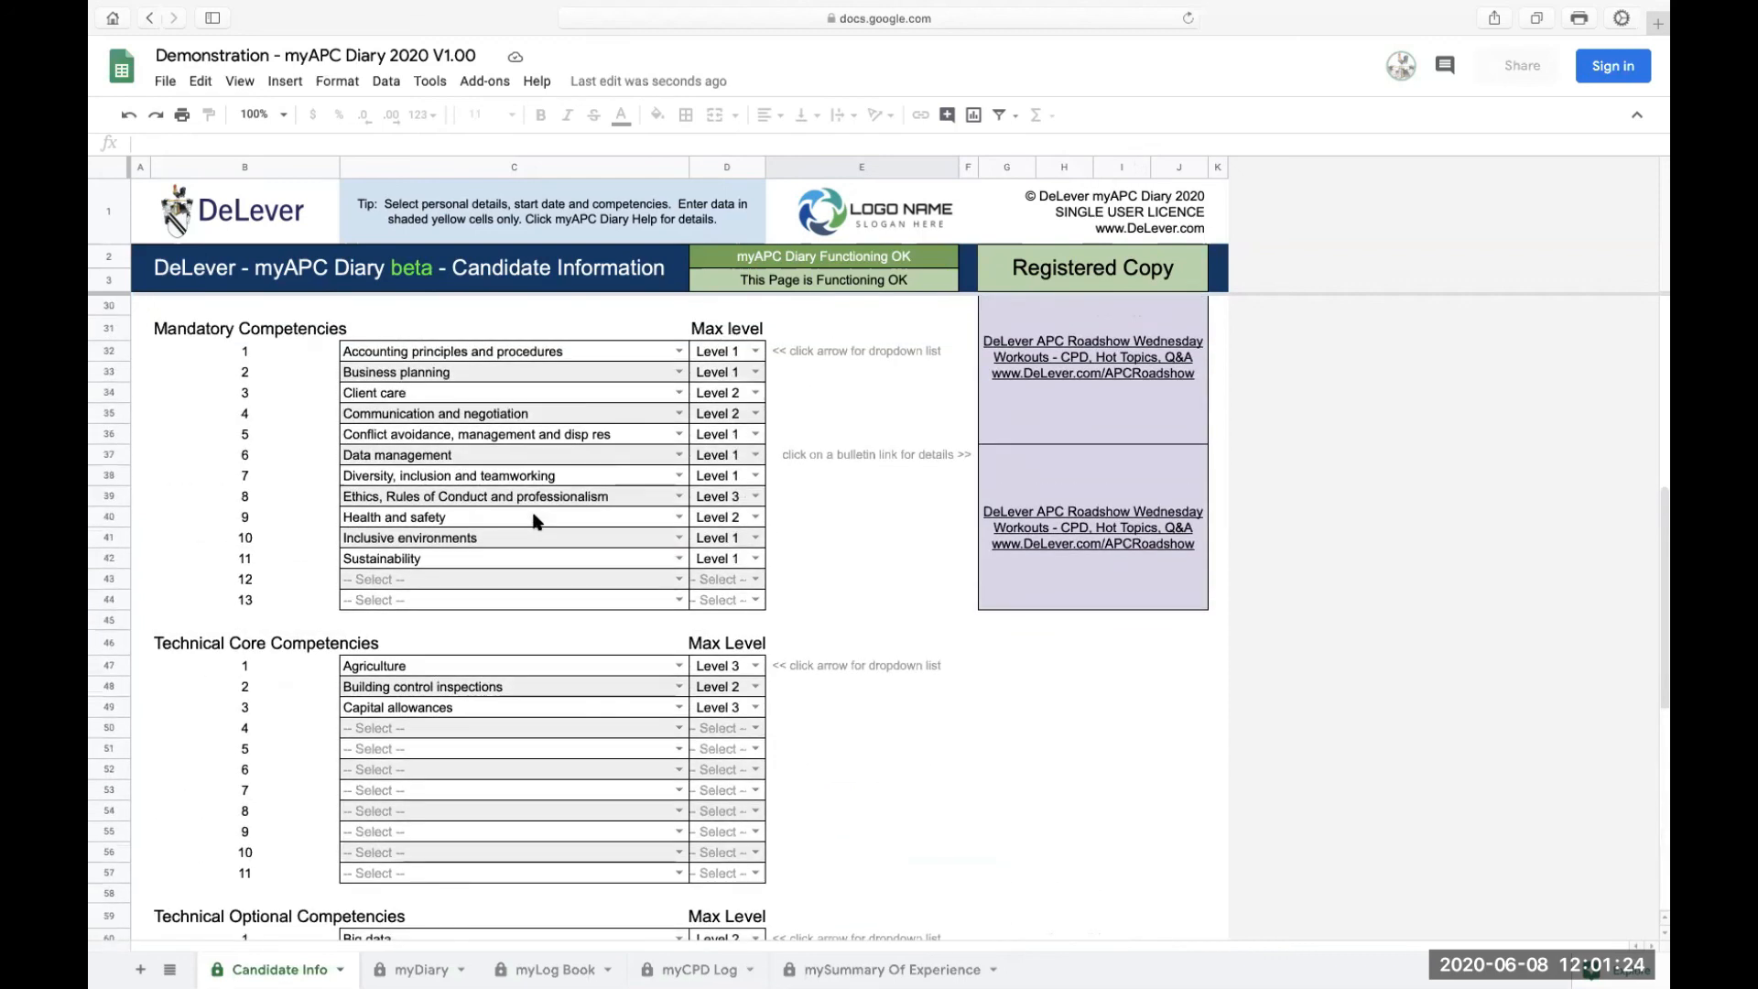
scroll(535, 521, up, 2)
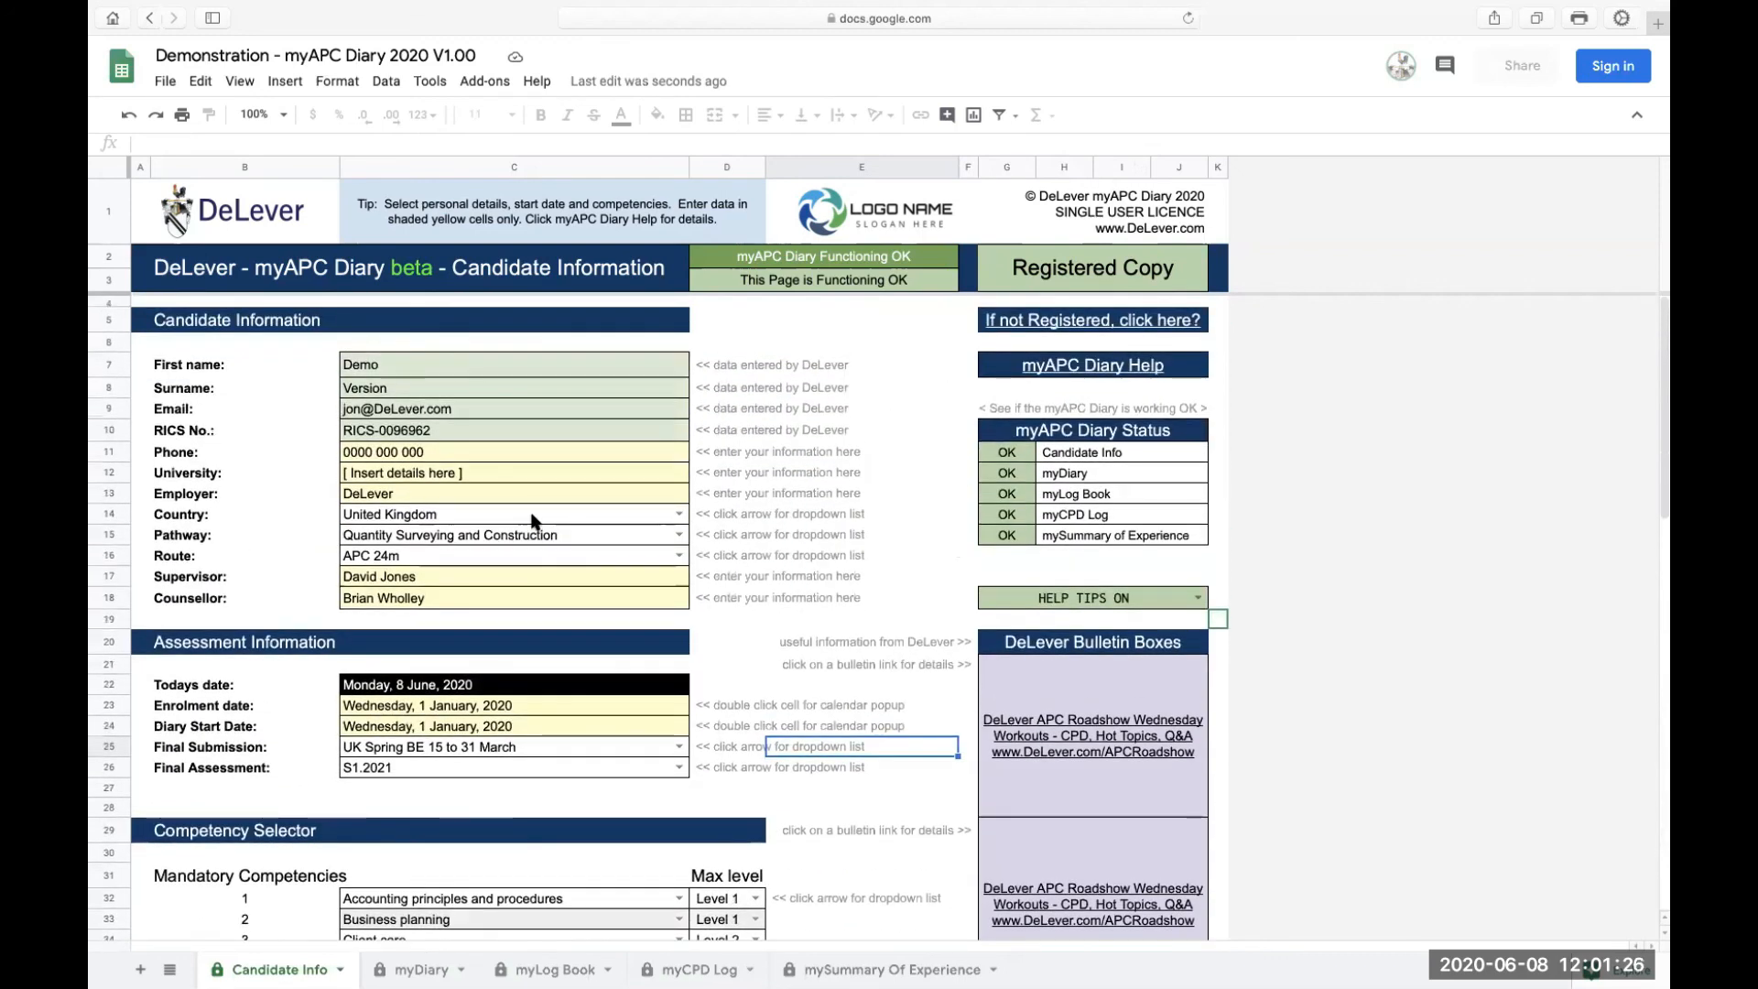